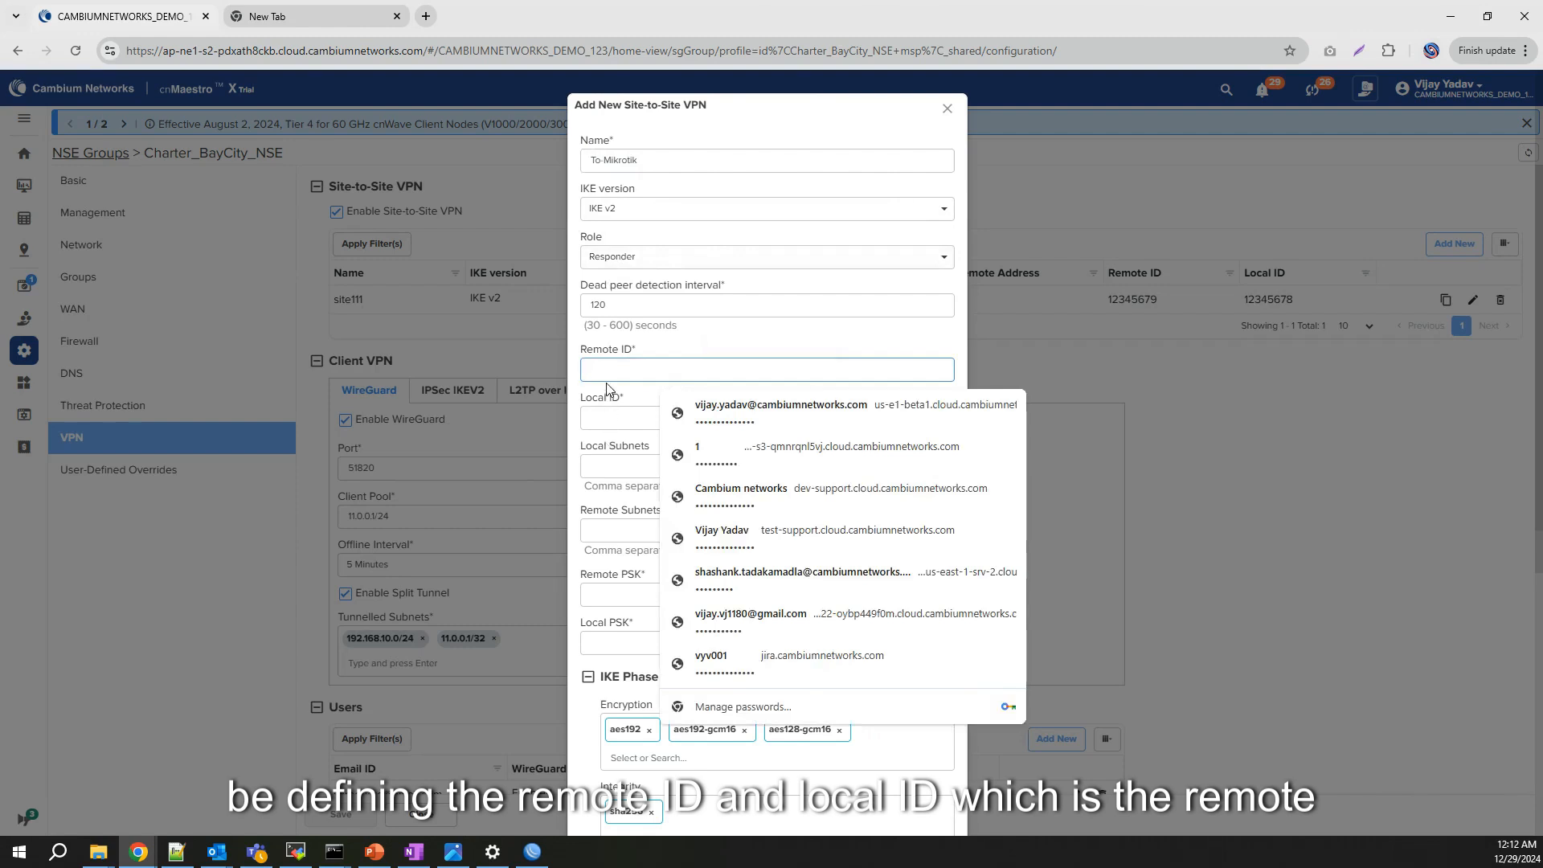
Step: Set remote ID 10.110.200.69, local ID 10.110.200.52, local subnet 192.168.10.0/24, remote subnet 192.168.88.0/24
{"action": "type", "text": "10.110"}
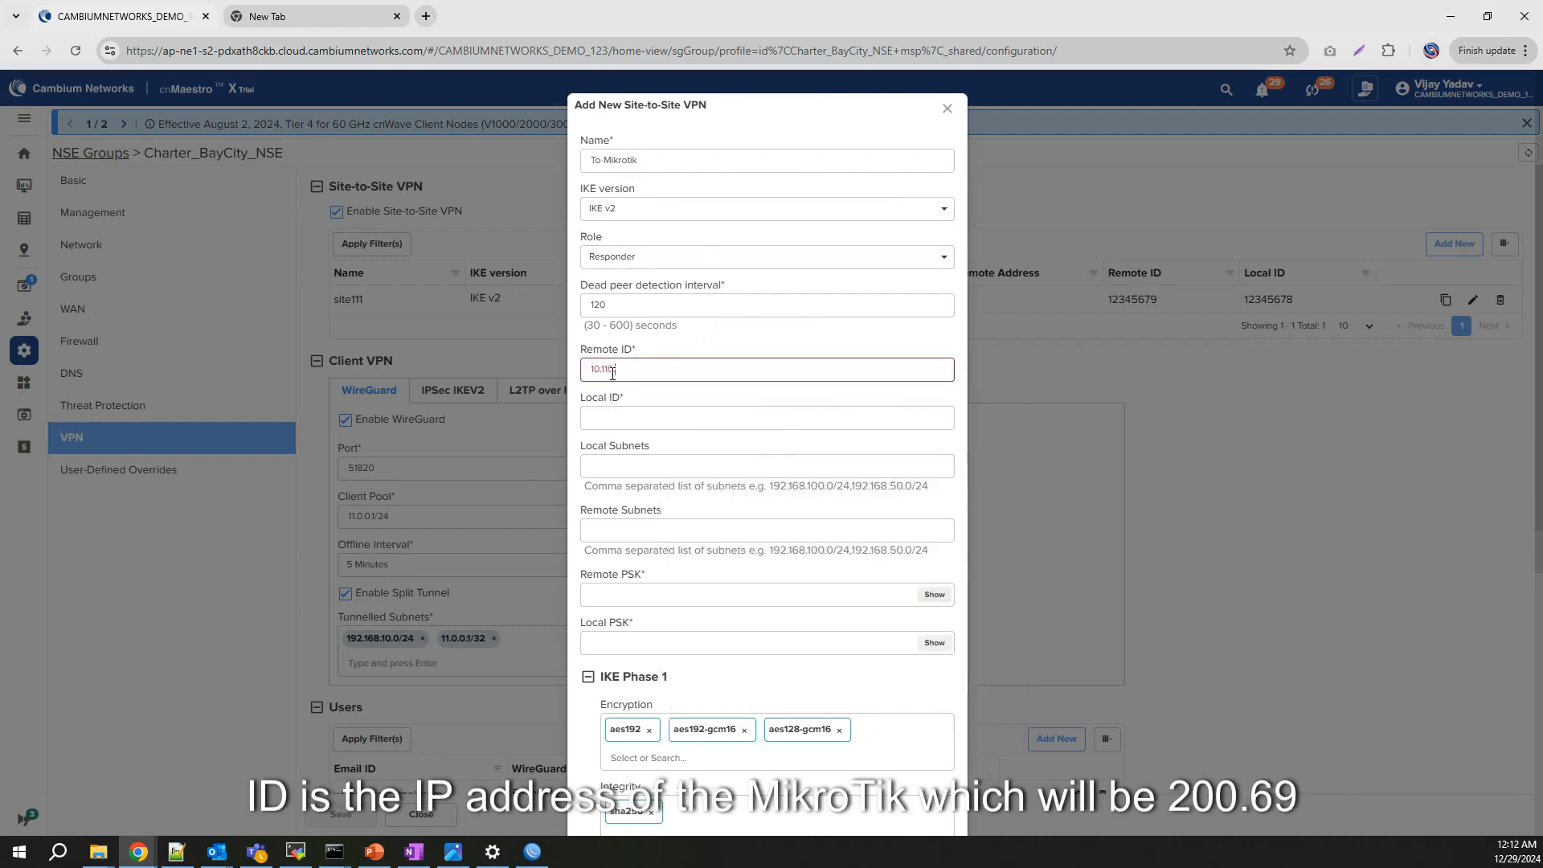
{"action": "type", "text": ".200.69"}
{"action": "key", "text": "Tab"}
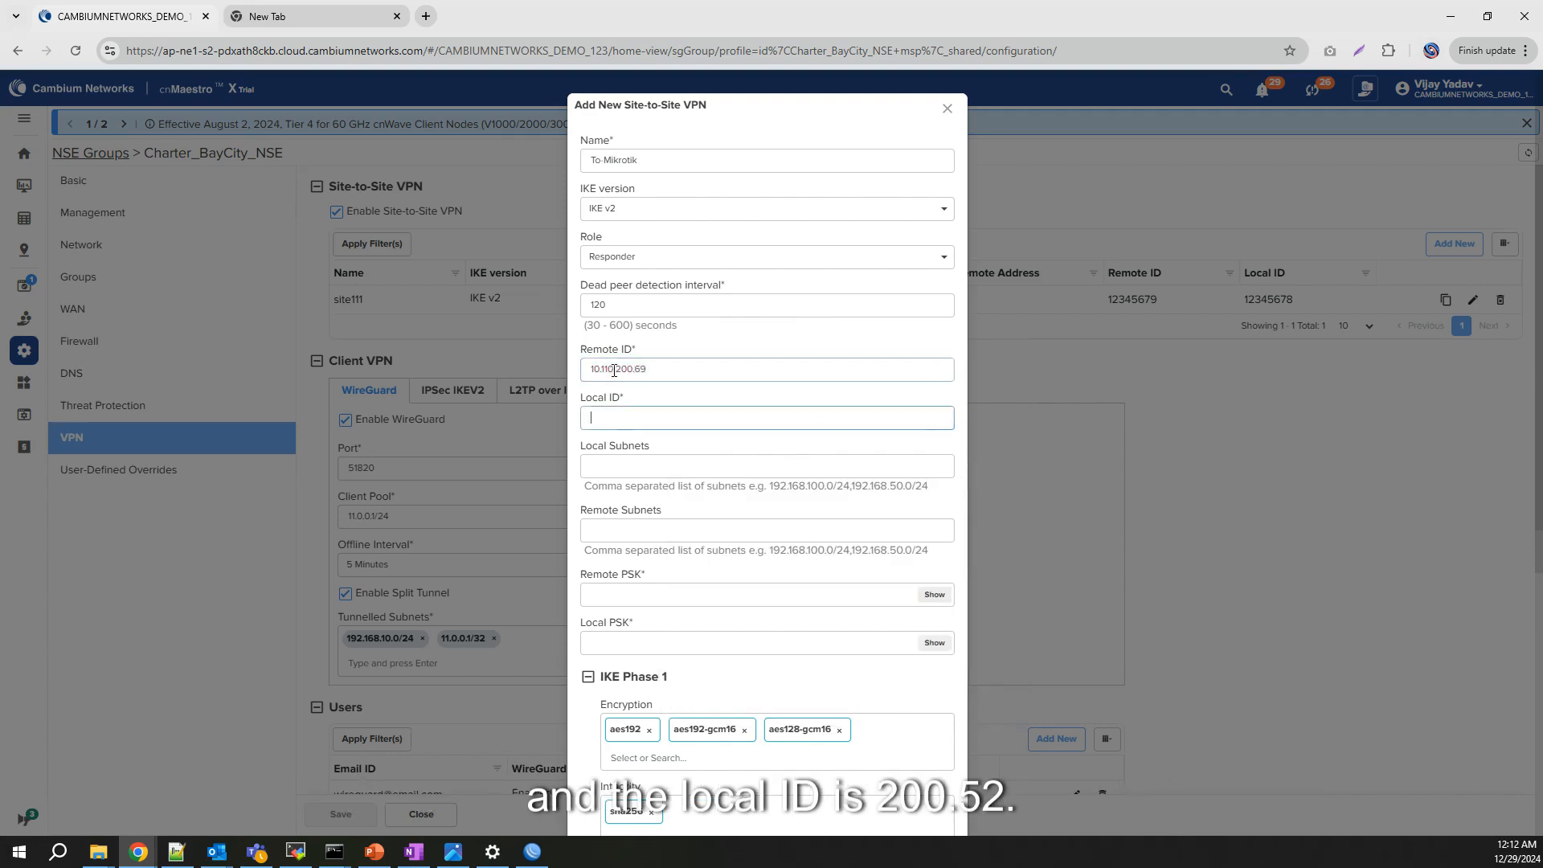
{"action": "type", "text": "10.11"}
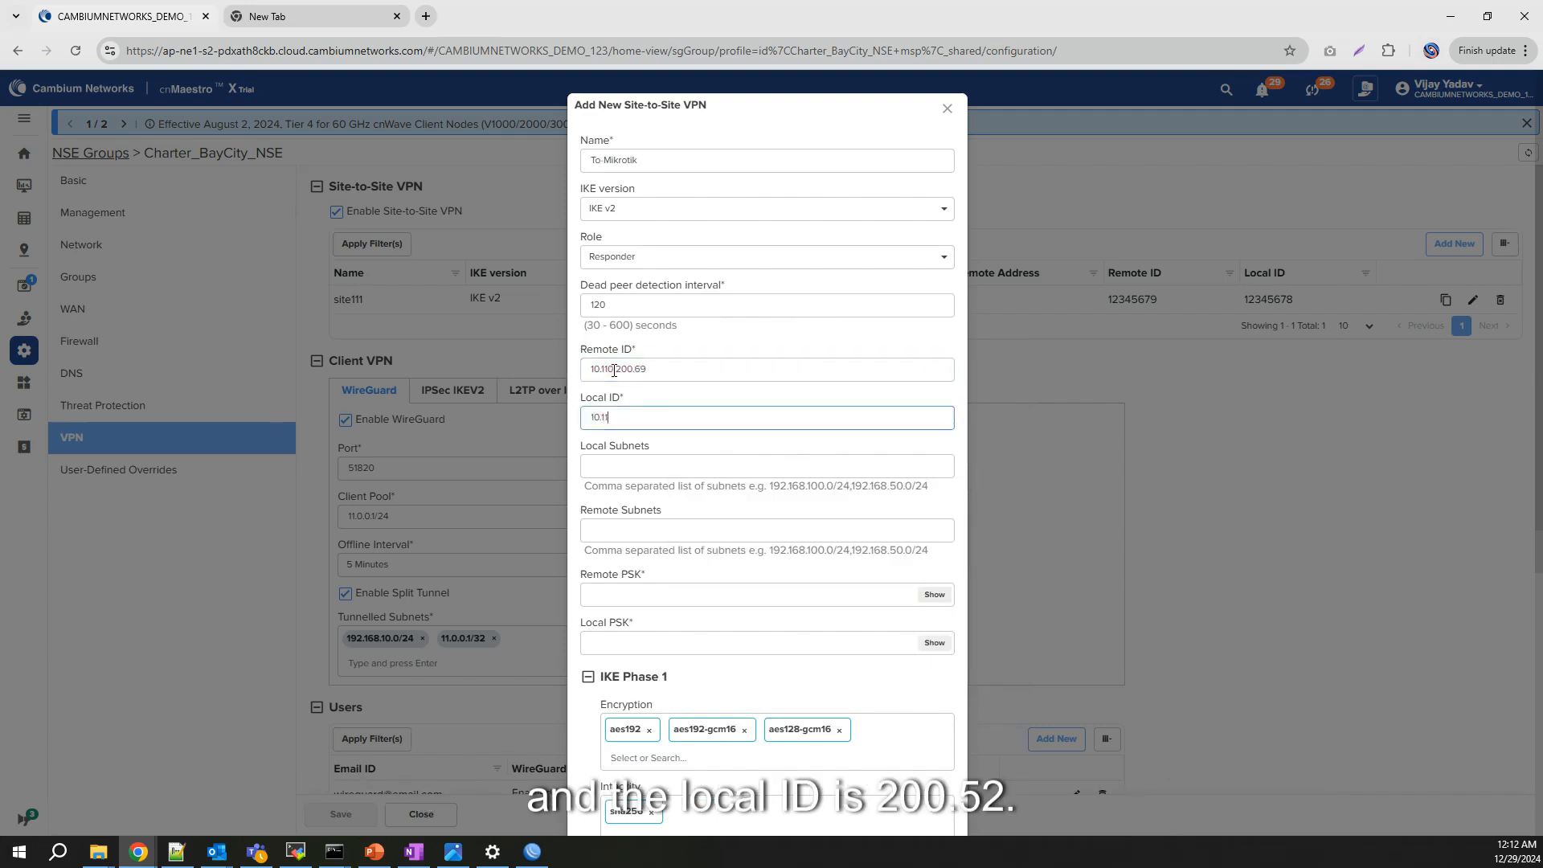
{"action": "type", "text": "0.200."}
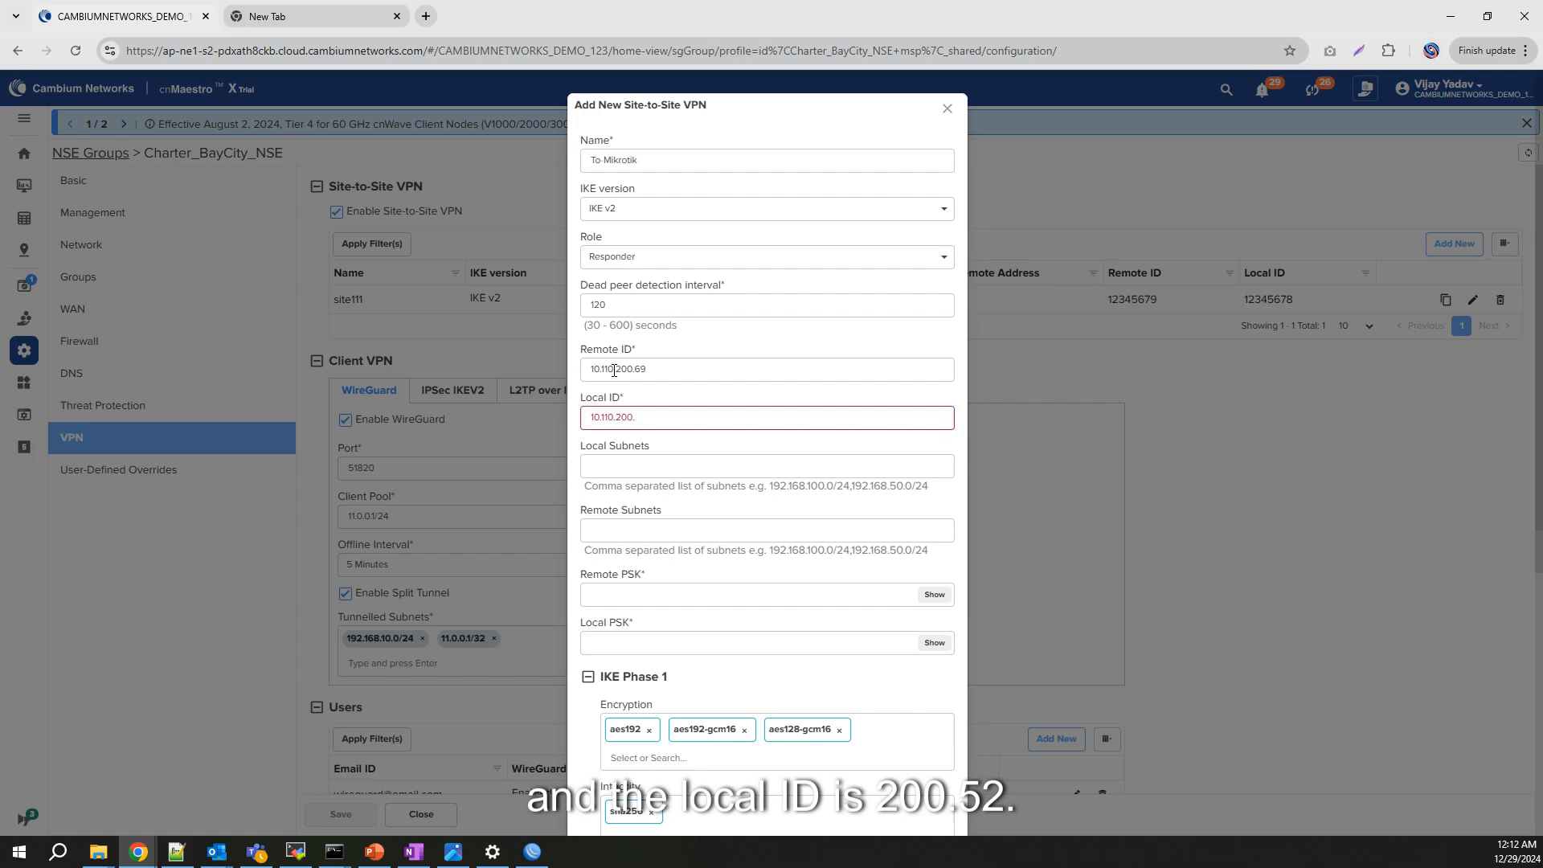
{"action": "type", "text": "52"}
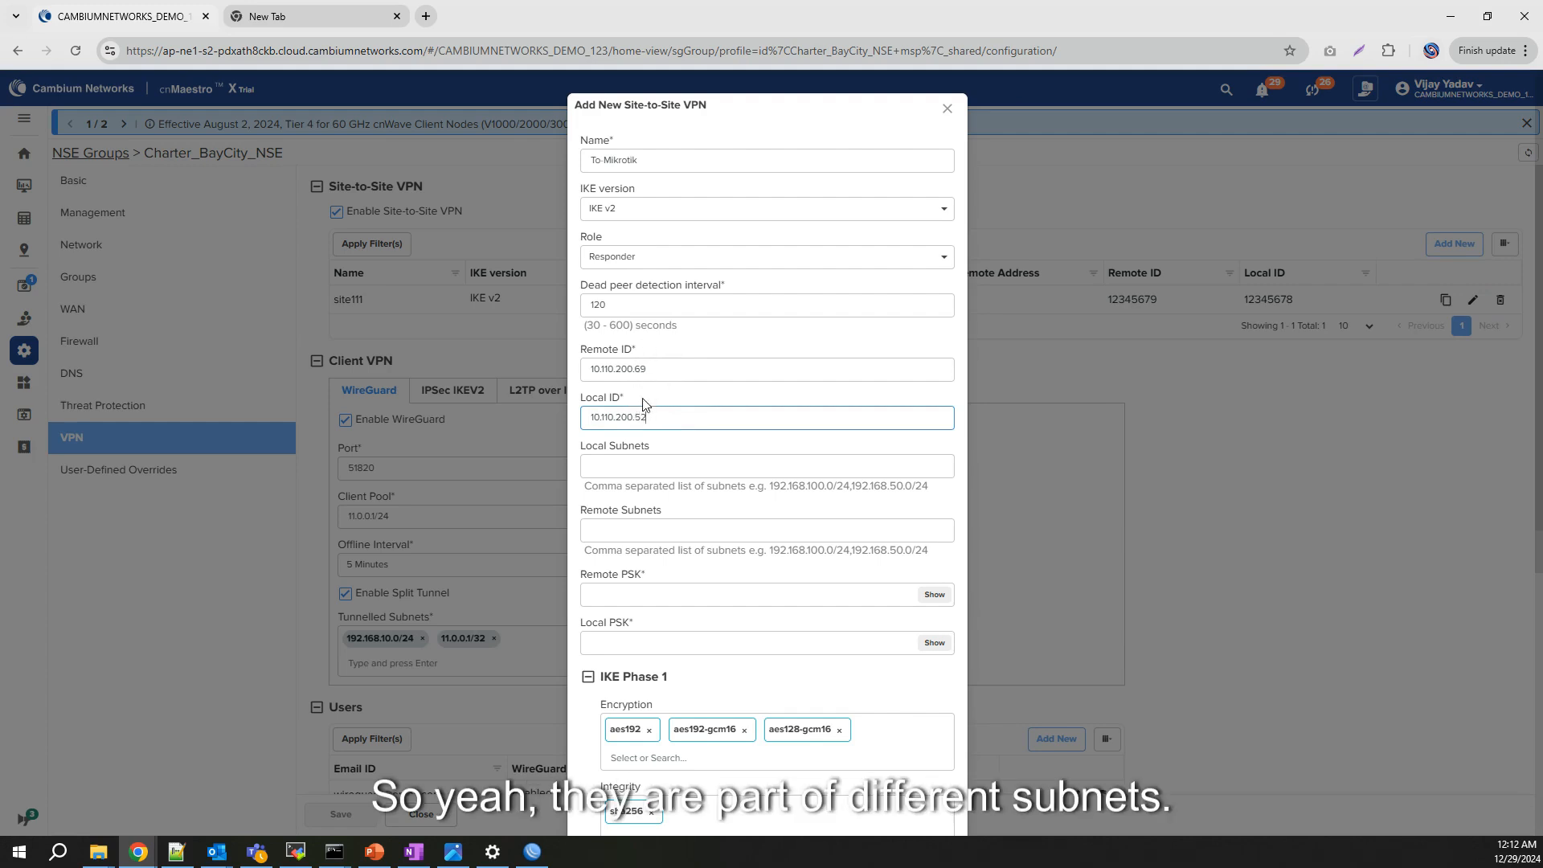
{"action": "left_click", "coordinate": [638, 470]}
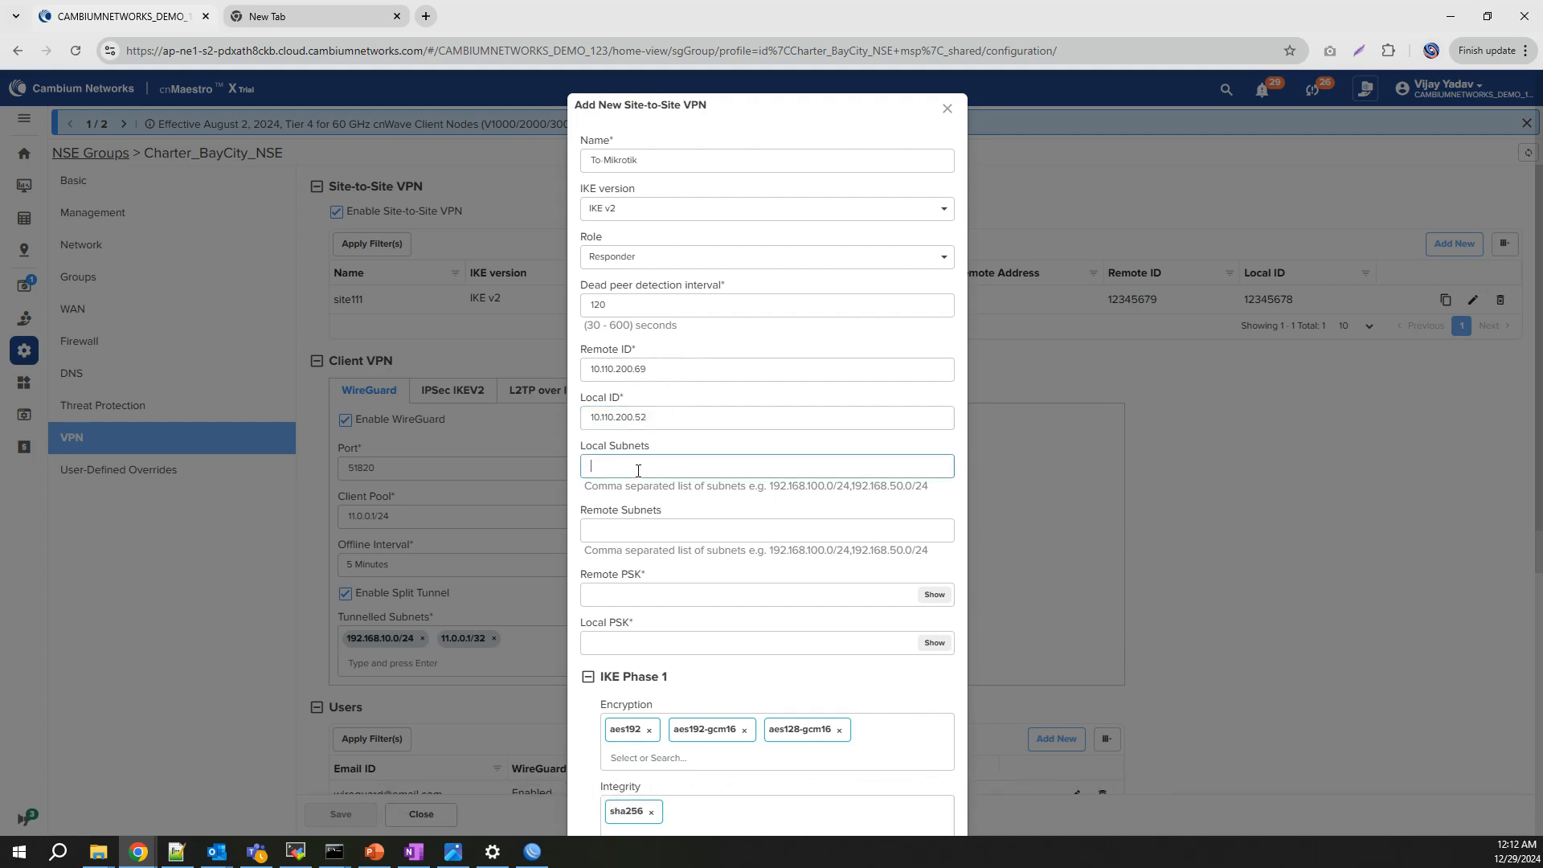
{"action": "type", "text": "192"}
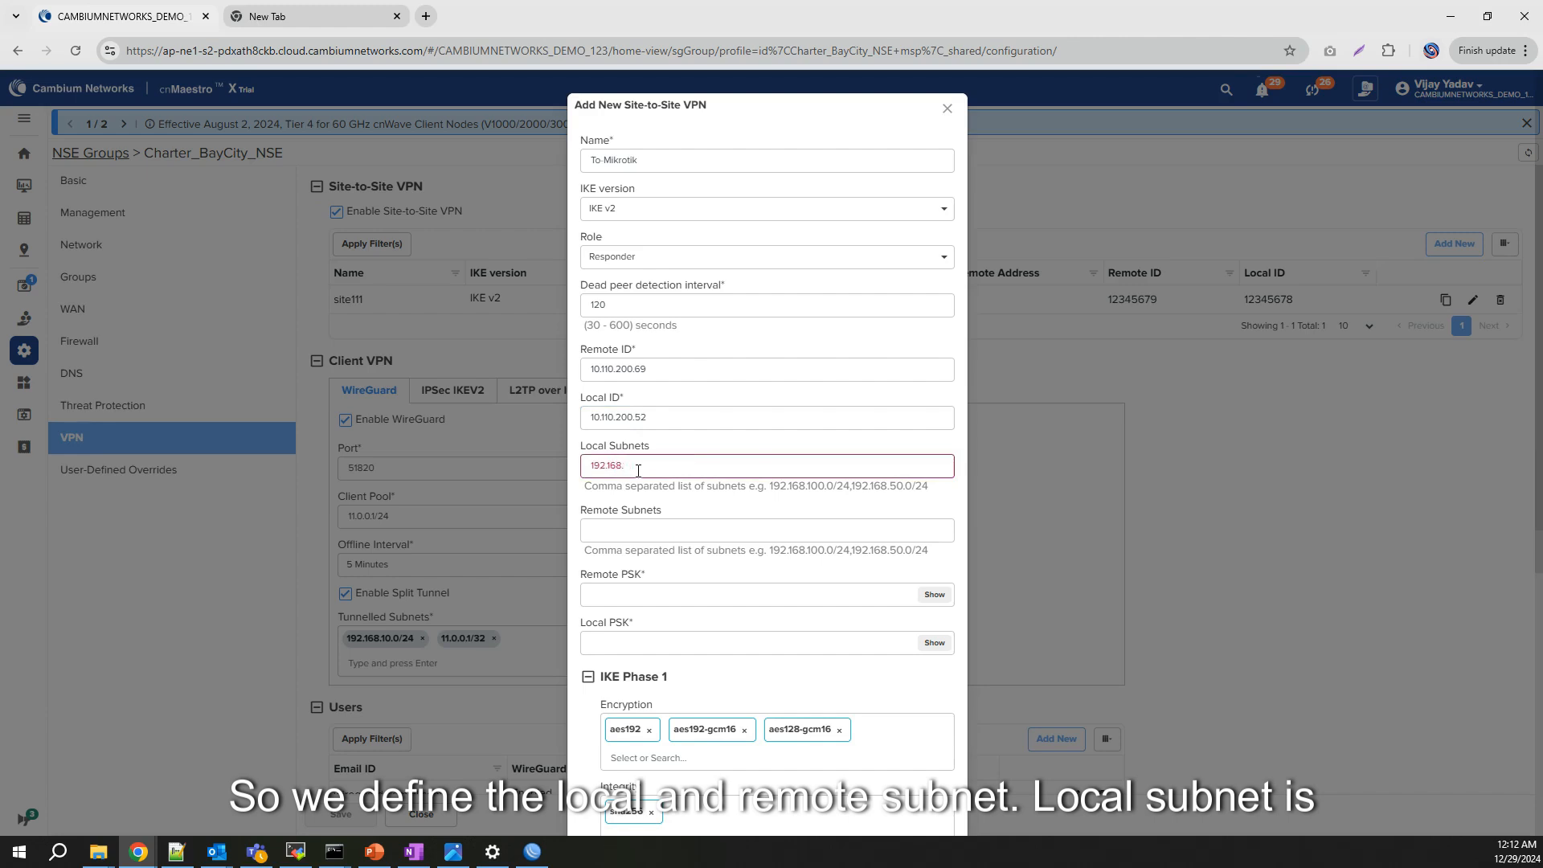
{"action": "type", "text": ".168."}
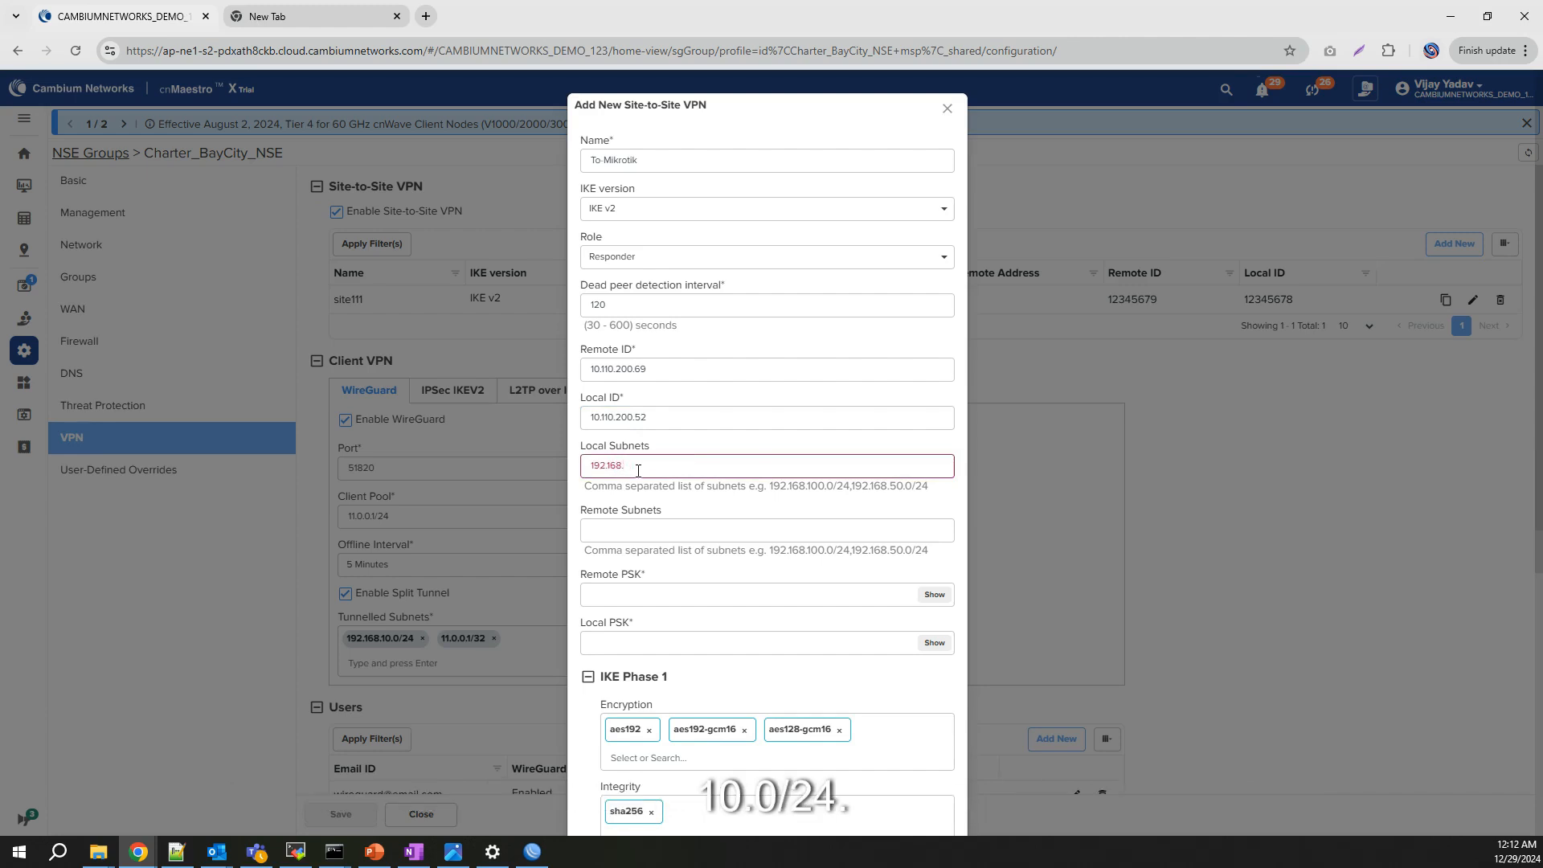
{"action": "type", "text": "10.0/24"}
{"action": "key", "text": "Tab"}
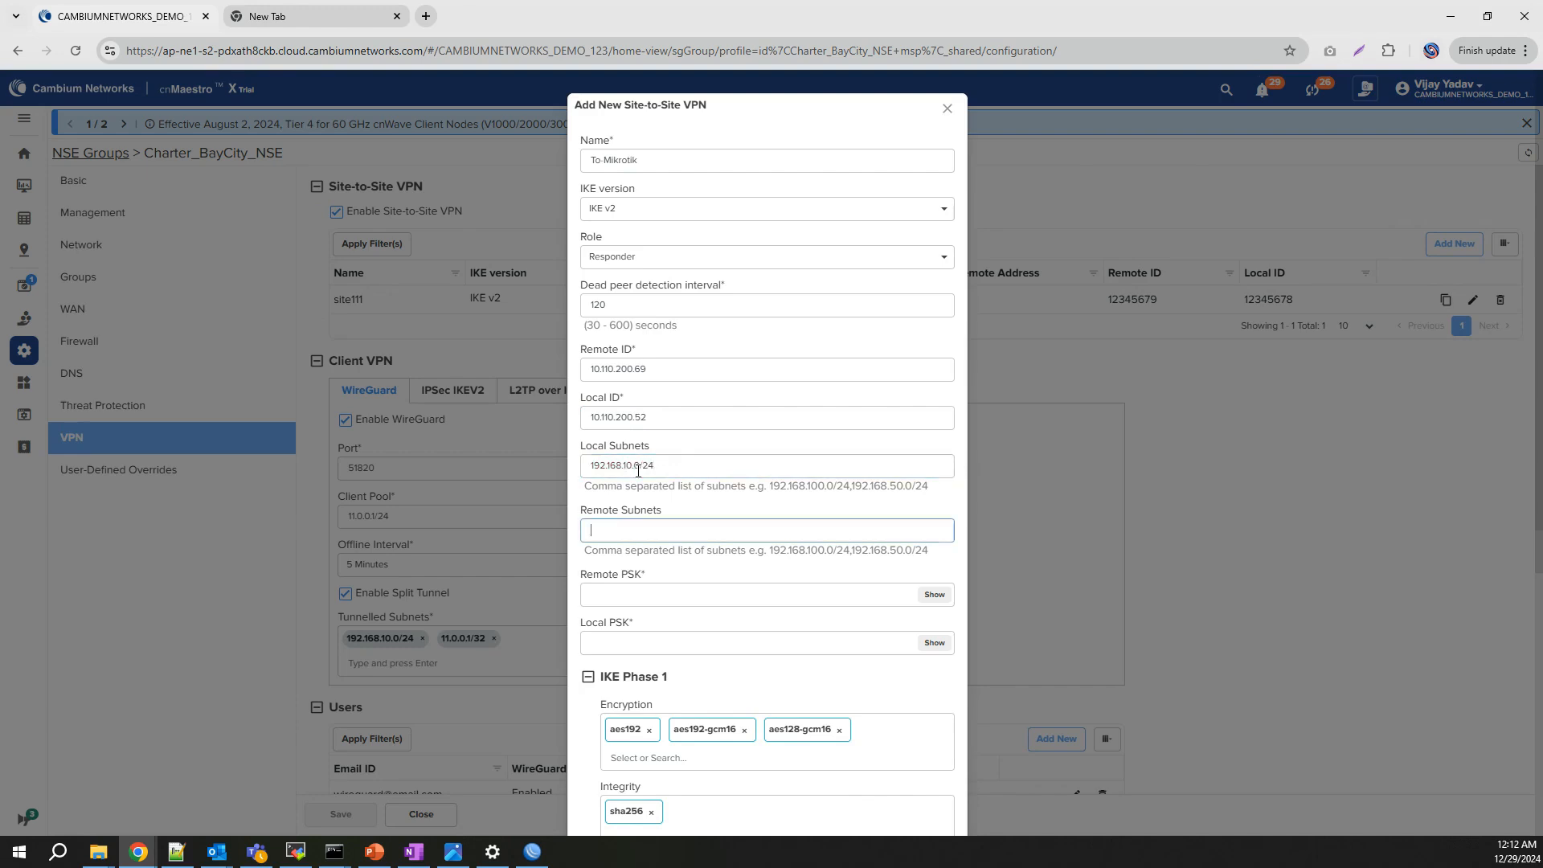
{"action": "type", "text": "192.168.88"}
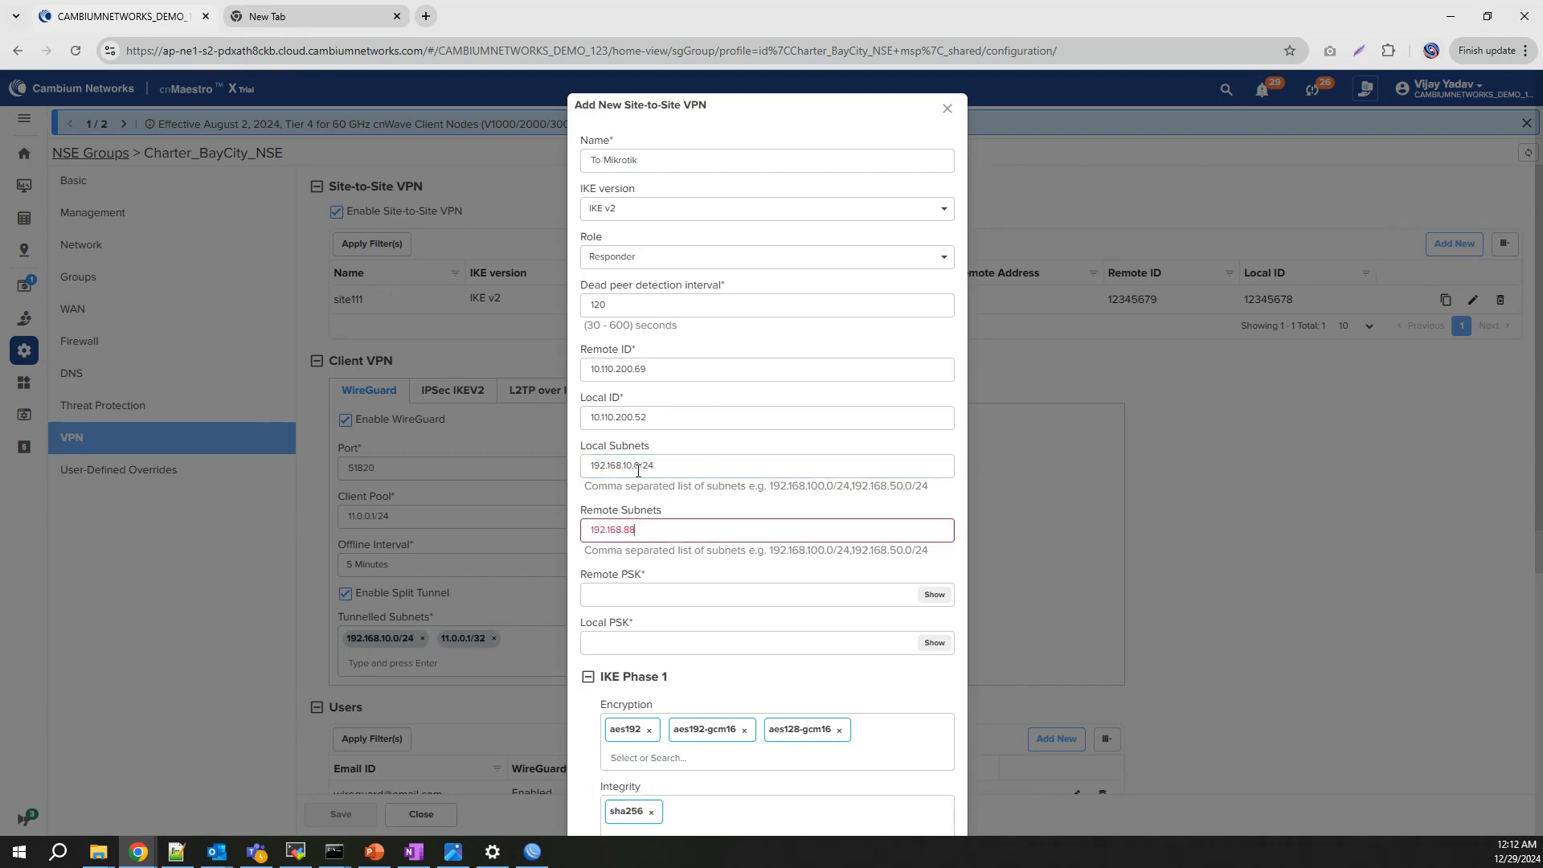
{"action": "type", "text": ".0/24"}
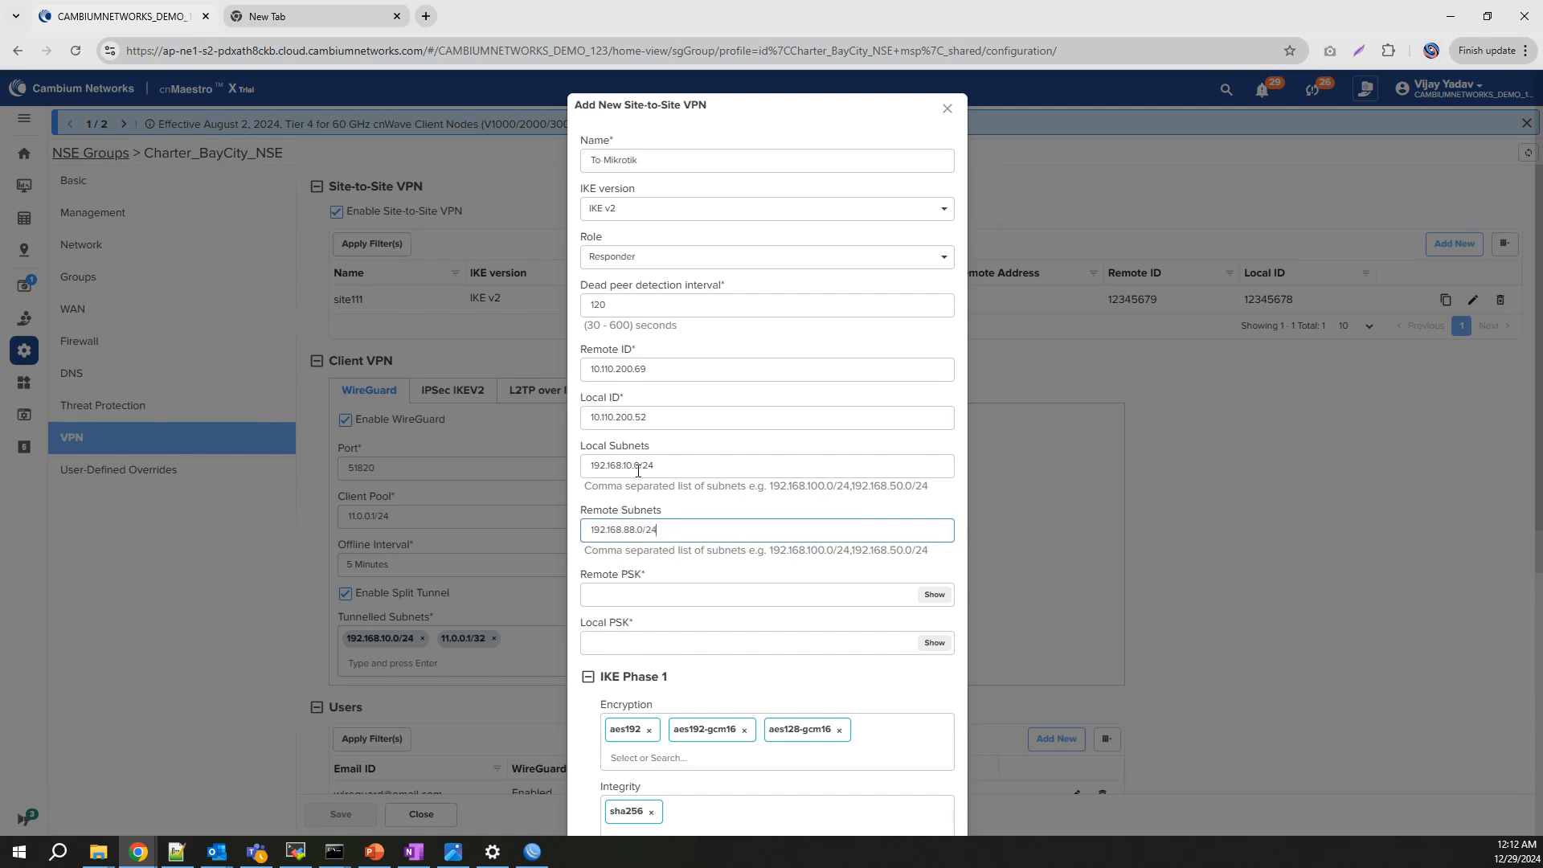
Step: Enter the remote and local pre-shared keys for the tunnel
{"action": "left_click", "coordinate": [669, 592]}
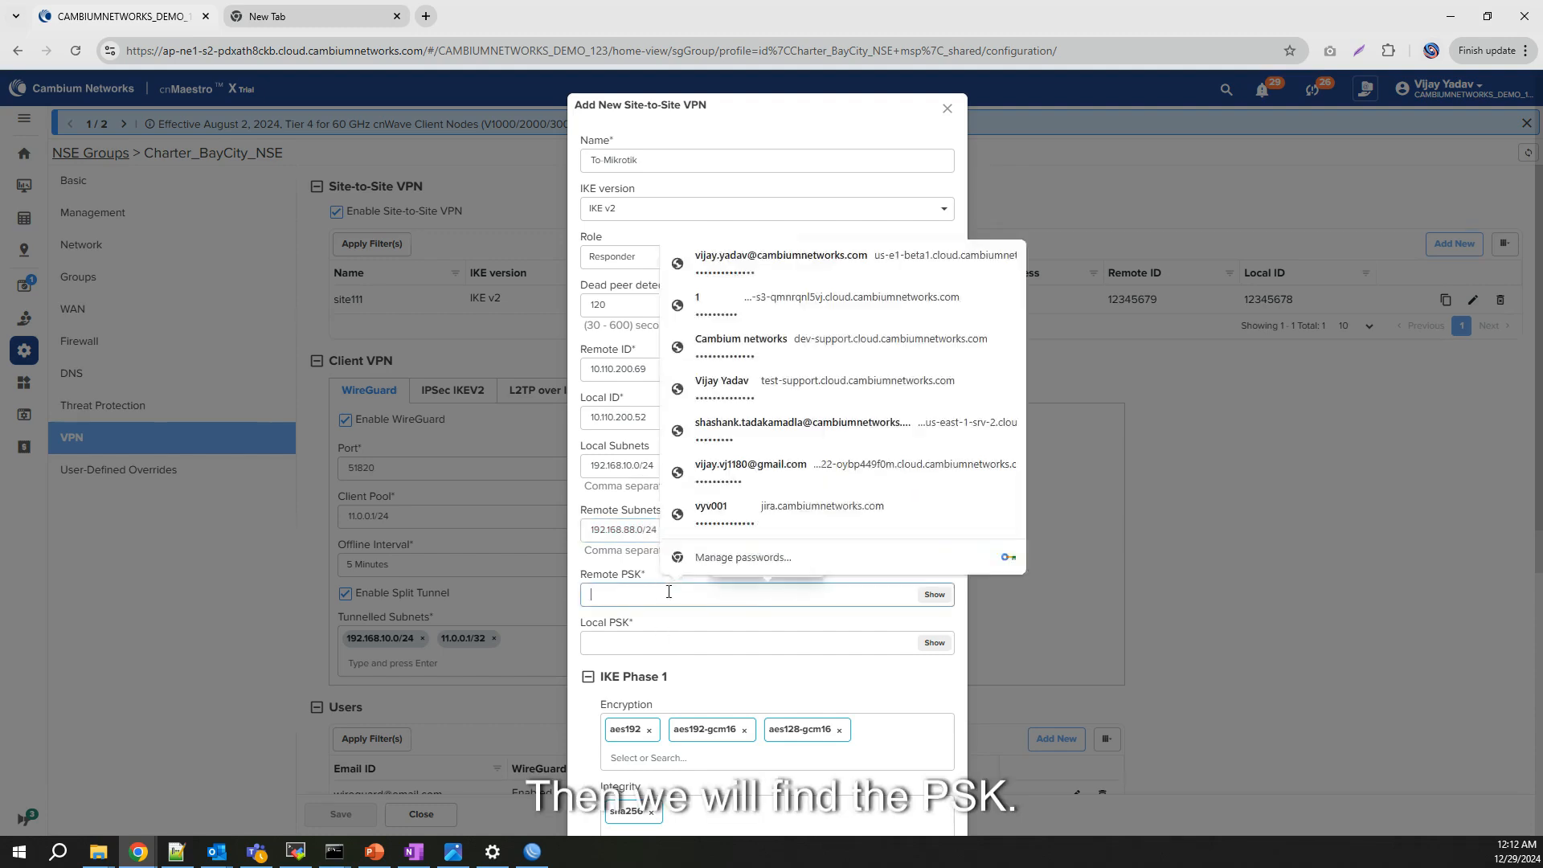
{"action": "type", "text": "1234"}
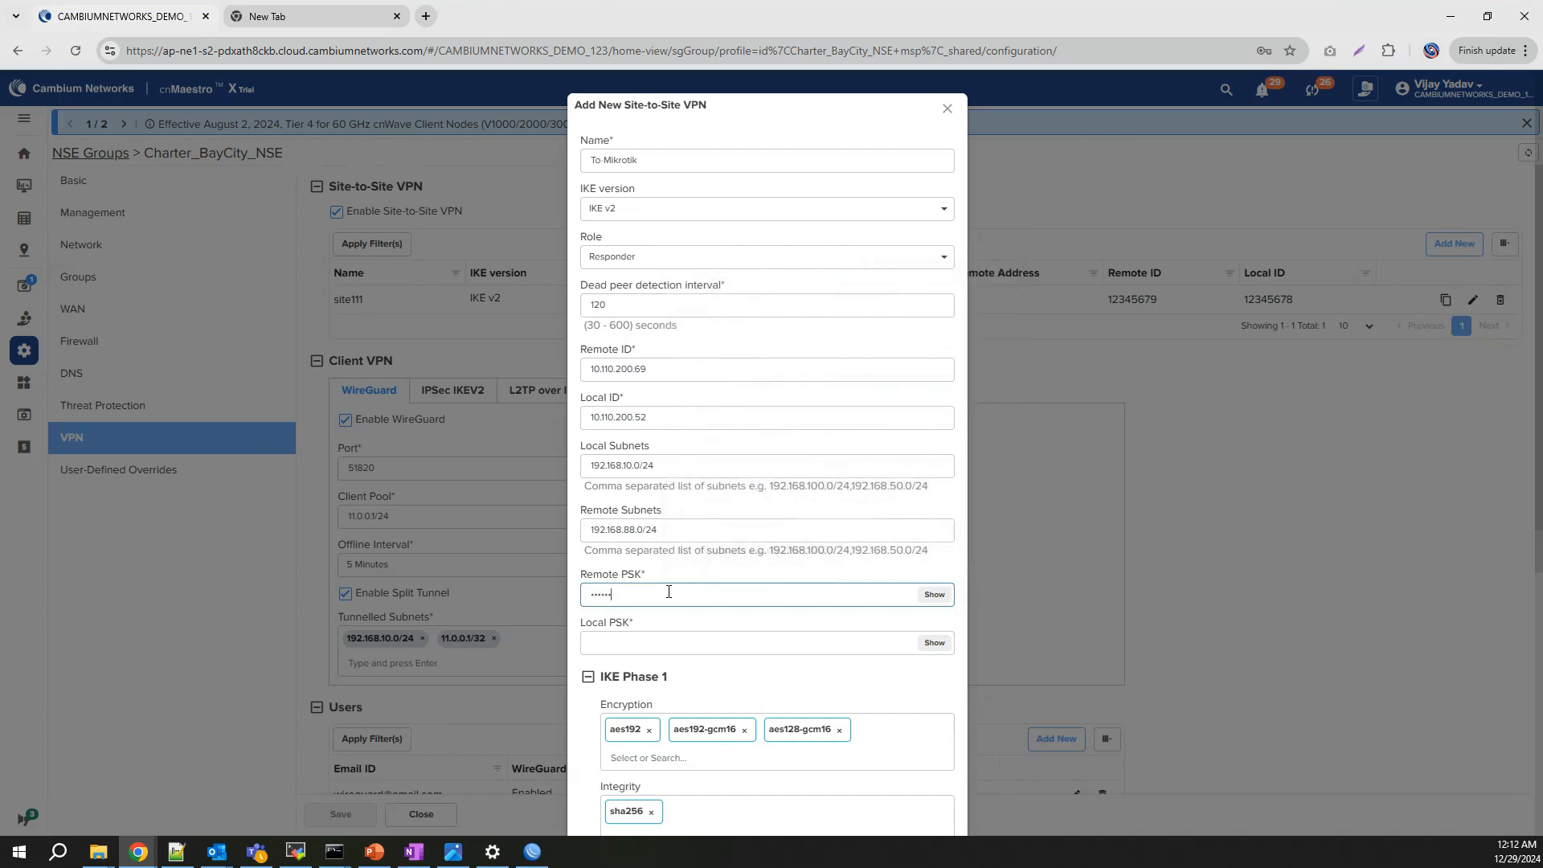
{"action": "key", "text": "Tab"}
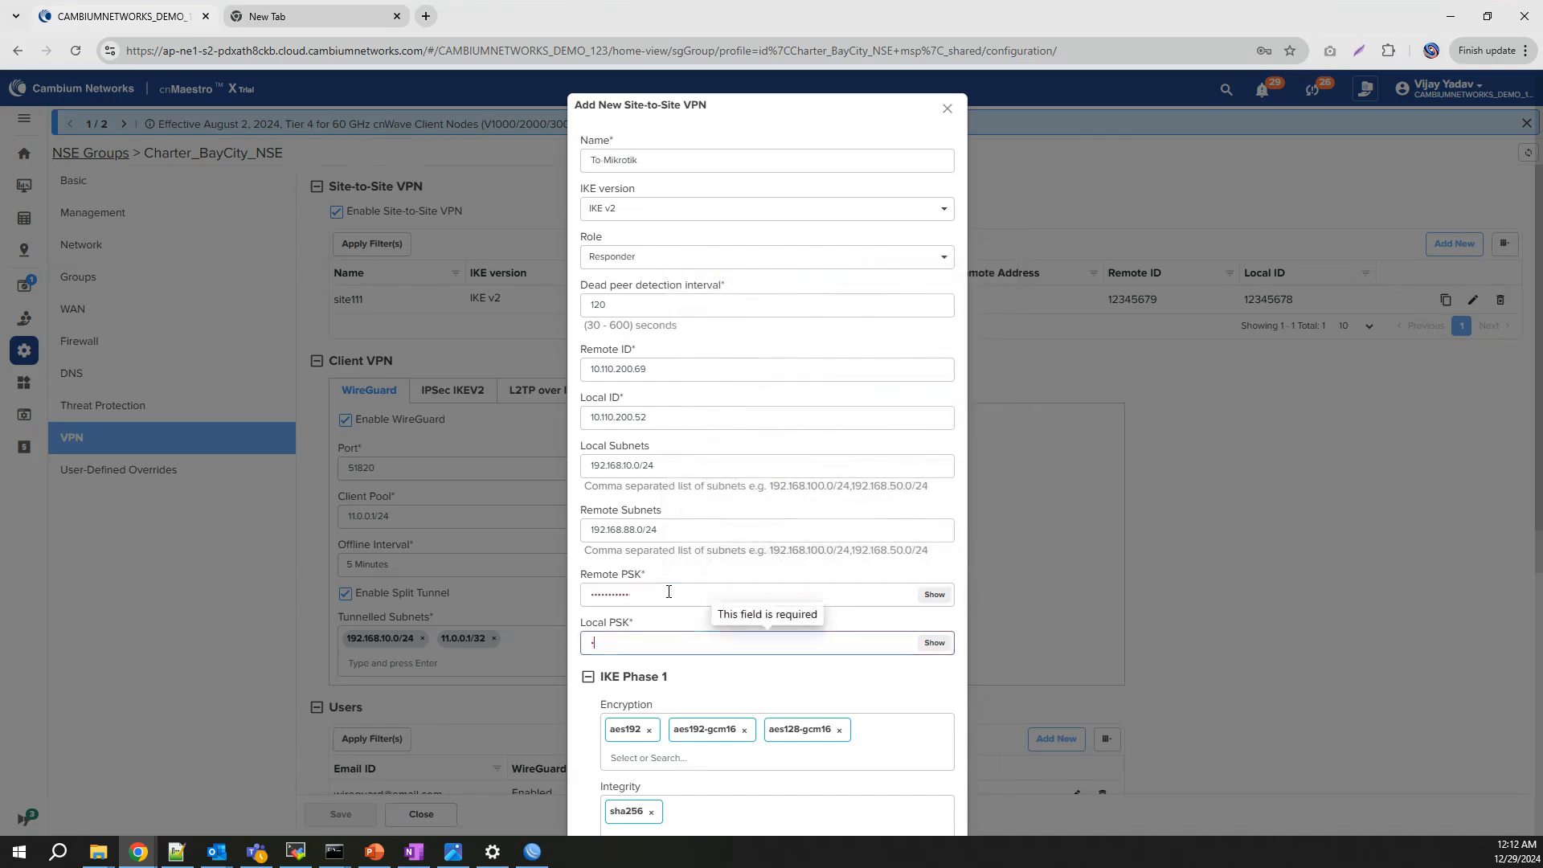
{"action": "type", "text": "12345"}
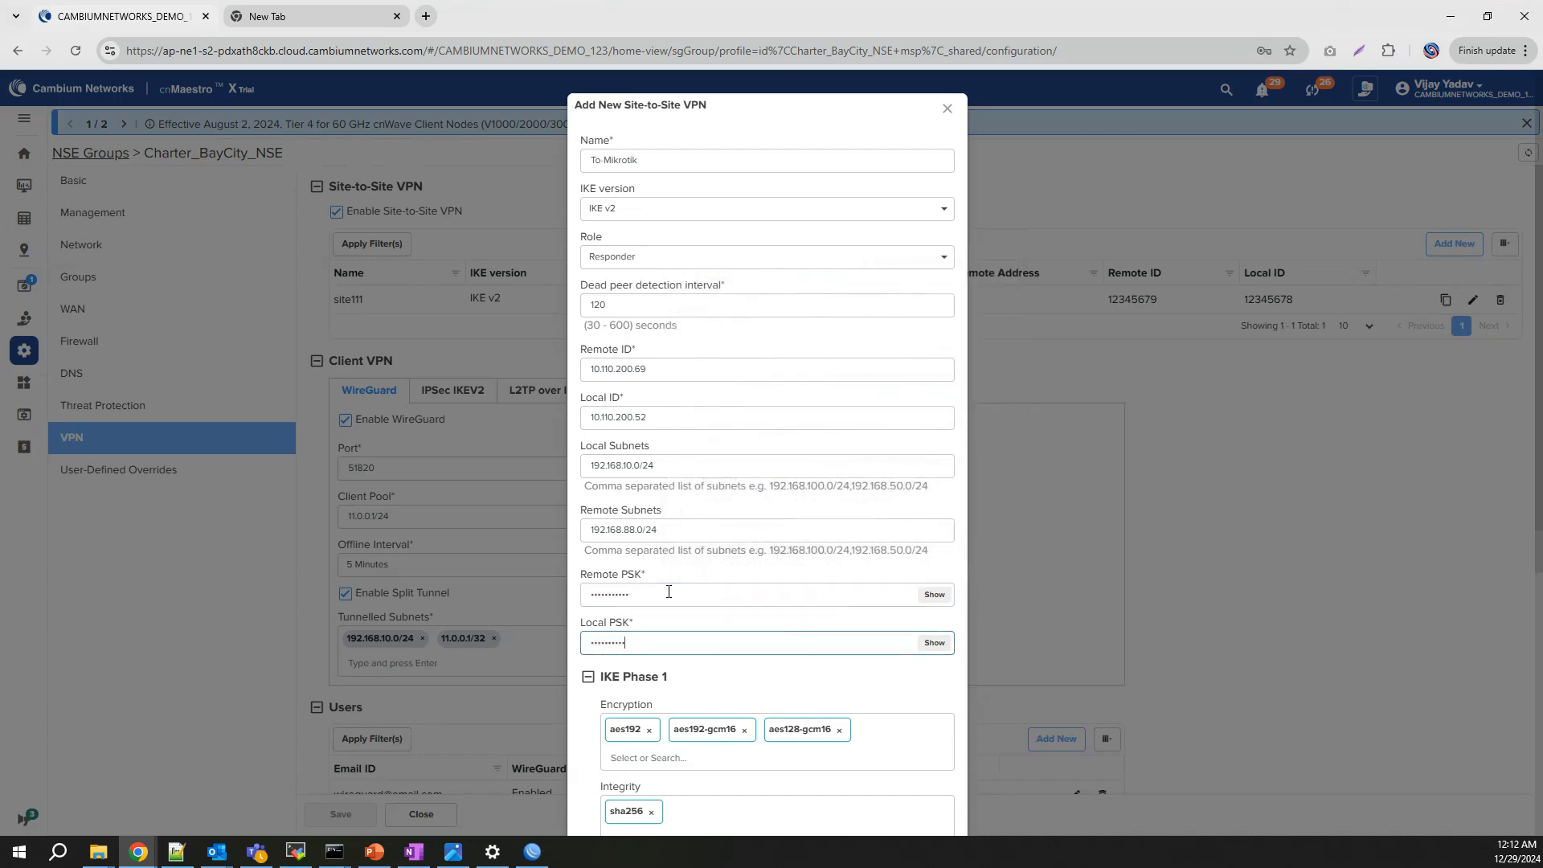
Step: Limit IKE Phase 1 encryption to aes256, removing aes192, aes192-gcm16 and aes128-gcm16
{"action": "scroll", "coordinate": [715, 688], "scroll_direction": "down", "scroll_amount": 2}
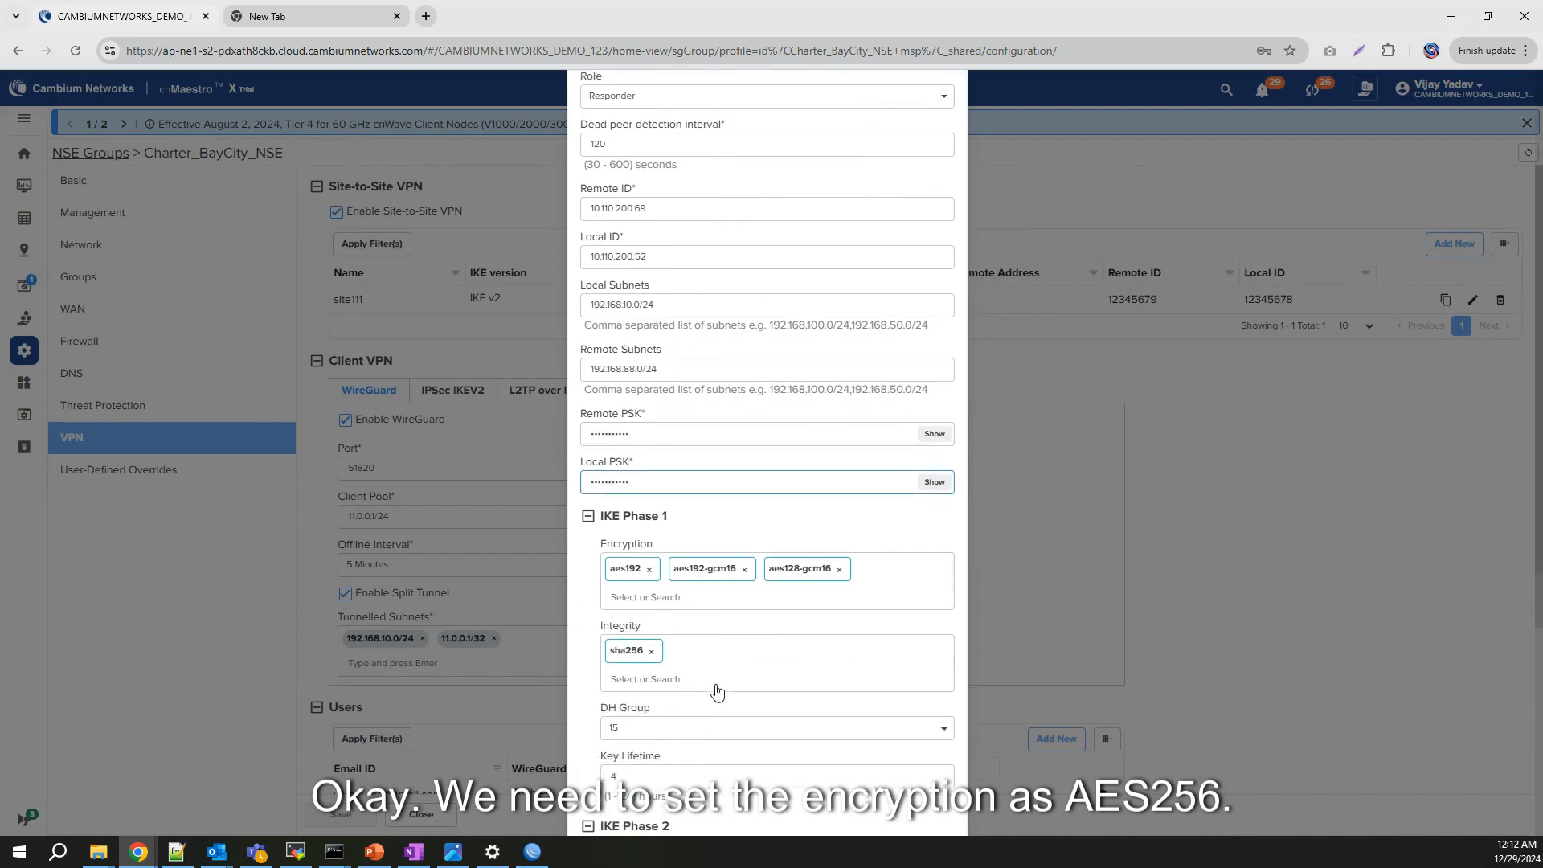
{"action": "left_click", "coordinate": [654, 598]}
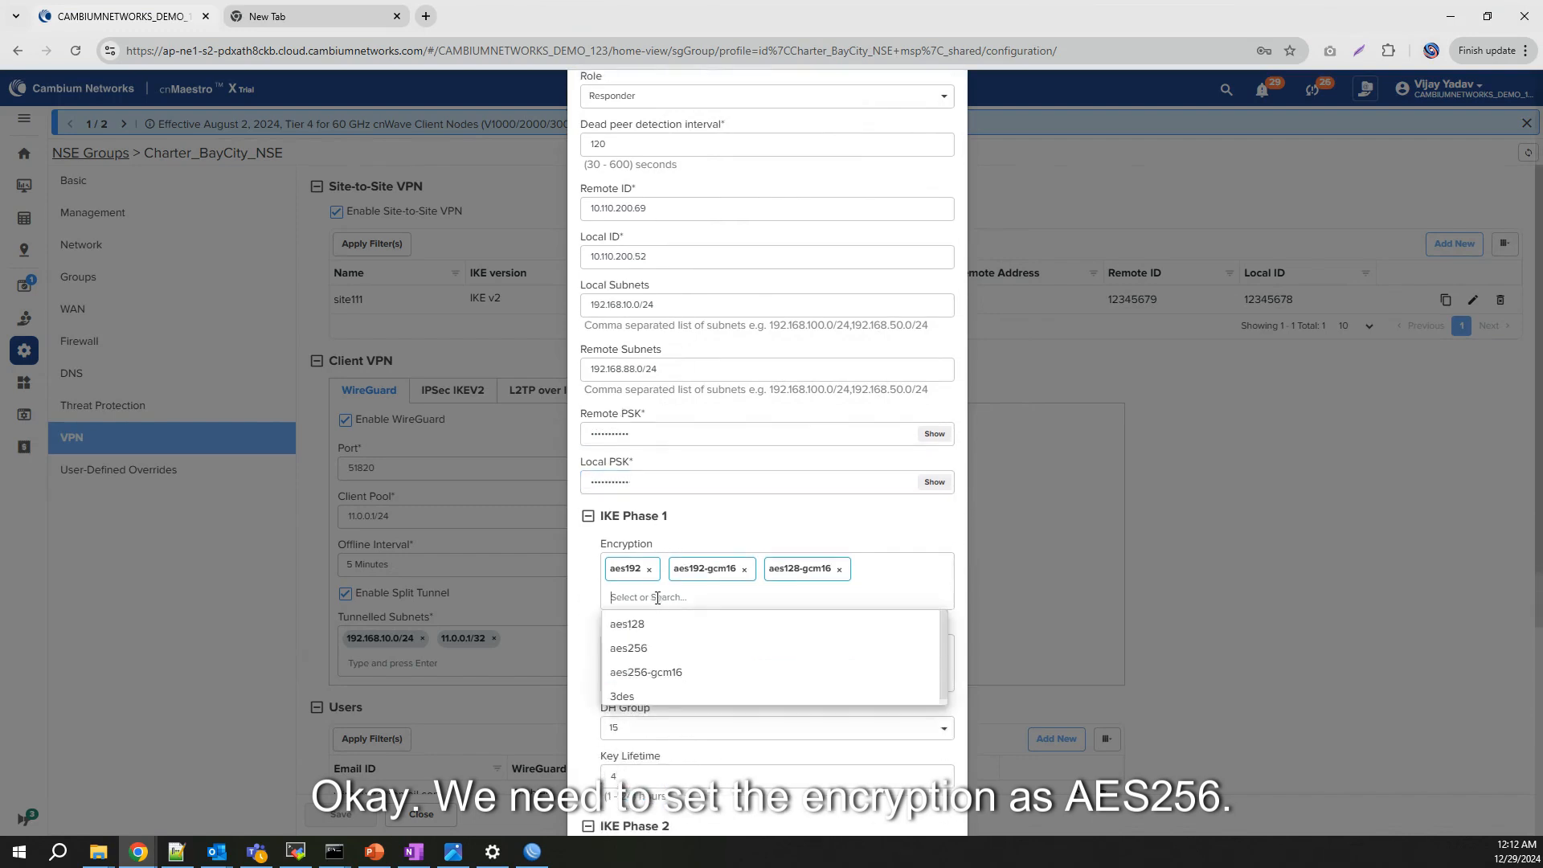
{"action": "left_click", "coordinate": [651, 649]}
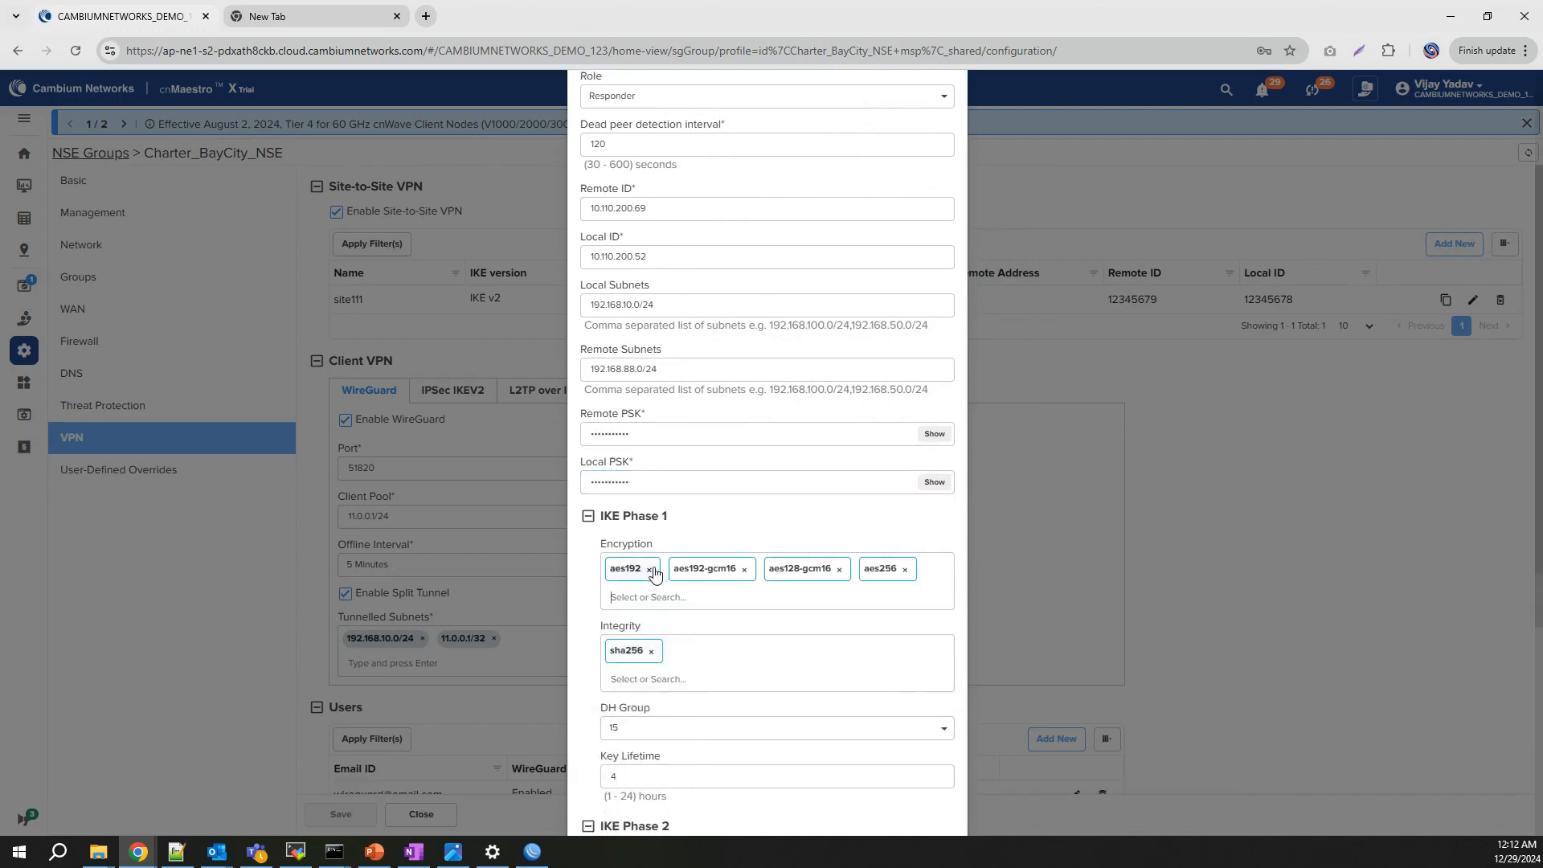
{"action": "left_click", "coordinate": [649, 570]}
{"action": "left_click", "coordinate": [681, 571]}
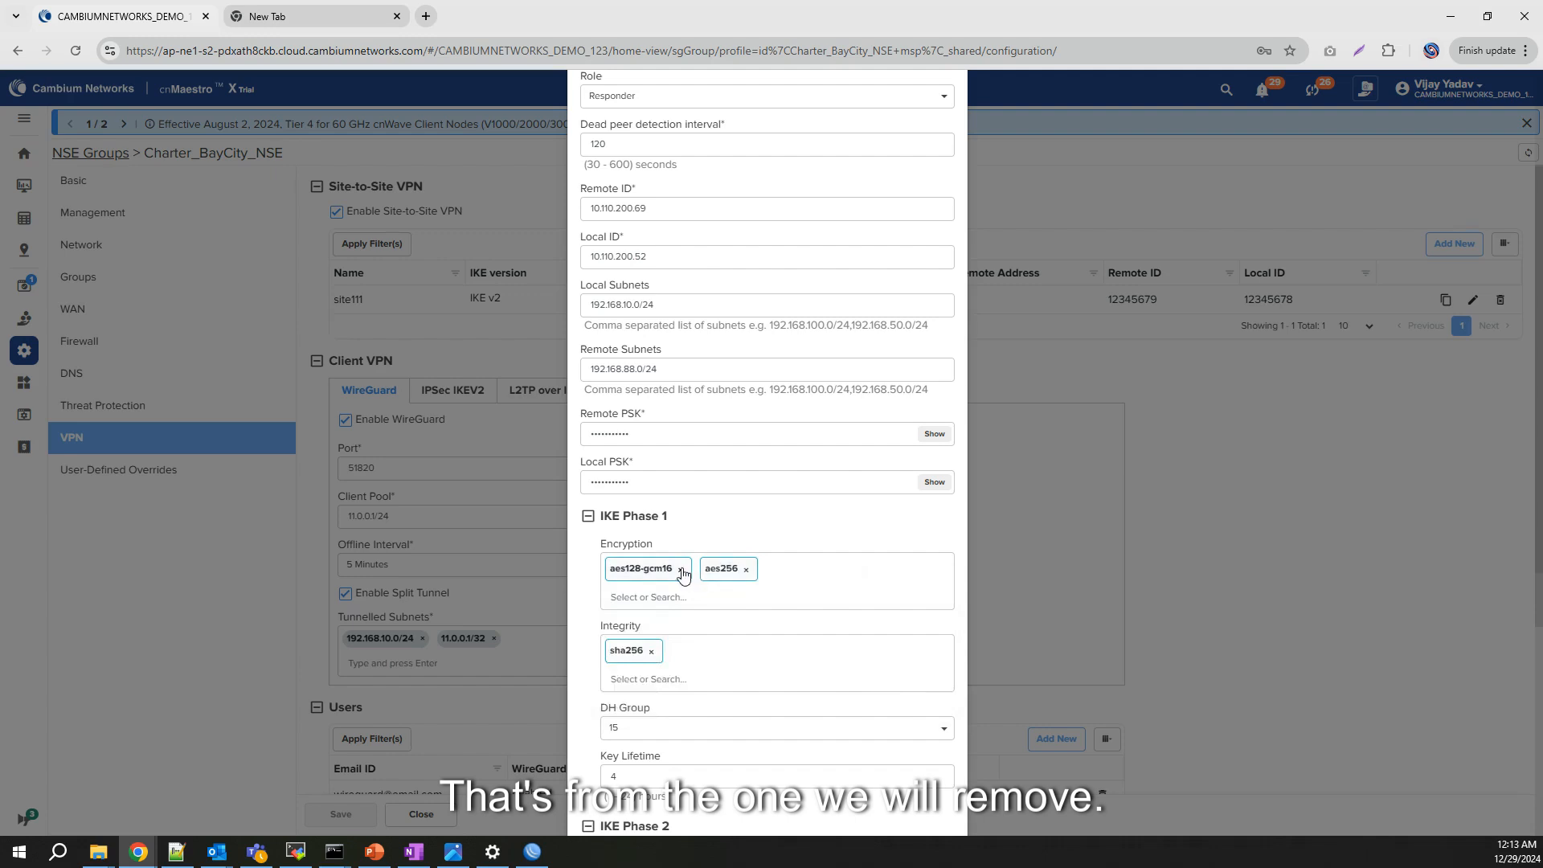
{"action": "left_click", "coordinate": [681, 570]}
Step: Limit IKE Phase 2 encryption to aes256, removing aes192, aes192-gcm16 and aes128-gcm16
{"action": "scroll", "coordinate": [650, 667], "scroll_direction": "down", "scroll_amount": 1}
{"action": "scroll", "coordinate": [650, 667], "scroll_direction": "down", "scroll_amount": 2}
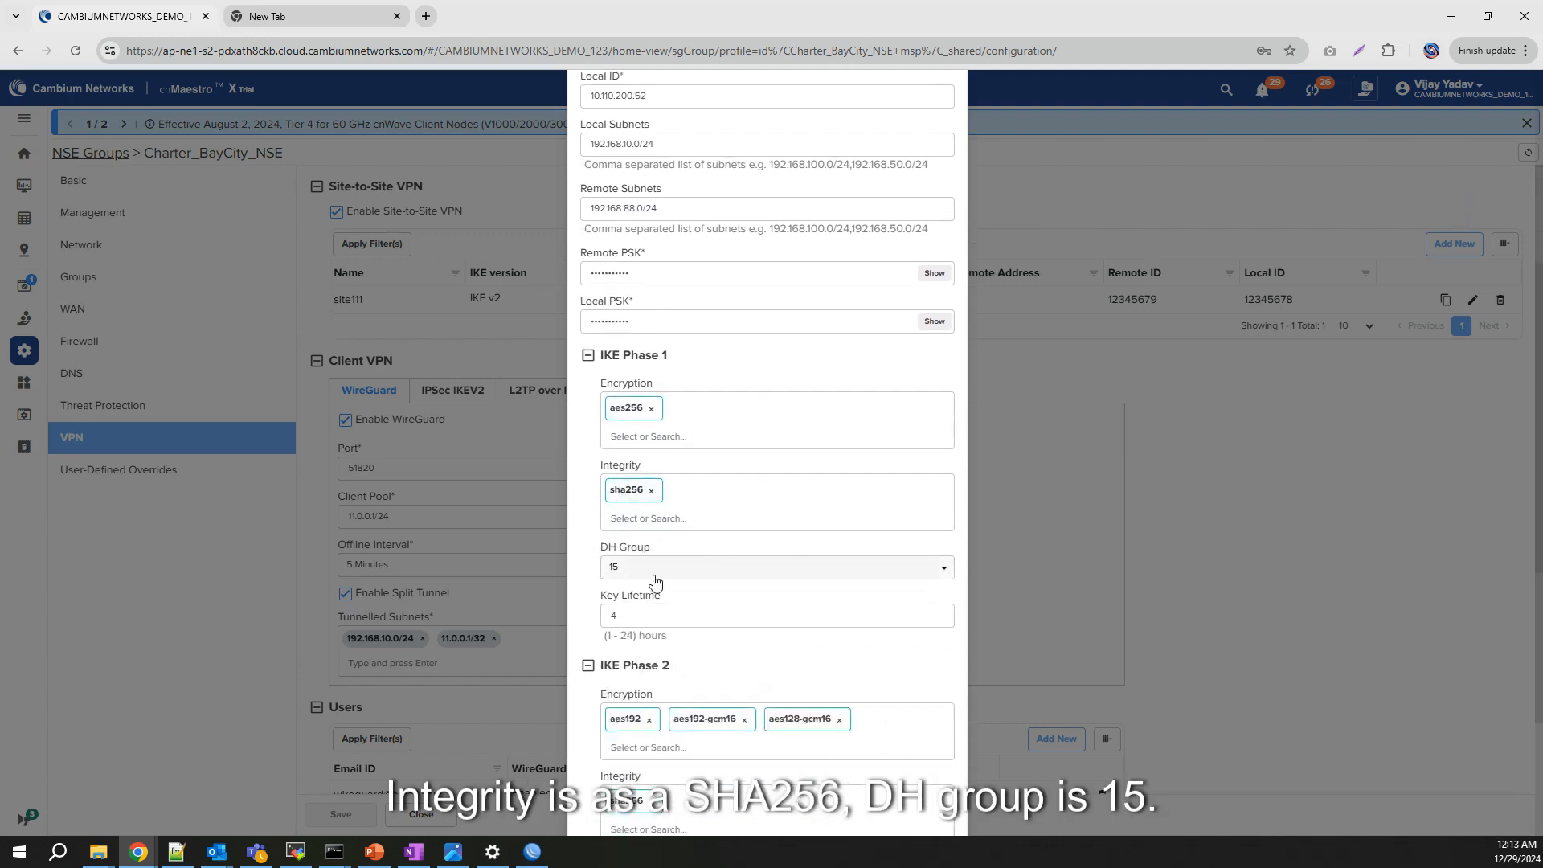
{"action": "scroll", "coordinate": [657, 583], "scroll_direction": "down", "scroll_amount": 1}
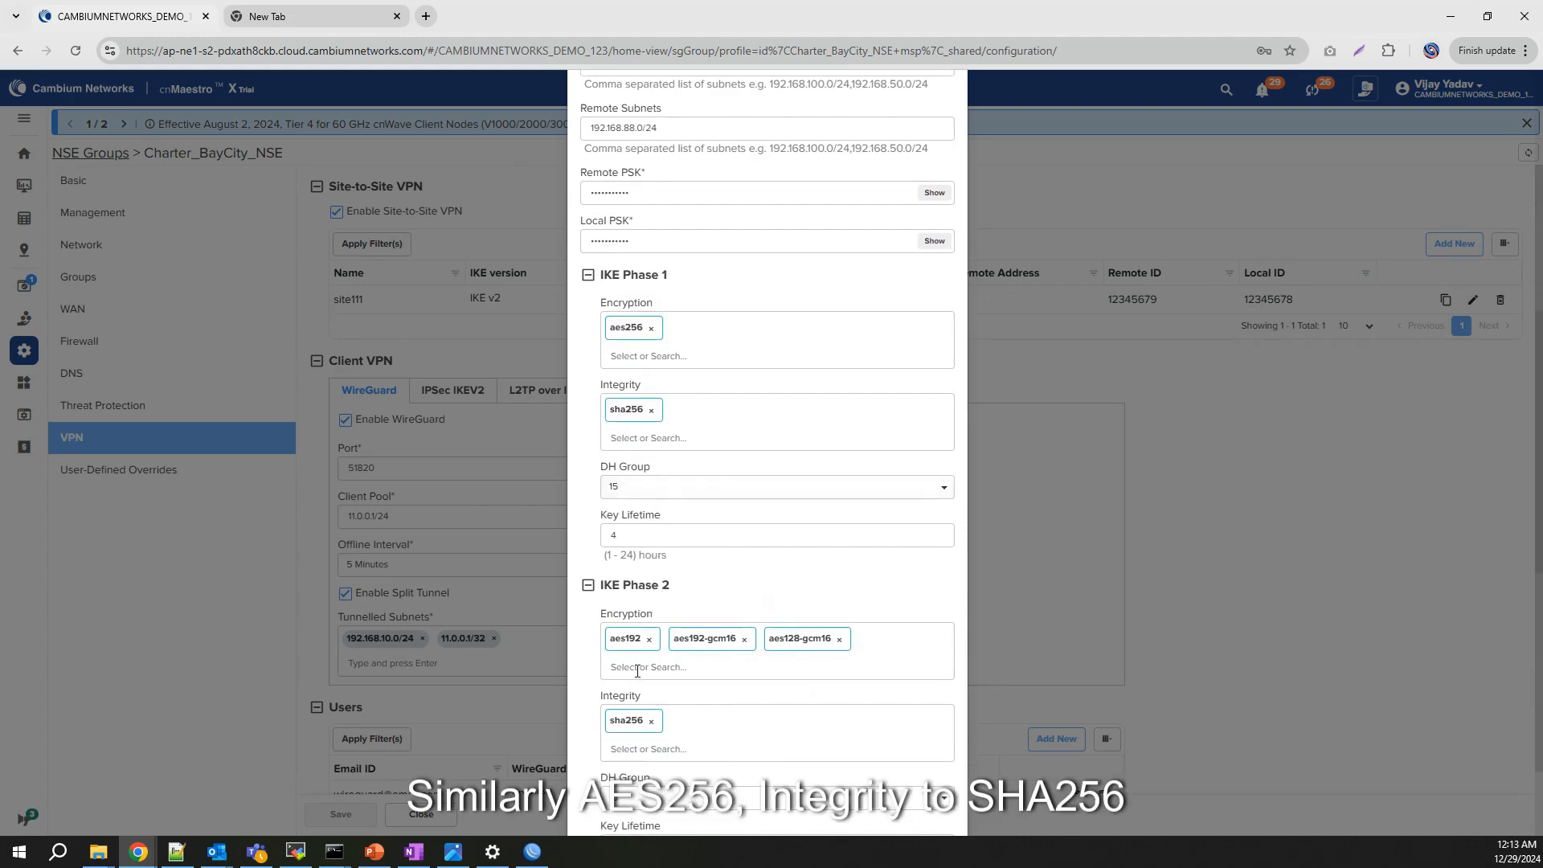
{"action": "left_click", "coordinate": [635, 667]}
{"action": "left_click", "coordinate": [632, 719]}
{"action": "left_click", "coordinate": [649, 640]}
{"action": "left_click", "coordinate": [681, 641]}
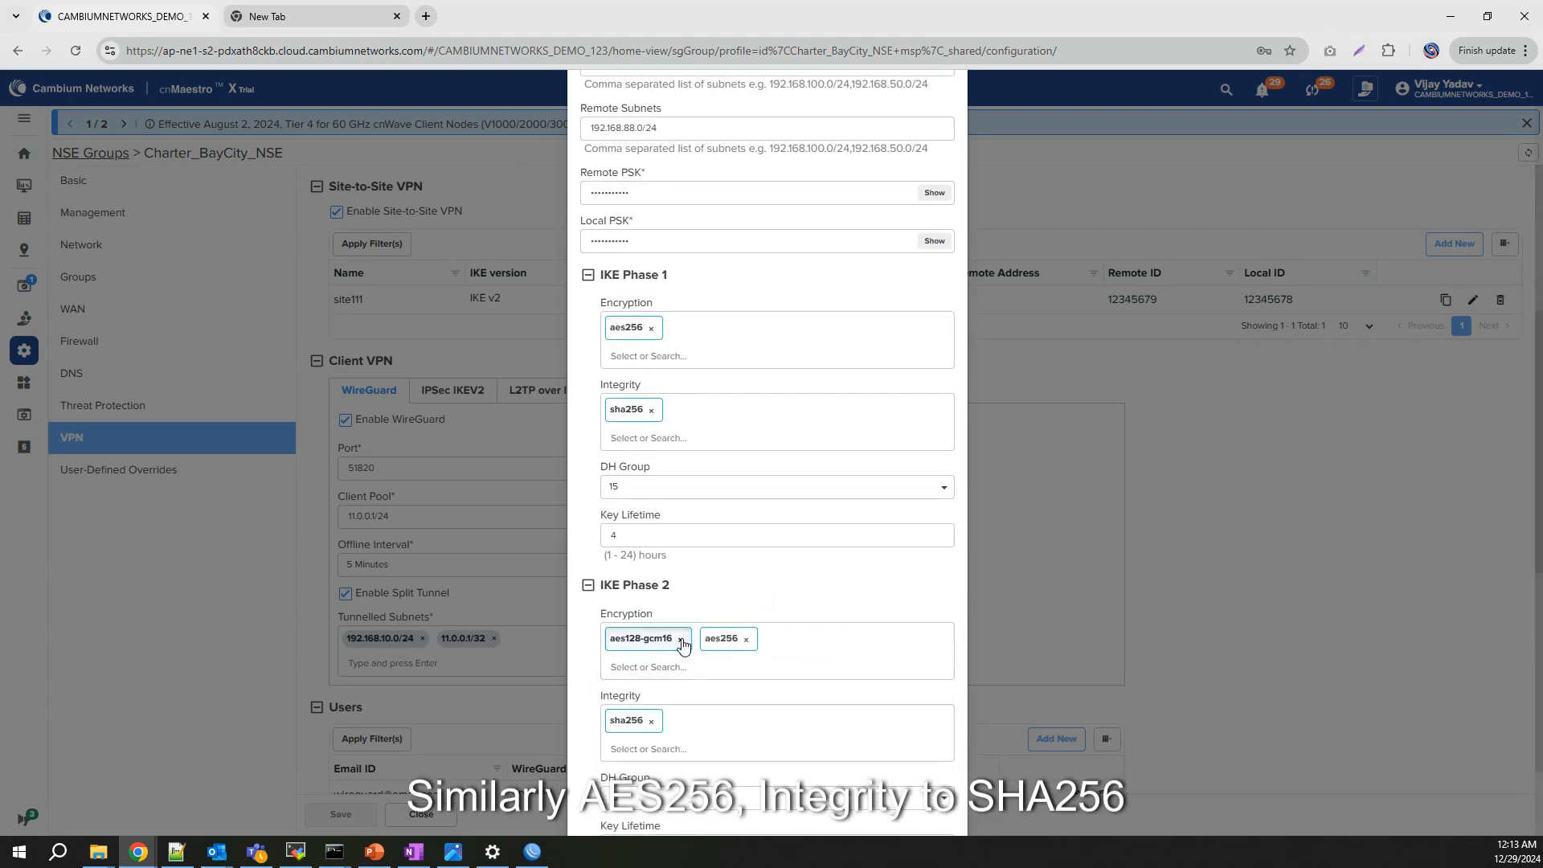
{"action": "left_click", "coordinate": [680, 640]}
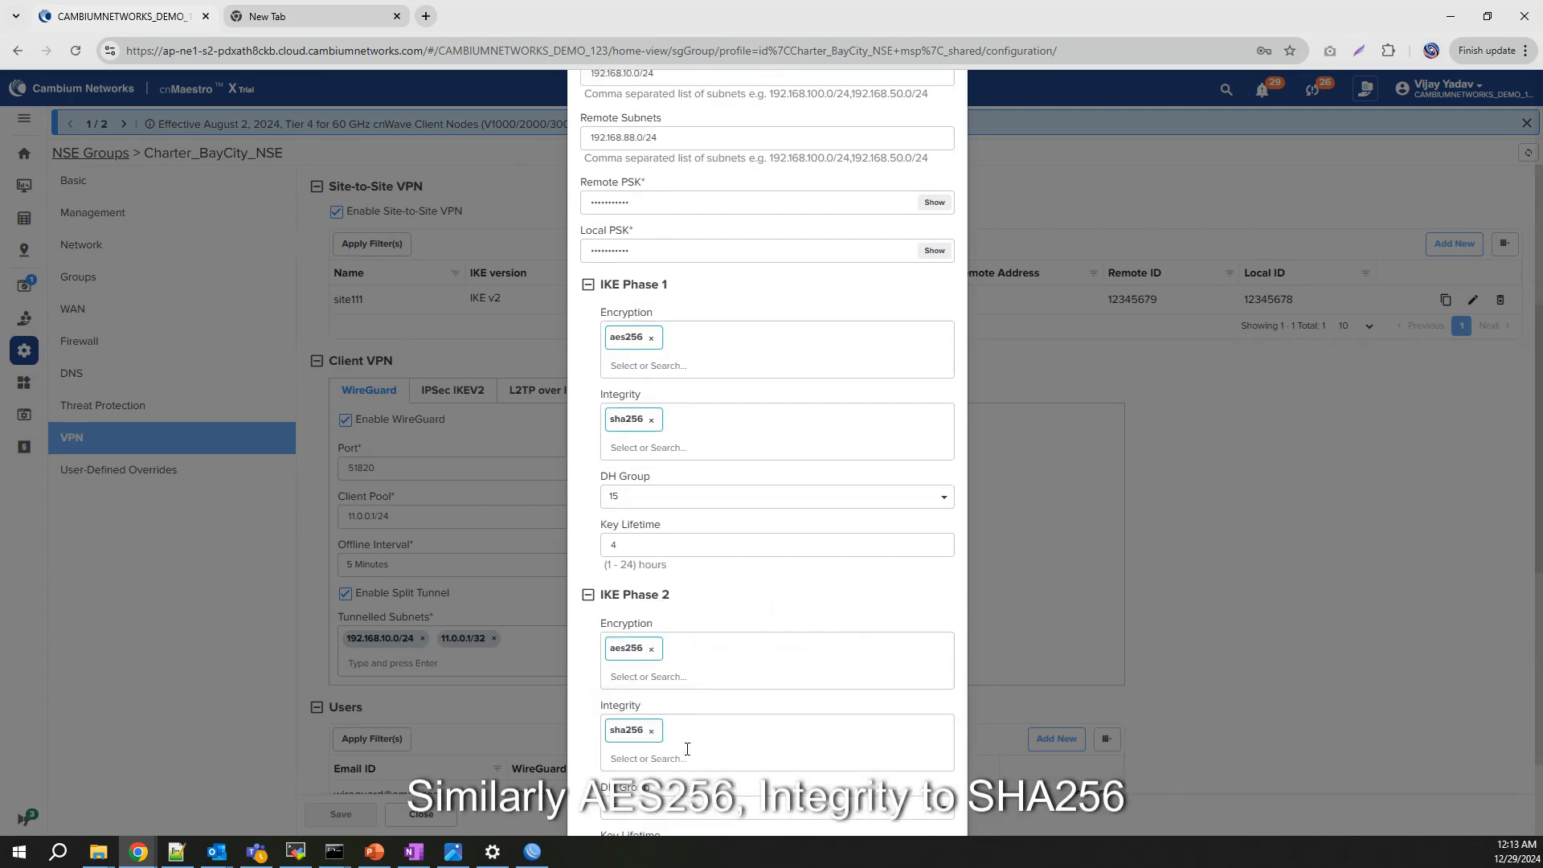
Step: Add the To-Mikrotik tunnel and save the NSE group configuration
{"action": "scroll", "coordinate": [641, 752], "scroll_direction": "down", "scroll_amount": 2}
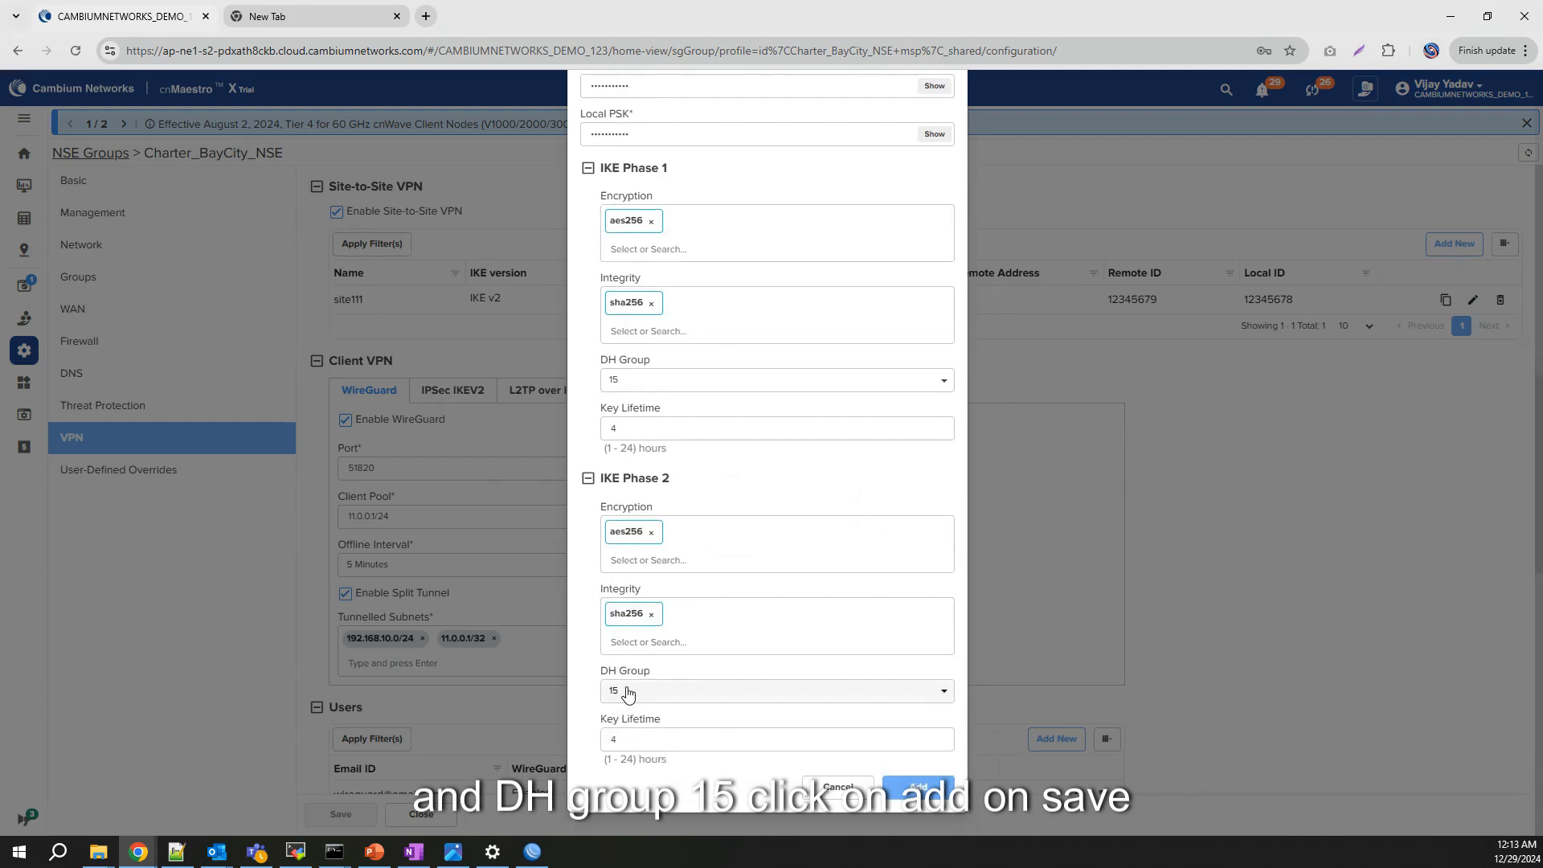
{"action": "left_click", "coordinate": [918, 786]}
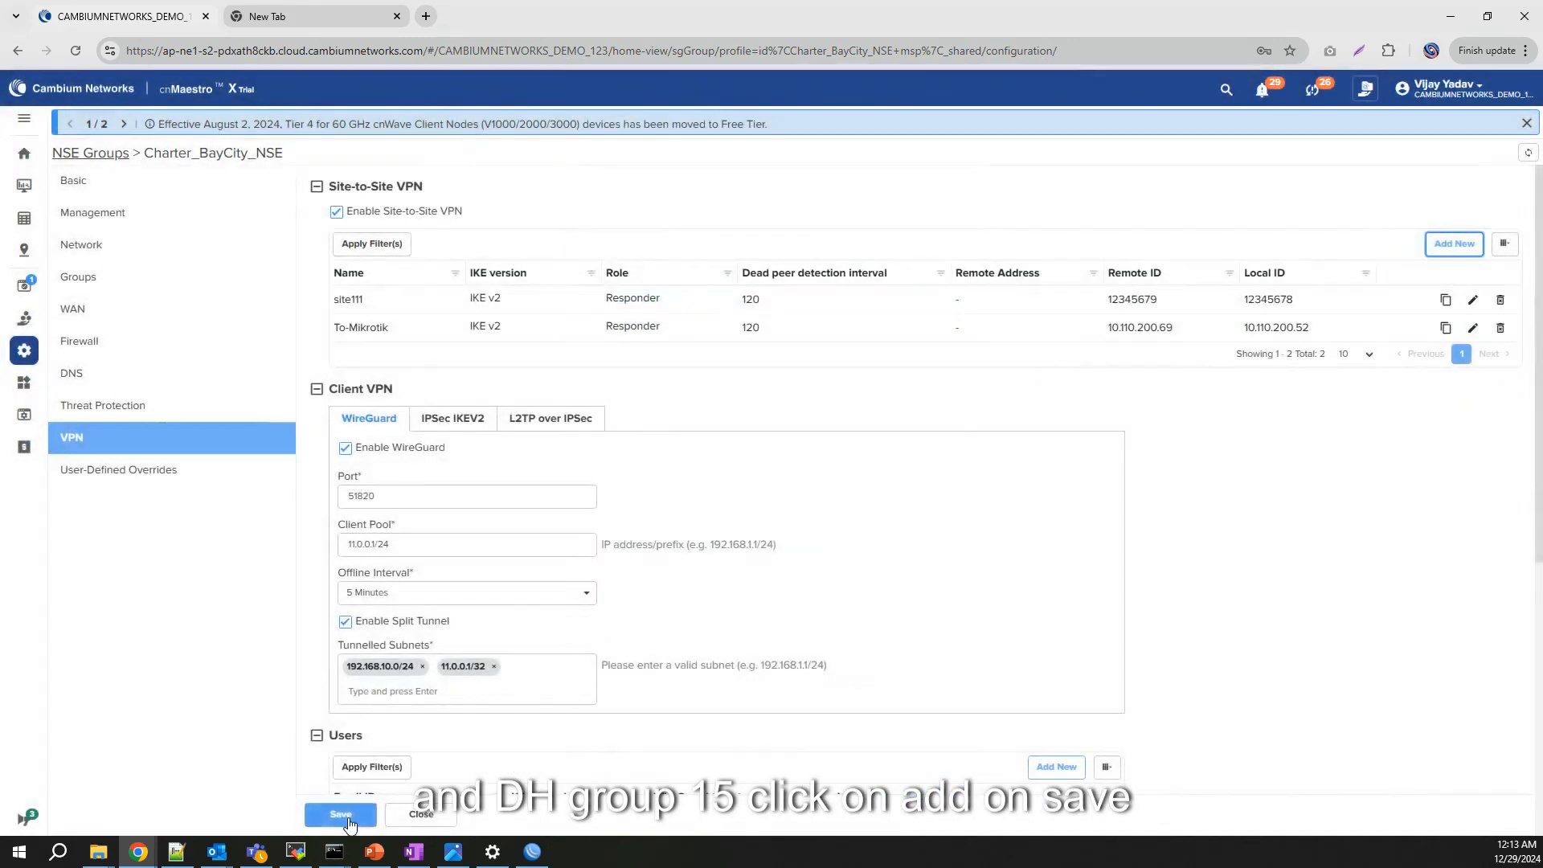
{"action": "left_click", "coordinate": [345, 815]}
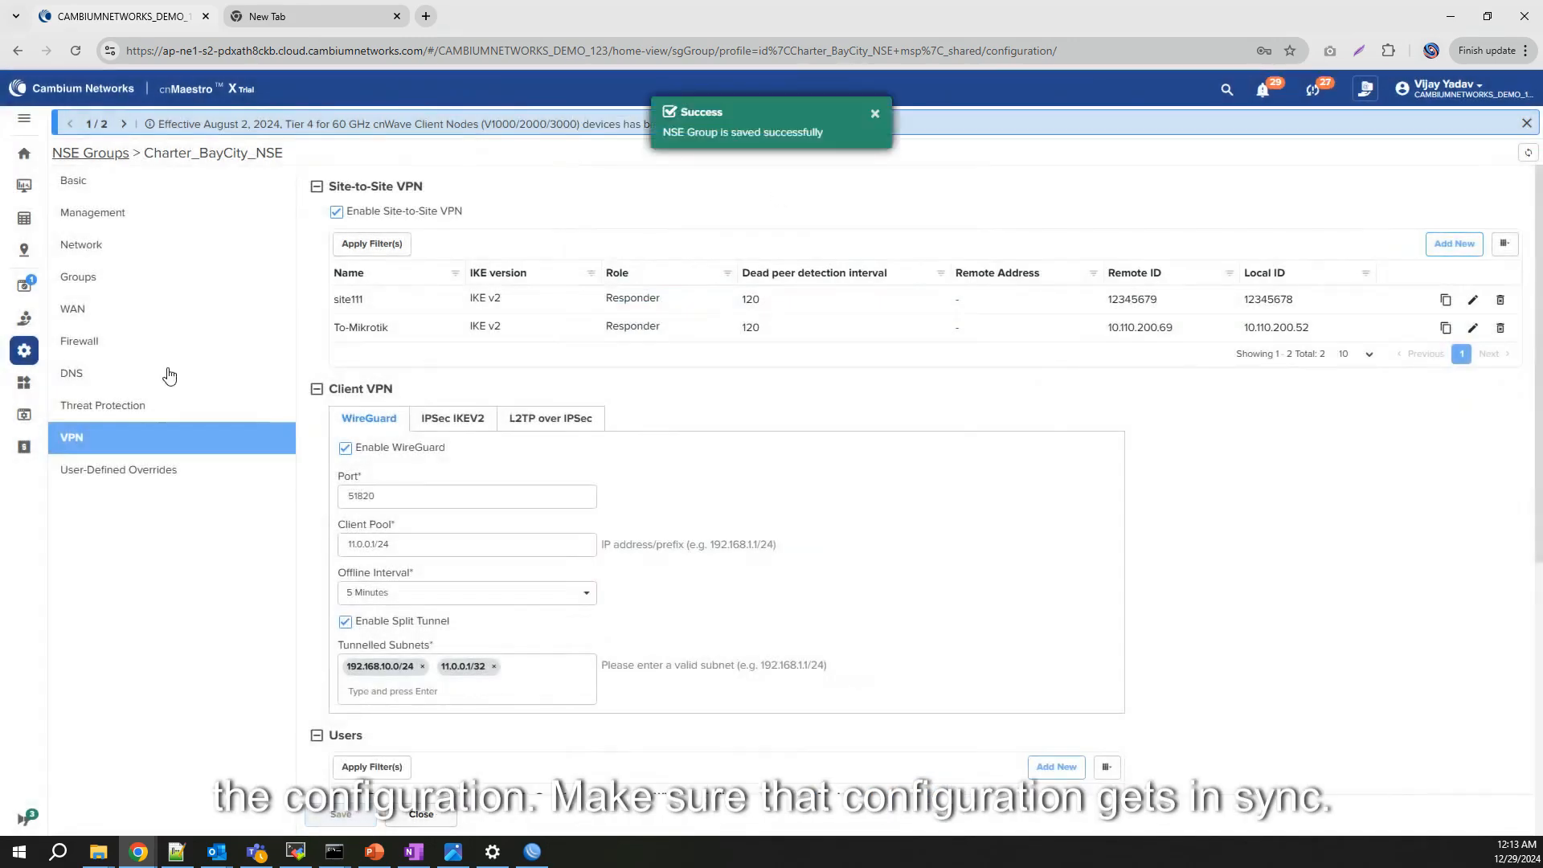
{"action": "left_click", "coordinate": [17, 50]}
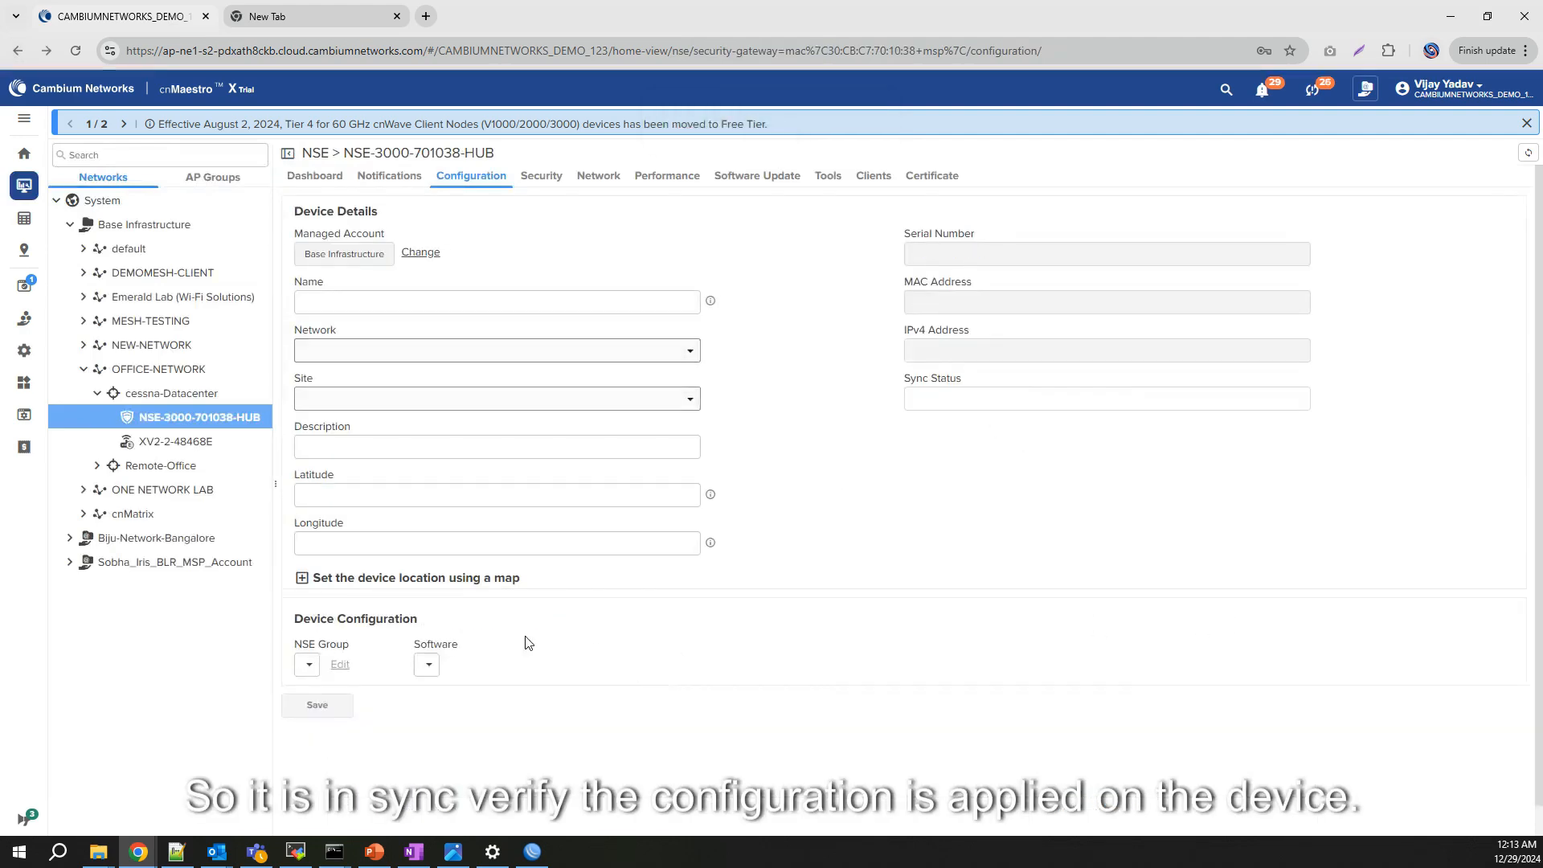
{"action": "left_click", "coordinate": [524, 636]}
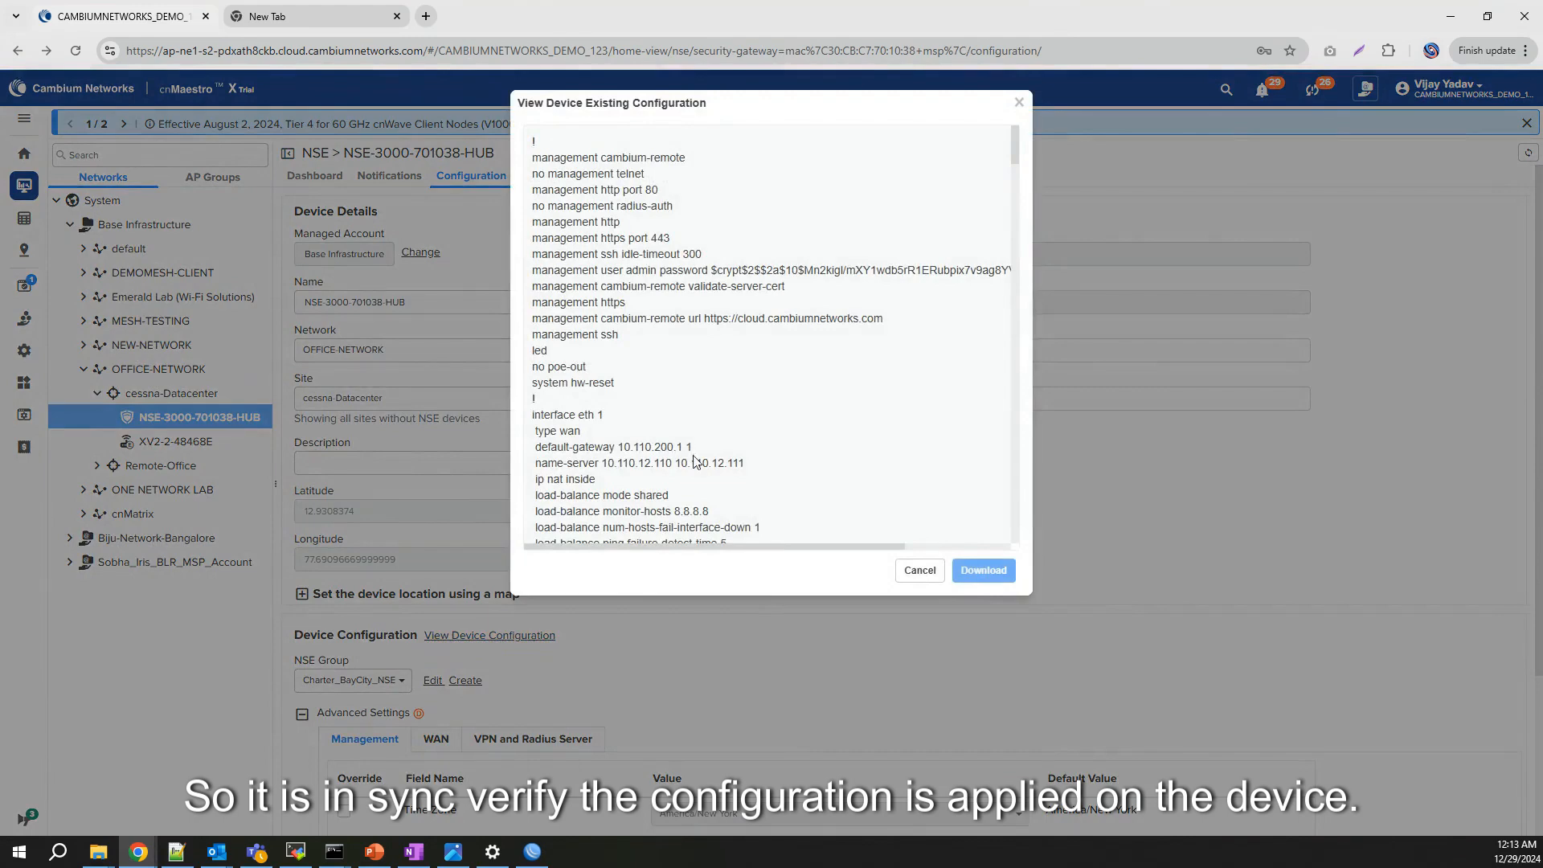
{"action": "scroll", "coordinate": [696, 461], "scroll_direction": "down", "scroll_amount": 7}
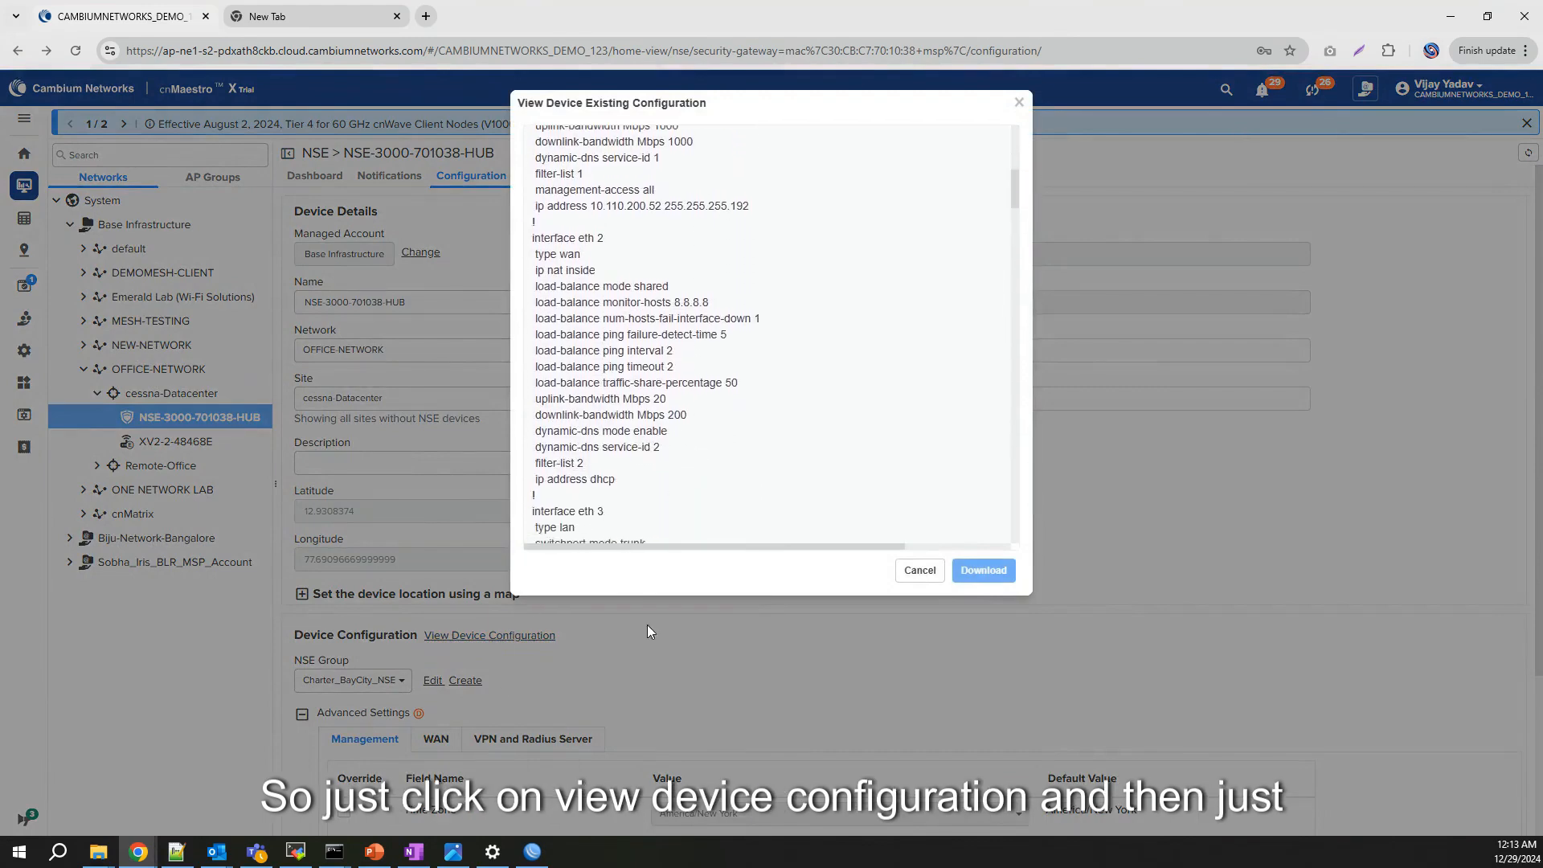
{"action": "left_click_drag", "start_coordinate": [1013, 190], "coordinate": [1022, 434]}
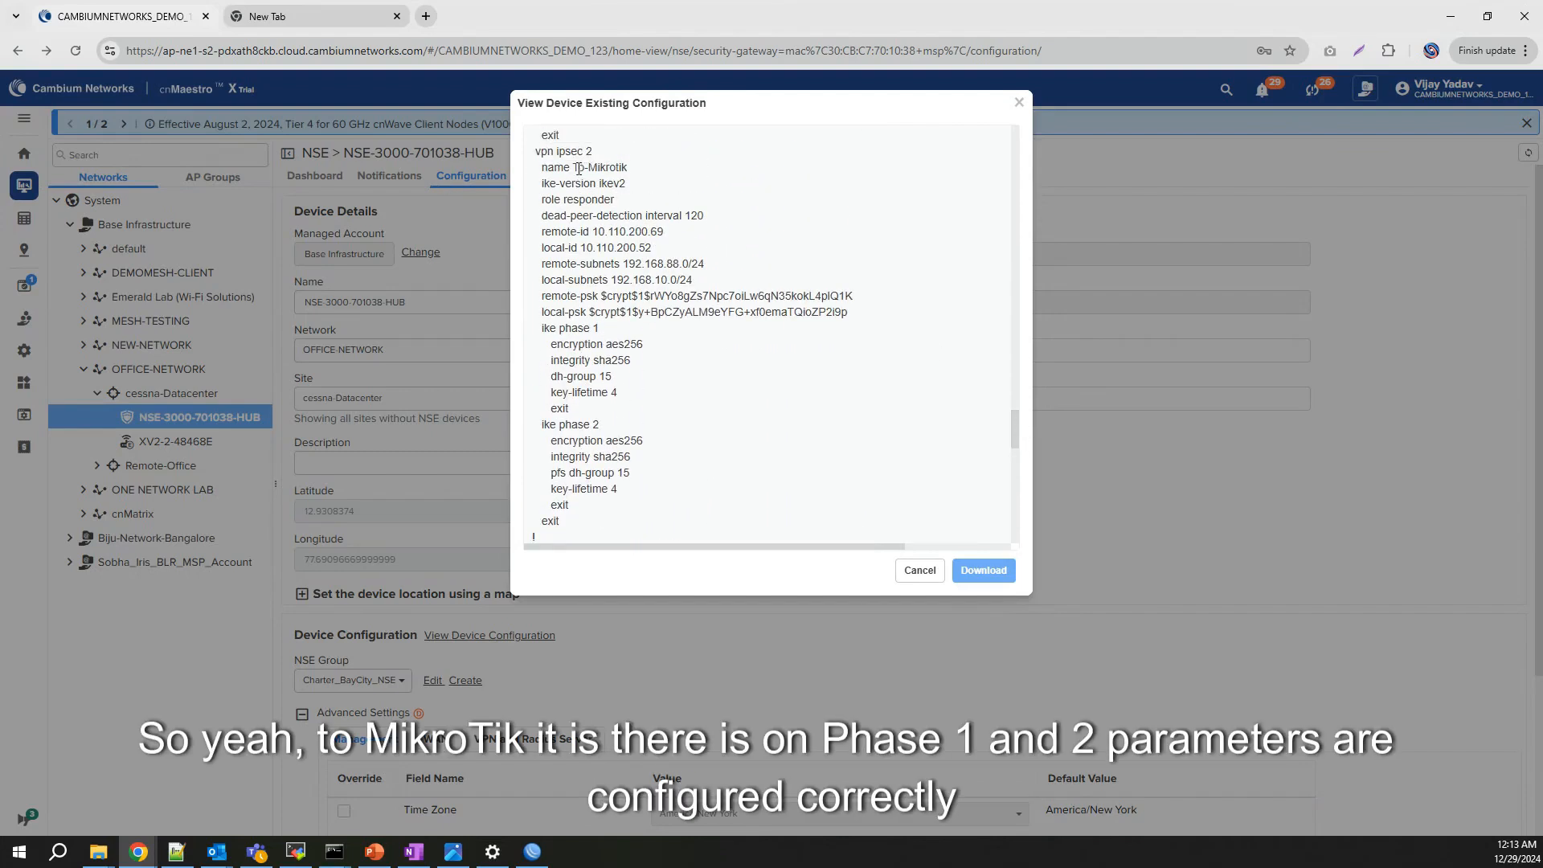
Step: Highlight the To-Mikrotik tunnel name, phase parameters, subnets and local ID 10.110.200.52, then close the view
{"action": "left_click_drag", "start_coordinate": [578, 168], "coordinate": [659, 168]}
{"action": "left_click_drag", "start_coordinate": [571, 328], "coordinate": [645, 511]}
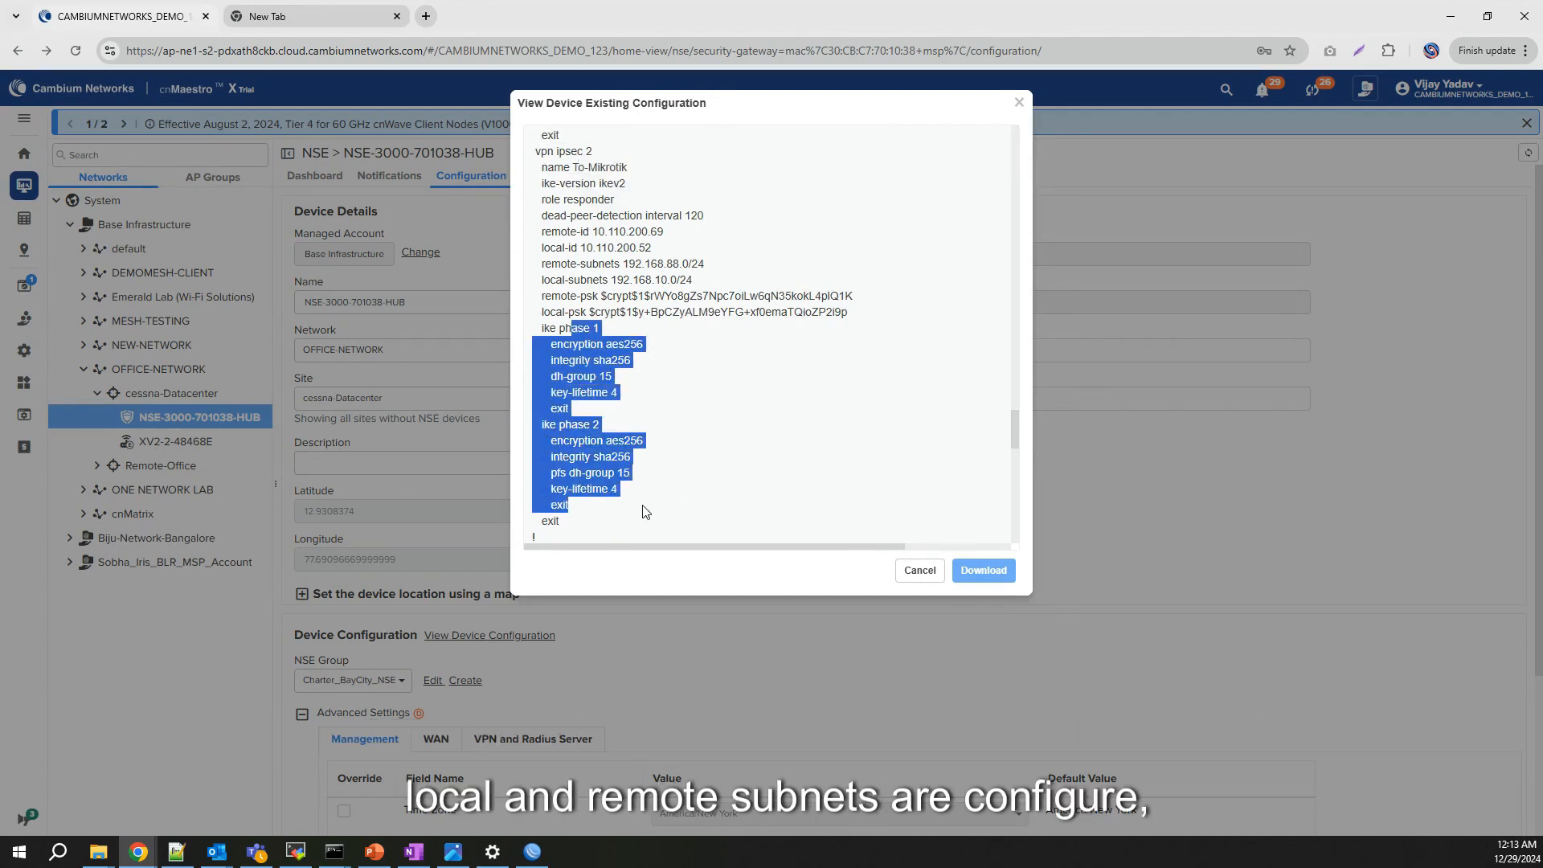
{"action": "left_click_drag", "start_coordinate": [588, 263], "coordinate": [719, 283]}
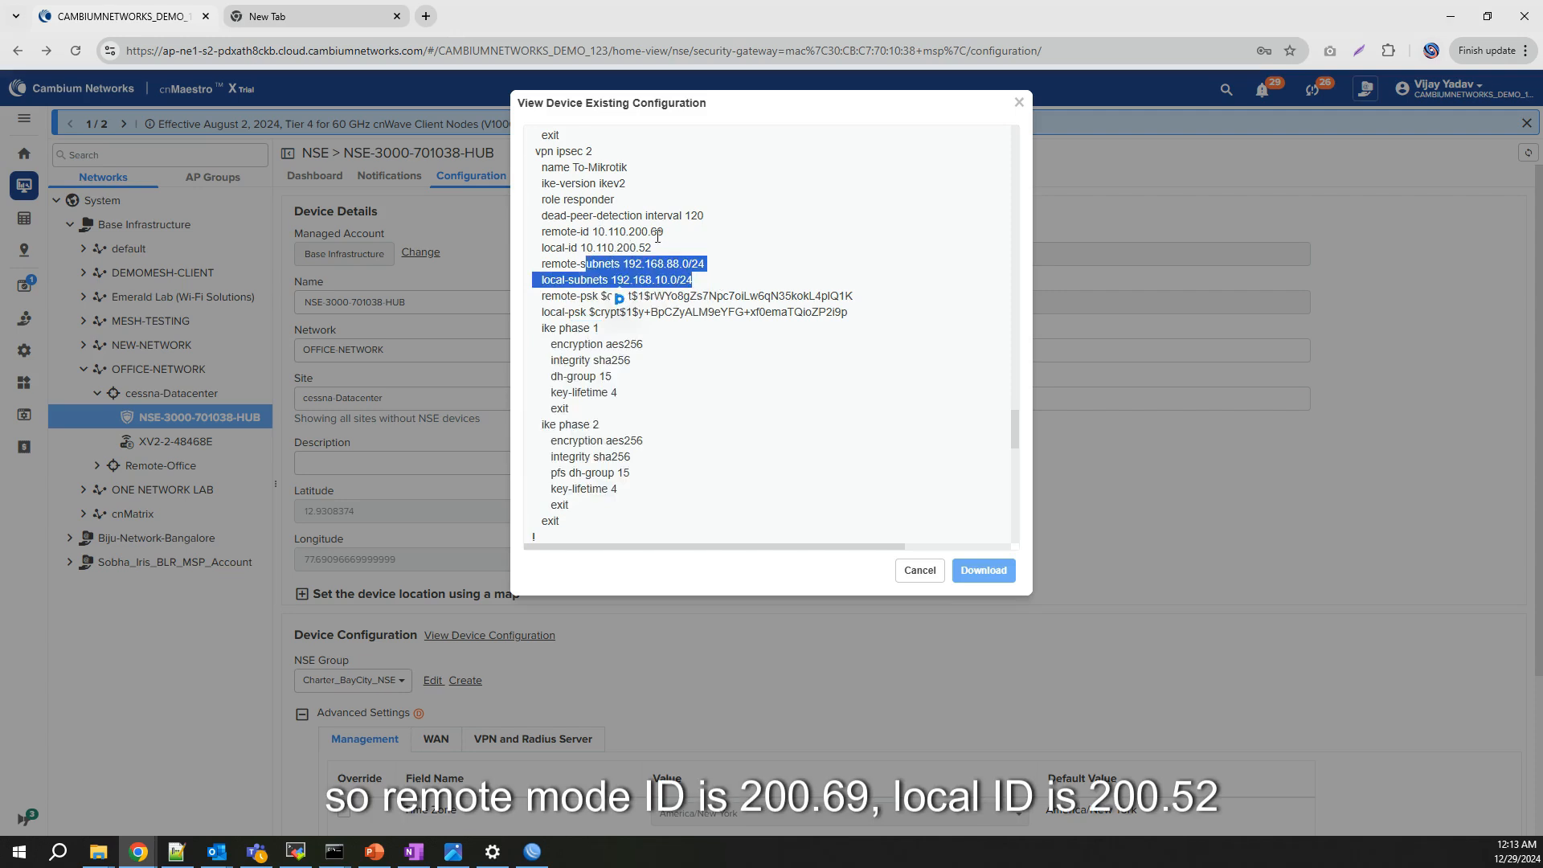
{"action": "left_click_drag", "start_coordinate": [587, 247], "coordinate": [653, 249]}
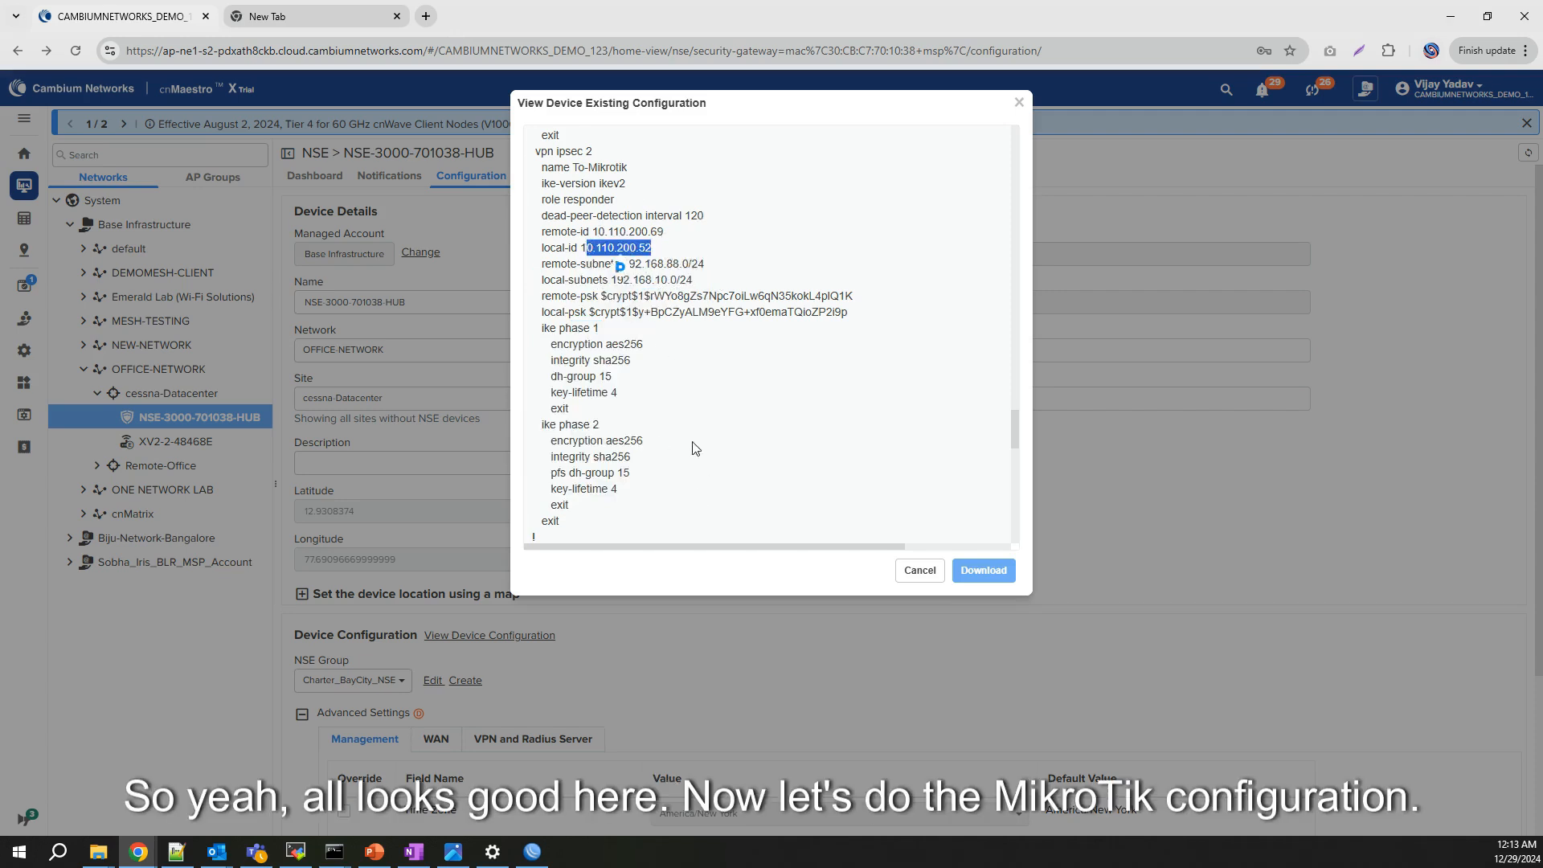
{"action": "left_click", "coordinate": [920, 571]}
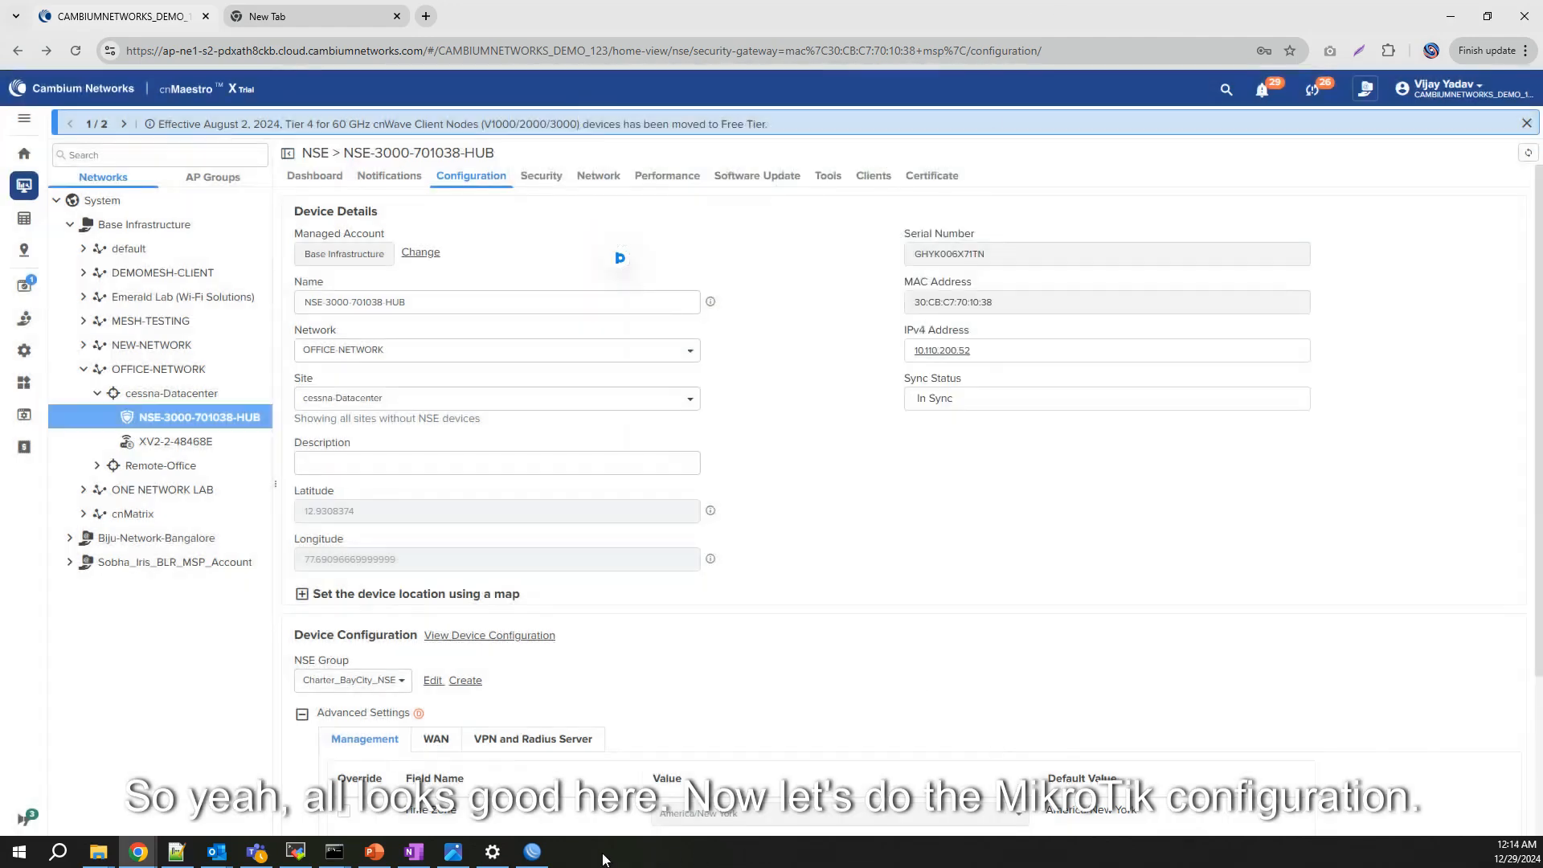
Step: Check WinBox's IPsec Identities, Peers, Proposals and Policies lists, finding only defaults and no peers
{"action": "left_click", "coordinate": [532, 851]}
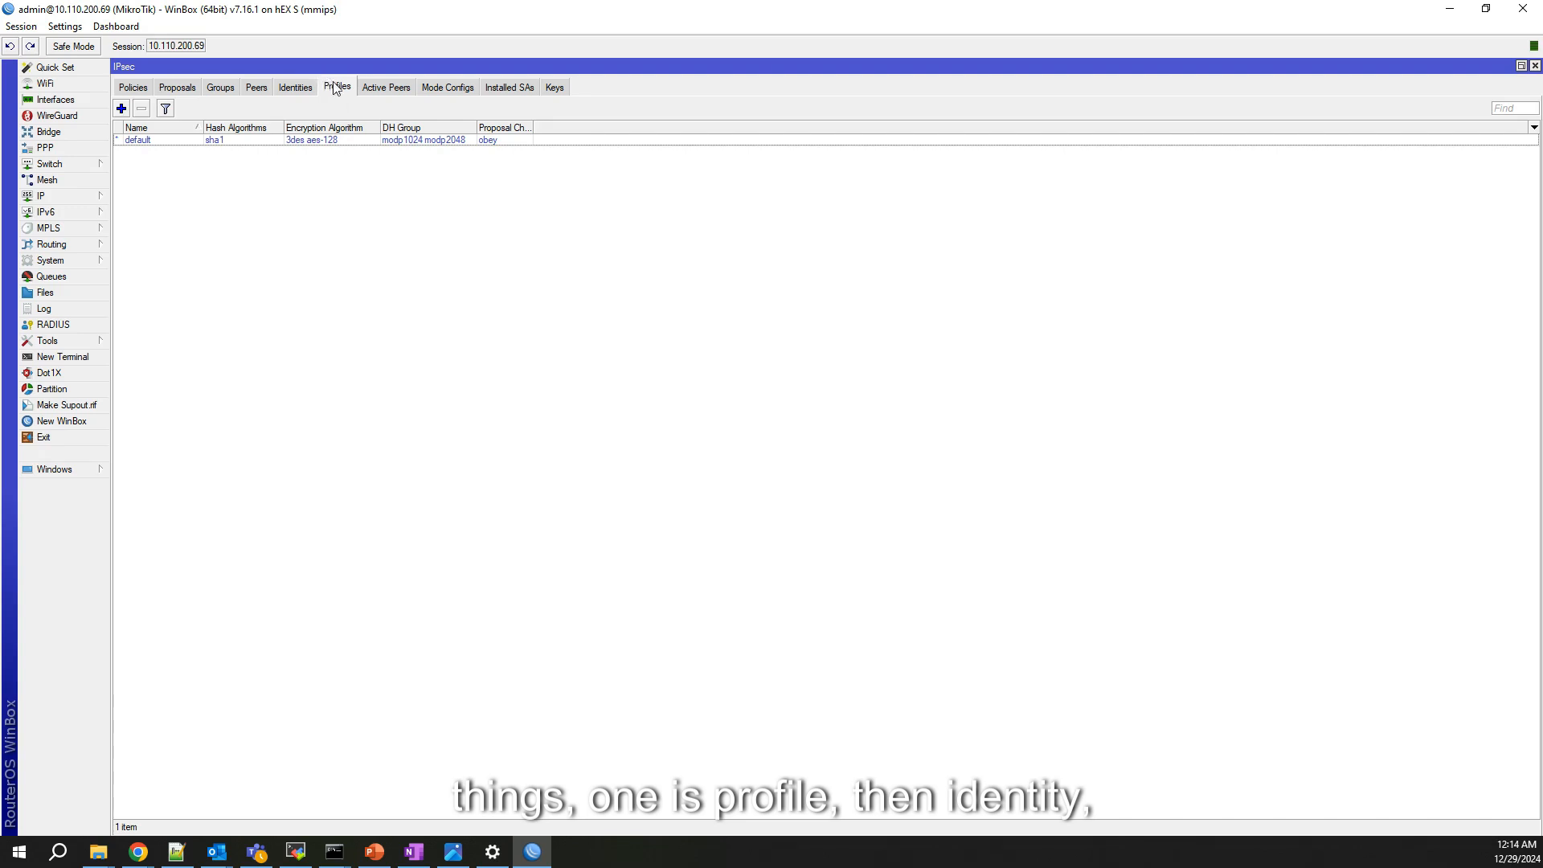
{"action": "left_click", "coordinate": [297, 91]}
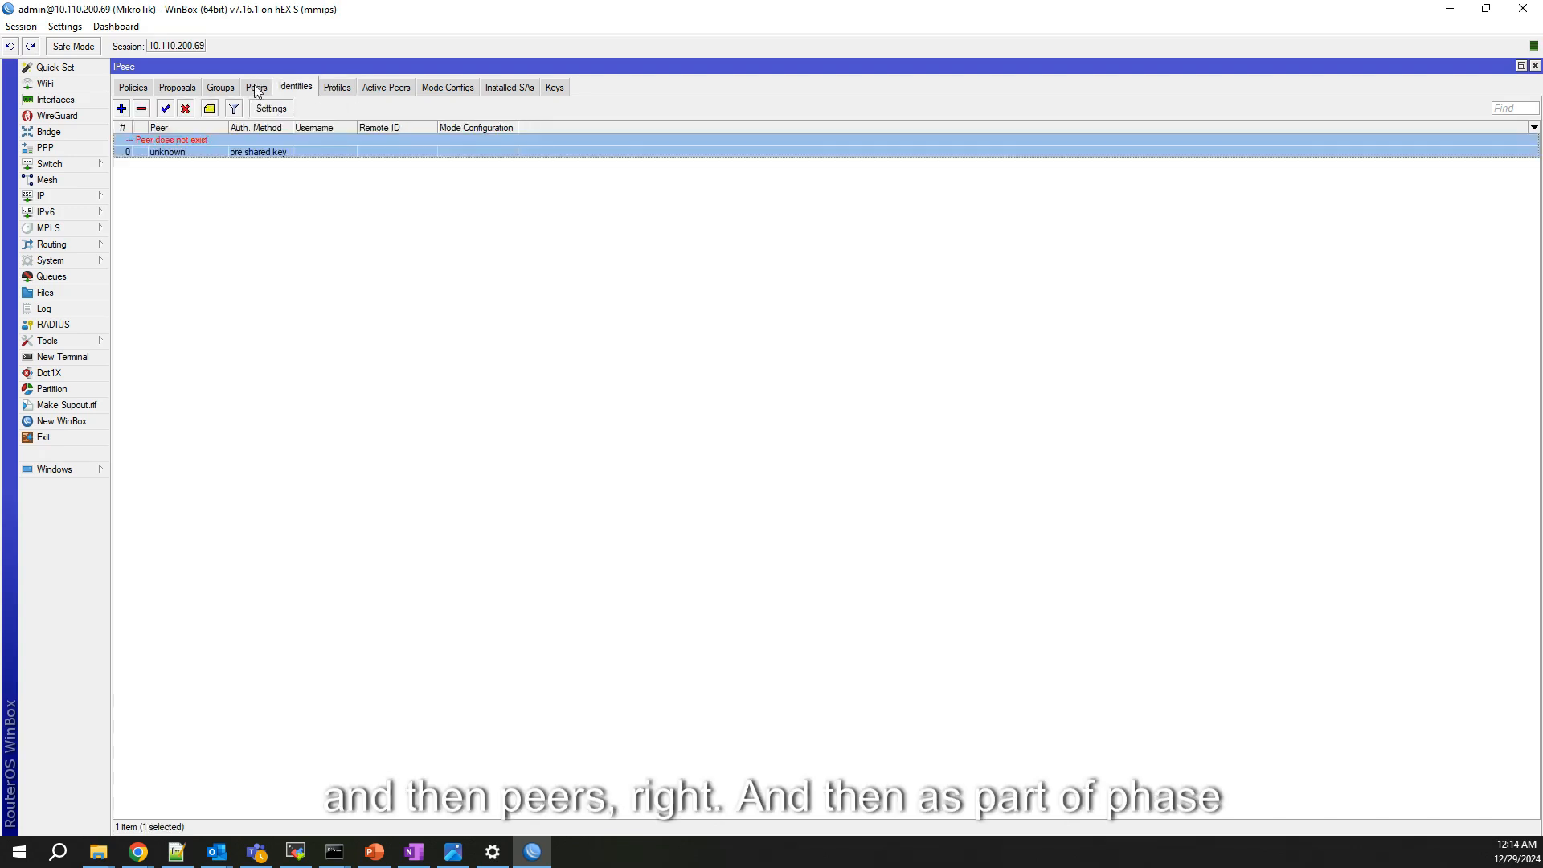
{"action": "left_click", "coordinate": [257, 90]}
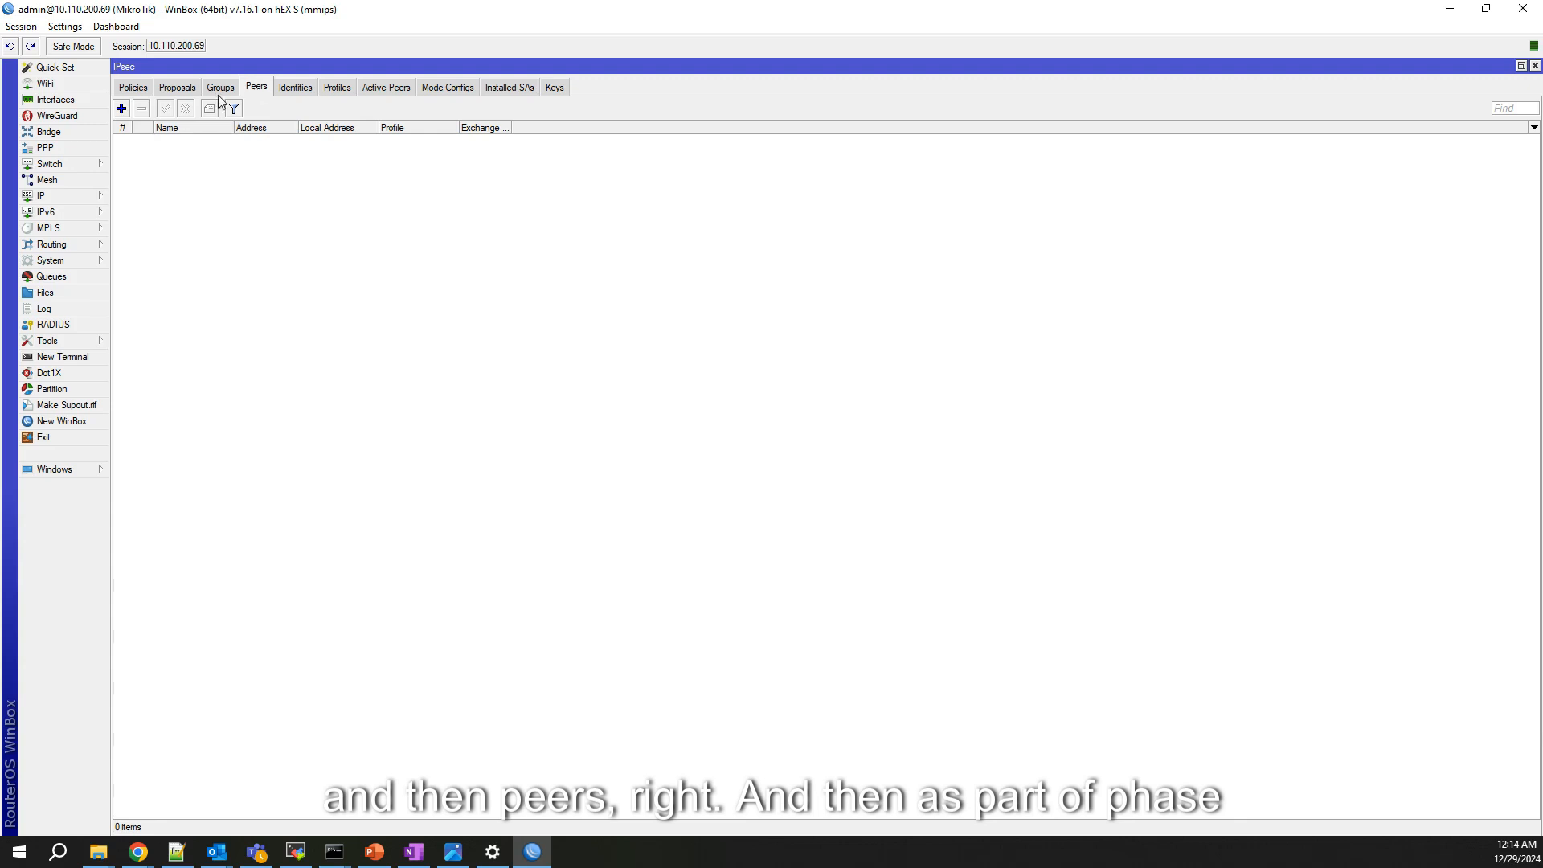
{"action": "left_click", "coordinate": [172, 90]}
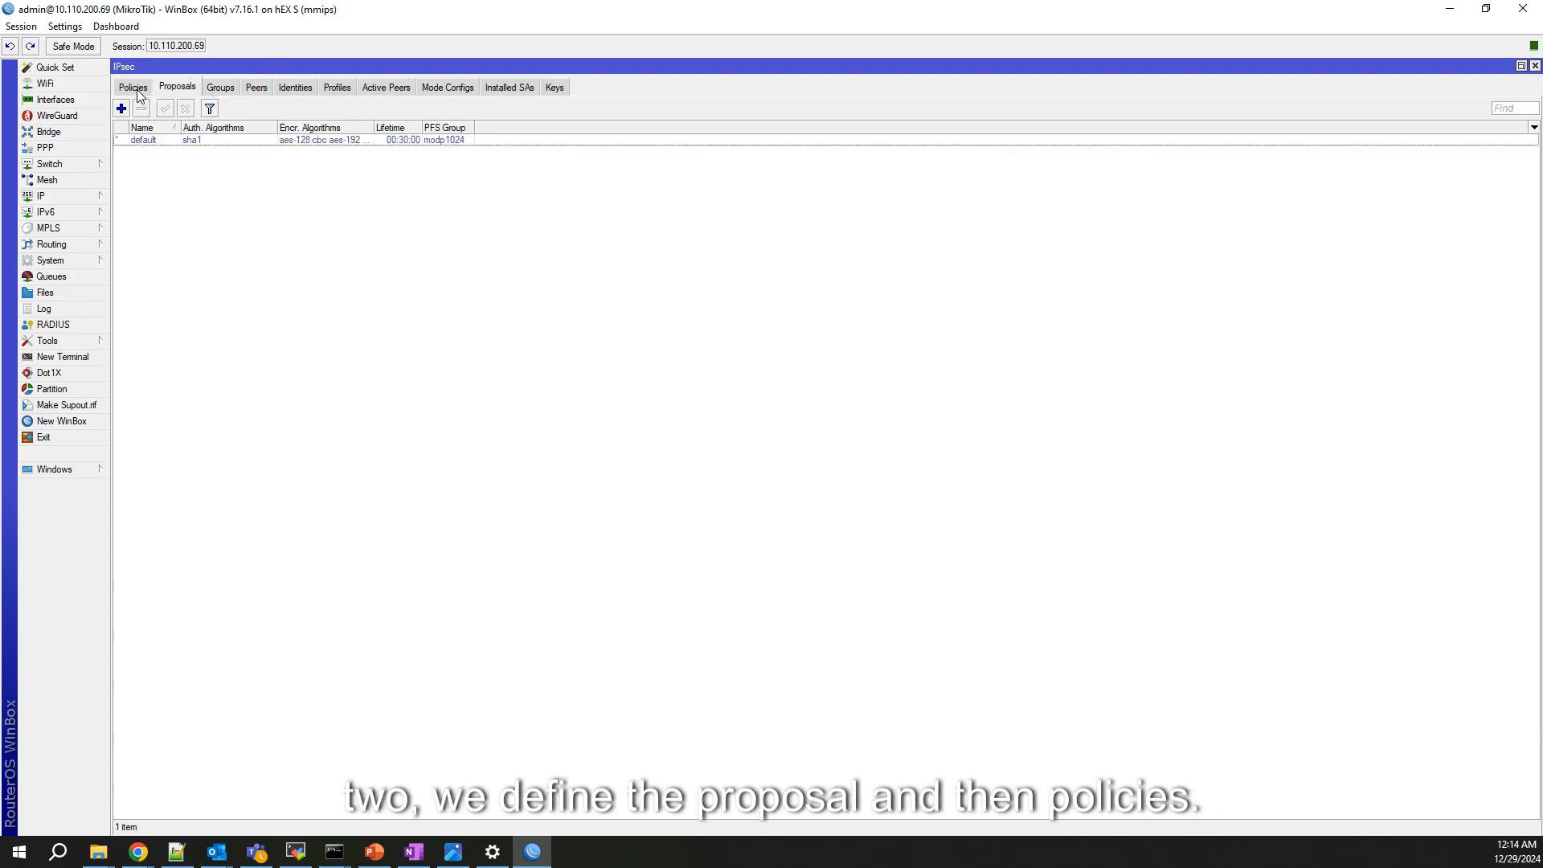
{"action": "left_click", "coordinate": [135, 90]}
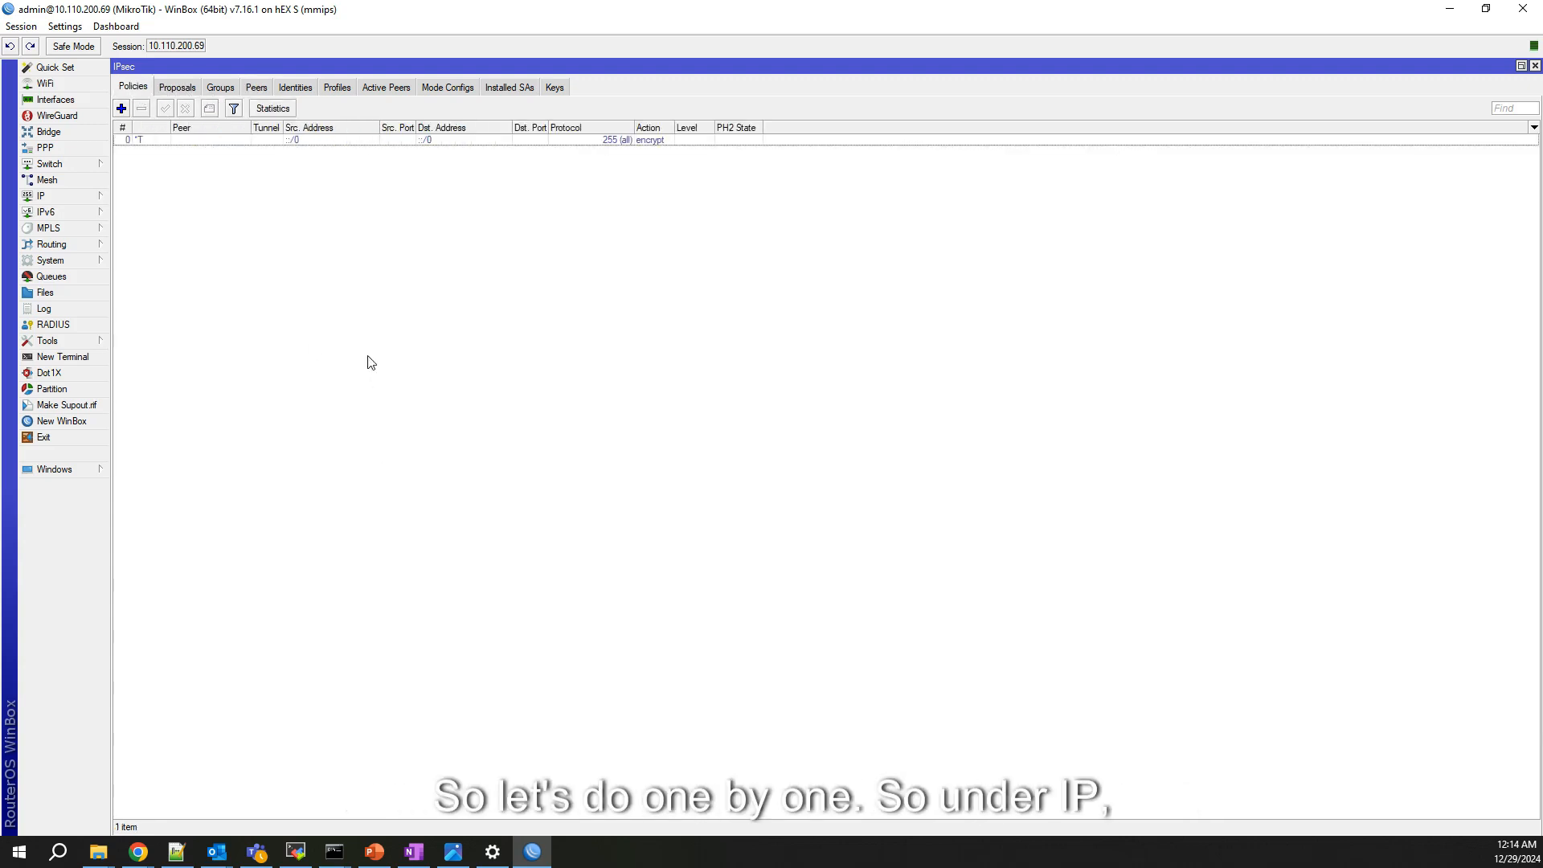
{"action": "left_click", "coordinate": [69, 197]}
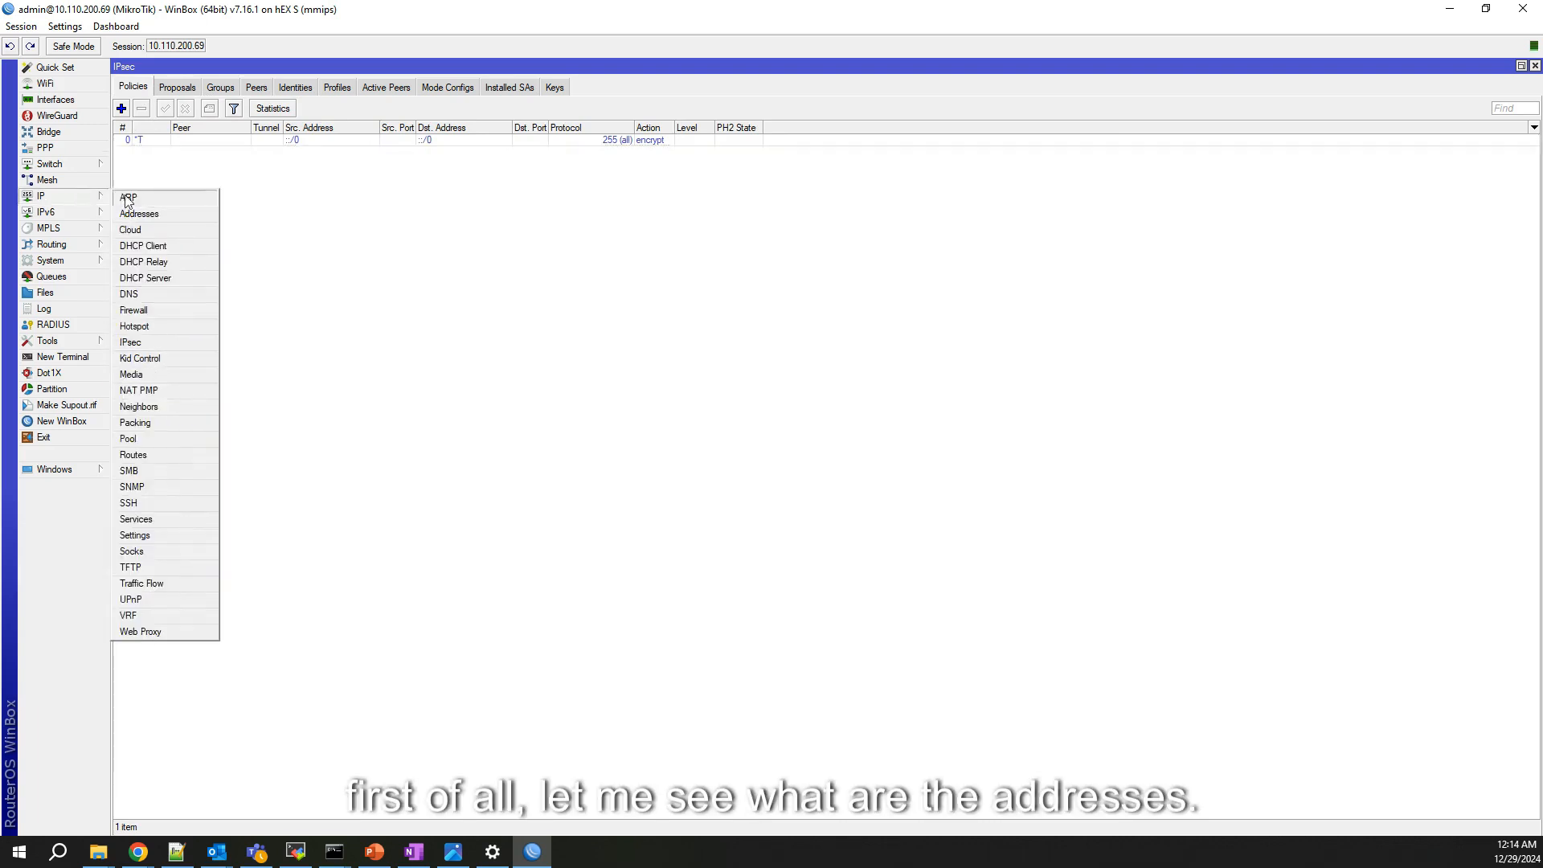
{"action": "left_click", "coordinate": [141, 214]}
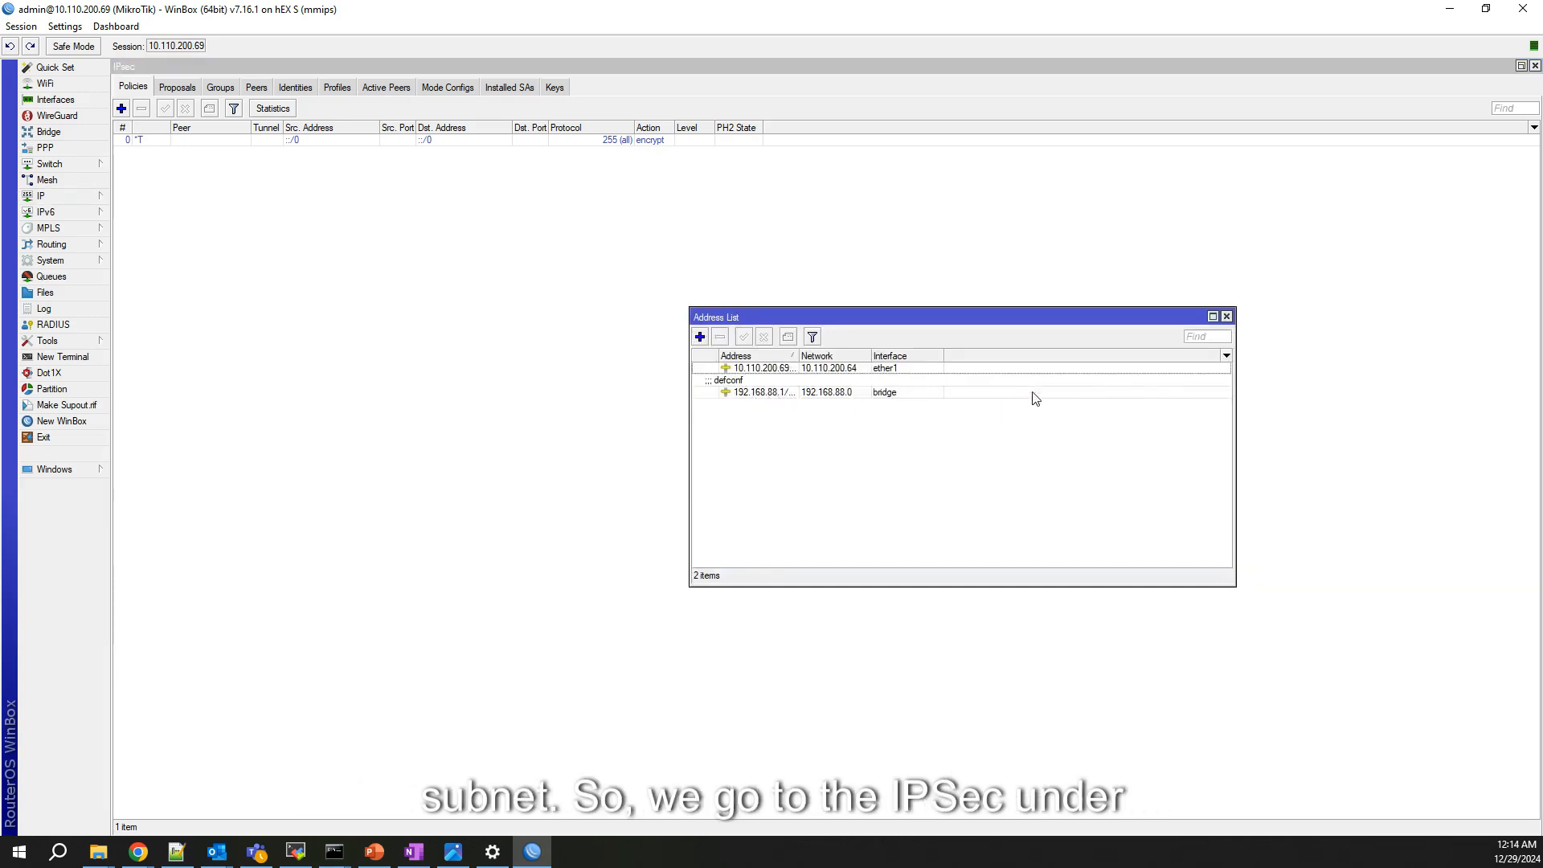
{"action": "left_click", "coordinate": [1226, 316]}
{"action": "left_click", "coordinate": [65, 196]}
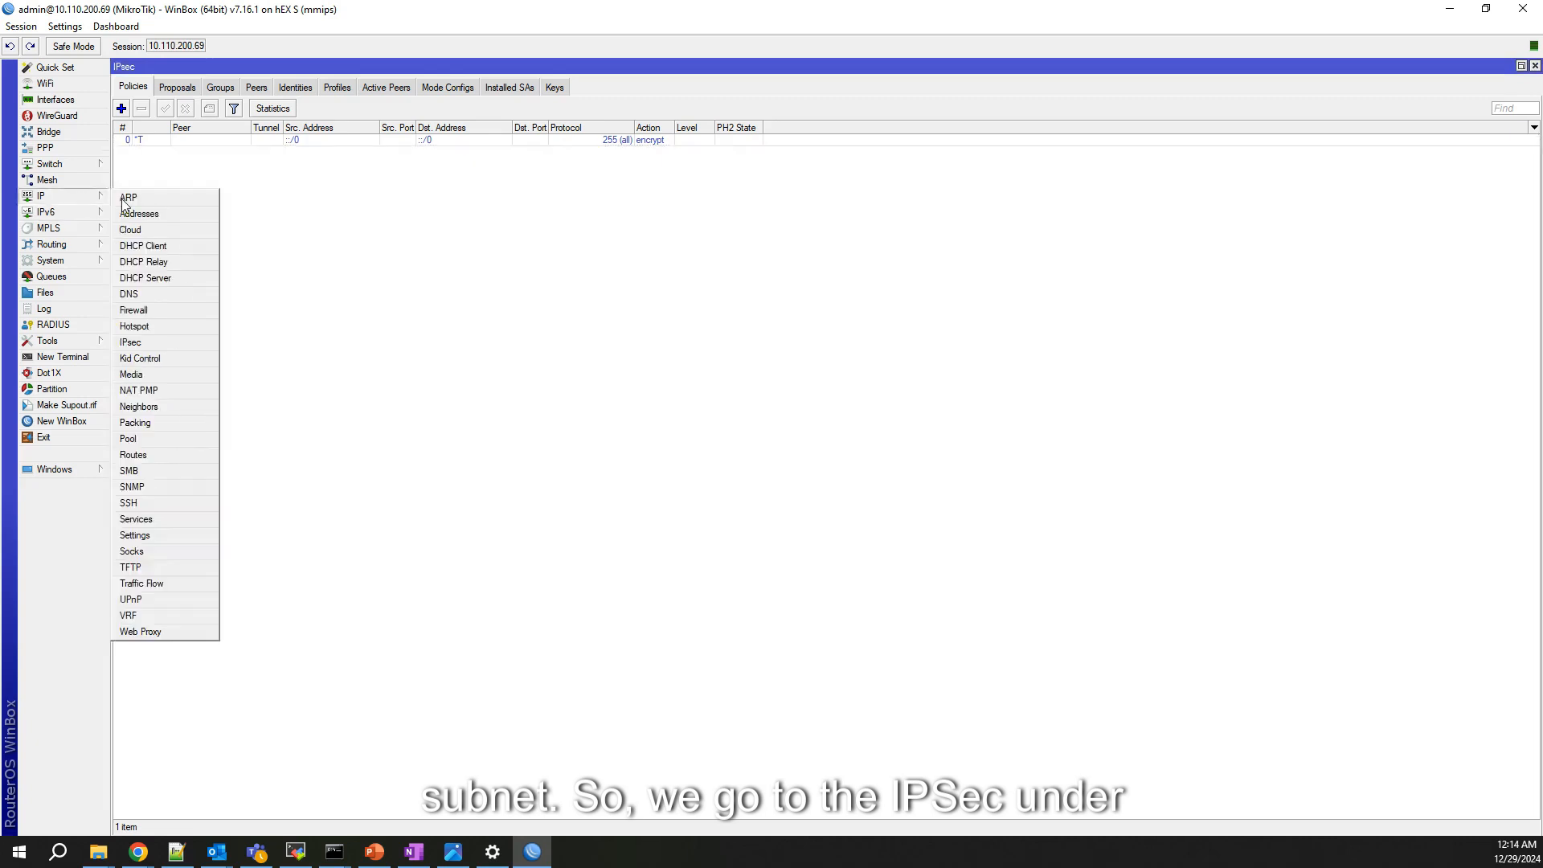
{"action": "left_click", "coordinate": [161, 342]}
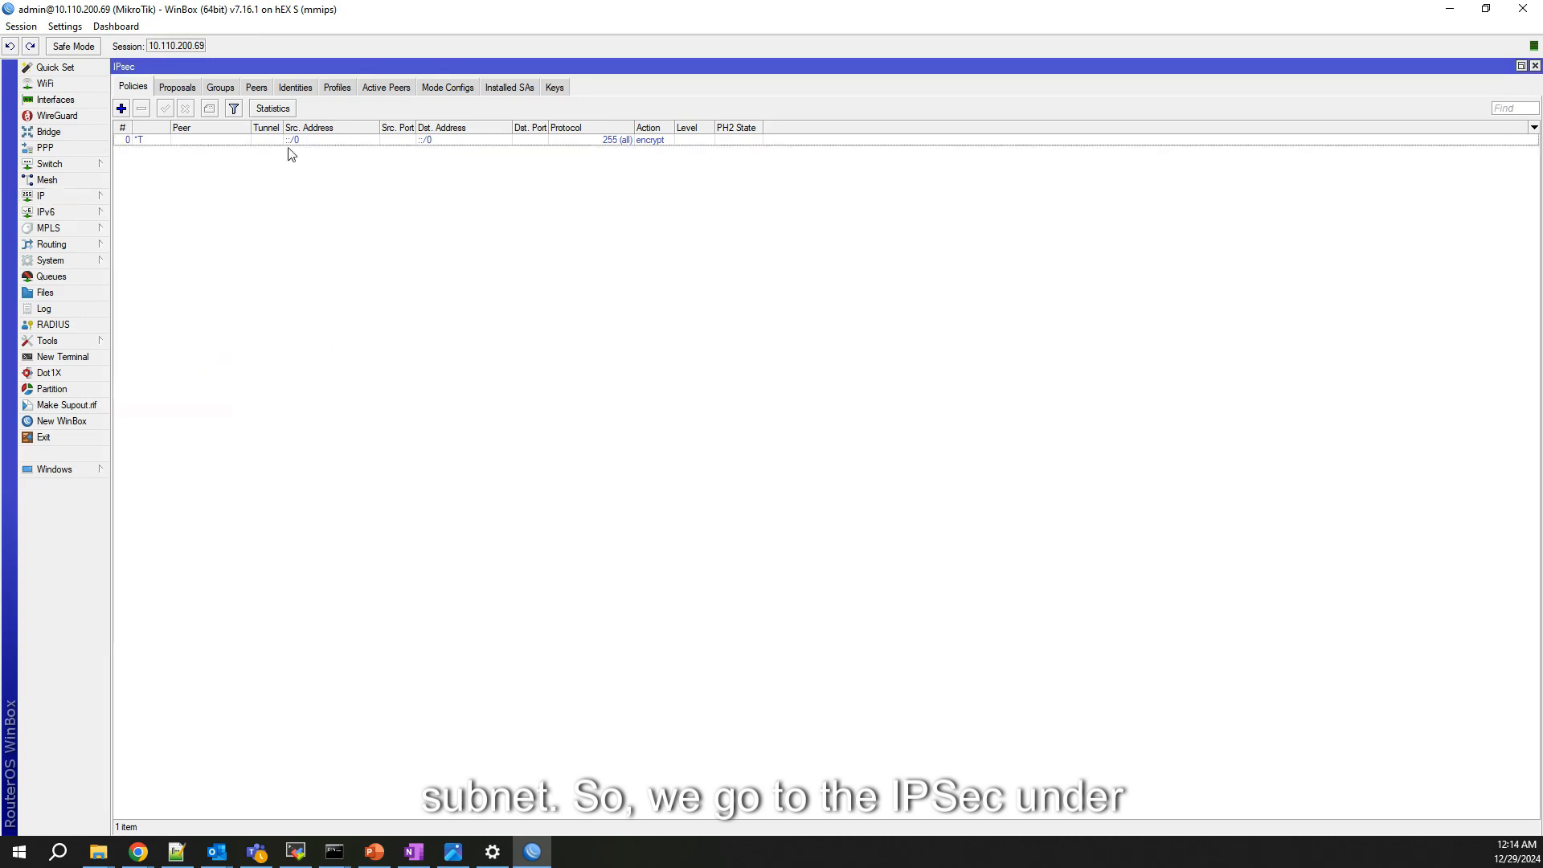
Step: Create a new IPsec profile named PEER-NSE with sha256 hash algorithm
{"action": "left_click", "coordinate": [336, 88]}
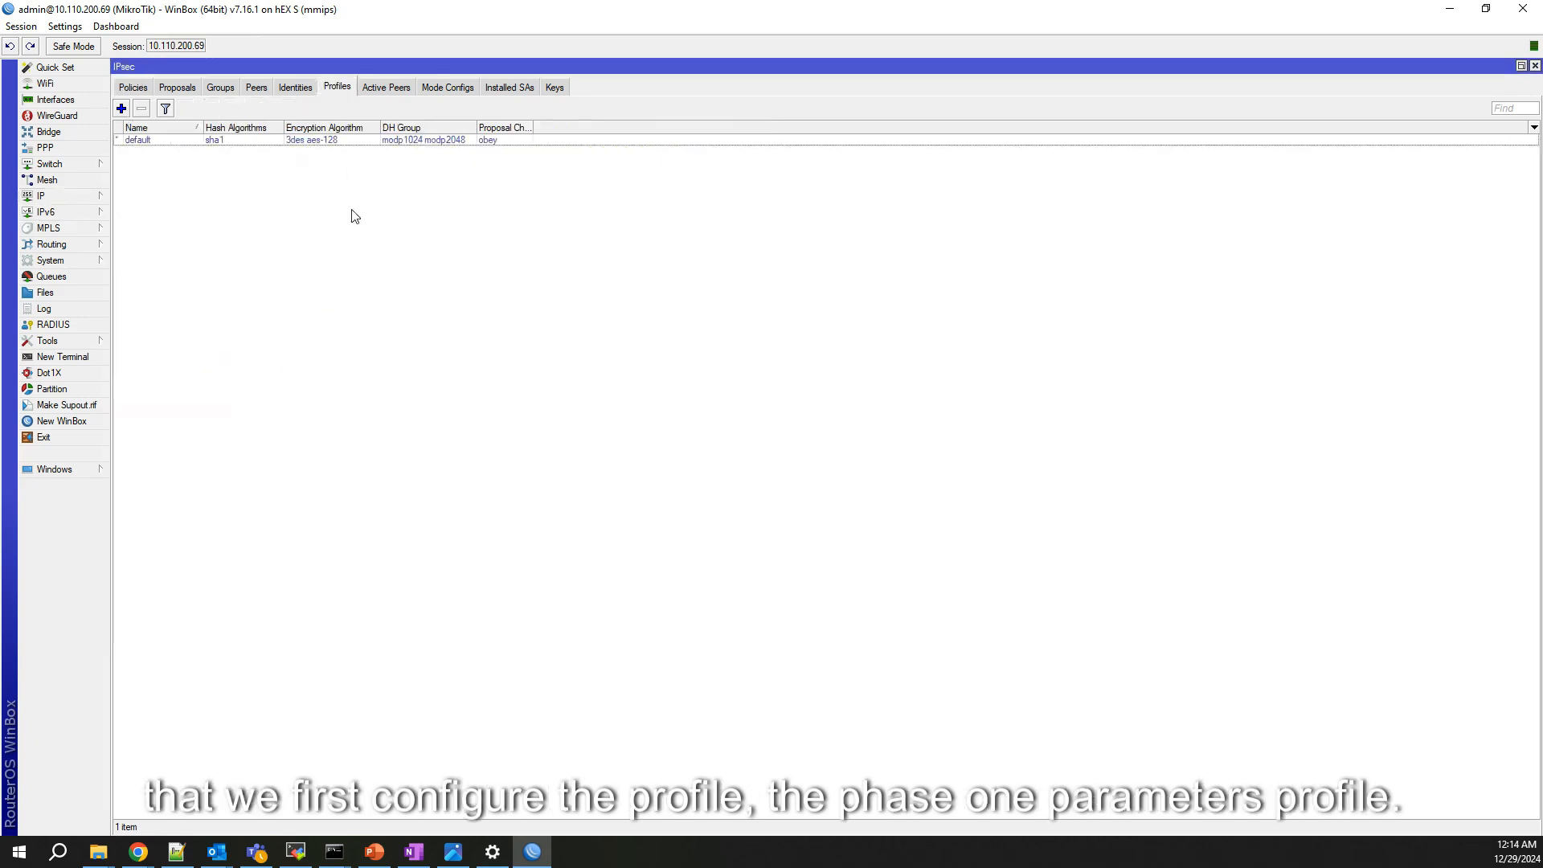
{"action": "left_click", "coordinate": [122, 108]}
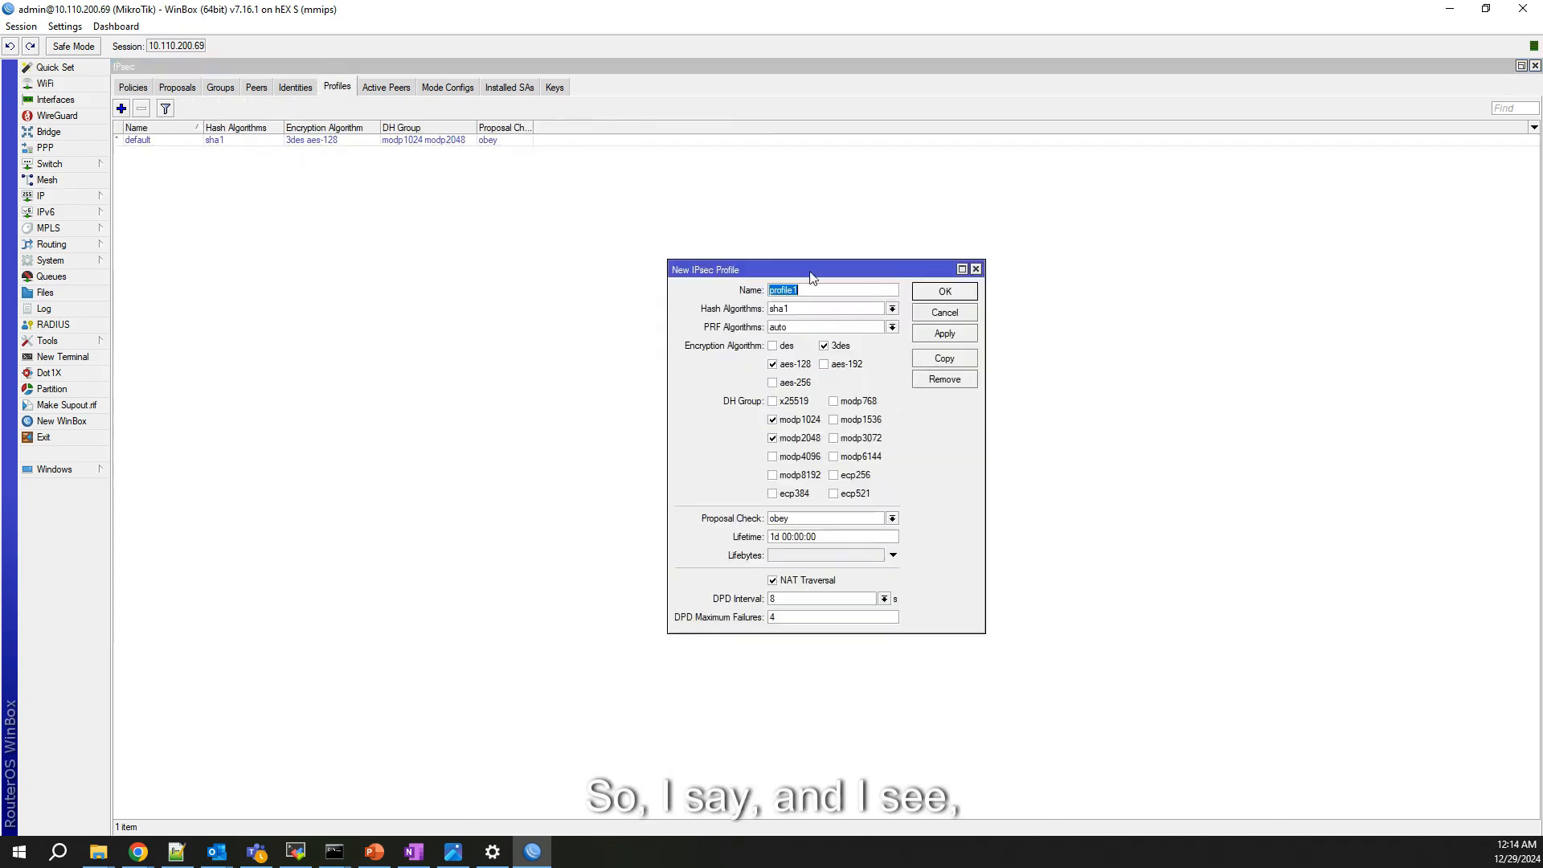
{"action": "type", "text": "PSE"}
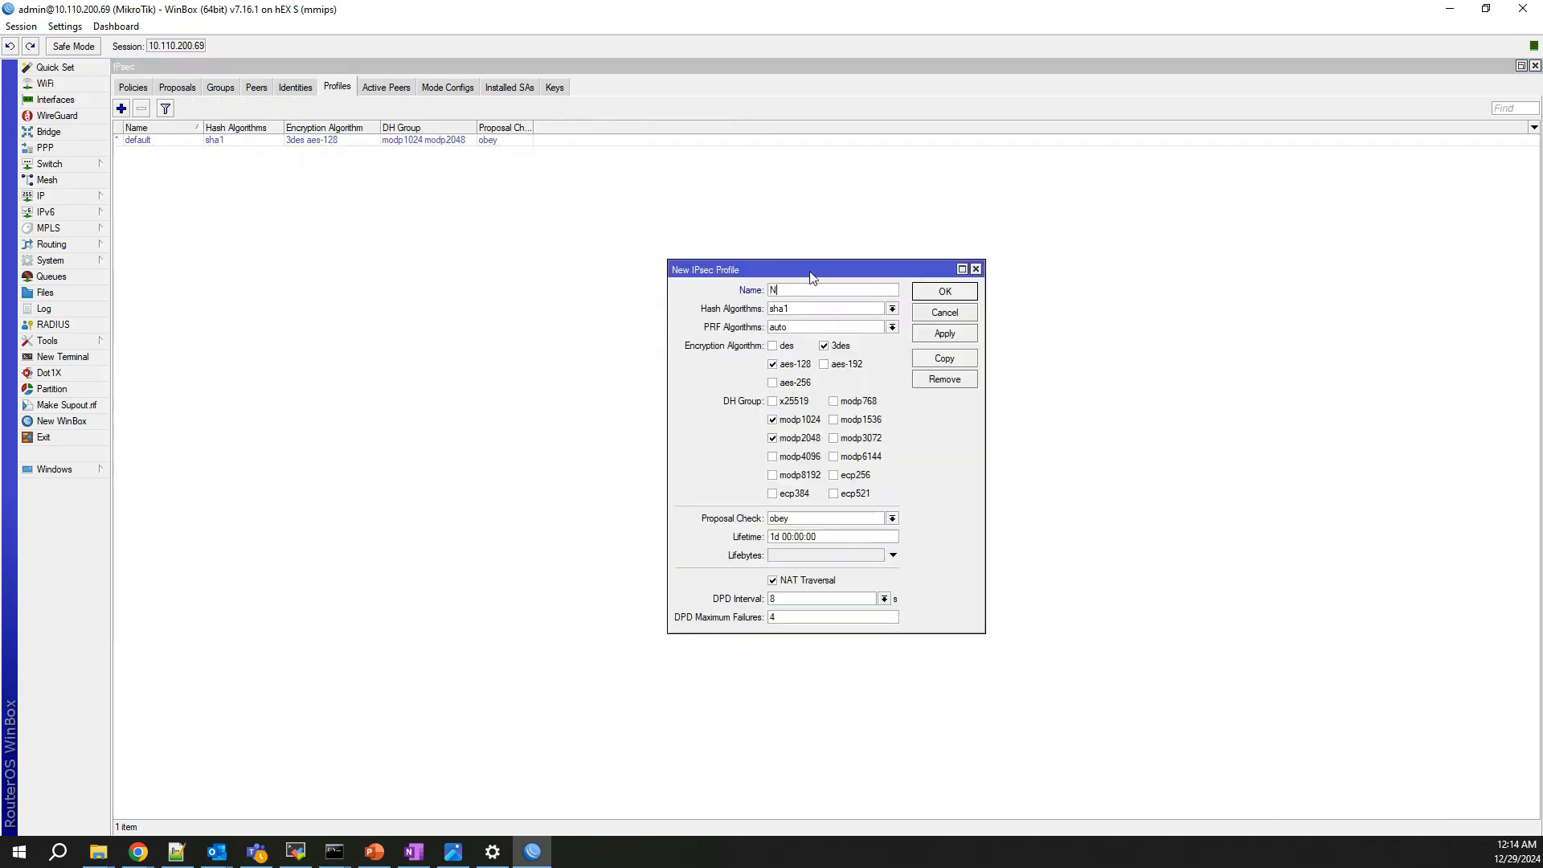
{"action": "key", "text": "BackSpace"}
{"action": "type", "text": "PEER"}
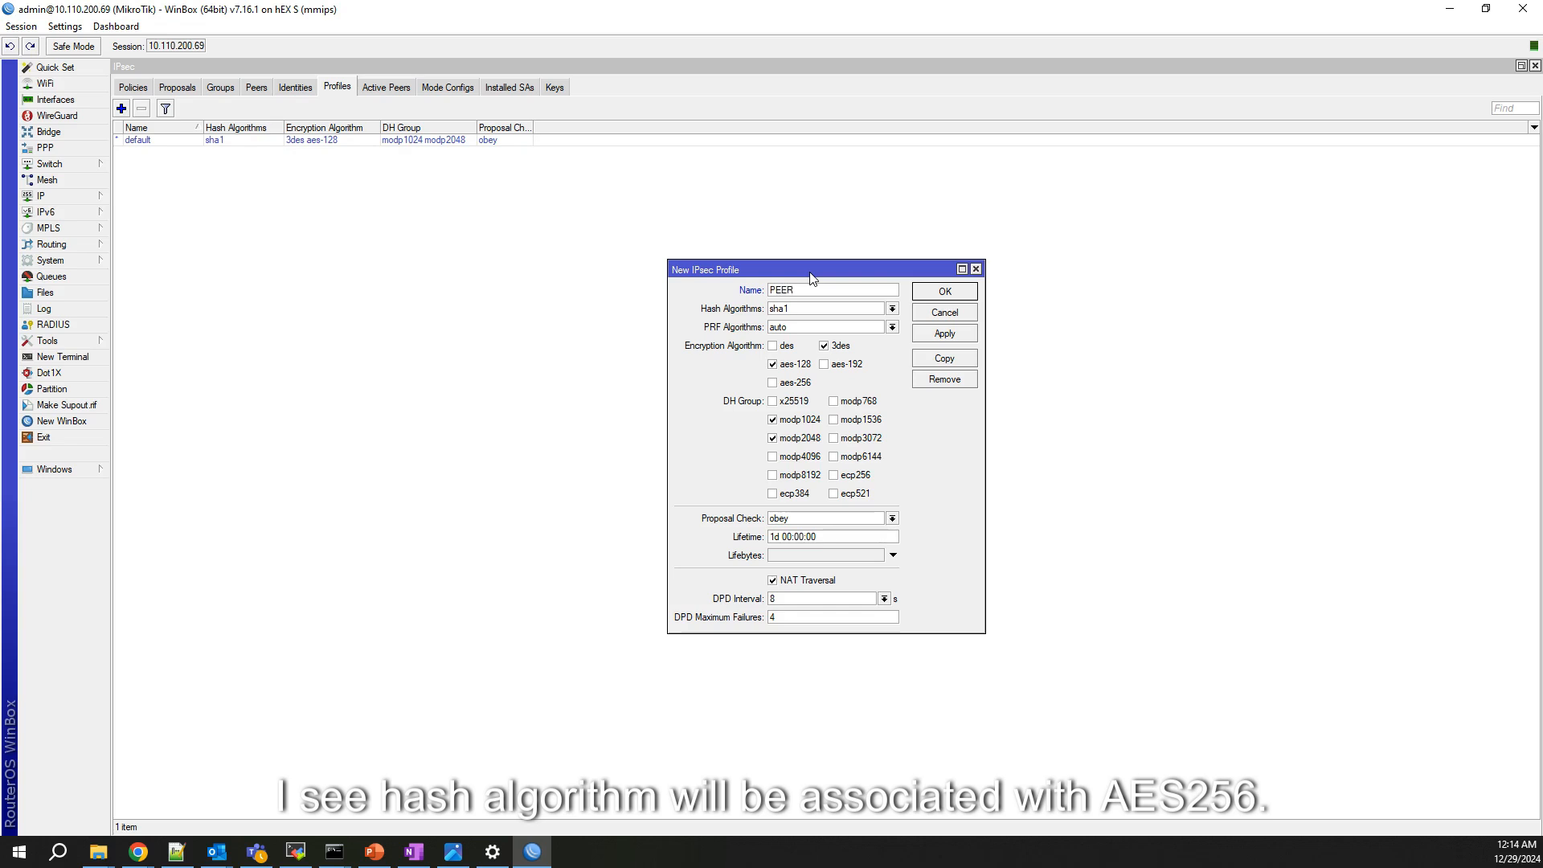
{"action": "type", "text": "-NSE"}
{"action": "left_click", "coordinate": [892, 308]}
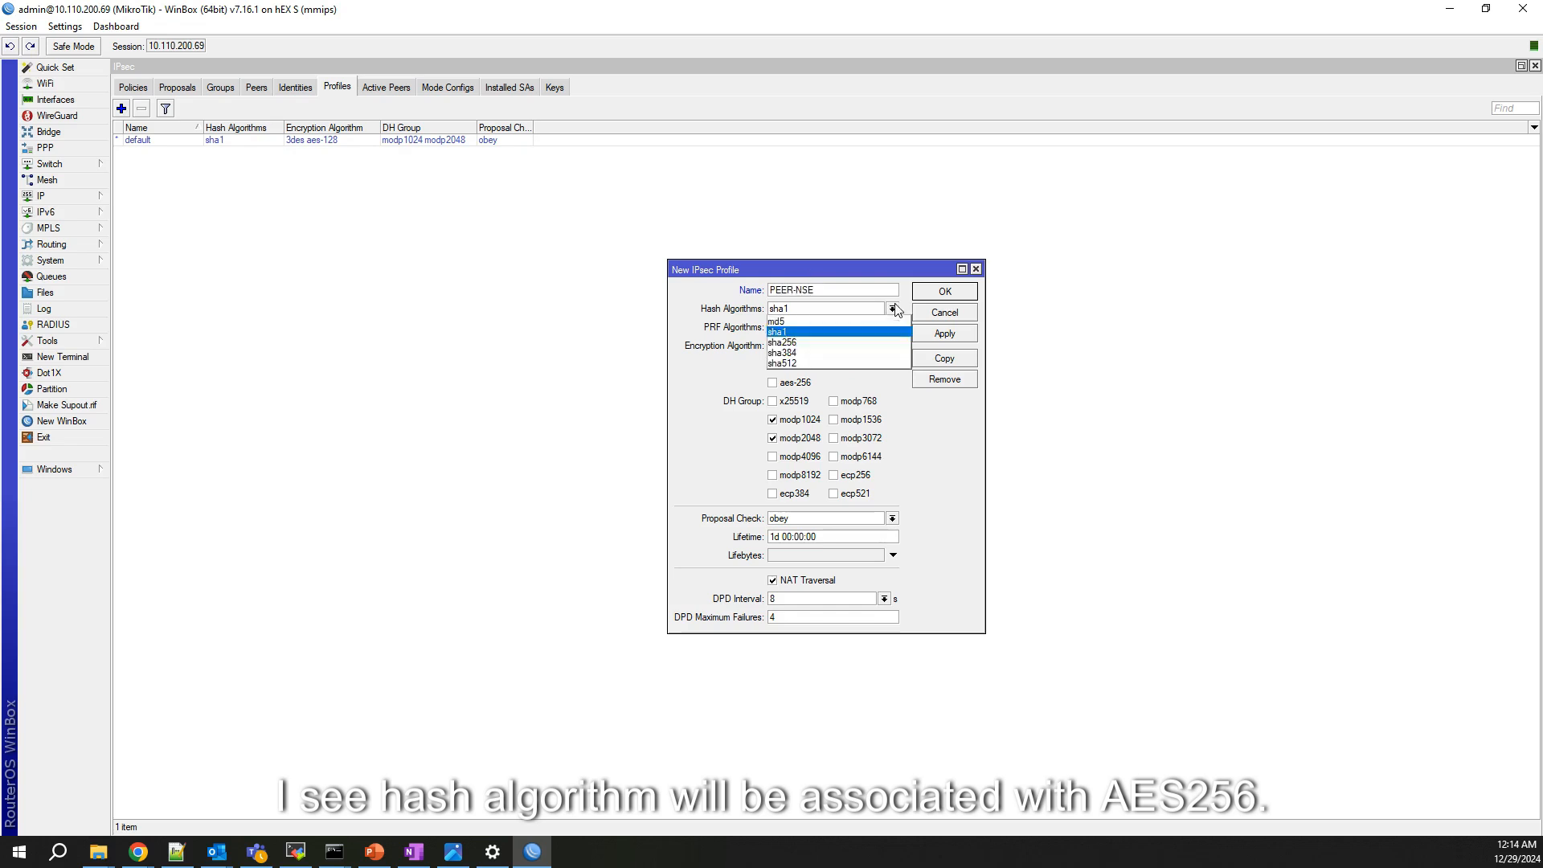
{"action": "left_click", "coordinate": [821, 343]}
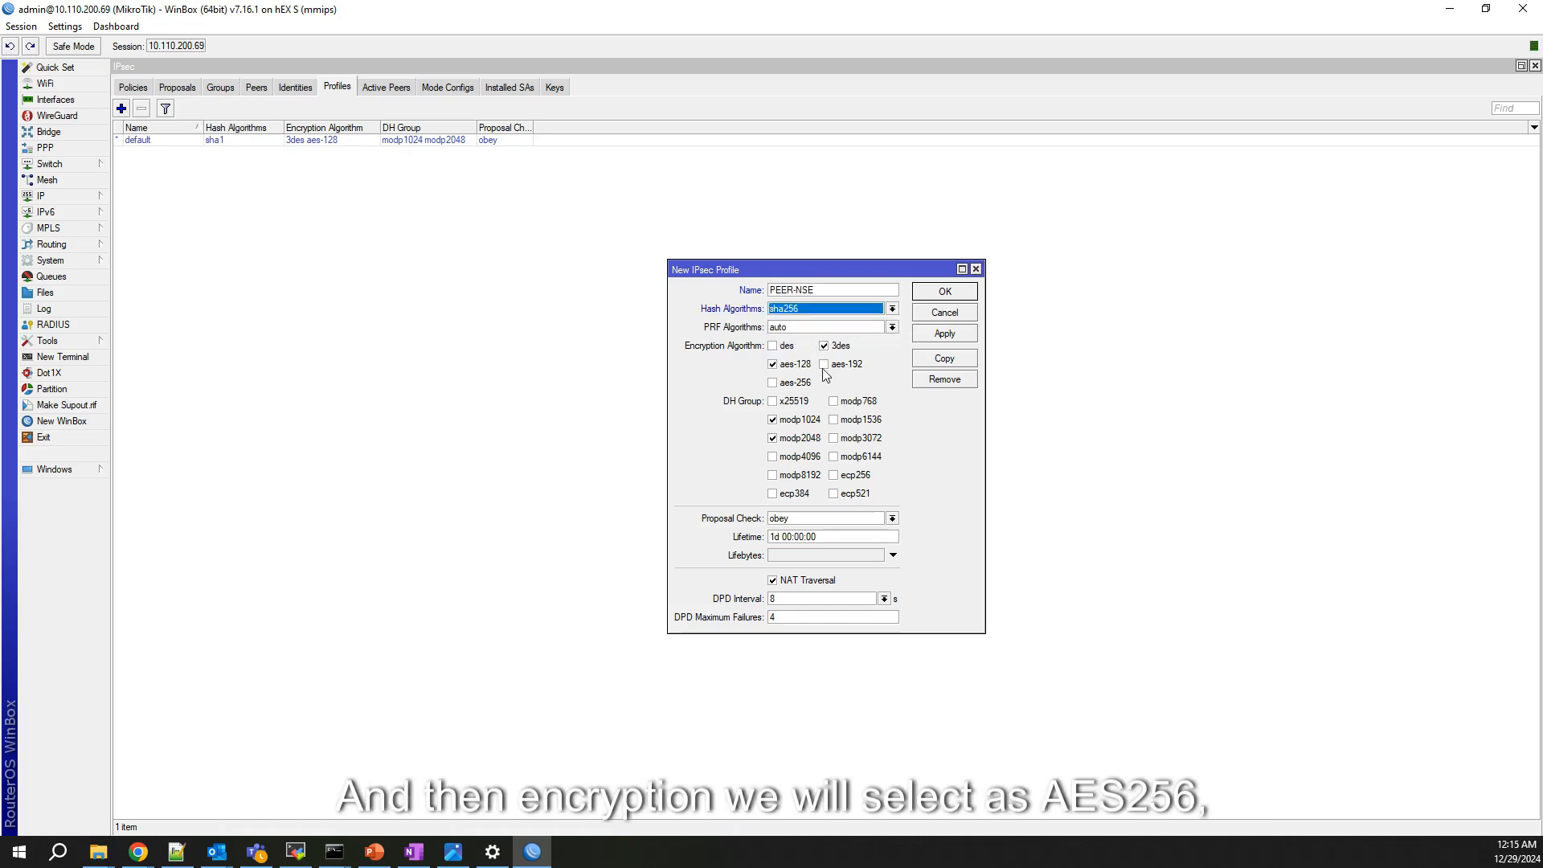
Step: Give PEER-NSE aes-256 encryption only, DH group modp3072 only, and NAT traversal off, then save
{"action": "left_click", "coordinate": [823, 345]}
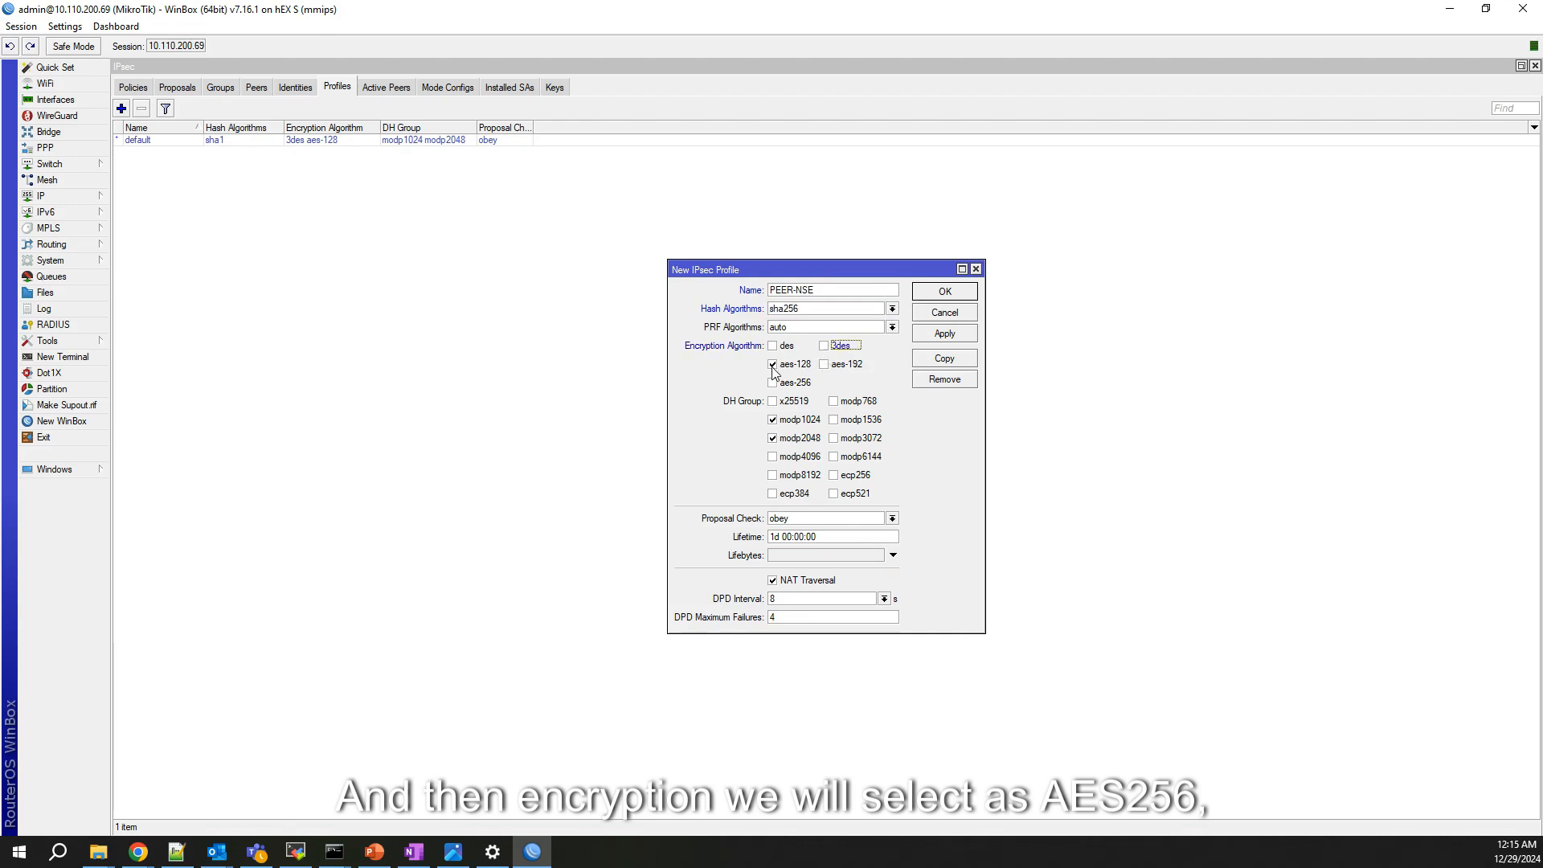
{"action": "left_click", "coordinate": [772, 365]}
{"action": "left_click", "coordinate": [773, 383]}
{"action": "left_click", "coordinate": [772, 419]}
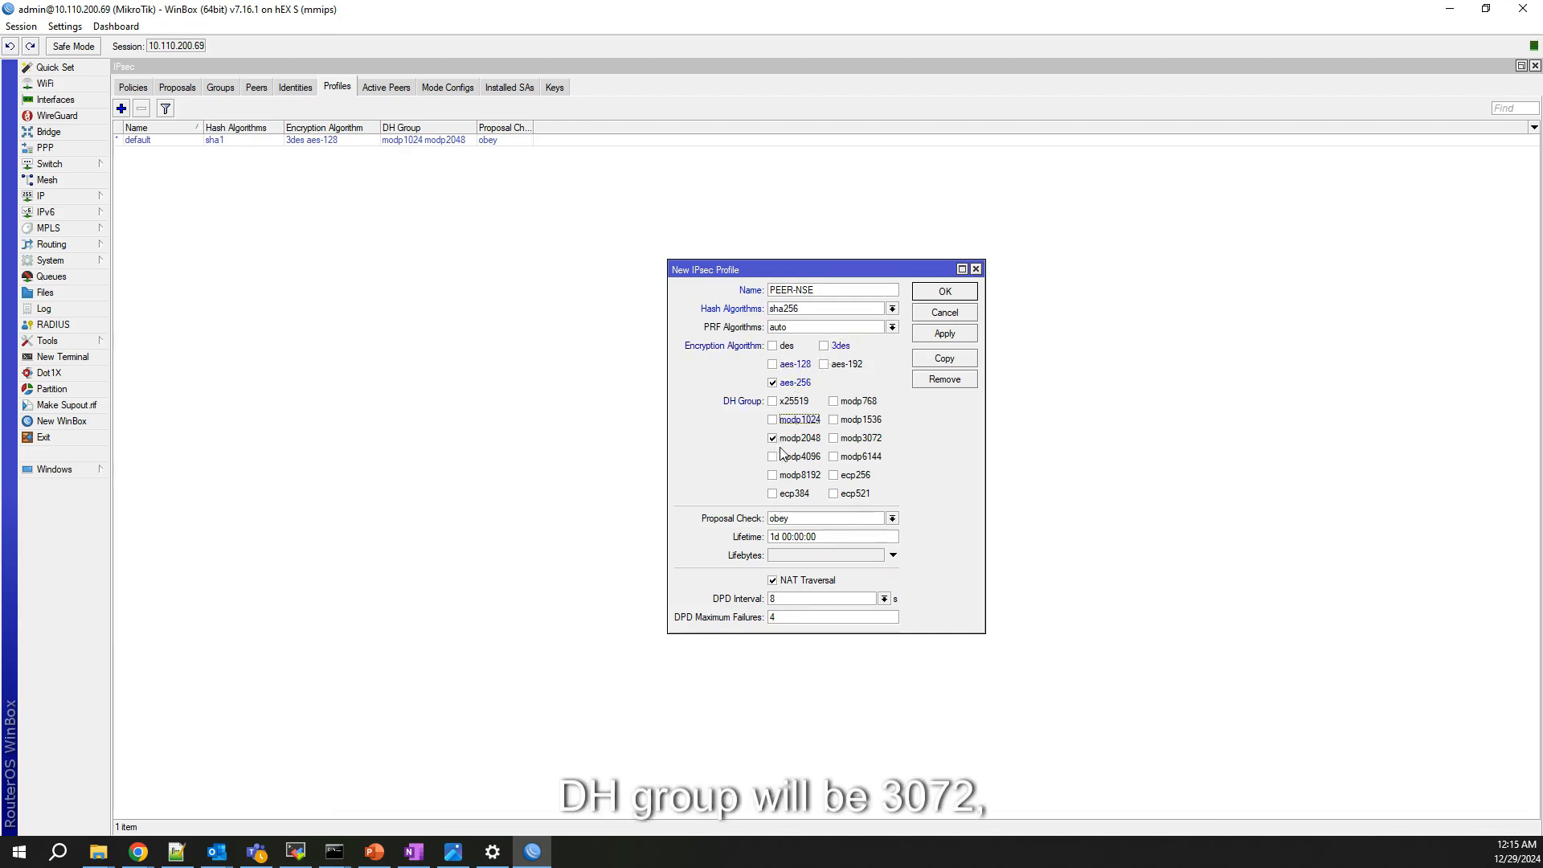
{"action": "left_click", "coordinate": [772, 438]}
{"action": "left_click", "coordinate": [836, 440]}
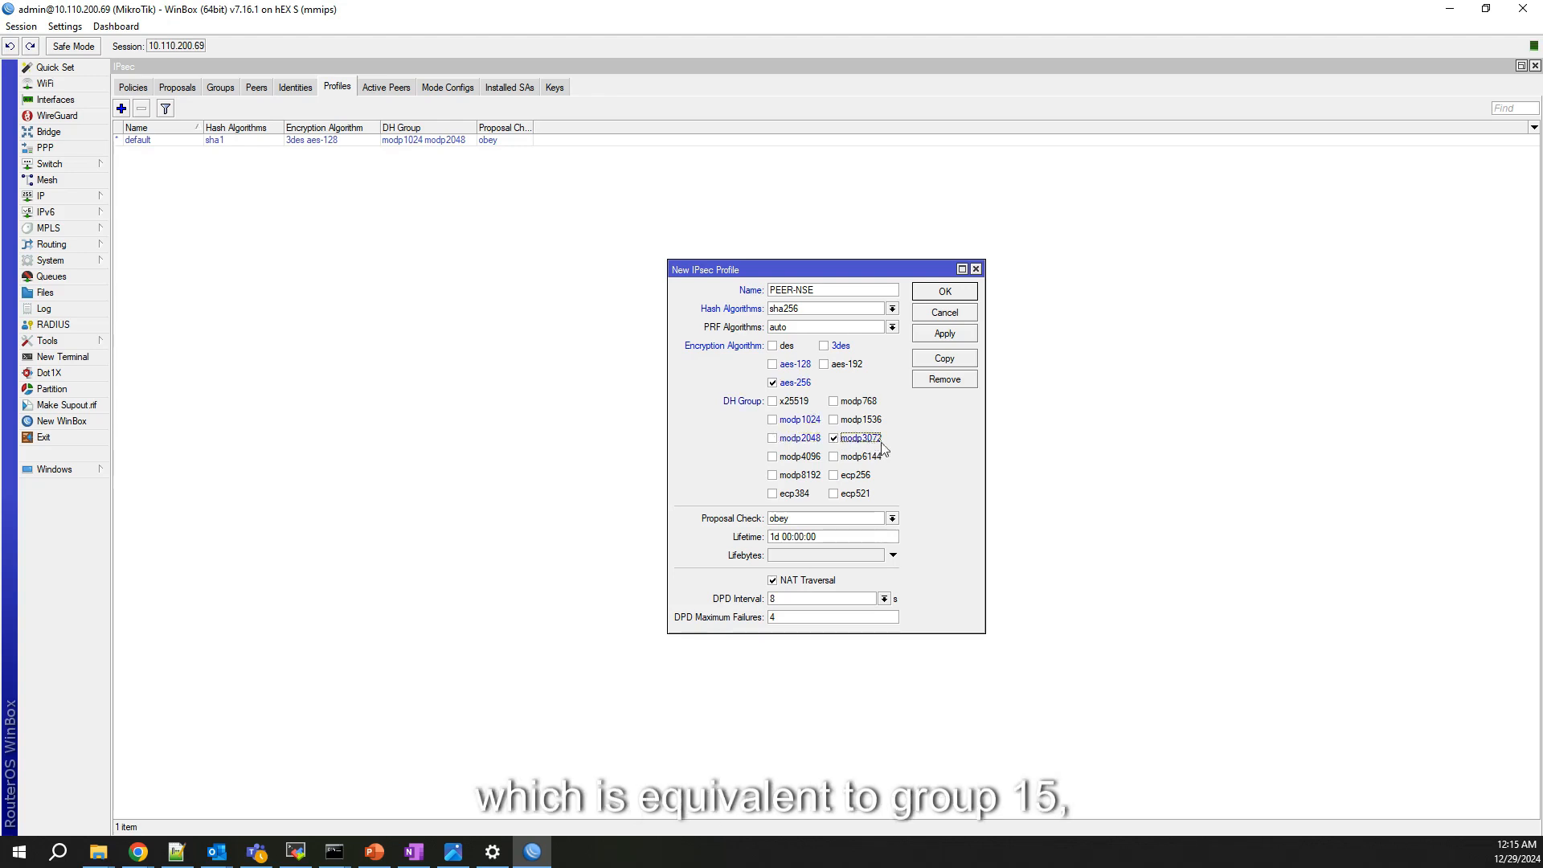
{"action": "left_click", "coordinate": [773, 581]}
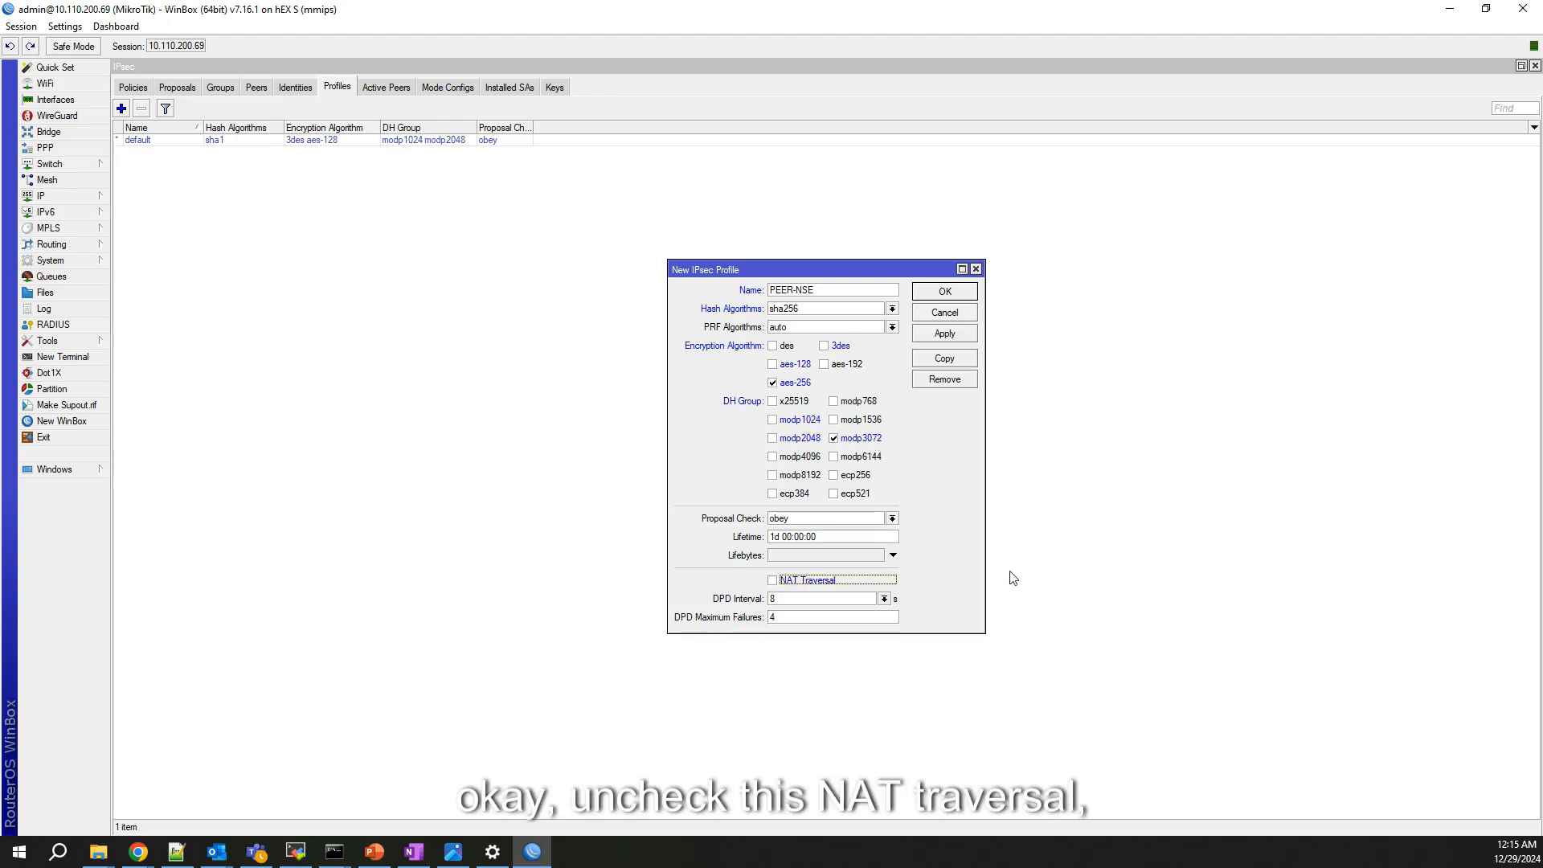
{"action": "left_click", "coordinate": [953, 334]}
{"action": "left_click", "coordinate": [946, 292]}
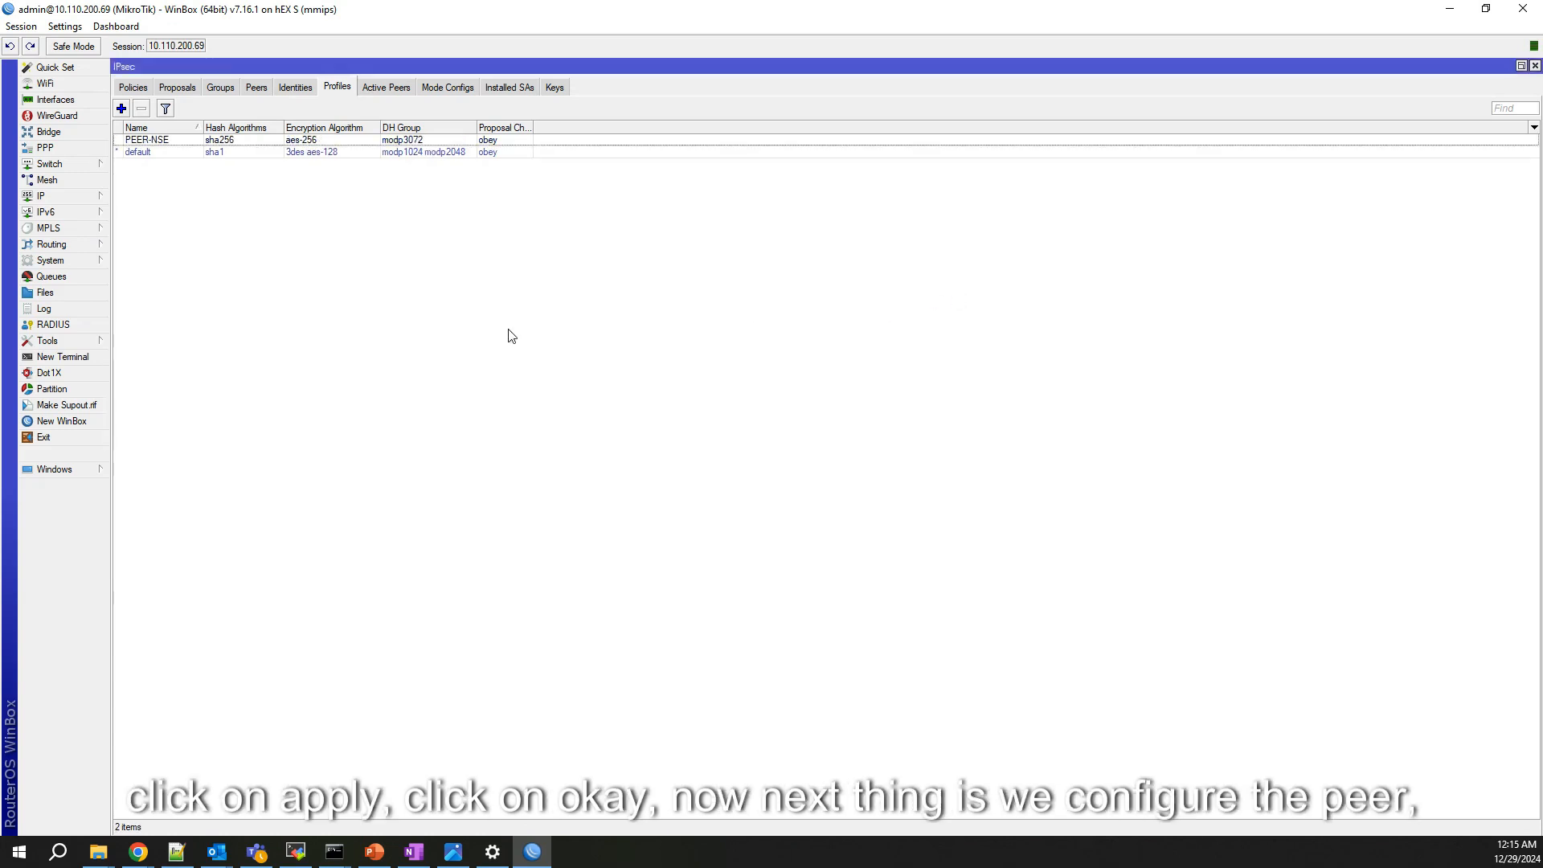
Step: Create peer NSE-PEER at 10.110.200.52 using profile PEER-NSE and IKE2 exchange mode
{"action": "left_click", "coordinate": [256, 87]}
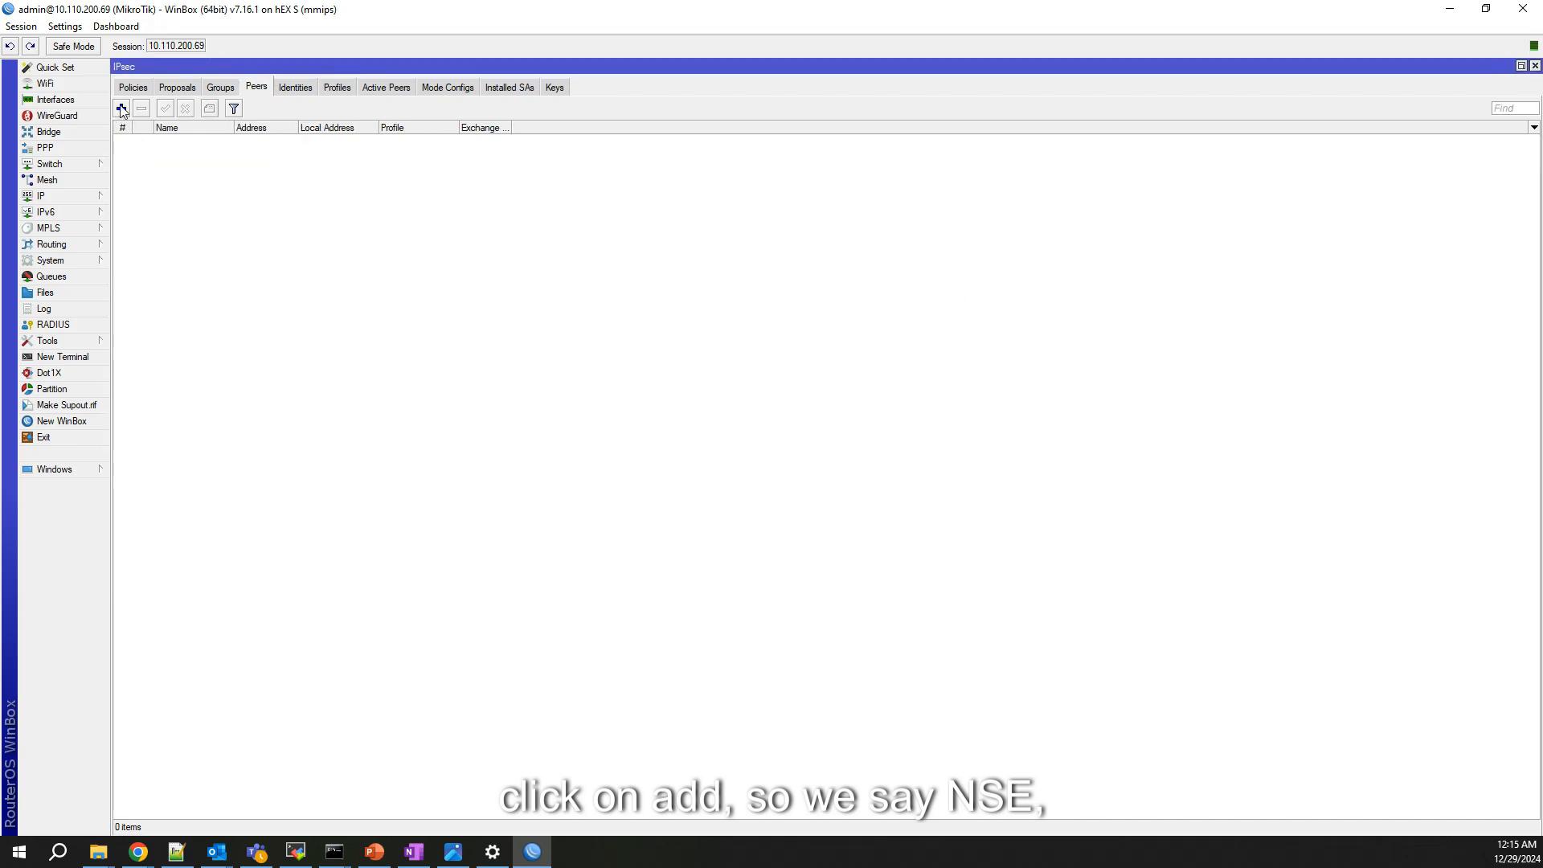
{"action": "left_click", "coordinate": [121, 108]}
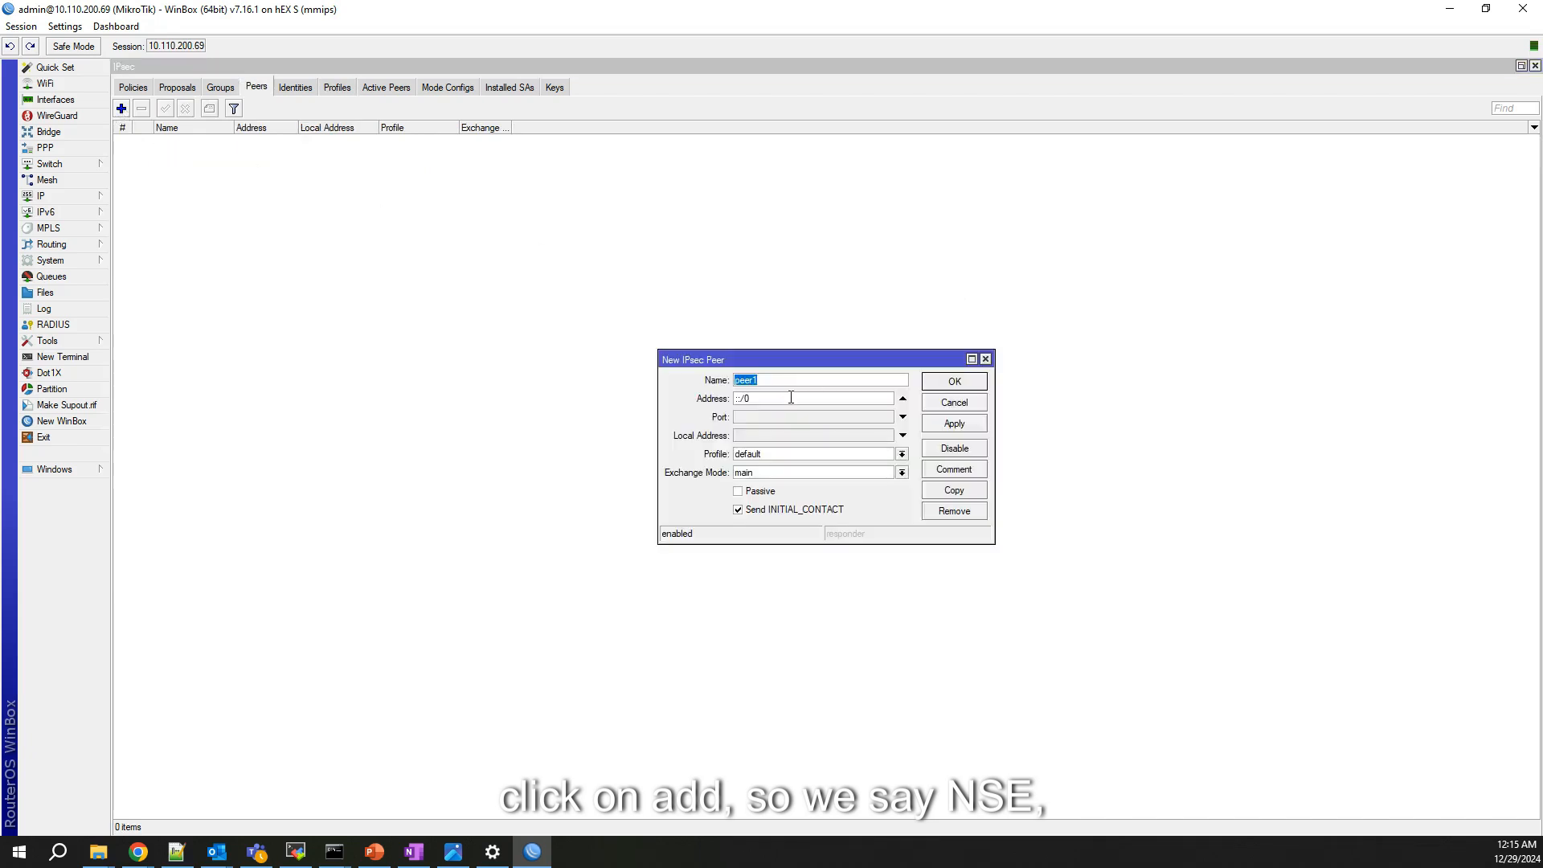
{"action": "type", "text": "NSE-PEER"}
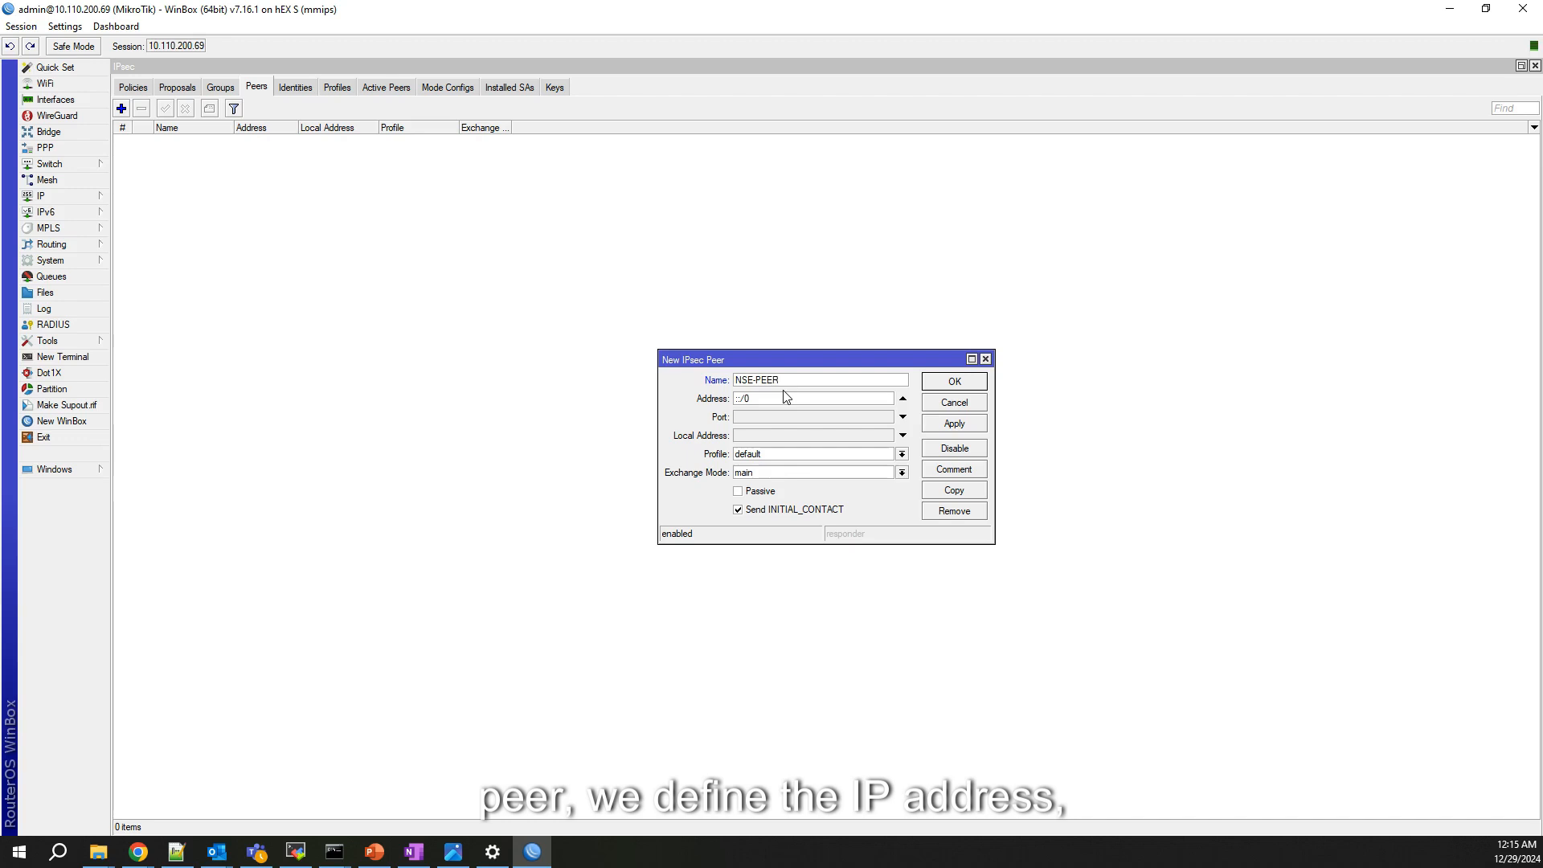
{"action": "key", "text": "BackSpace"}
{"action": "key", "text": "BackSpace"}
{"action": "key", "text": "BackSpace"}
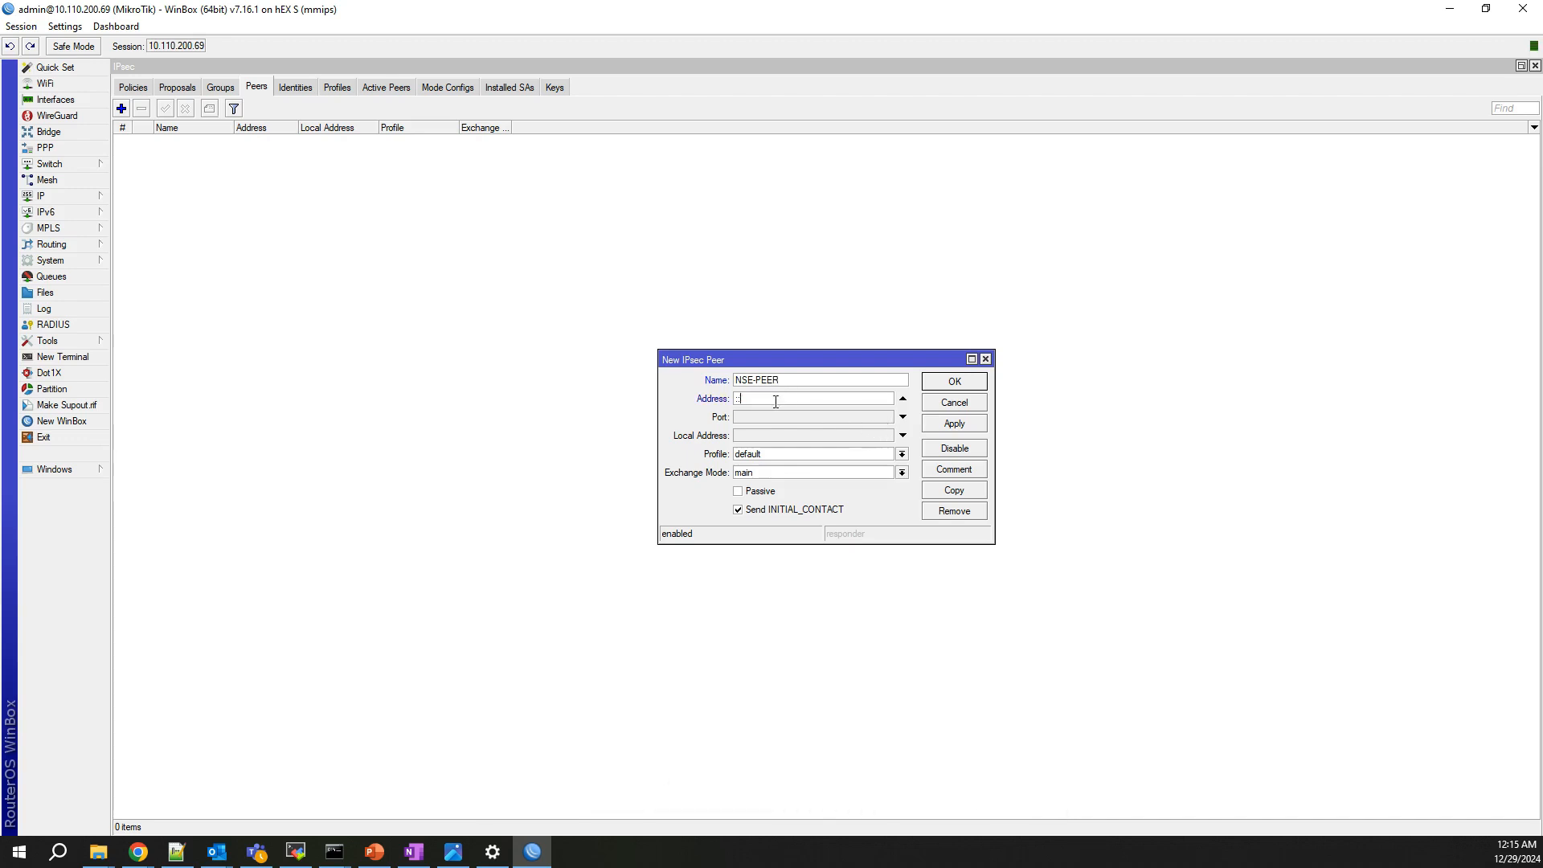
{"action": "type", "text": "10.110.2"}
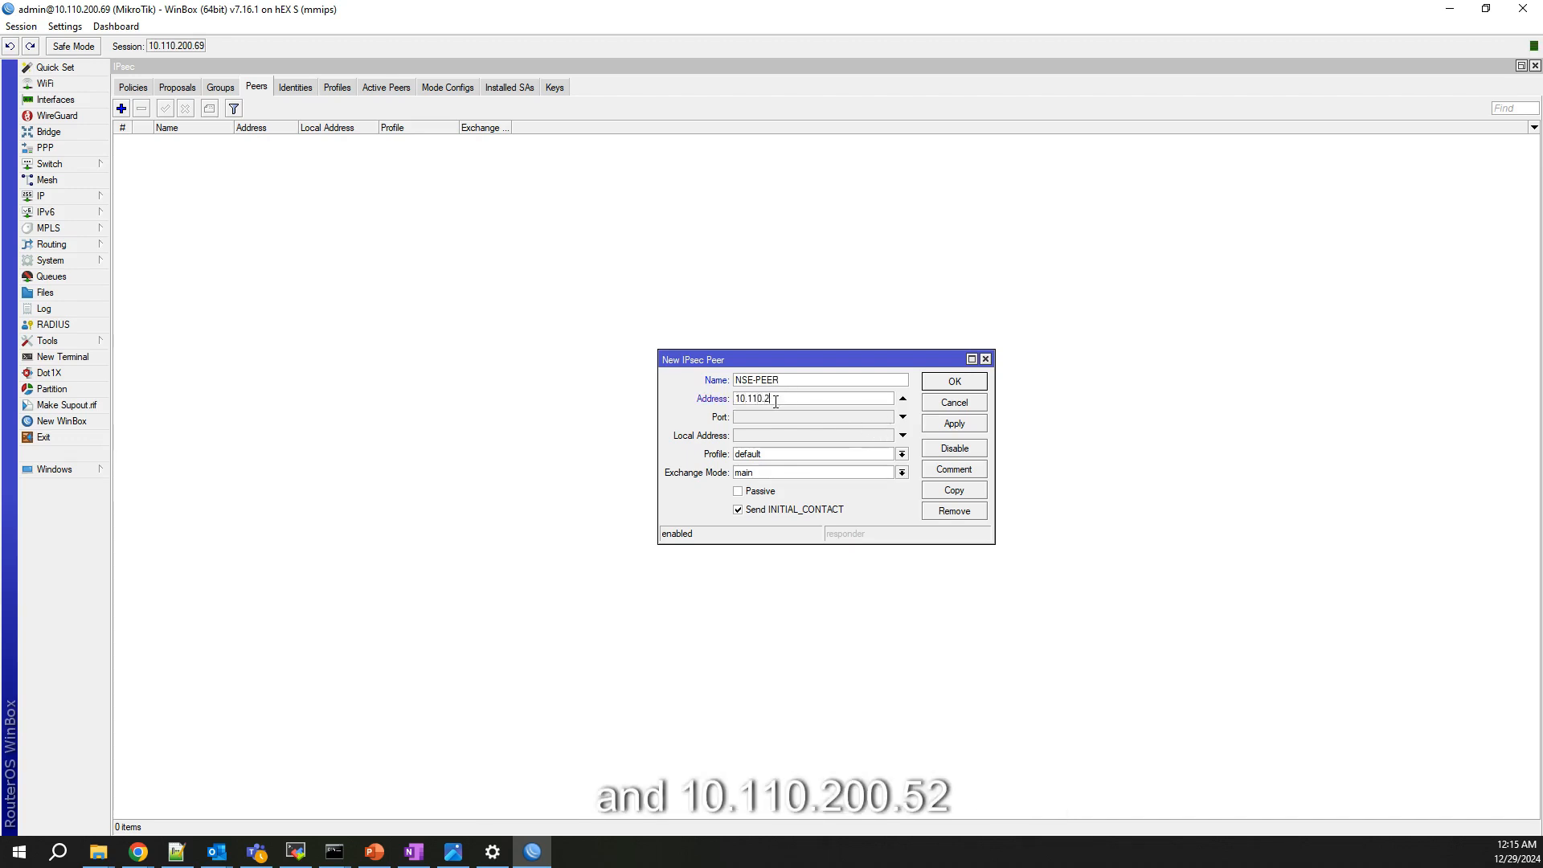
{"action": "type", "text": "00.52"}
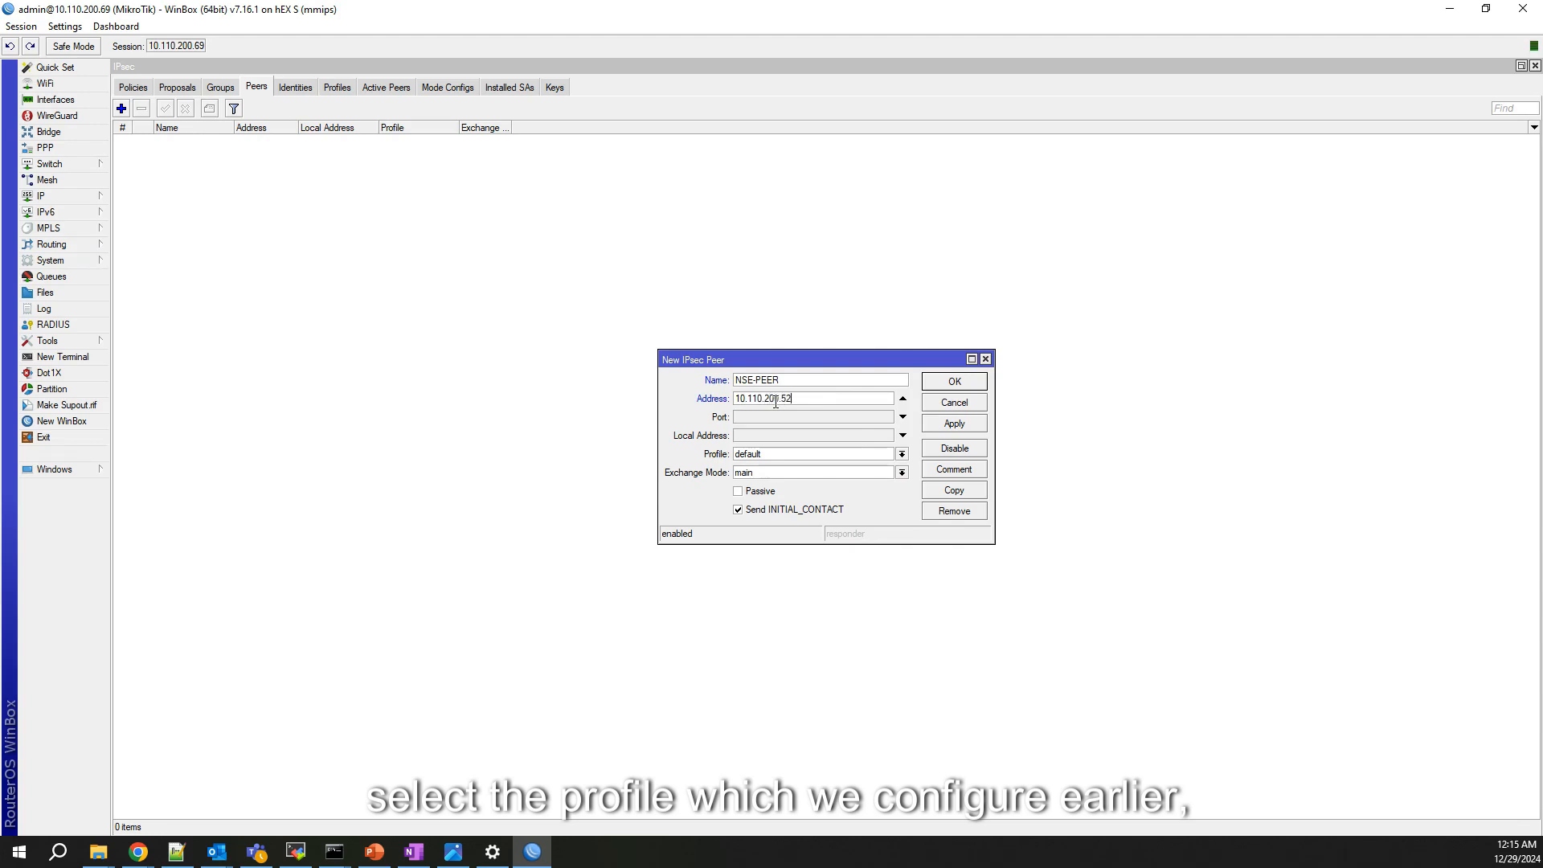
{"action": "left_click", "coordinate": [768, 455]}
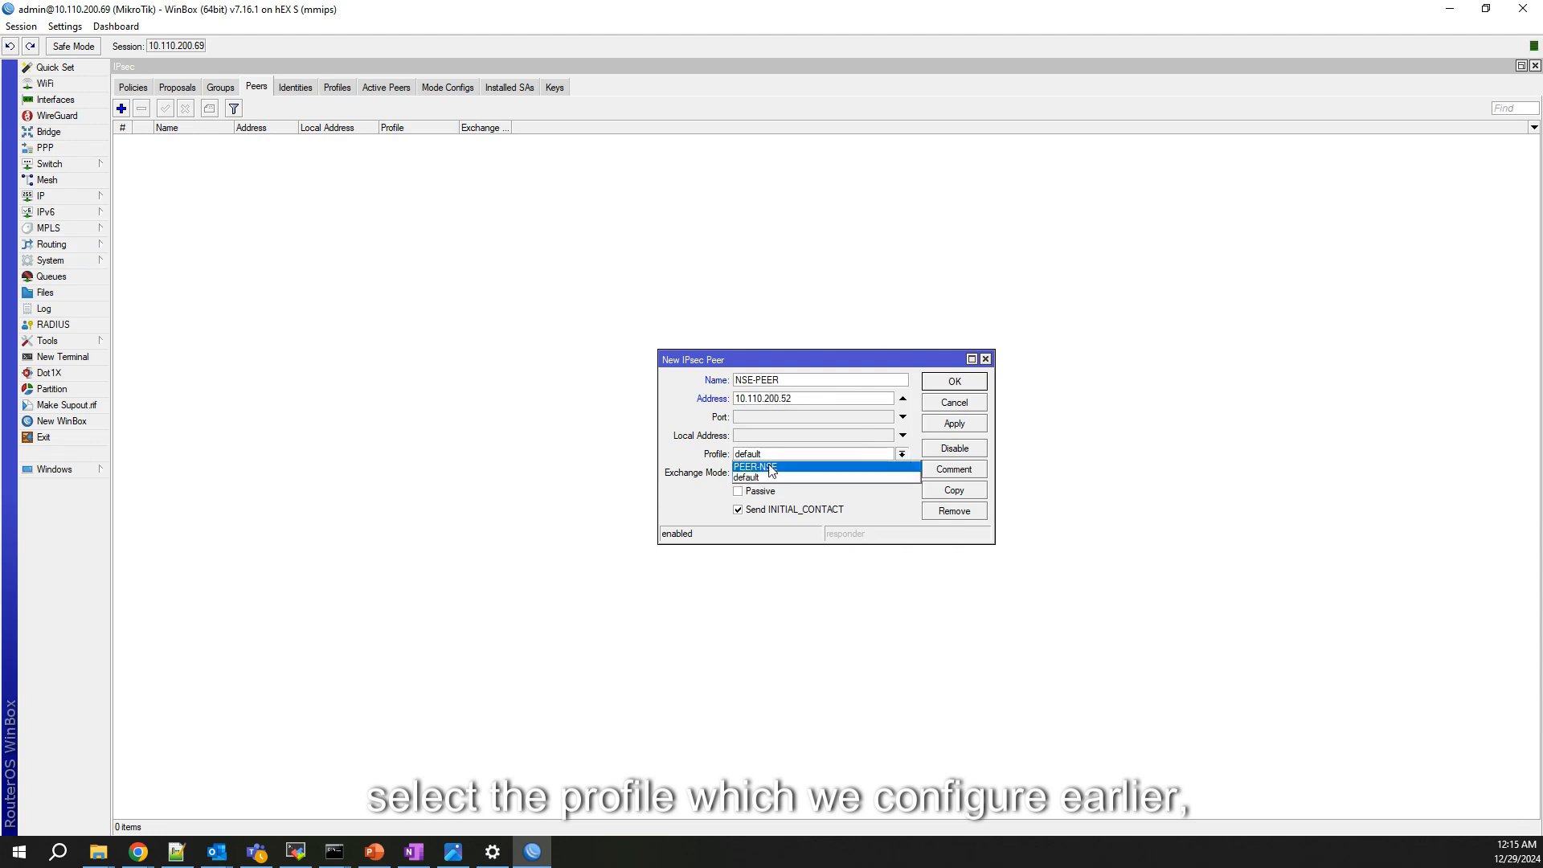
{"action": "left_click", "coordinate": [769, 468]}
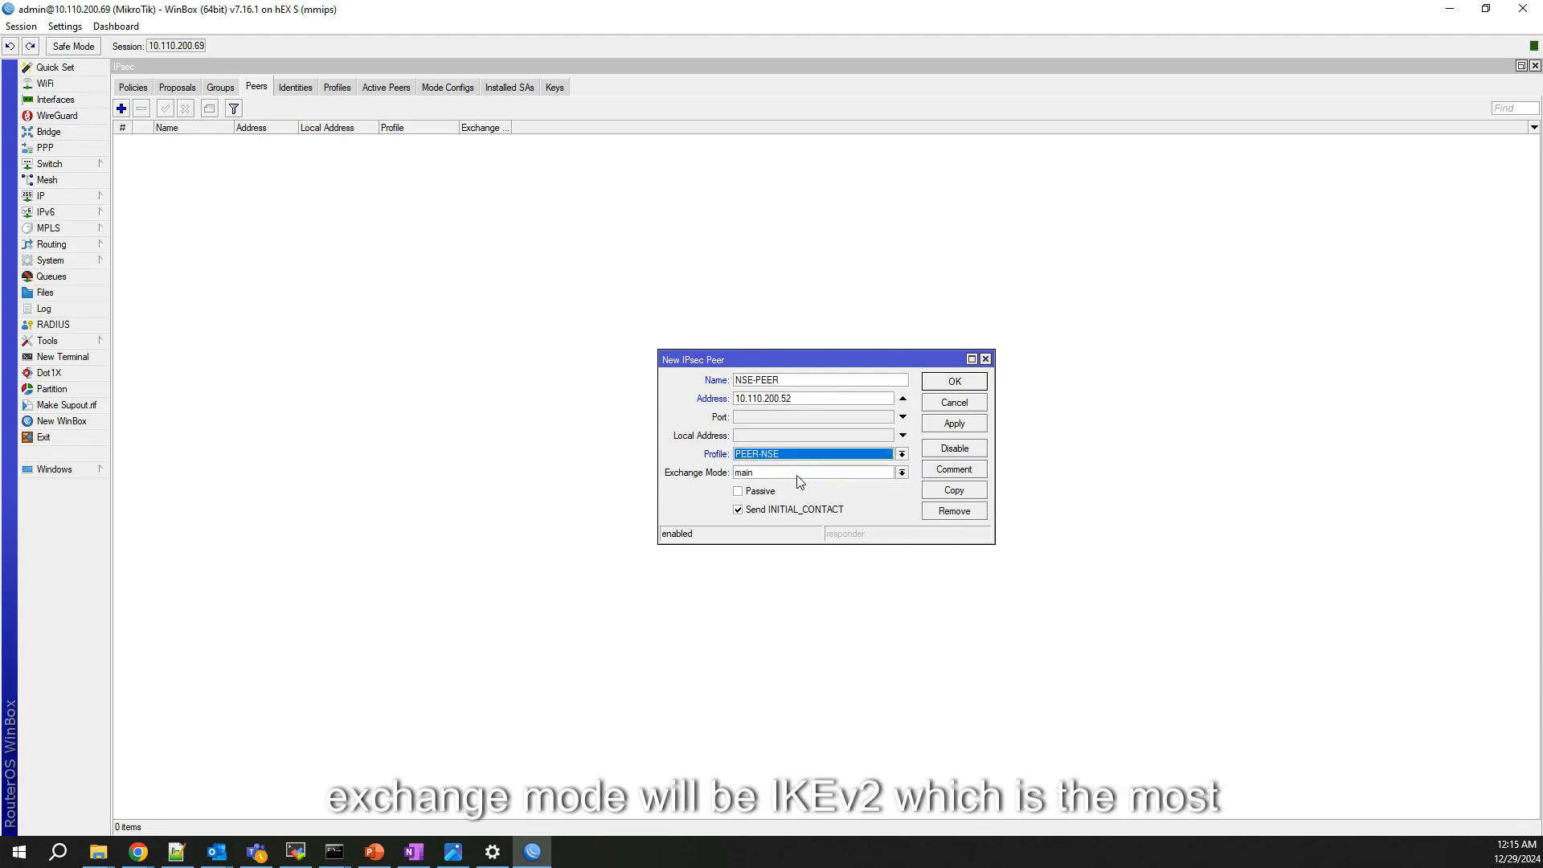
{"action": "left_click", "coordinate": [798, 475]}
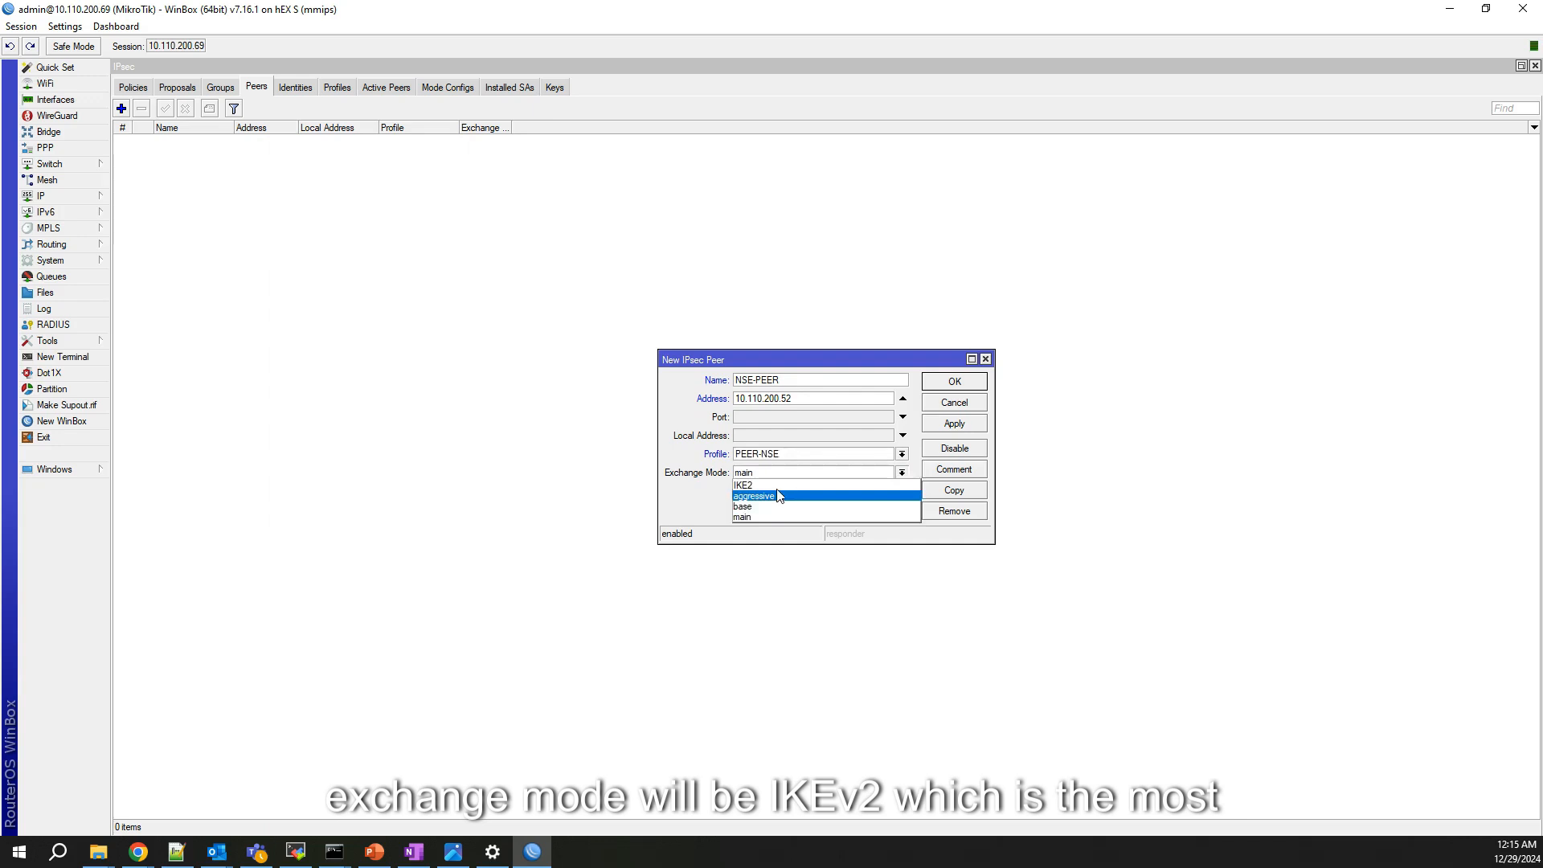
{"action": "left_click", "coordinate": [778, 486]}
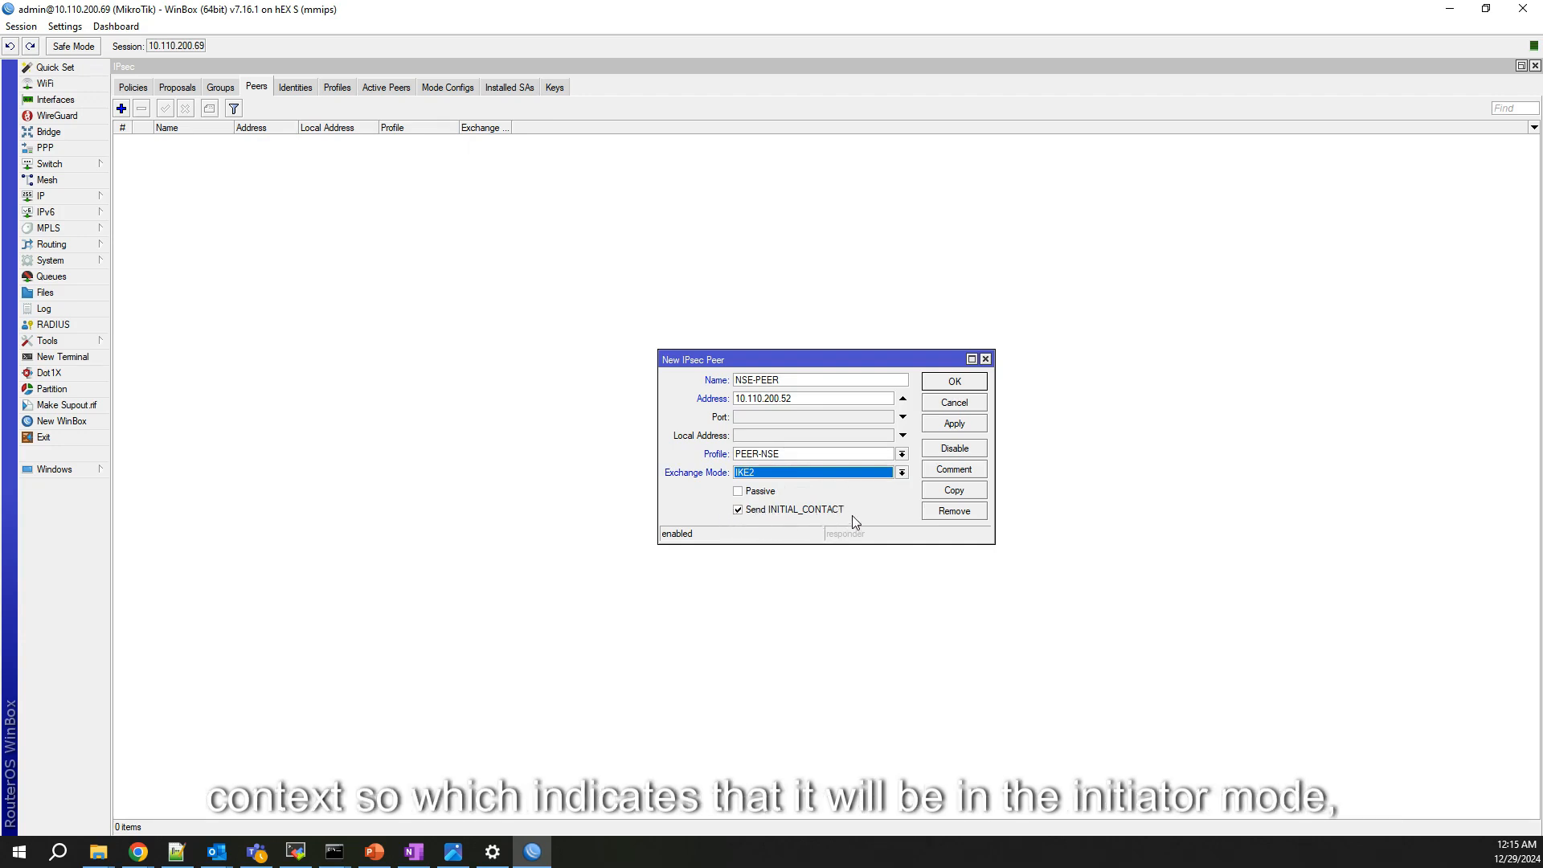
{"action": "left_click", "coordinate": [954, 424]}
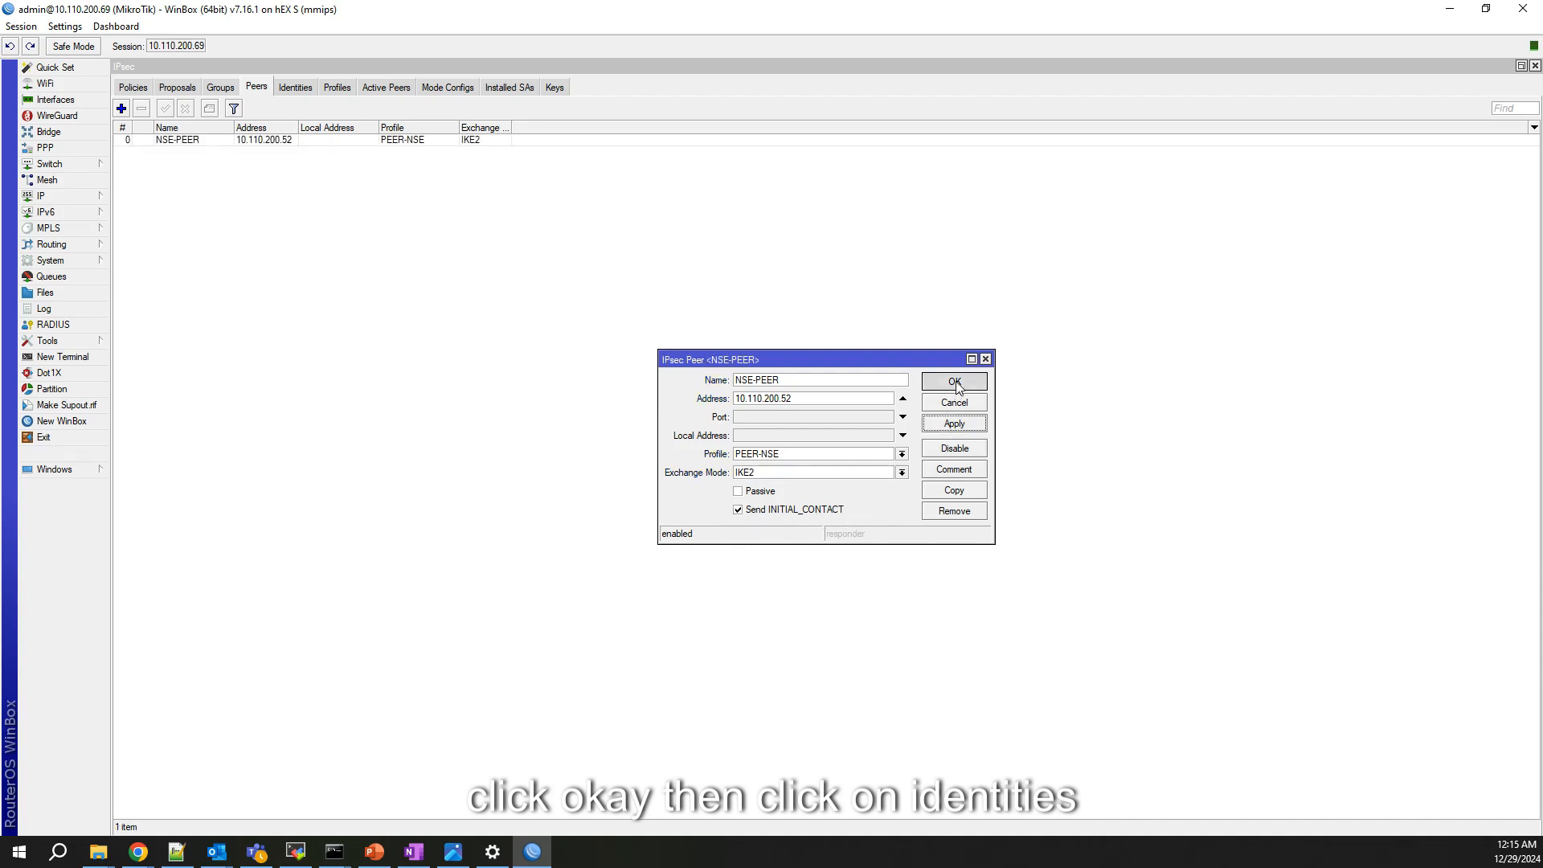
{"action": "left_click", "coordinate": [955, 383]}
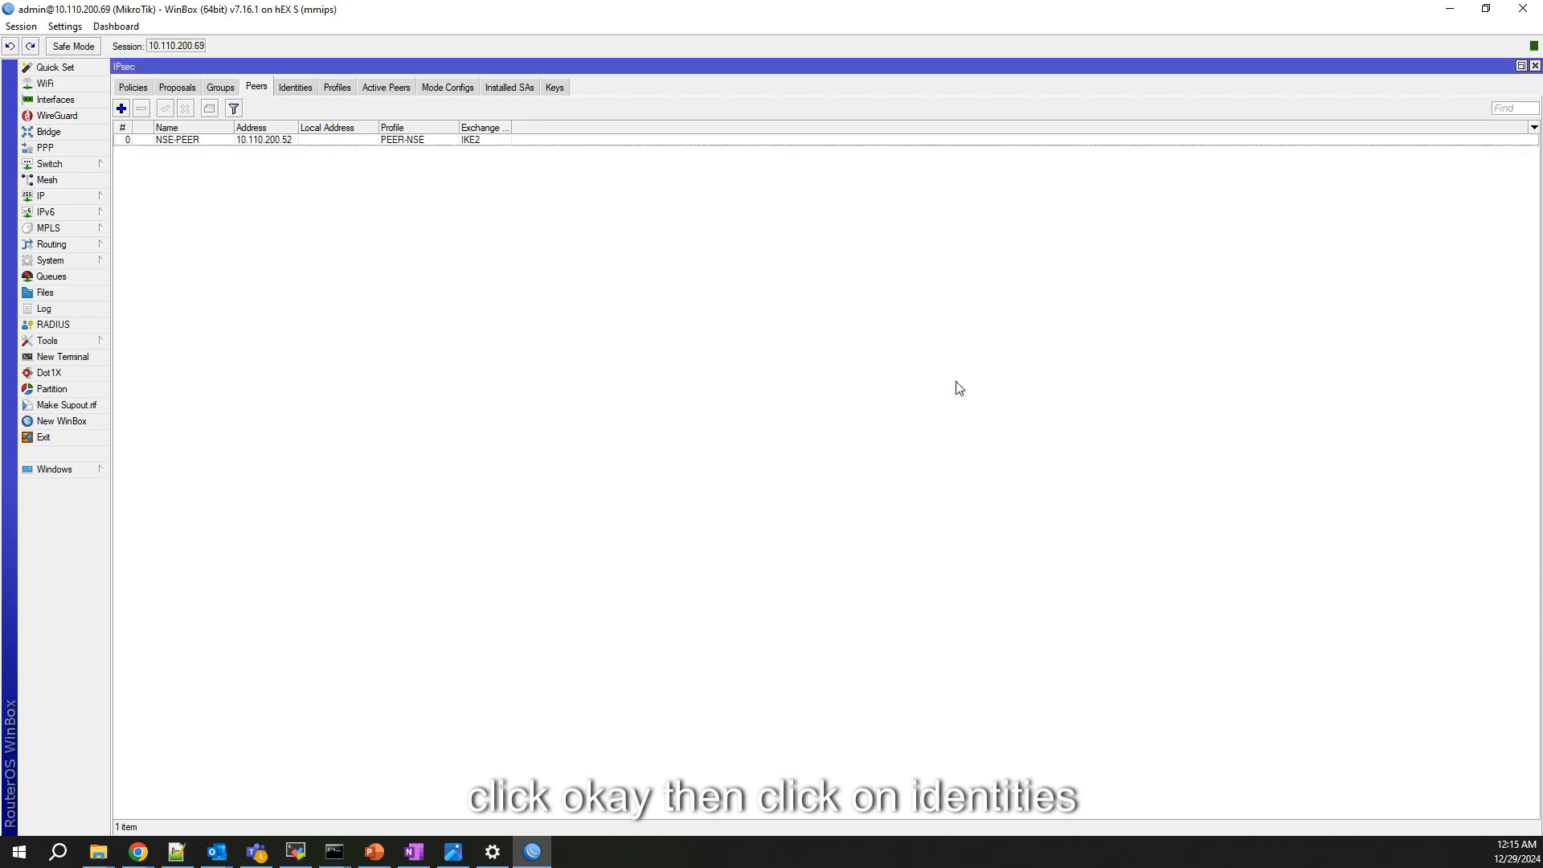
Step: Replace the pre-shared key secret on the NSE-PEER identity and save it
{"action": "left_click", "coordinate": [296, 88]}
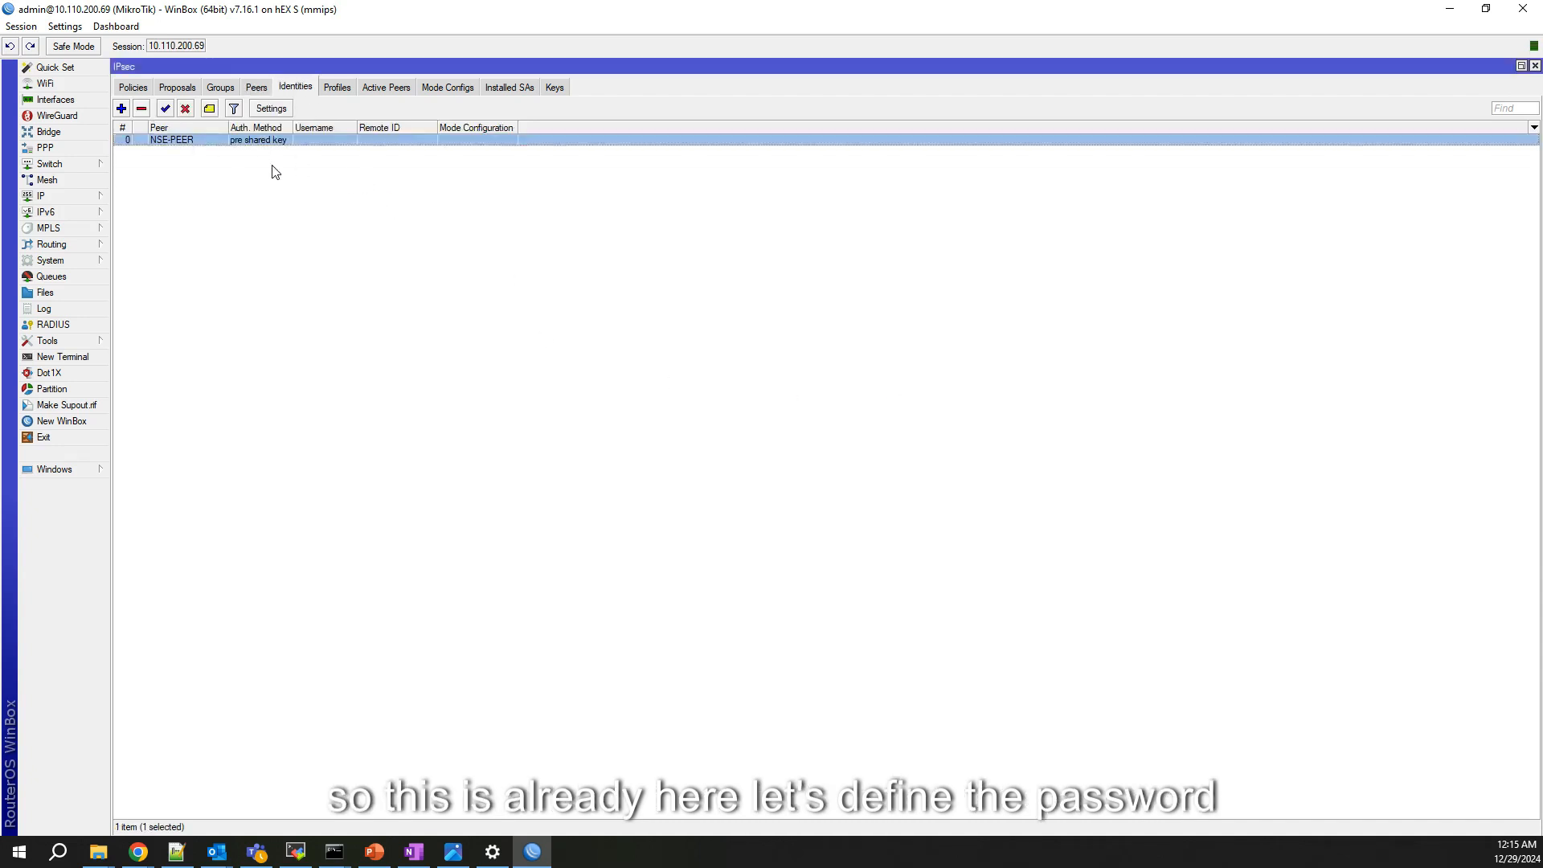
{"action": "double_click", "coordinate": [214, 139]}
{"action": "left_click", "coordinate": [822, 377]}
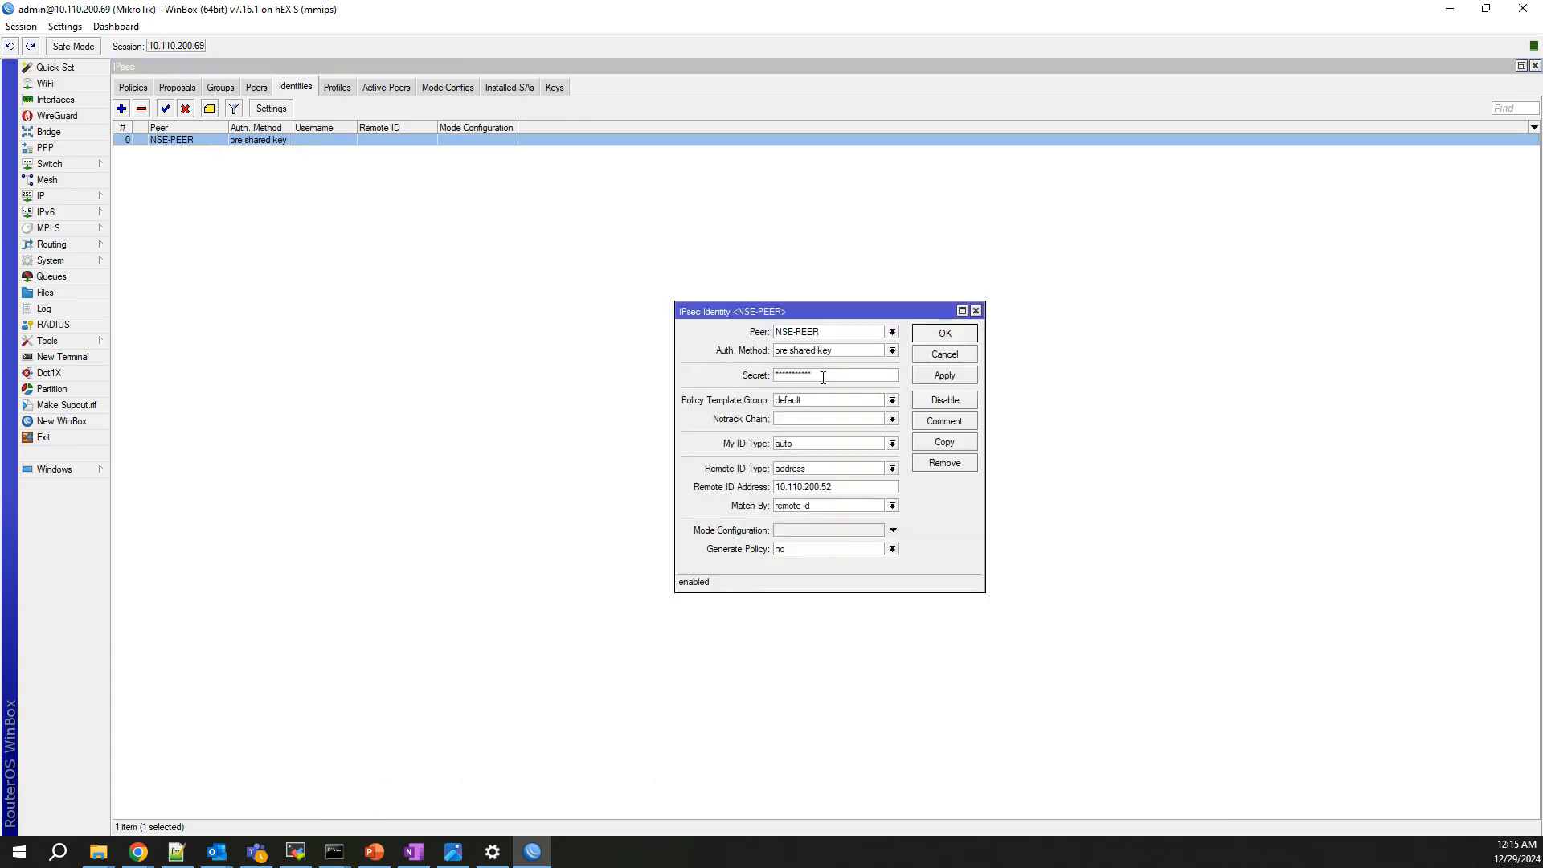
{"action": "key", "text": "BackSpace"}
{"action": "key", "text": "BackSpace"}
{"action": "key", "text": "BackSpace"}
{"action": "key", "text": "BackSpace"}
{"action": "key", "text": "BackSpace"}
{"action": "key", "text": "BackSpace"}
{"action": "key", "text": "BackSpace"}
{"action": "left_click", "coordinate": [938, 378]}
{"action": "left_click", "coordinate": [944, 334]}
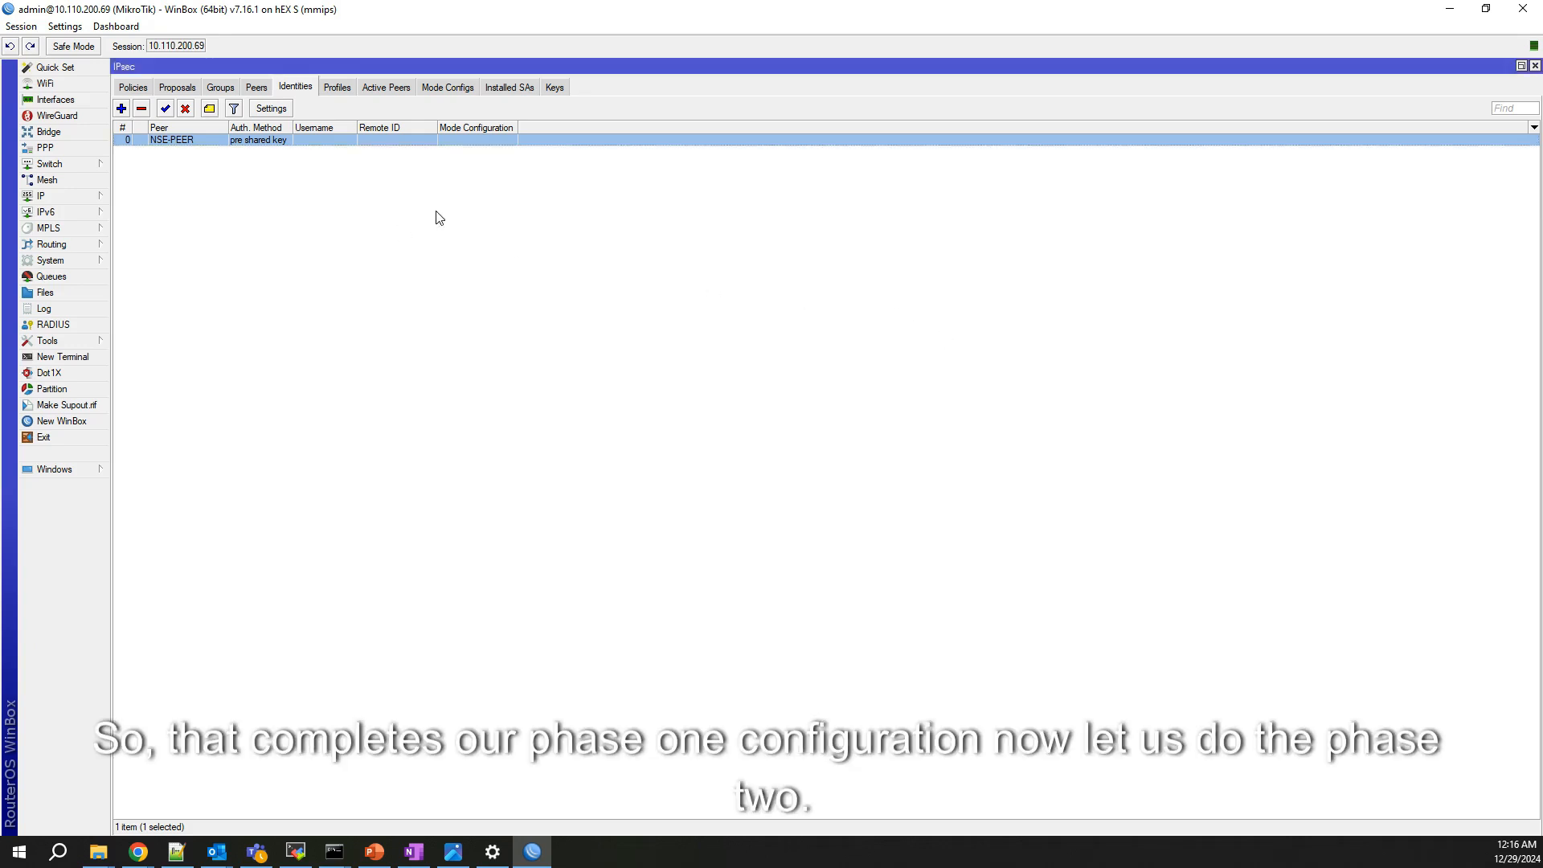
Step: Create a new IPsec proposal named proposal-NSE with sha256 authentication instead of sha1
{"action": "left_click", "coordinate": [177, 87]}
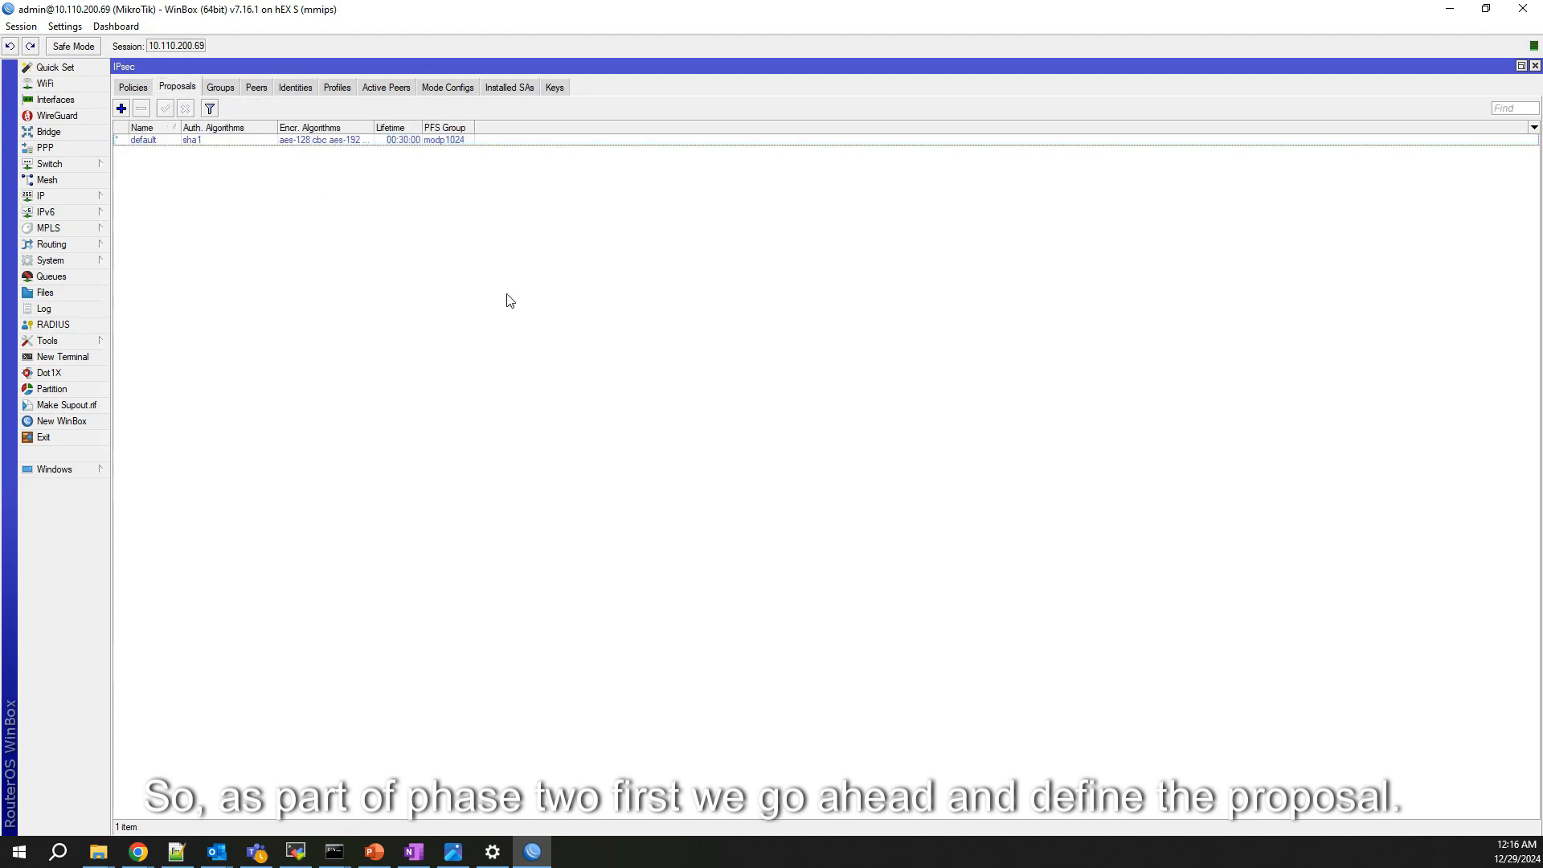
{"action": "left_click", "coordinate": [122, 109]}
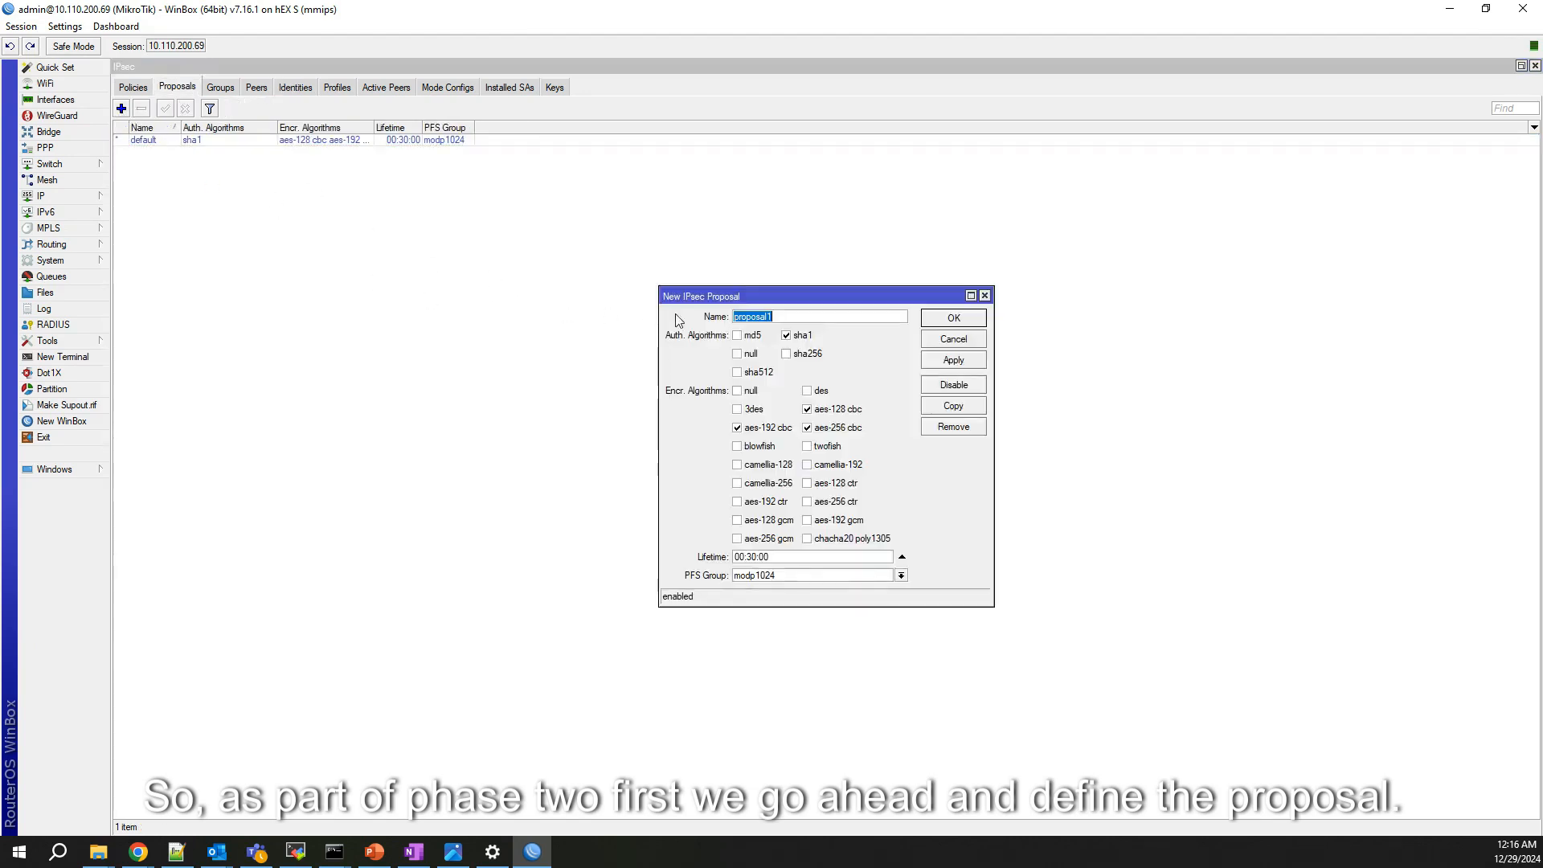
{"action": "left_click", "coordinate": [785, 314]}
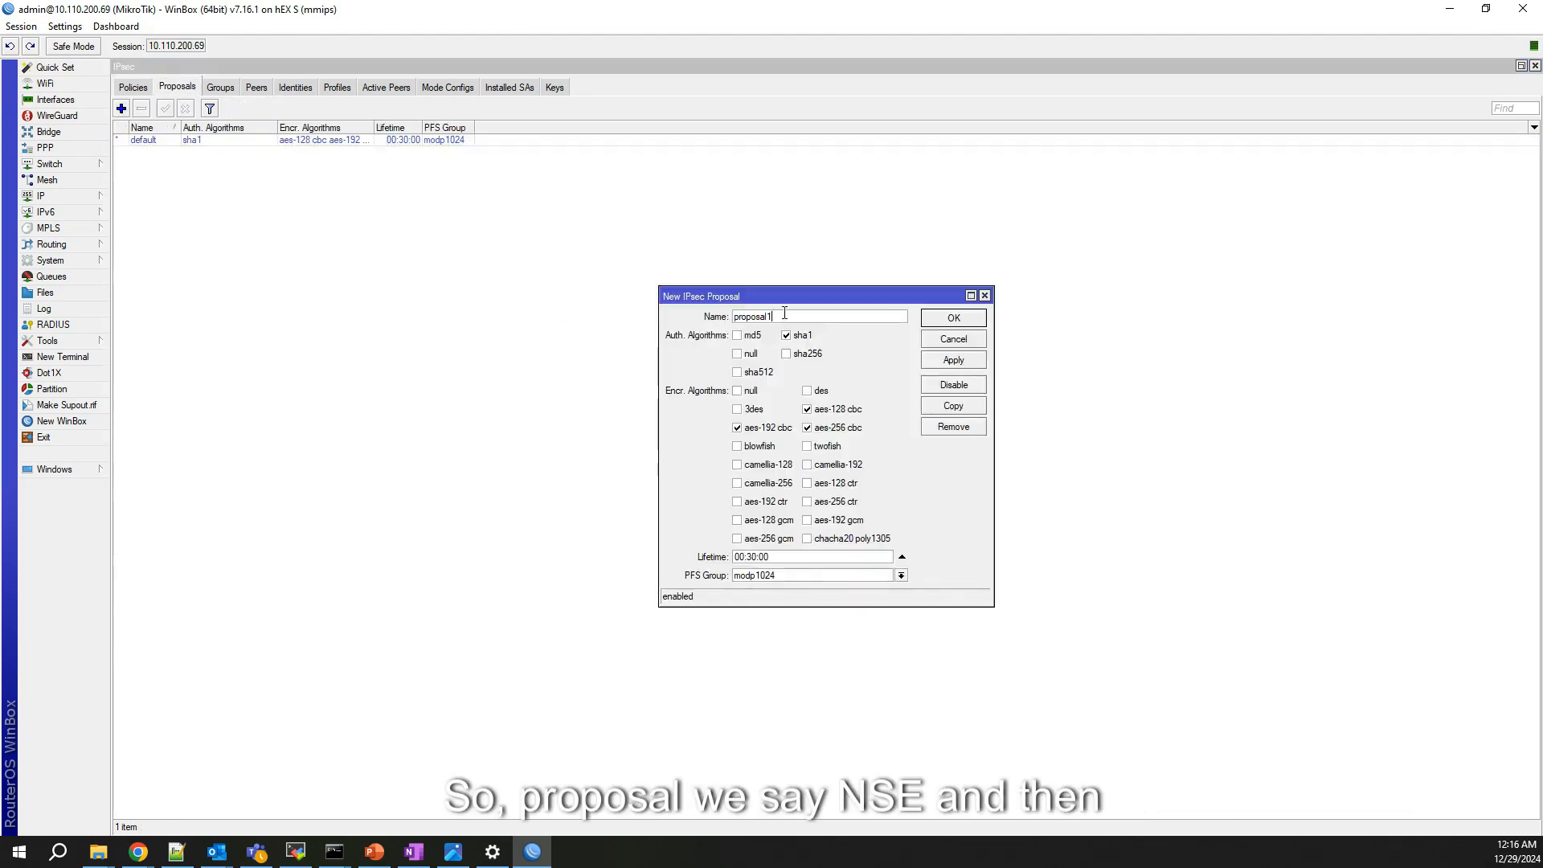
{"action": "key", "text": "BackSpace"}
{"action": "type", "text": "-NSE"}
{"action": "left_click", "coordinate": [787, 335]}
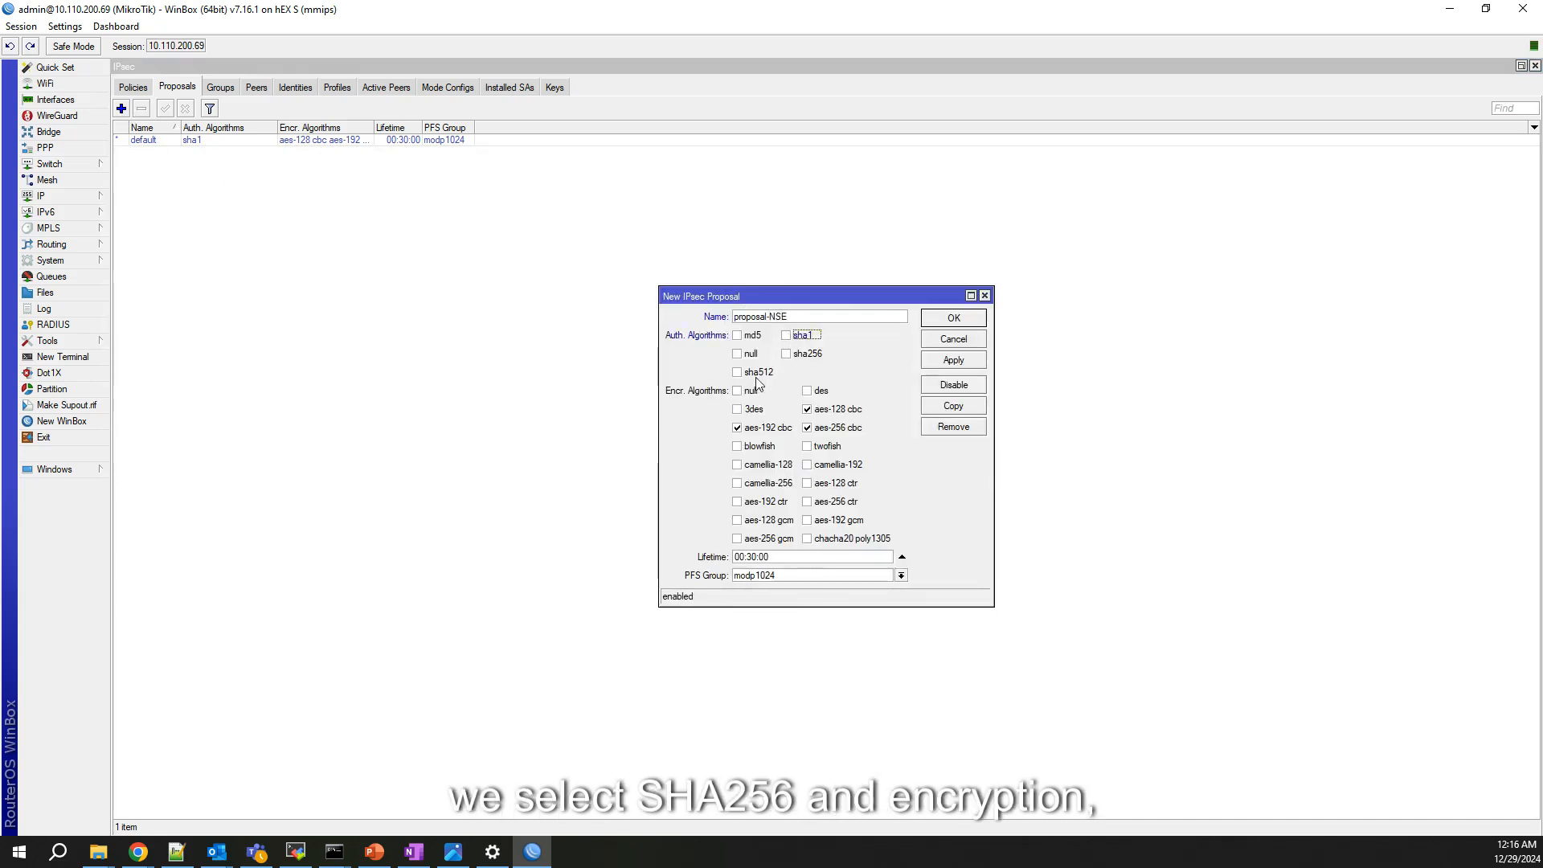
{"action": "left_click", "coordinate": [787, 354]}
Step: Leave aes-256 cbc as proposal-NSE's only encryption, set PFS group modp3072, and save
{"action": "left_click", "coordinate": [738, 428]}
{"action": "left_click", "coordinate": [808, 427]}
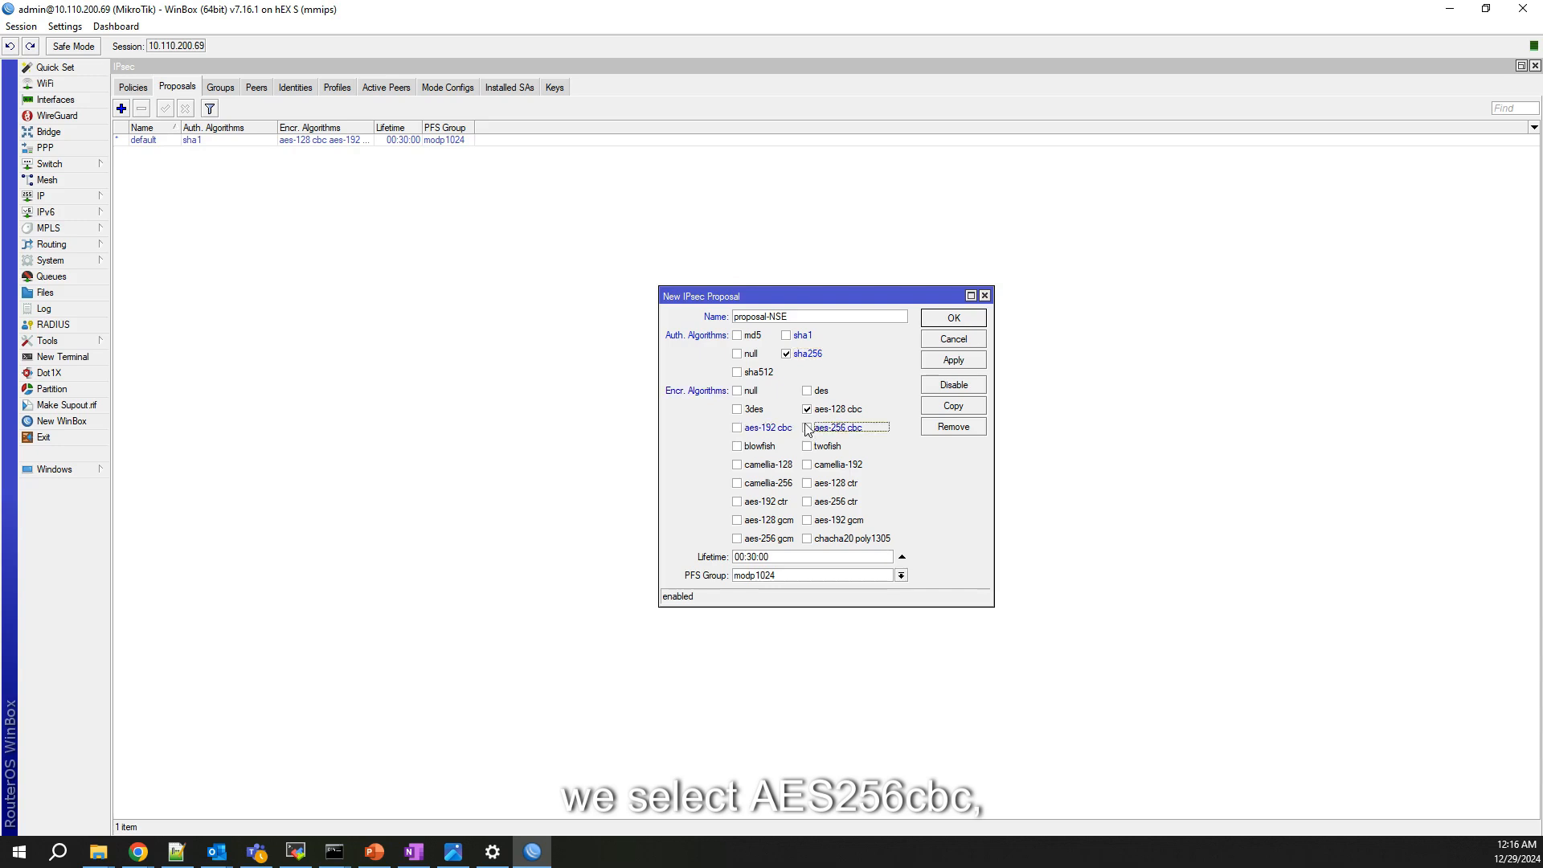
{"action": "left_click", "coordinate": [807, 392]}
{"action": "left_click", "coordinate": [808, 409]}
{"action": "left_click", "coordinate": [808, 392]}
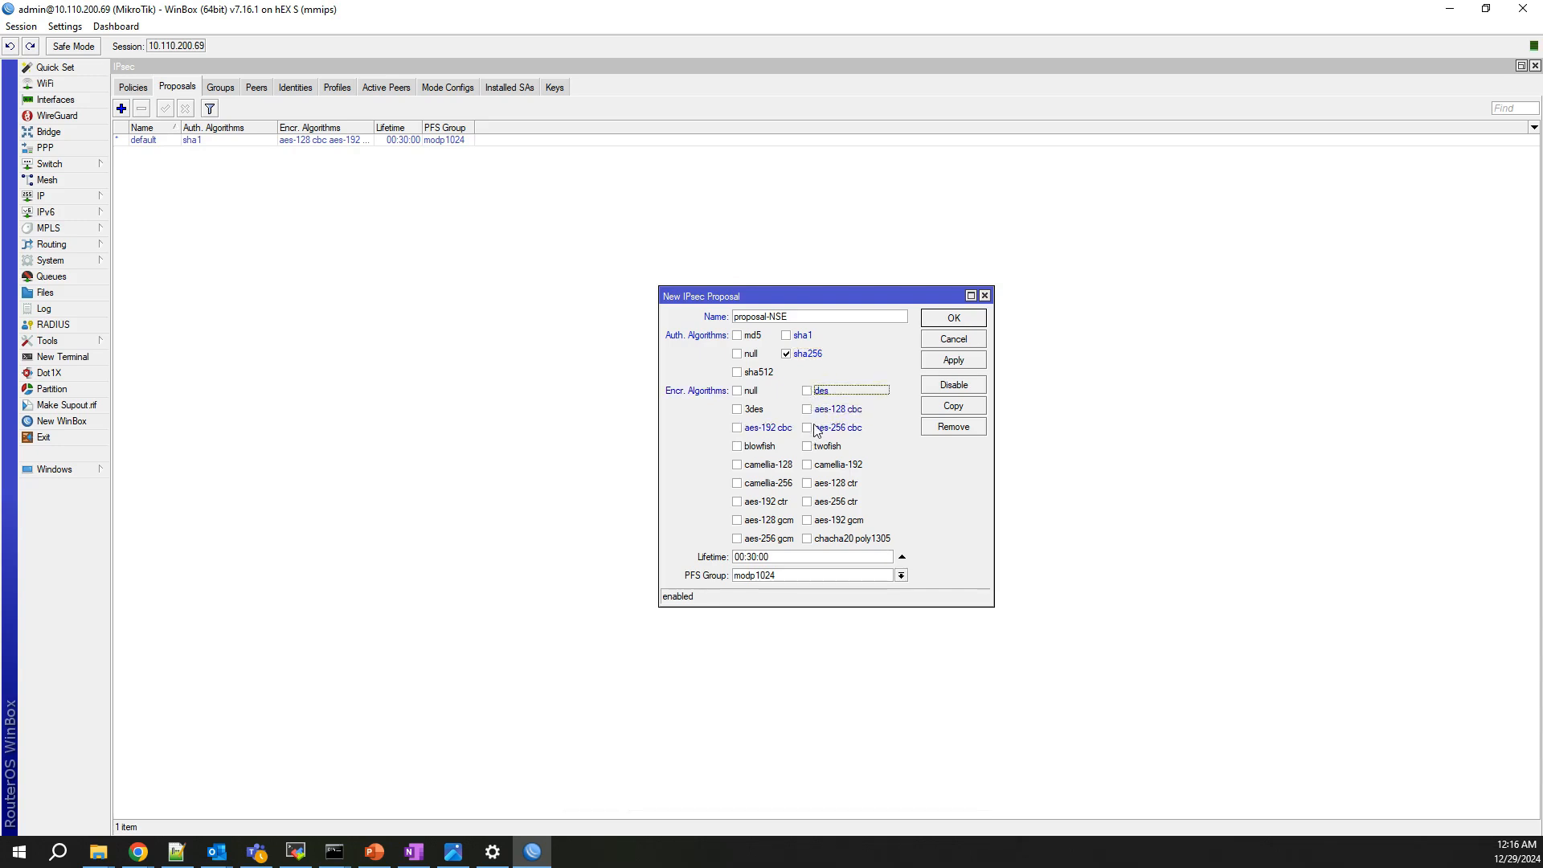
{"action": "left_click", "coordinate": [807, 428]}
{"action": "left_click", "coordinate": [807, 428]}
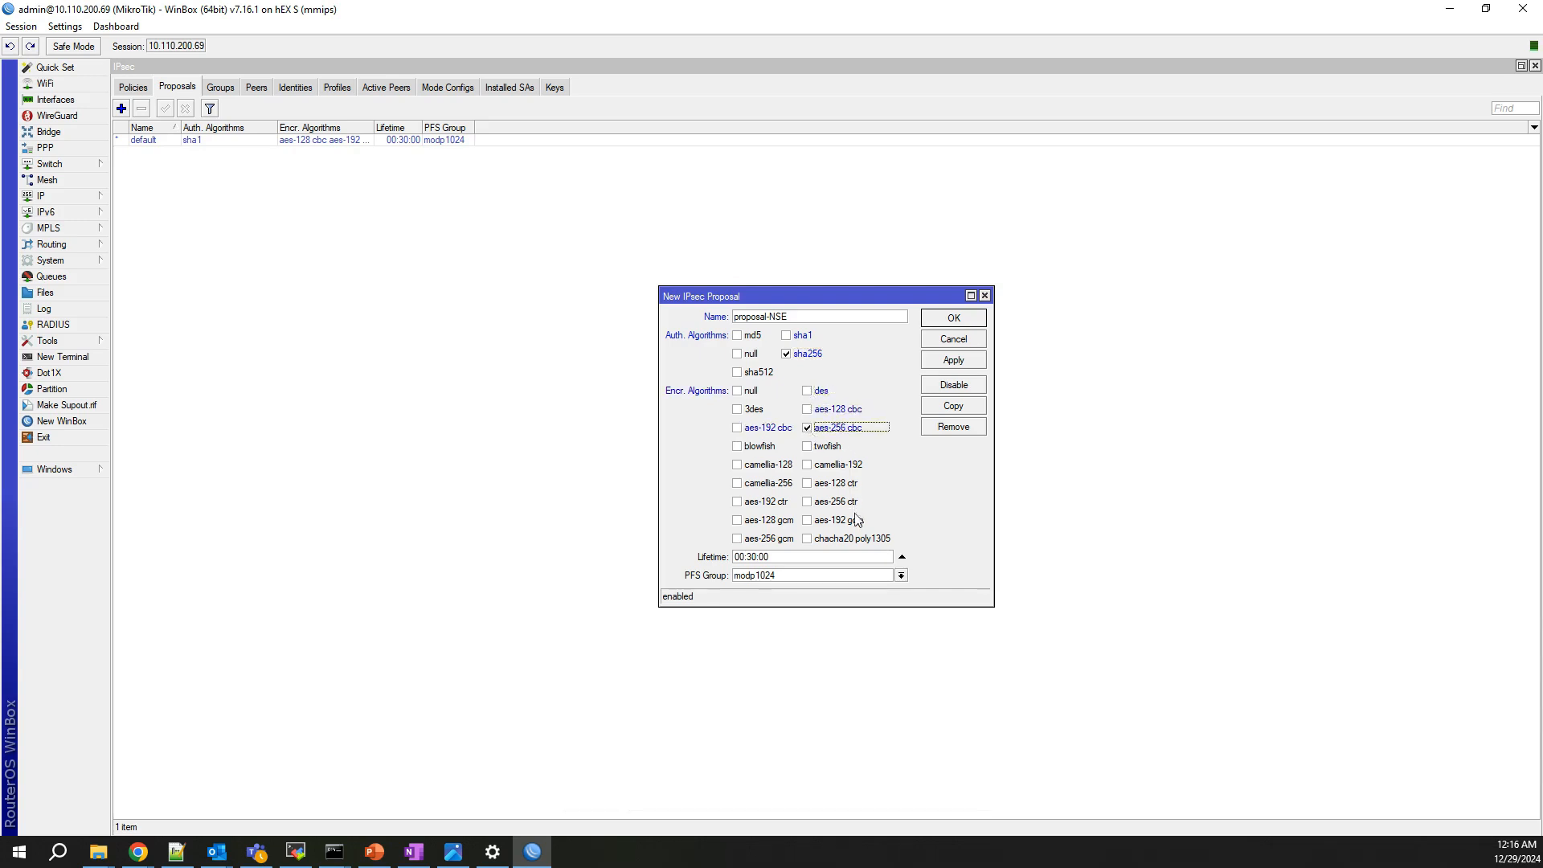
{"action": "left_click", "coordinate": [806, 574]}
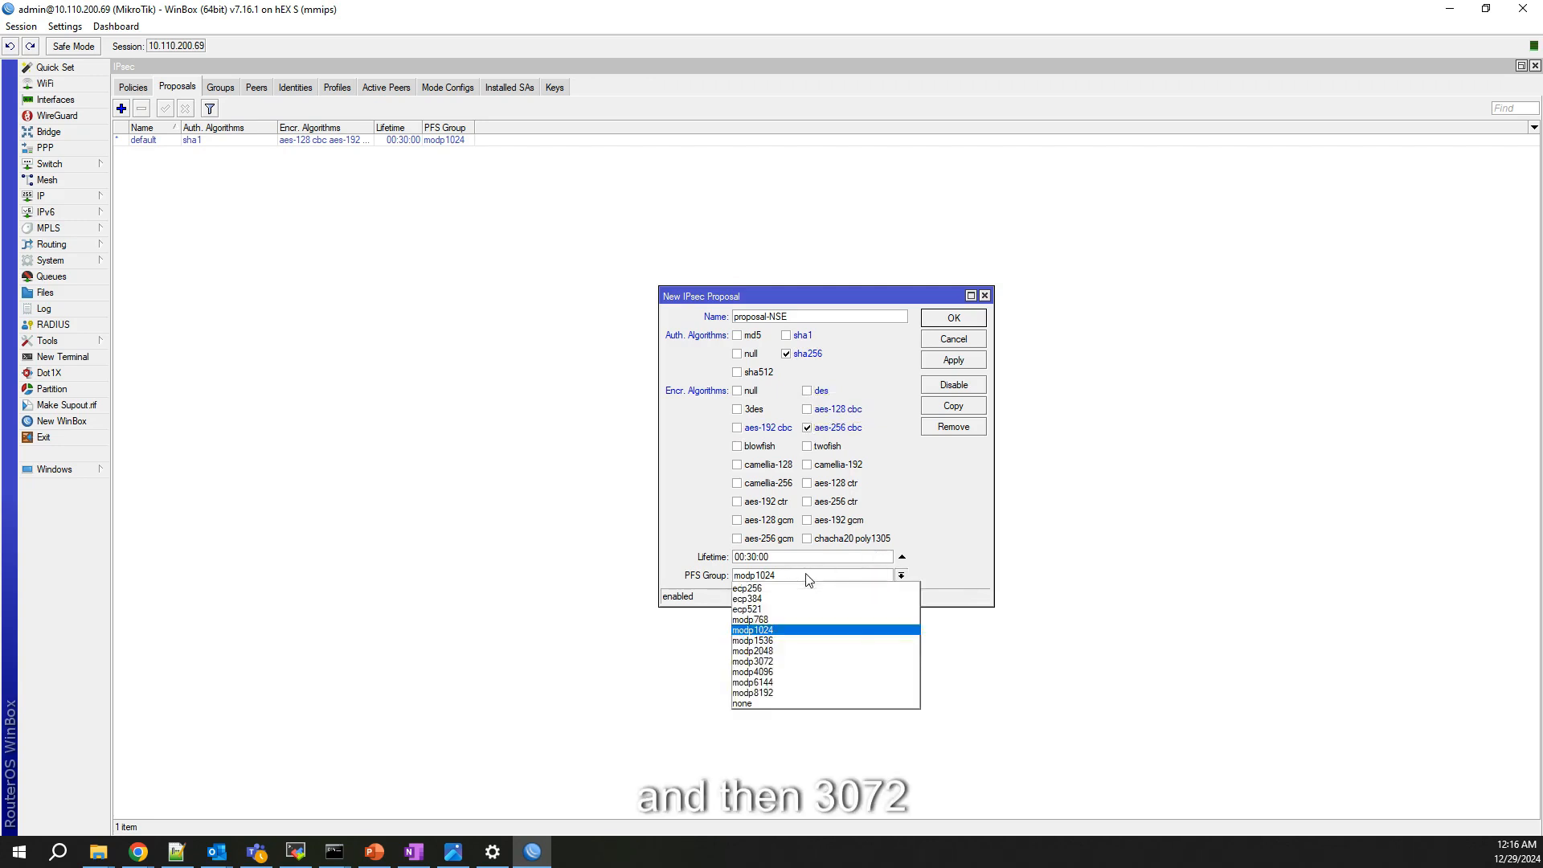
{"action": "left_click", "coordinate": [797, 662]}
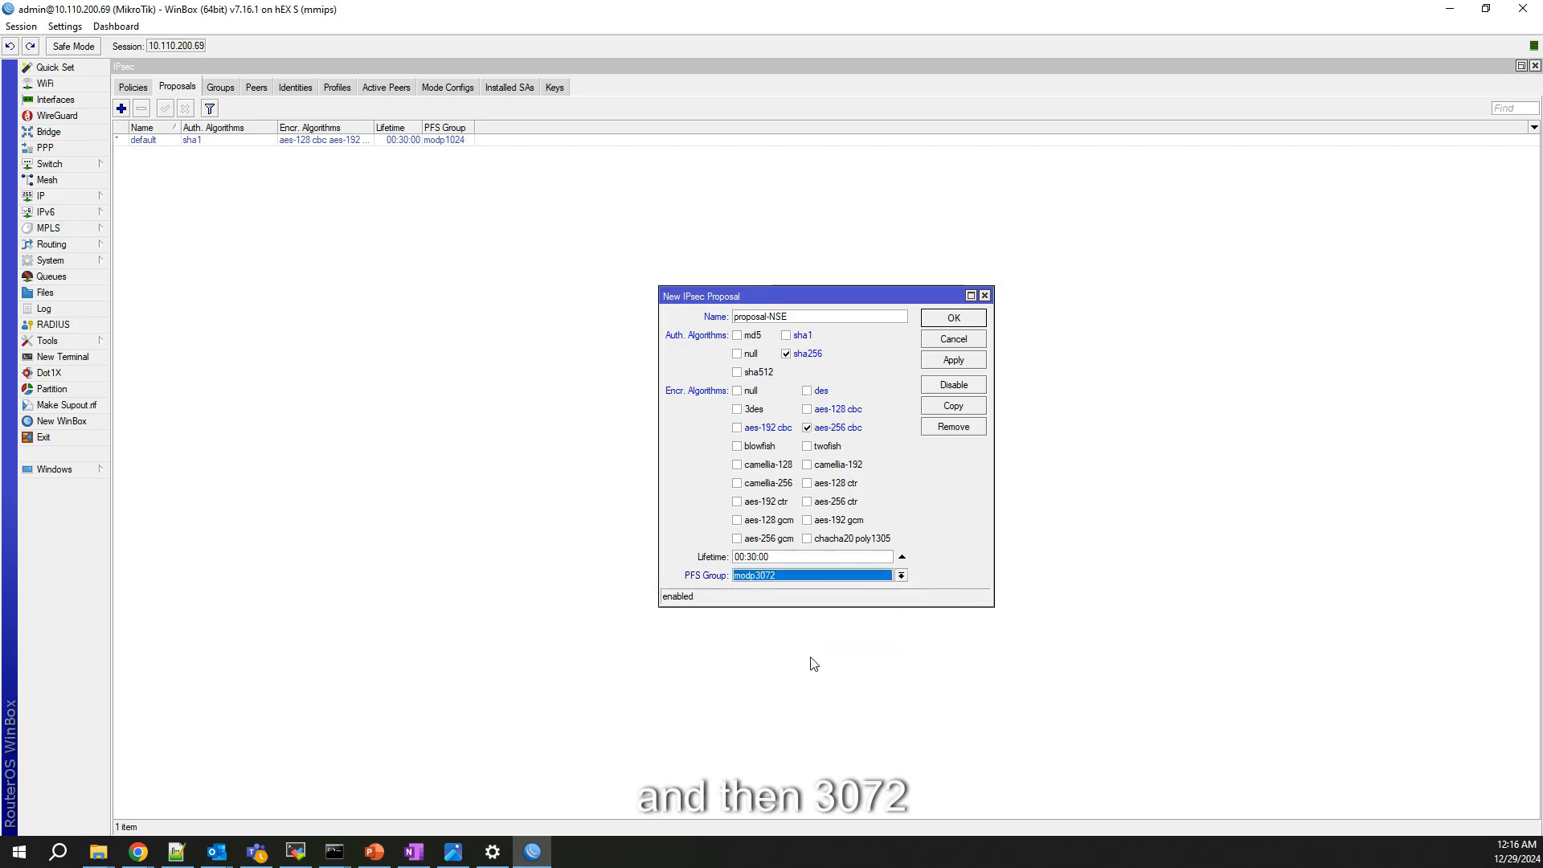
{"action": "left_click", "coordinate": [975, 361]}
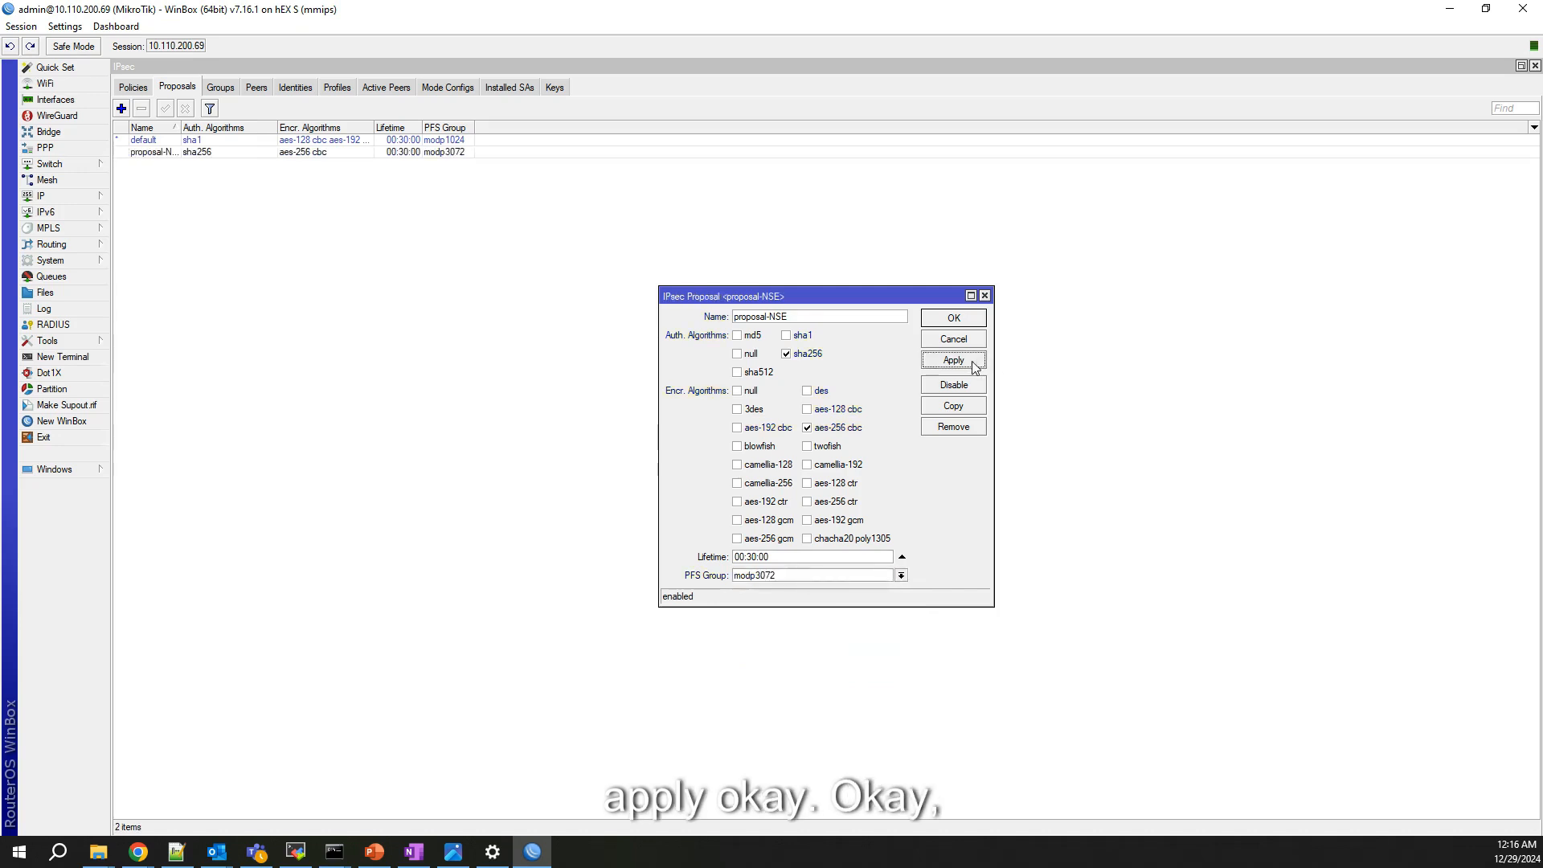
{"action": "left_click", "coordinate": [956, 319]}
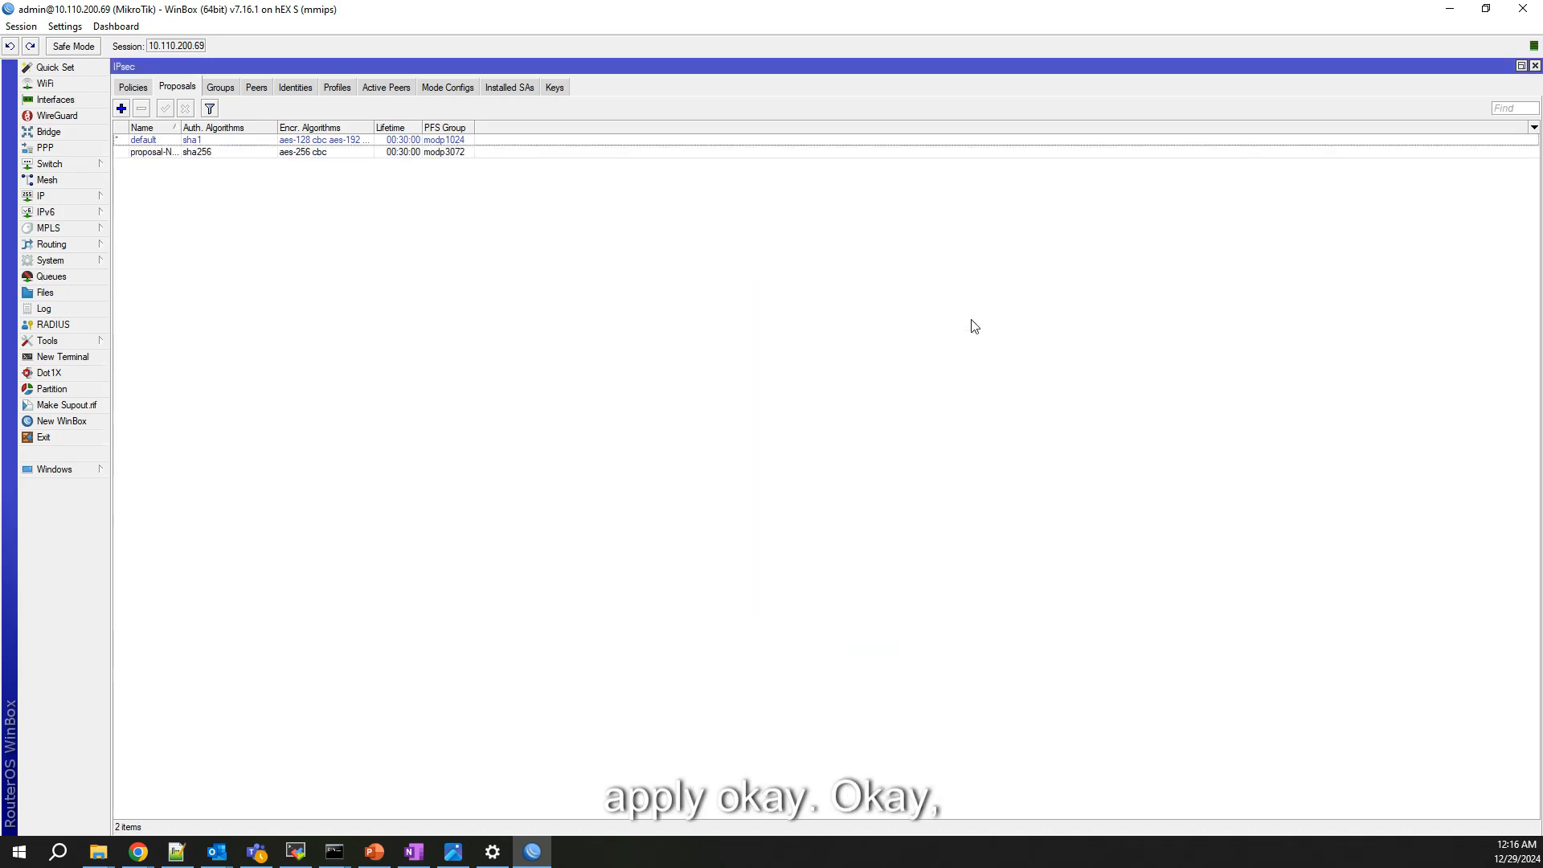
Step: Create an NSE-PEER tunnel policy with source 192.168.88.0/24 and destination 192.168.10.0/24
{"action": "left_click", "coordinate": [126, 89]}
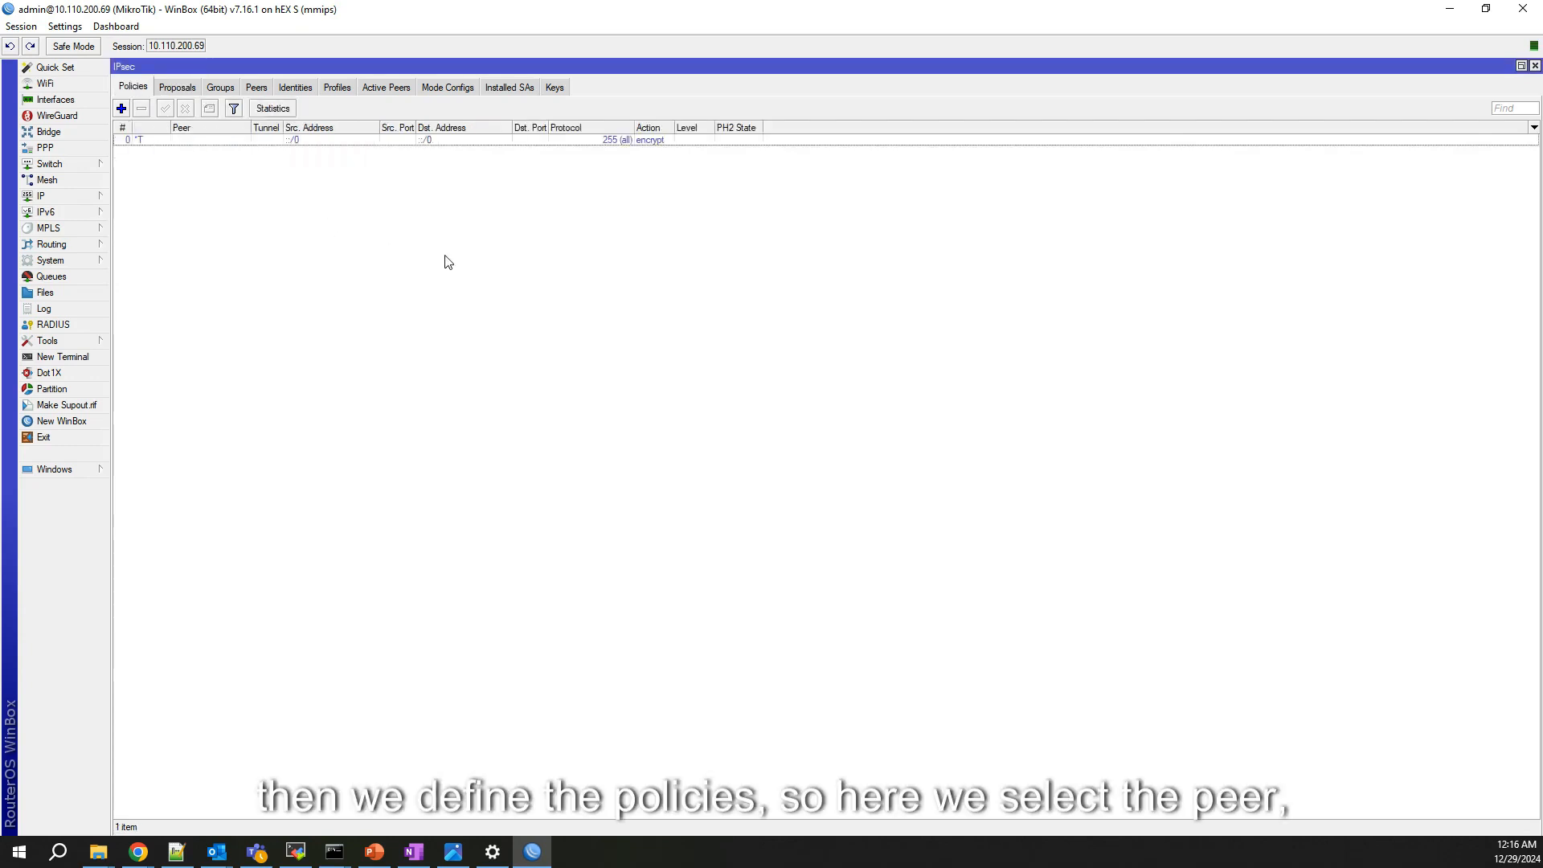
{"action": "left_click", "coordinate": [121, 109]}
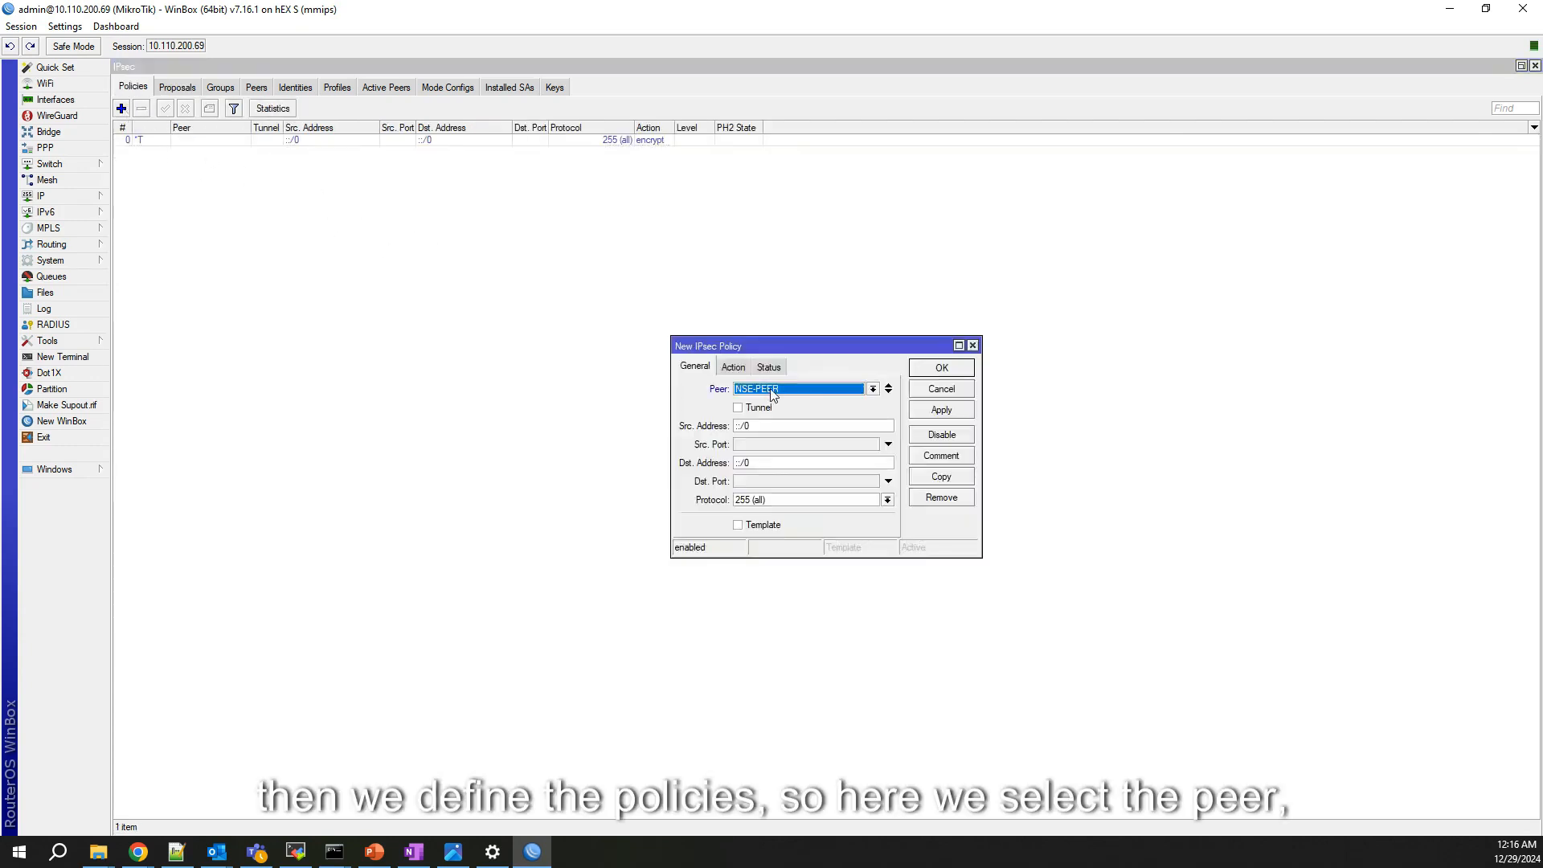
{"action": "left_click", "coordinate": [747, 408]}
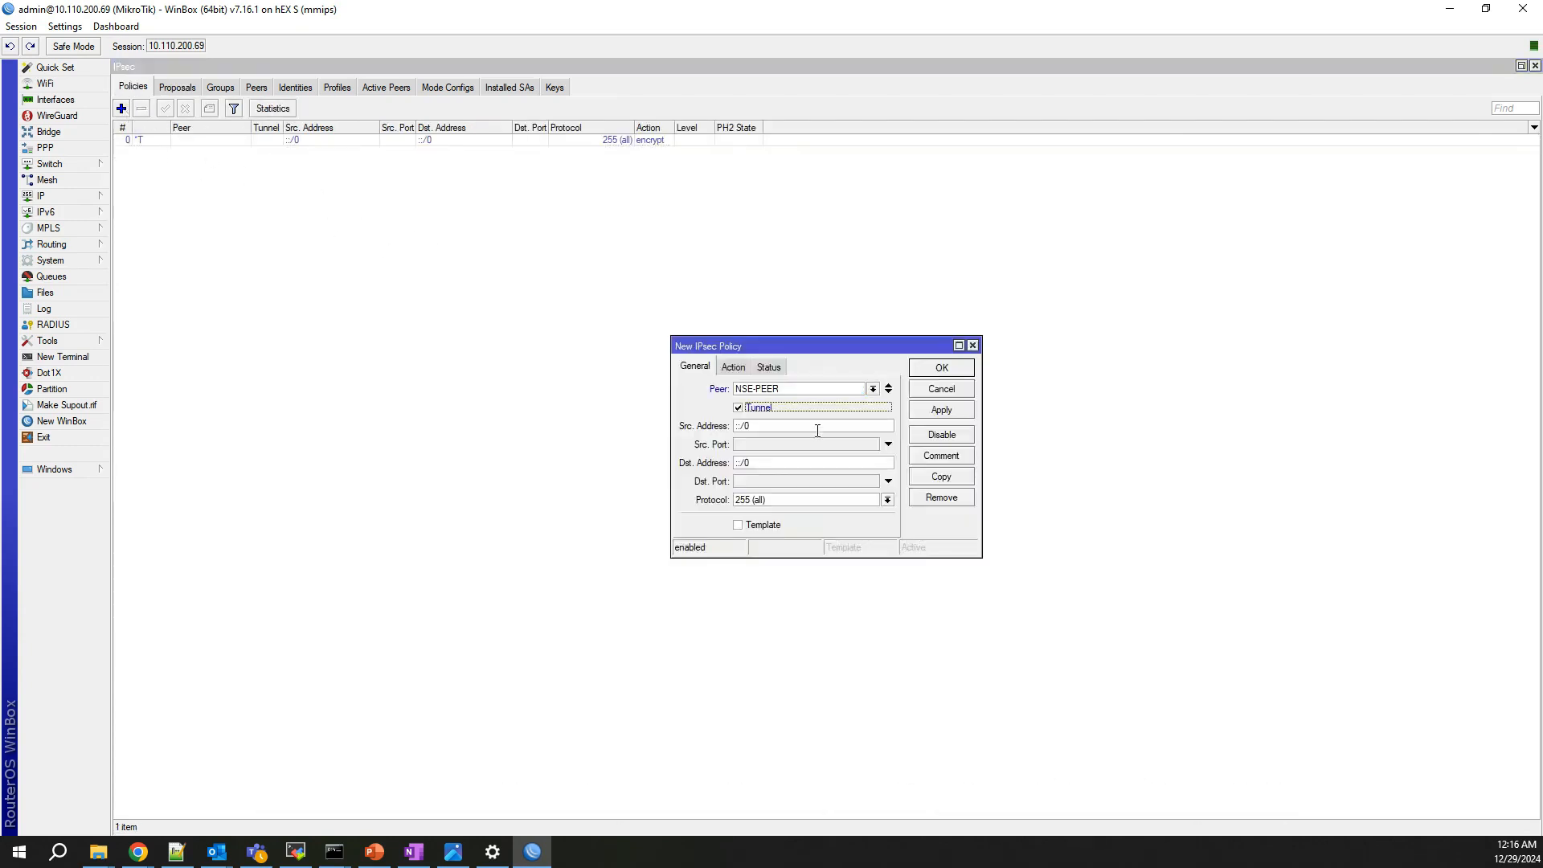
{"action": "left_click", "coordinate": [766, 427]}
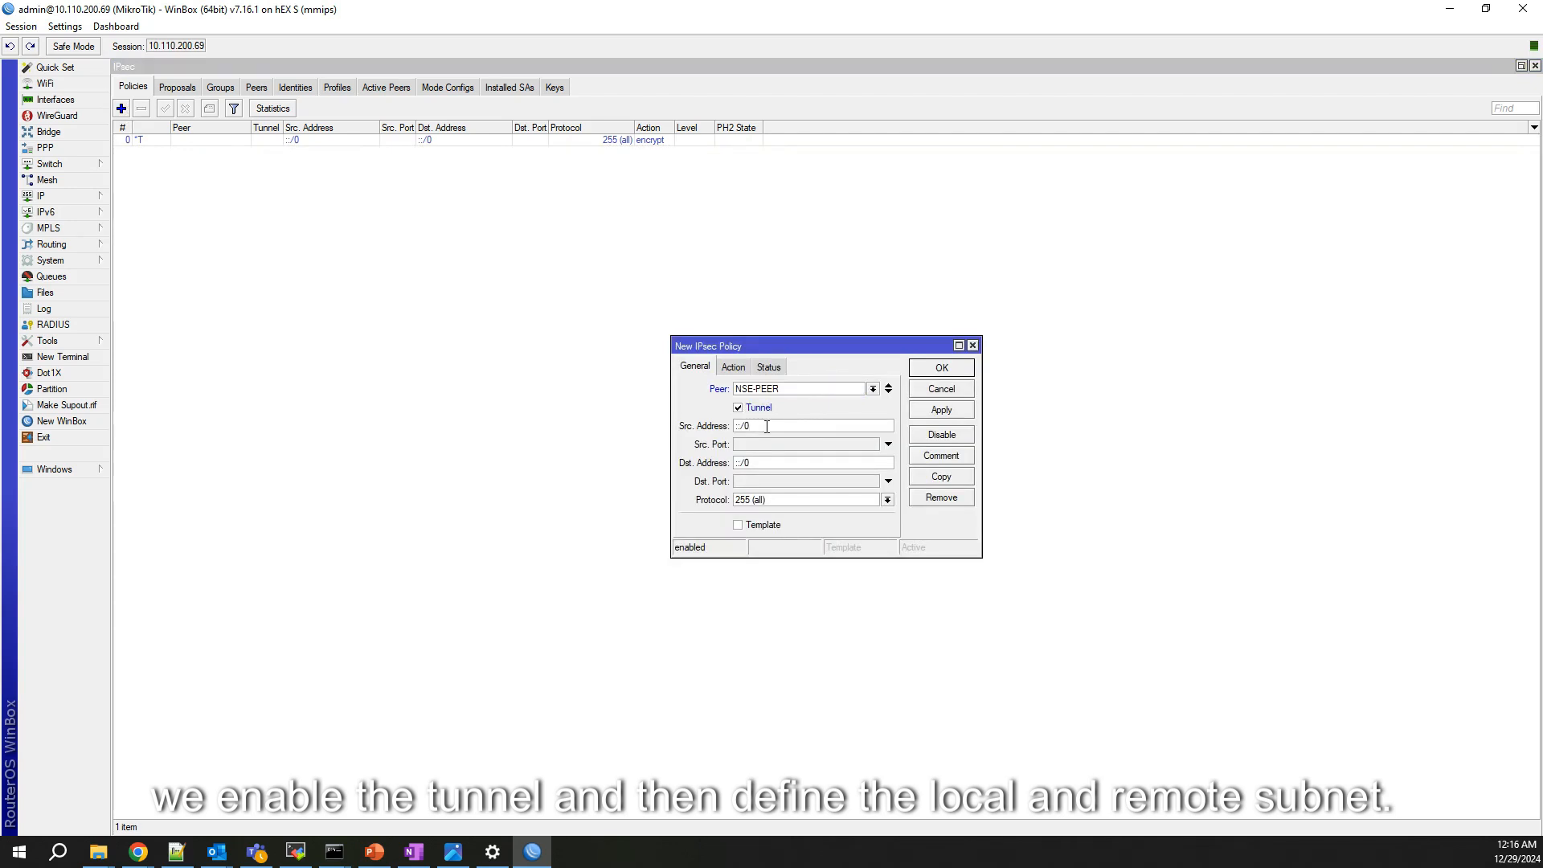
{"action": "key", "text": "BackSpace"}
{"action": "key", "text": "BackSpace"}
{"action": "key", "text": "BackSpace"}
{"action": "type", "text": "192.168"}
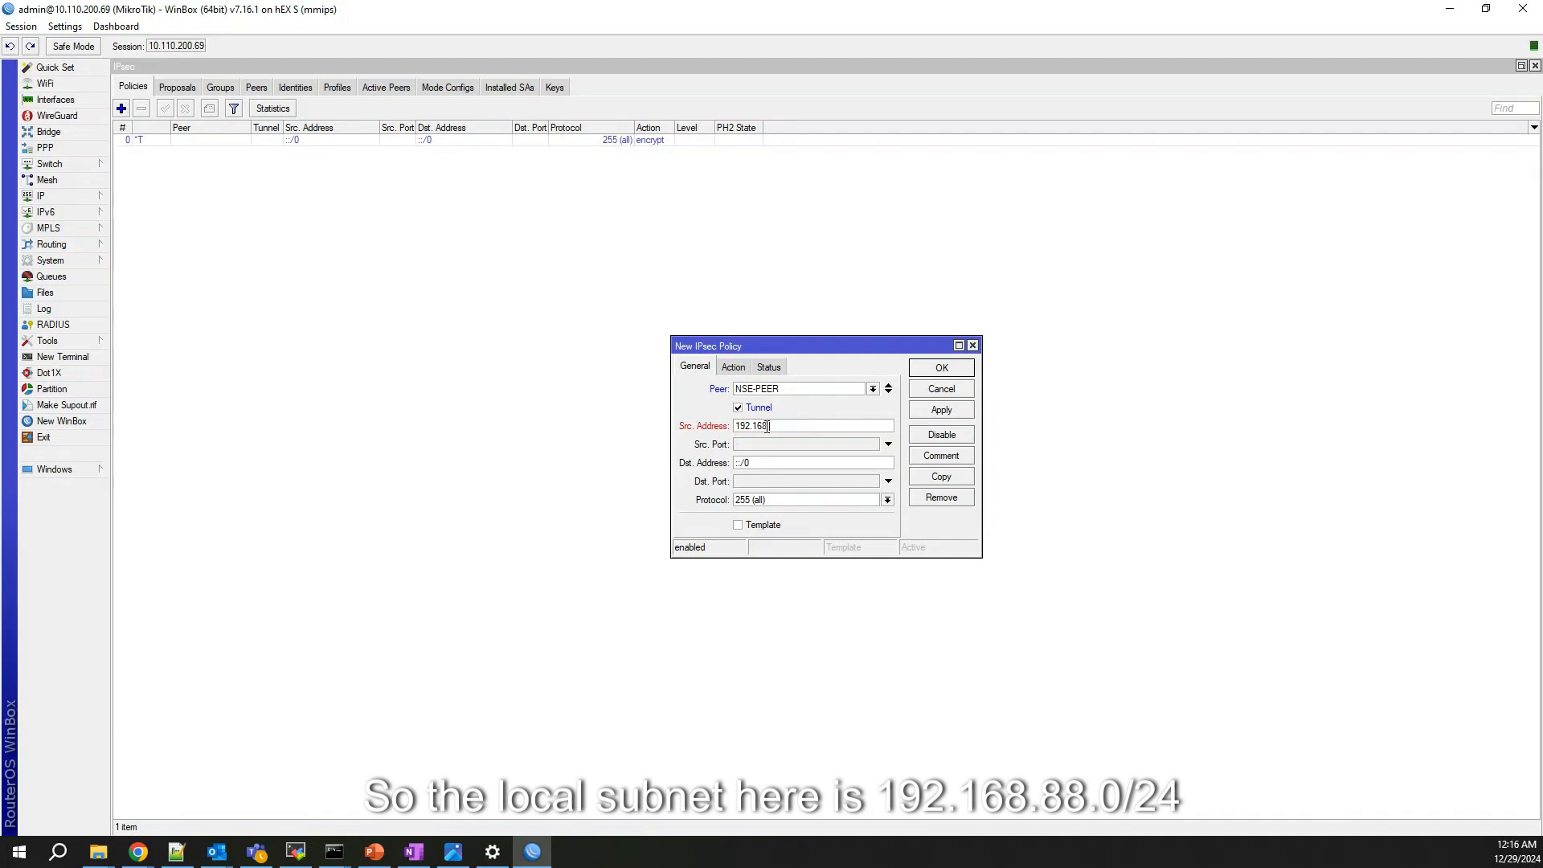
{"action": "type", "text": ".88.0/24"}
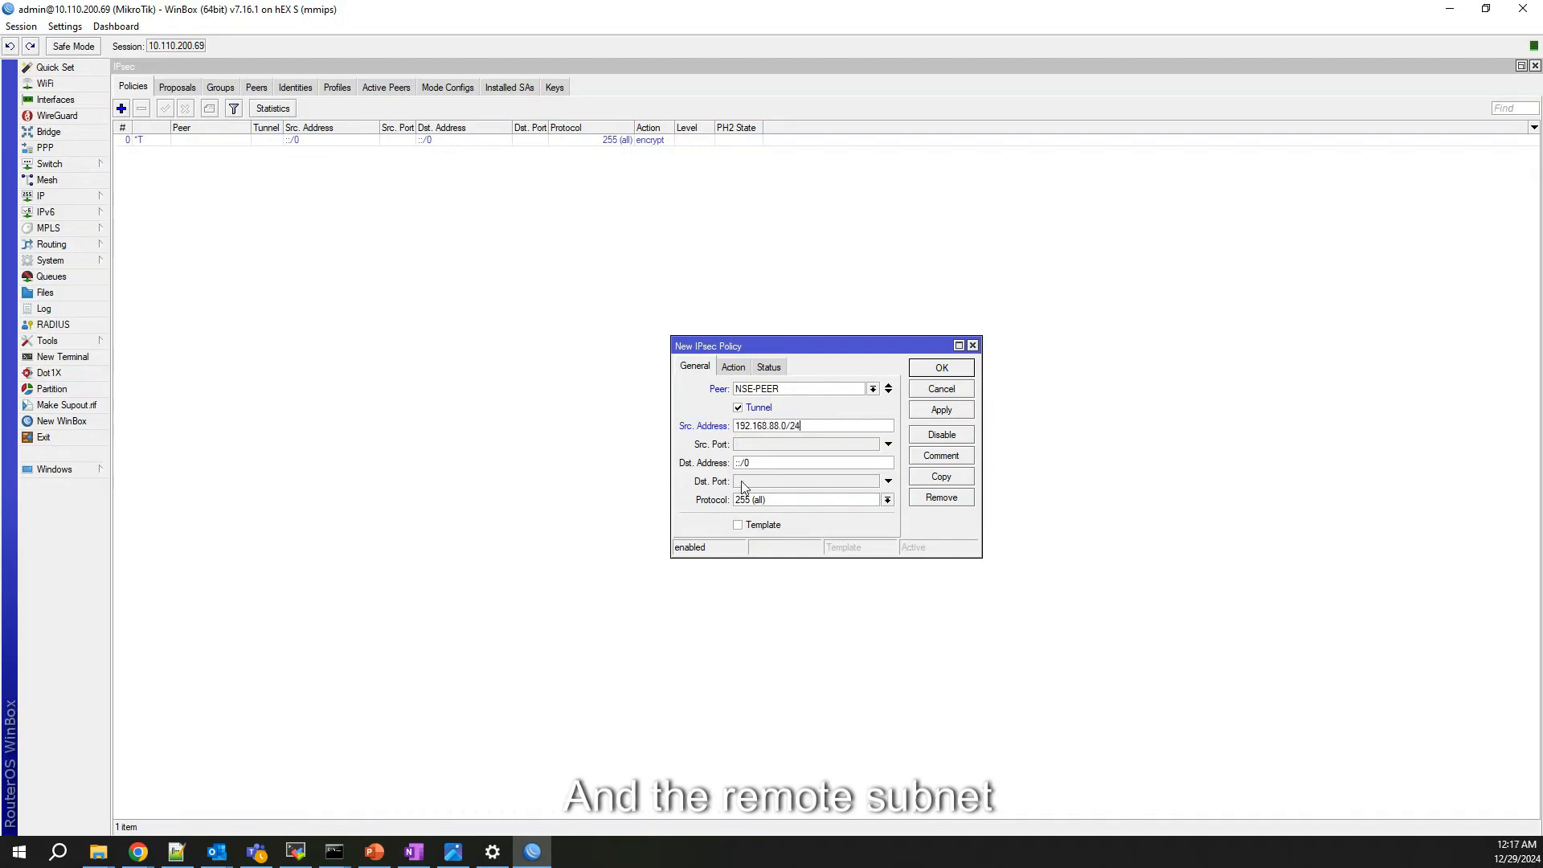
{"action": "left_click", "coordinate": [754, 462]}
{"action": "key", "text": "BackSpace"}
{"action": "key", "text": "BackSpace"}
{"action": "key", "text": "BackSpace"}
{"action": "key", "text": "BackSpace"}
{"action": "type", "text": "1"}
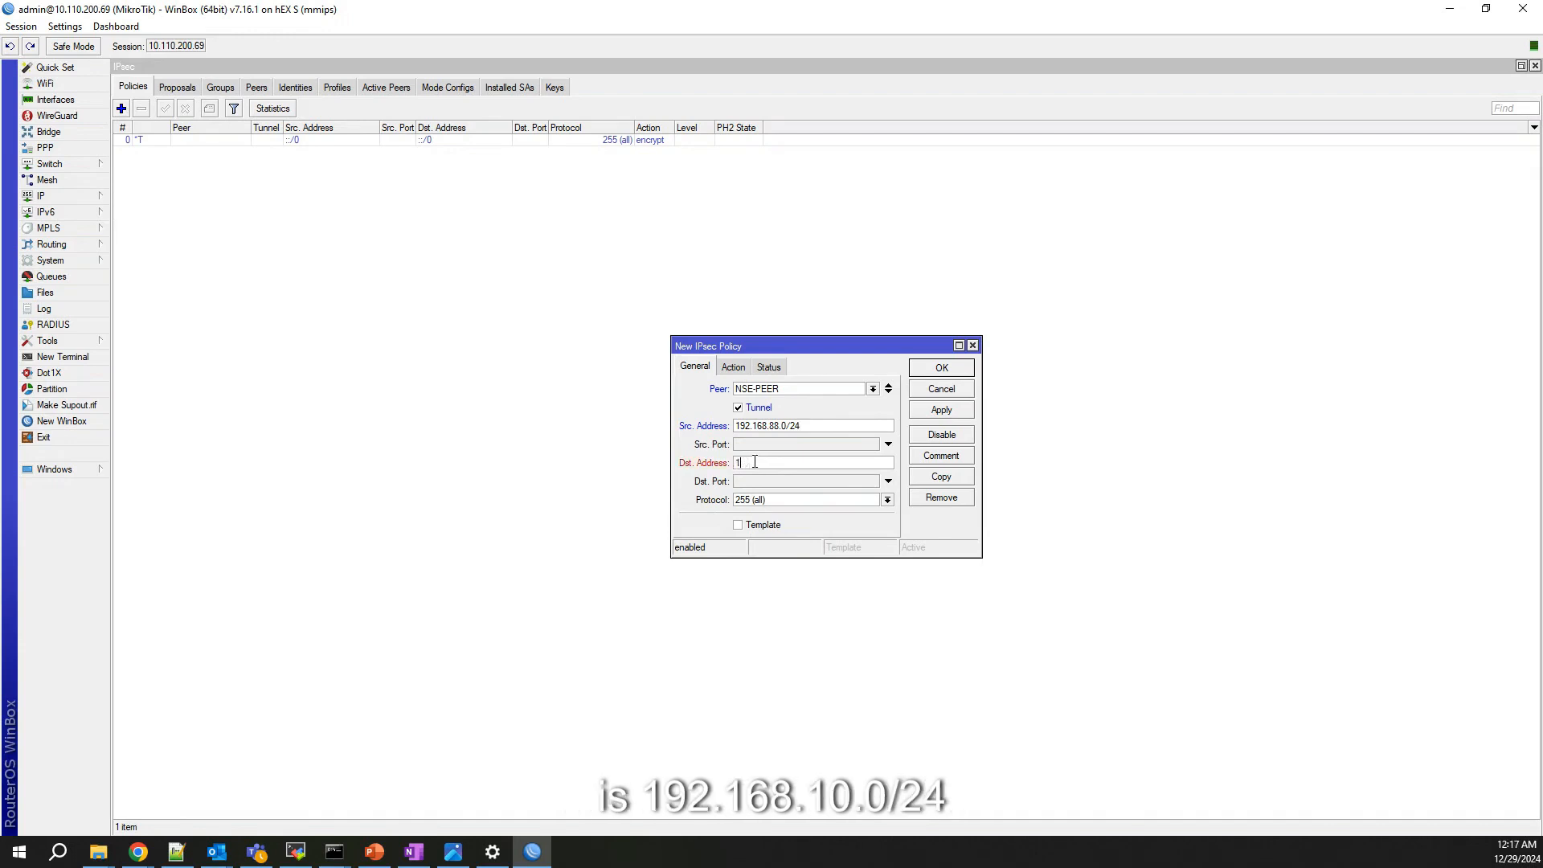
{"action": "type", "text": "92.168.10.0/24"}
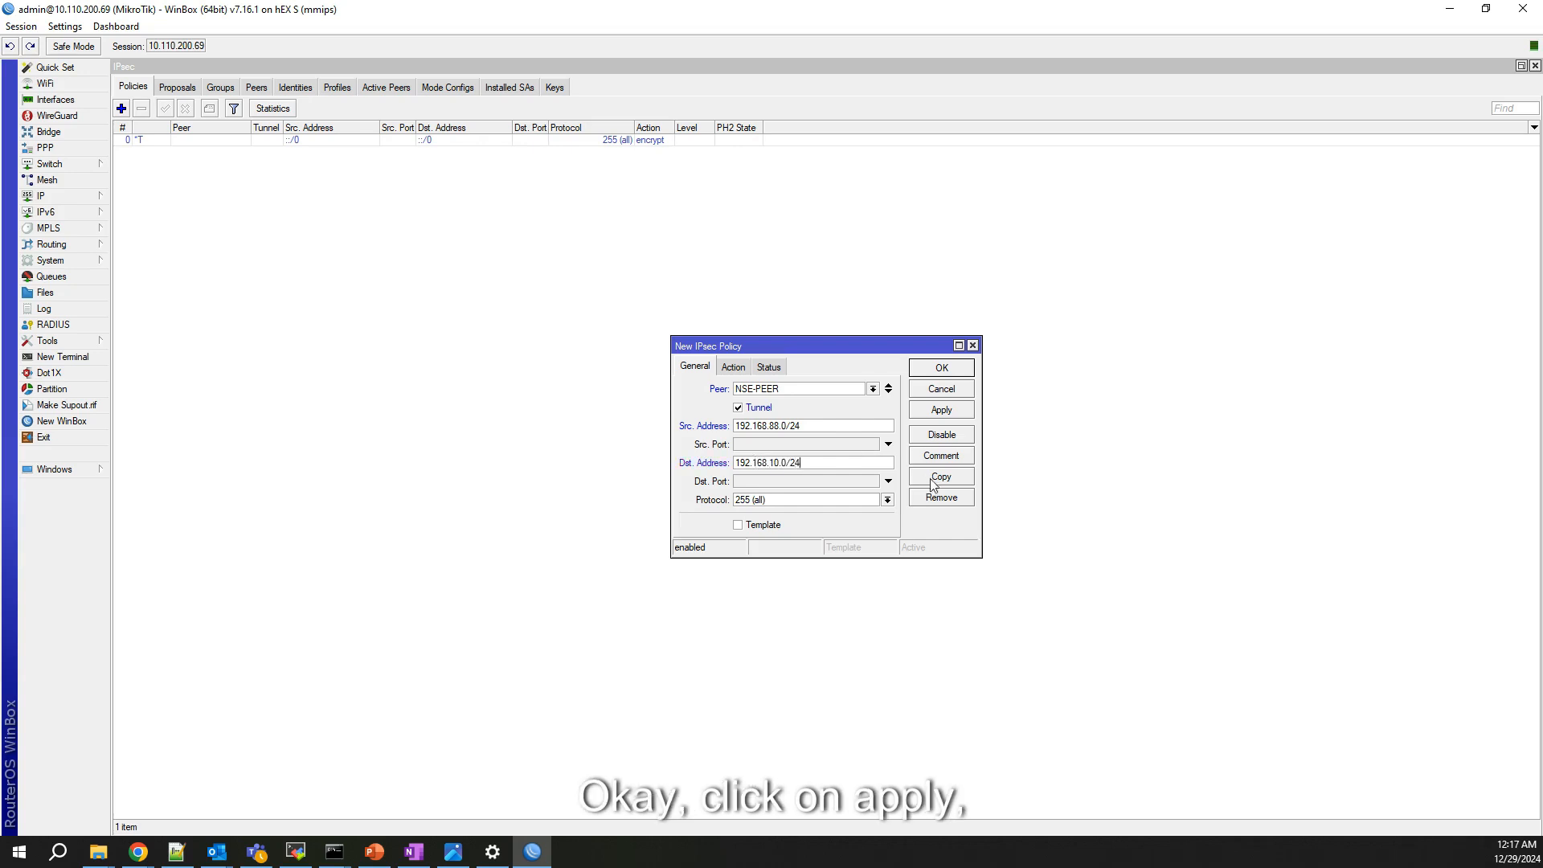
{"action": "left_click", "coordinate": [942, 411]}
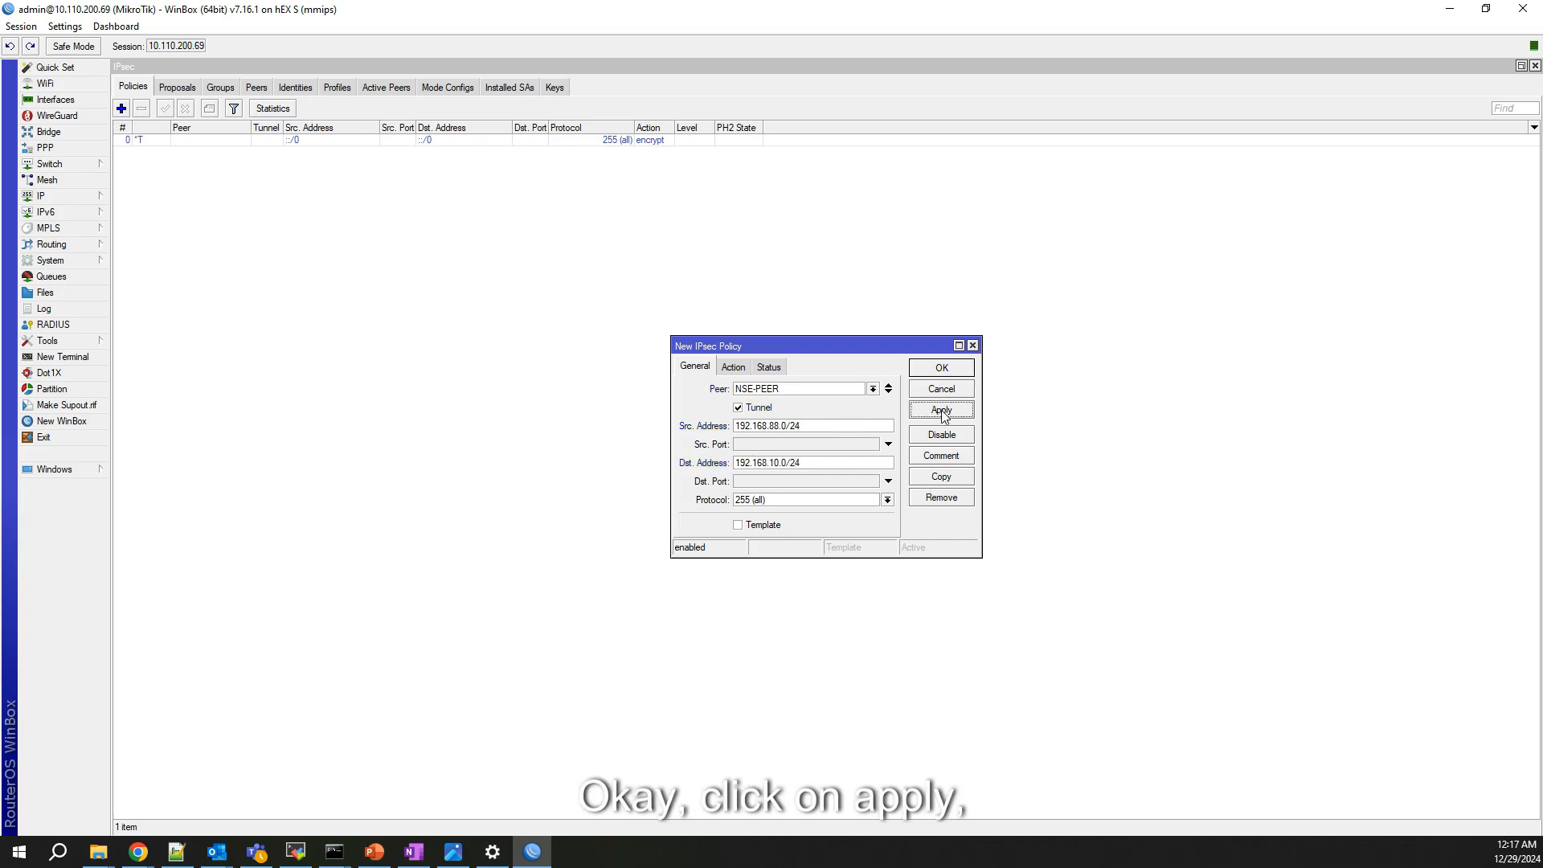
{"action": "left_click", "coordinate": [941, 368]}
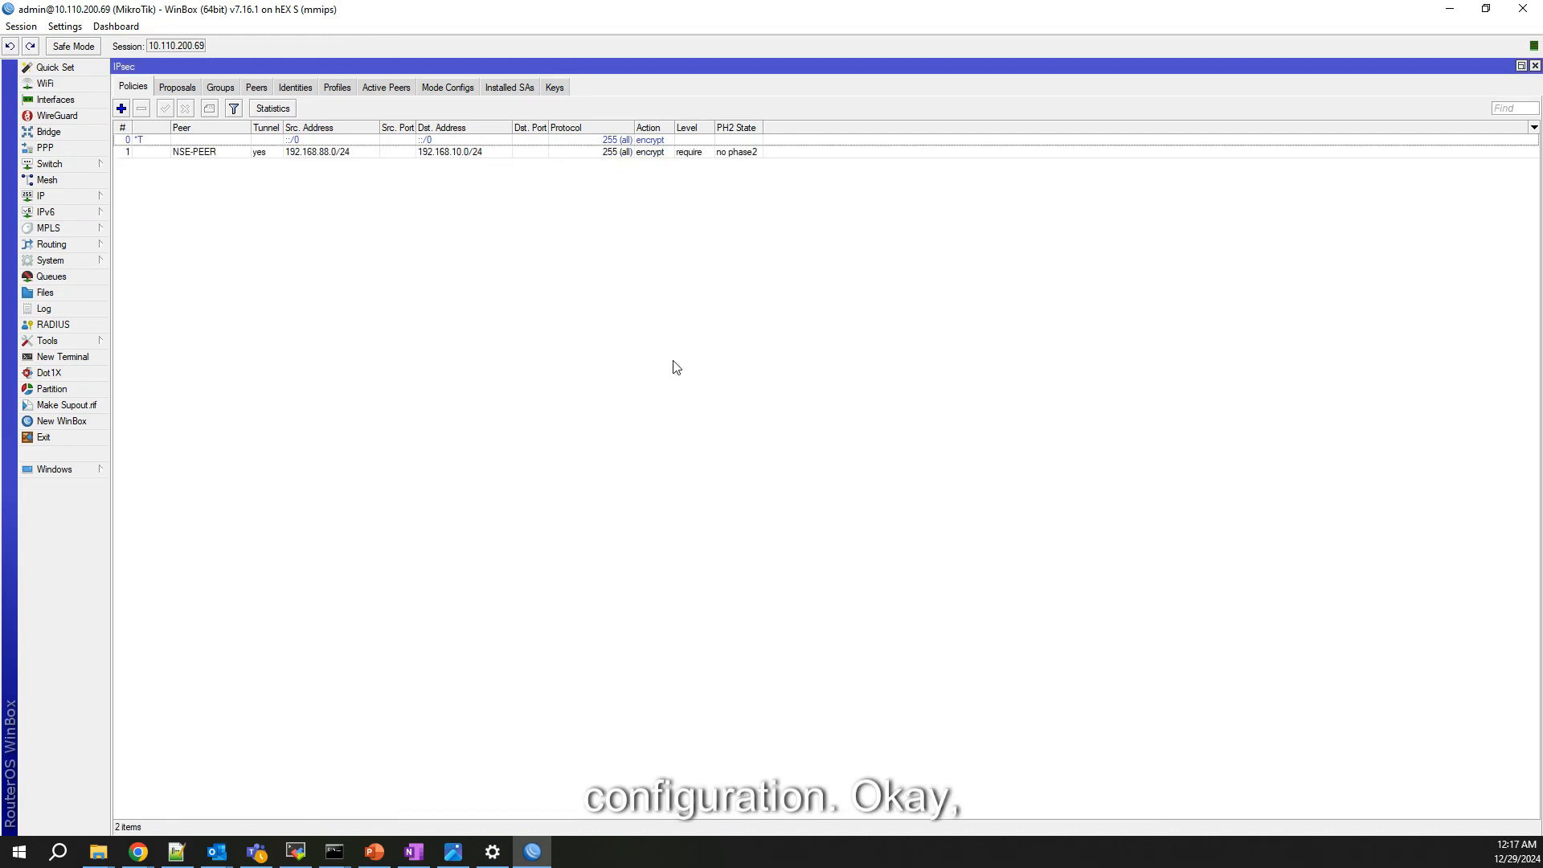
{"action": "left_click", "coordinate": [391, 90]}
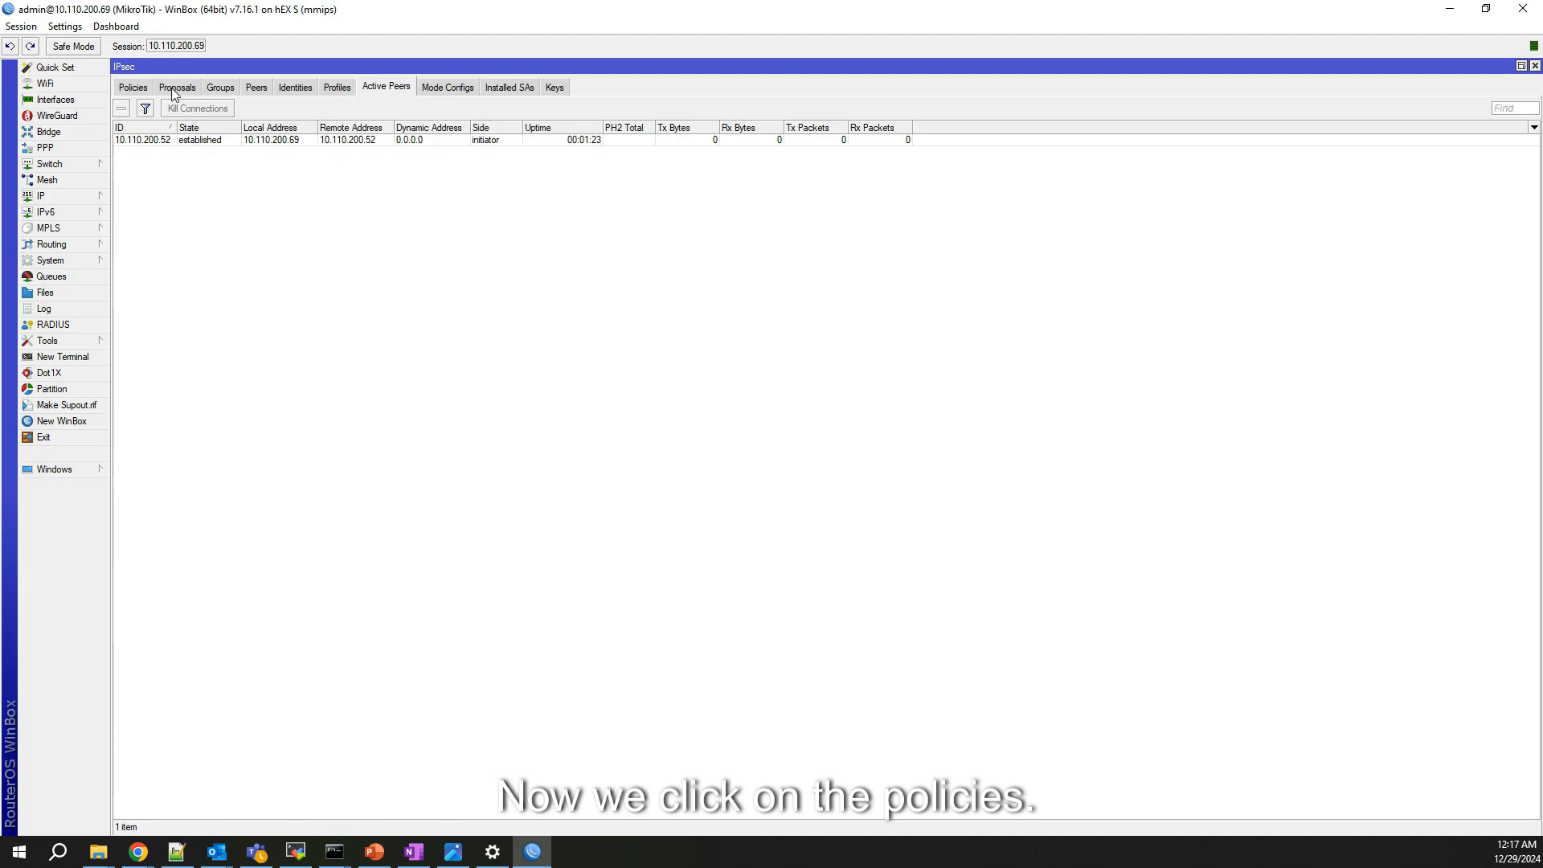
{"action": "left_click", "coordinate": [143, 94]}
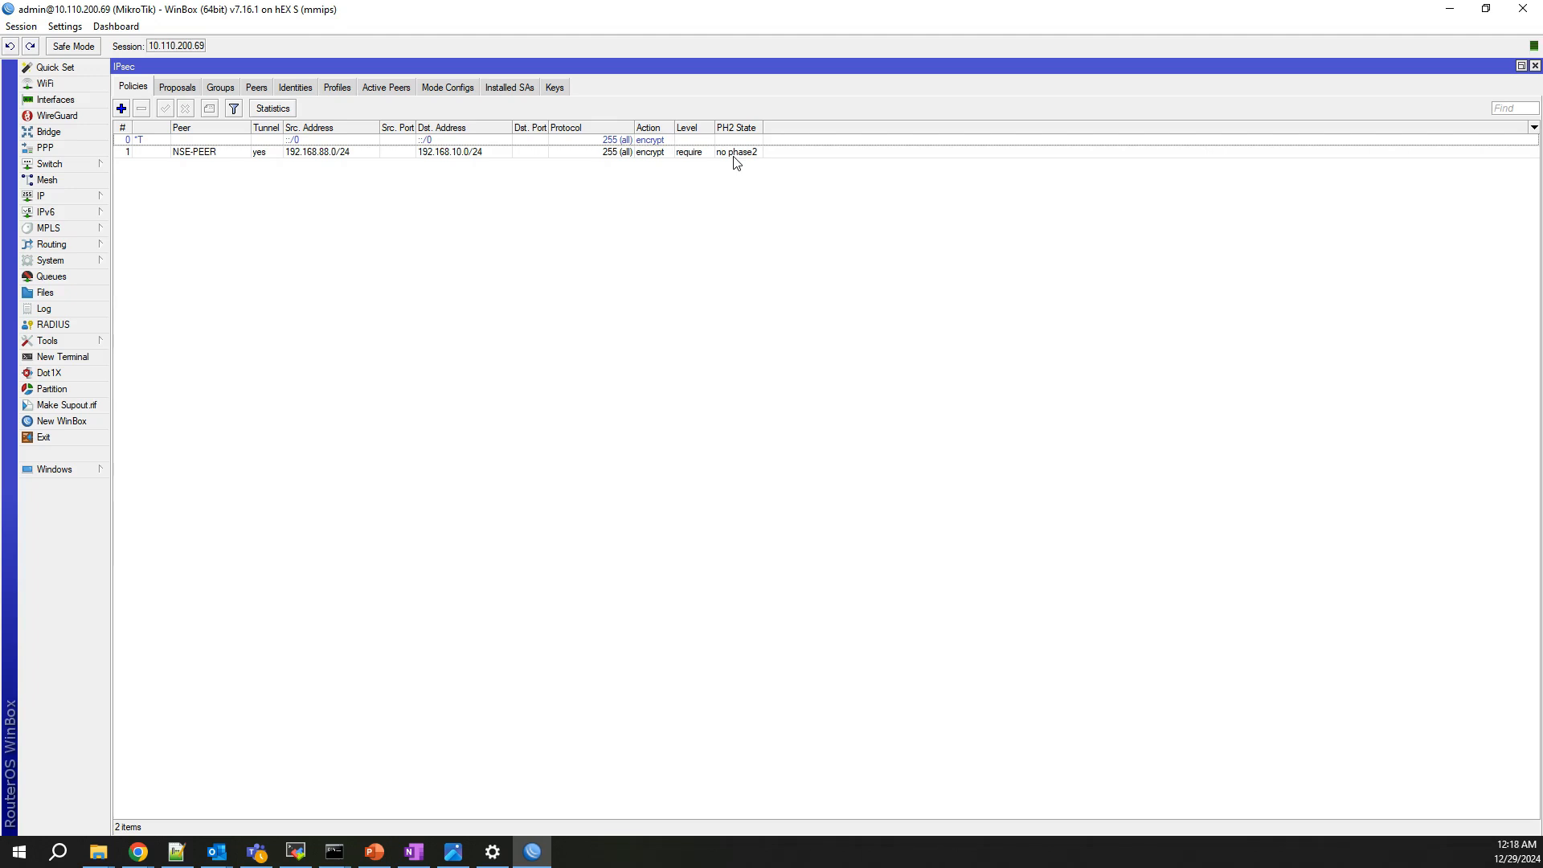
Step: Start a new firewall NAT rule with source 192.168.88.0/24 and destination 192.168.10.0/24
{"action": "left_click", "coordinate": [65, 197]}
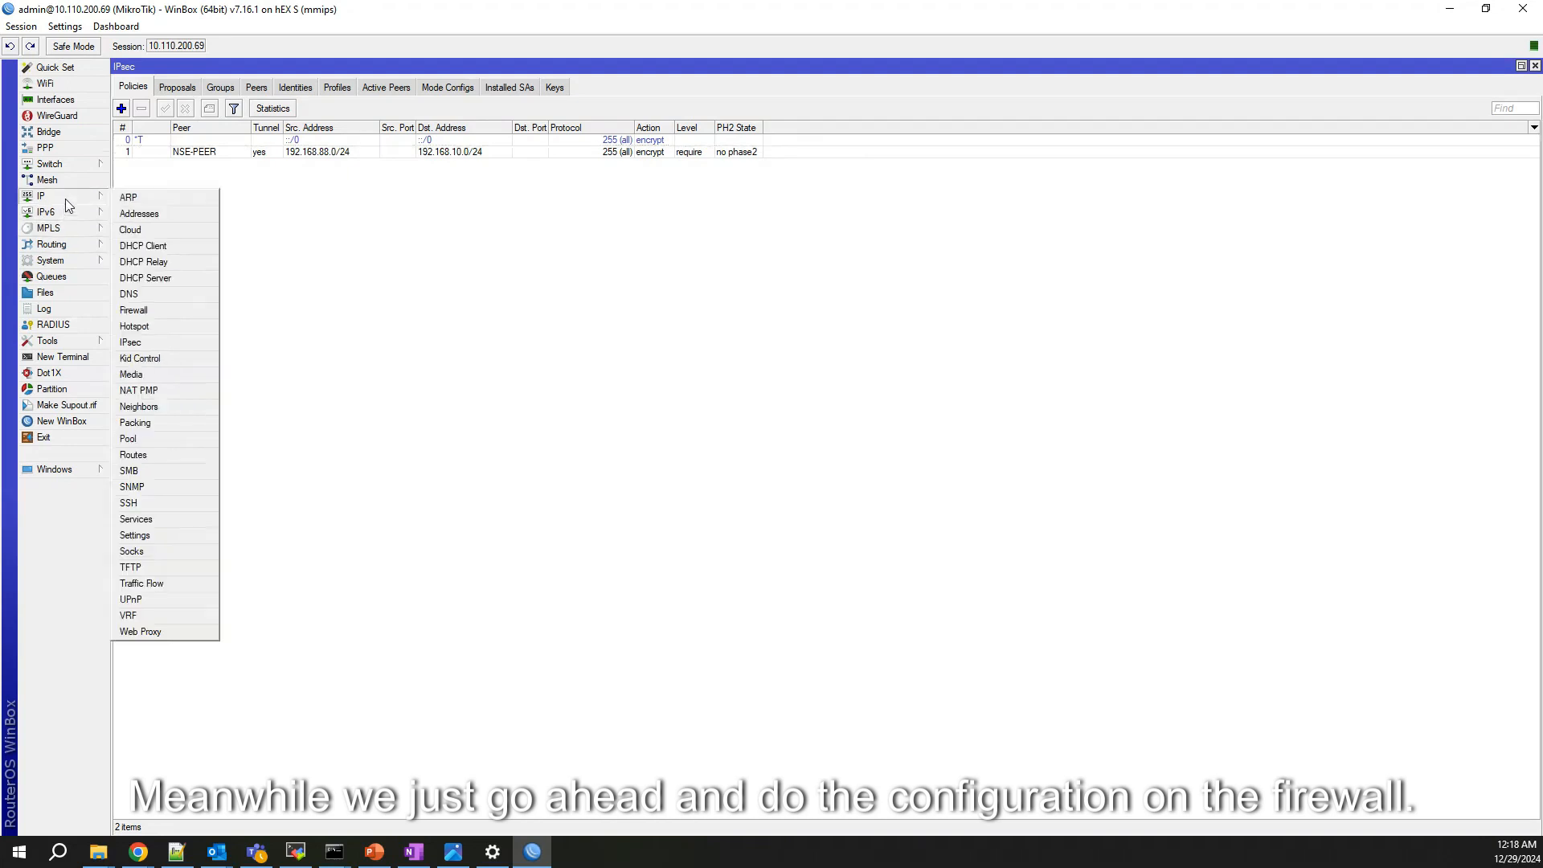
{"action": "left_click", "coordinate": [162, 312]}
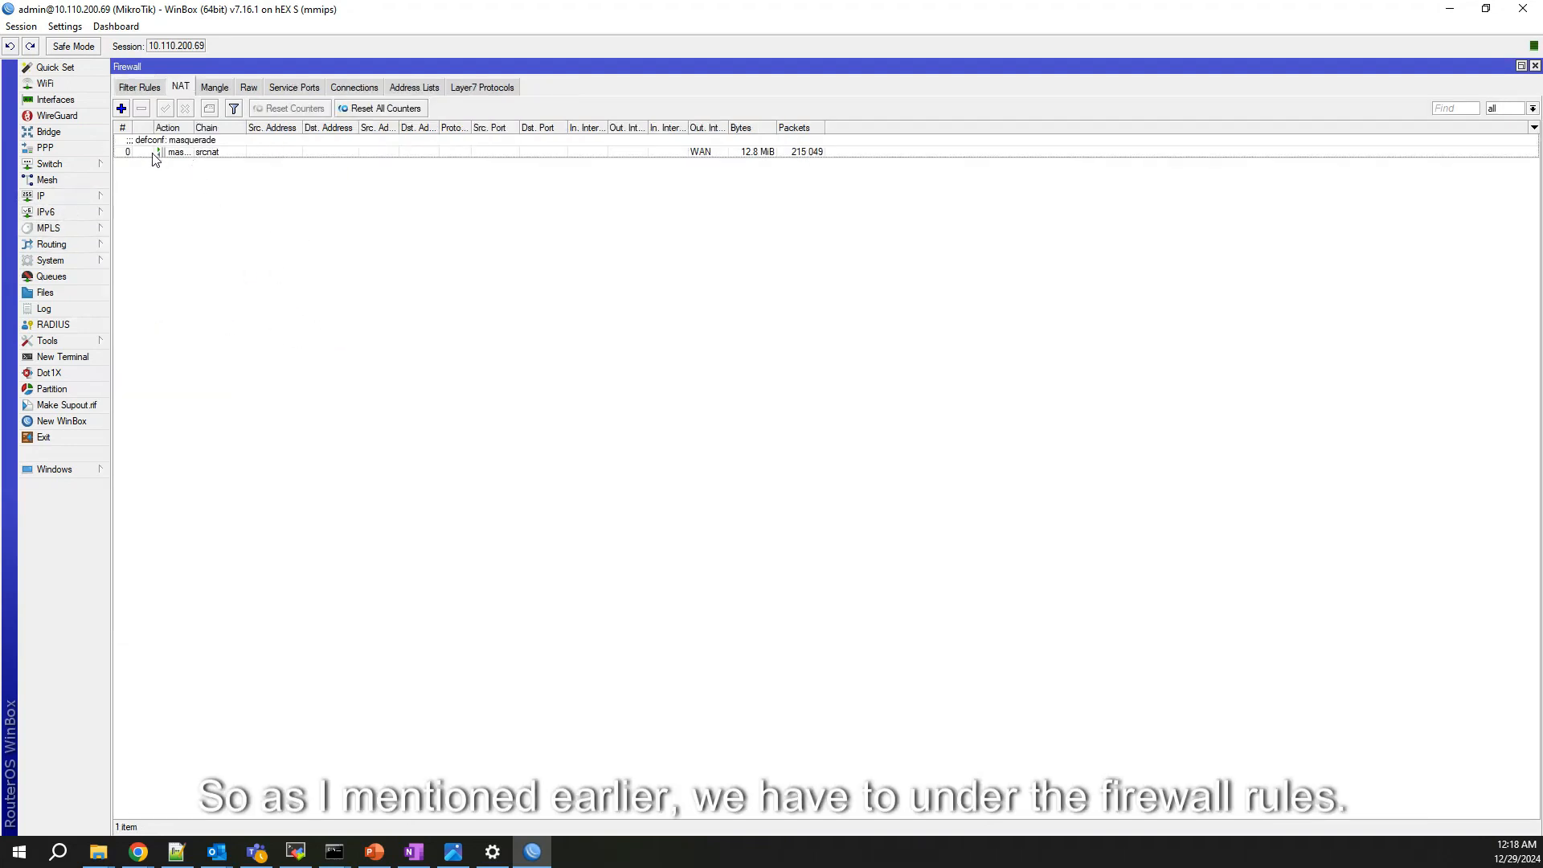
{"action": "left_click", "coordinate": [122, 110]}
{"action": "left_click", "coordinate": [712, 244]}
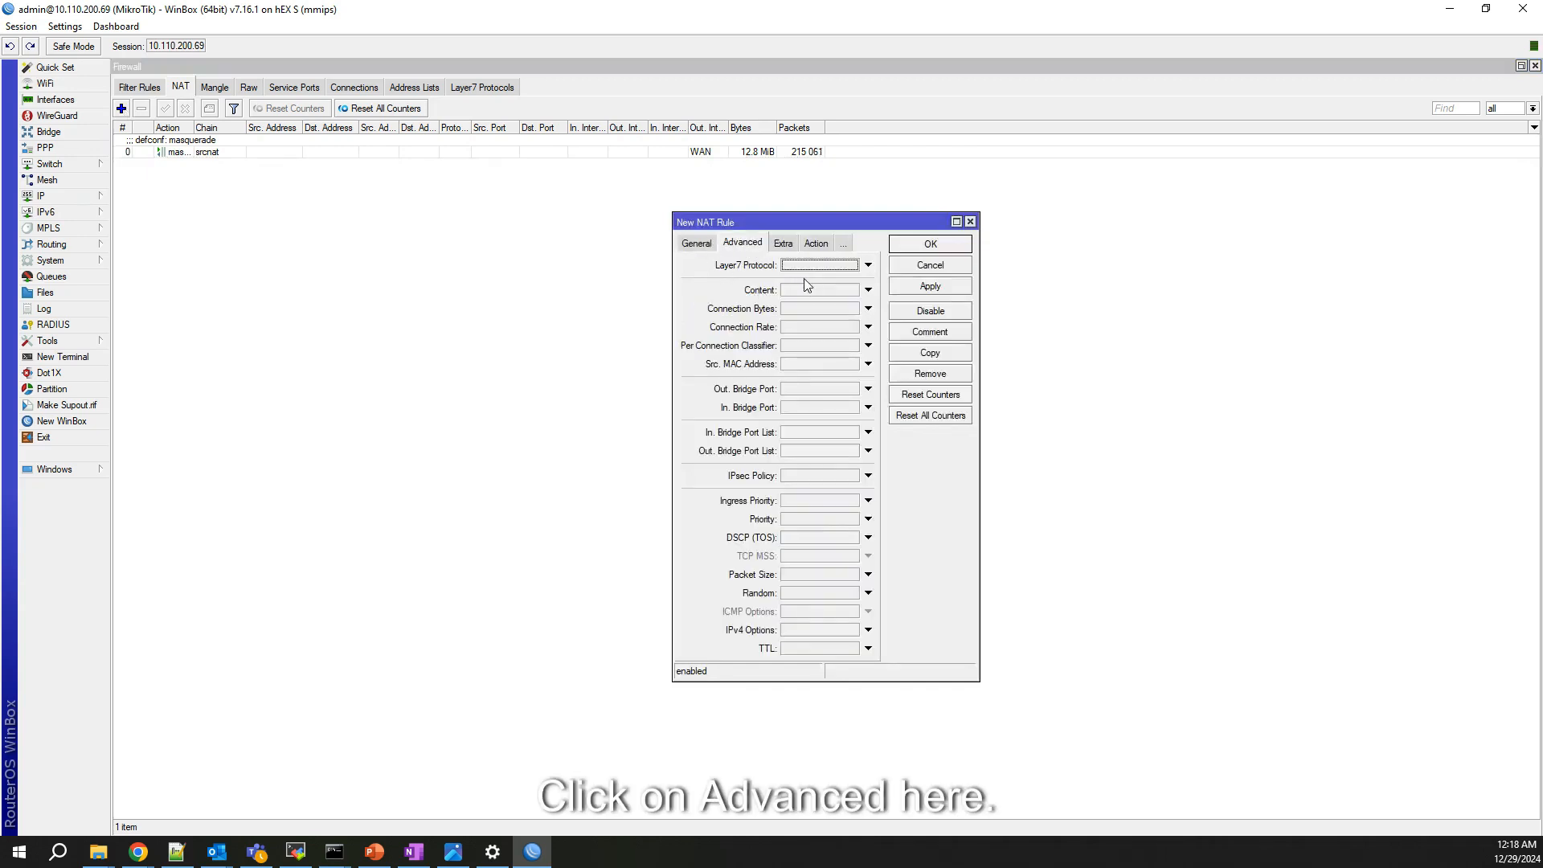
{"action": "left_click", "coordinate": [702, 246]}
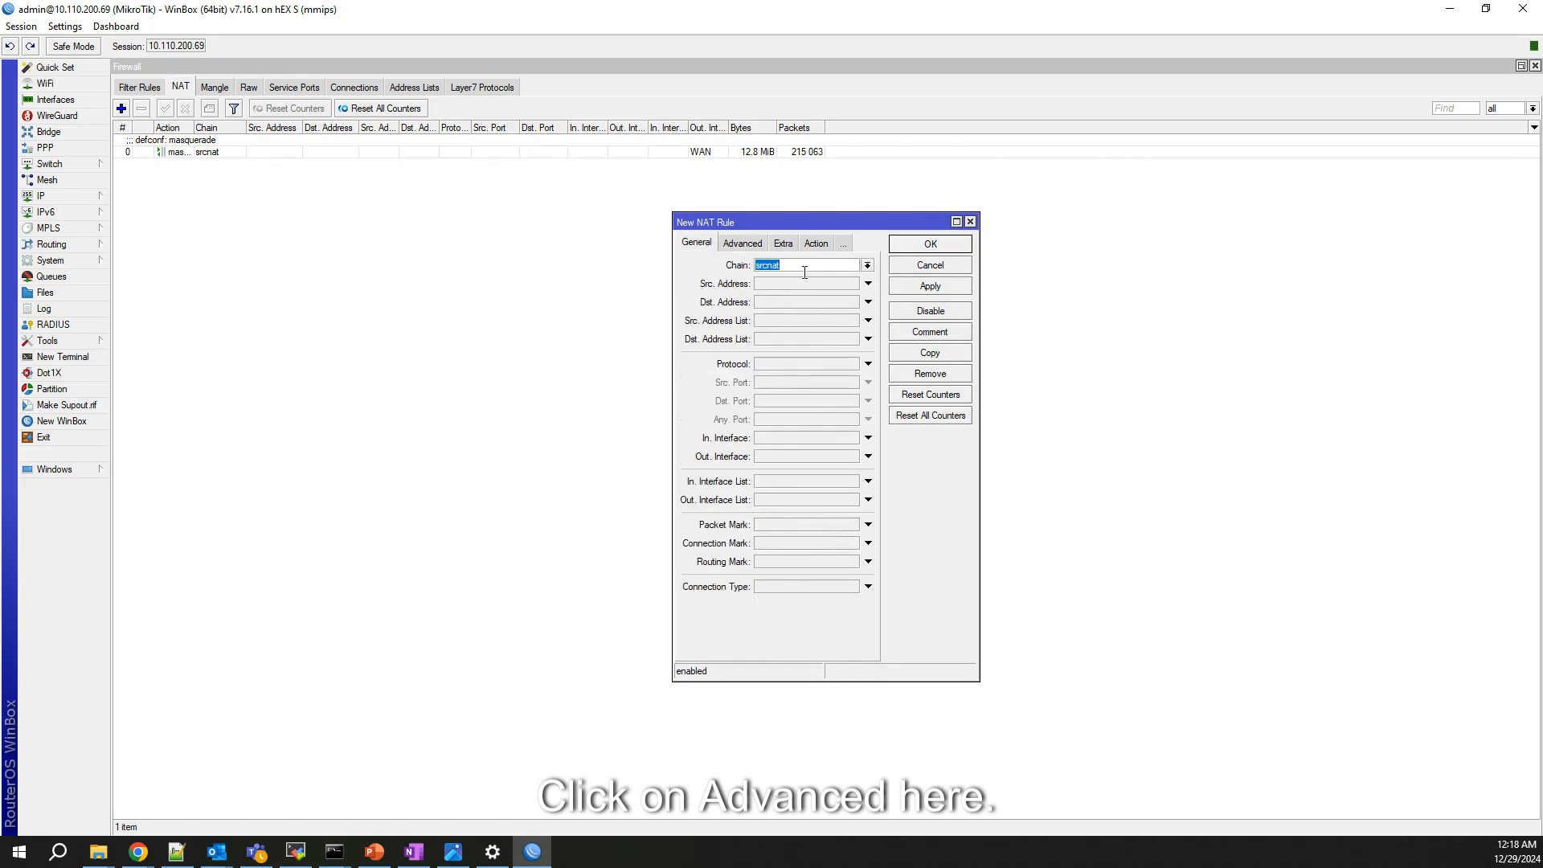
{"action": "left_click", "coordinate": [772, 284]}
{"action": "type", "text": "192.168."}
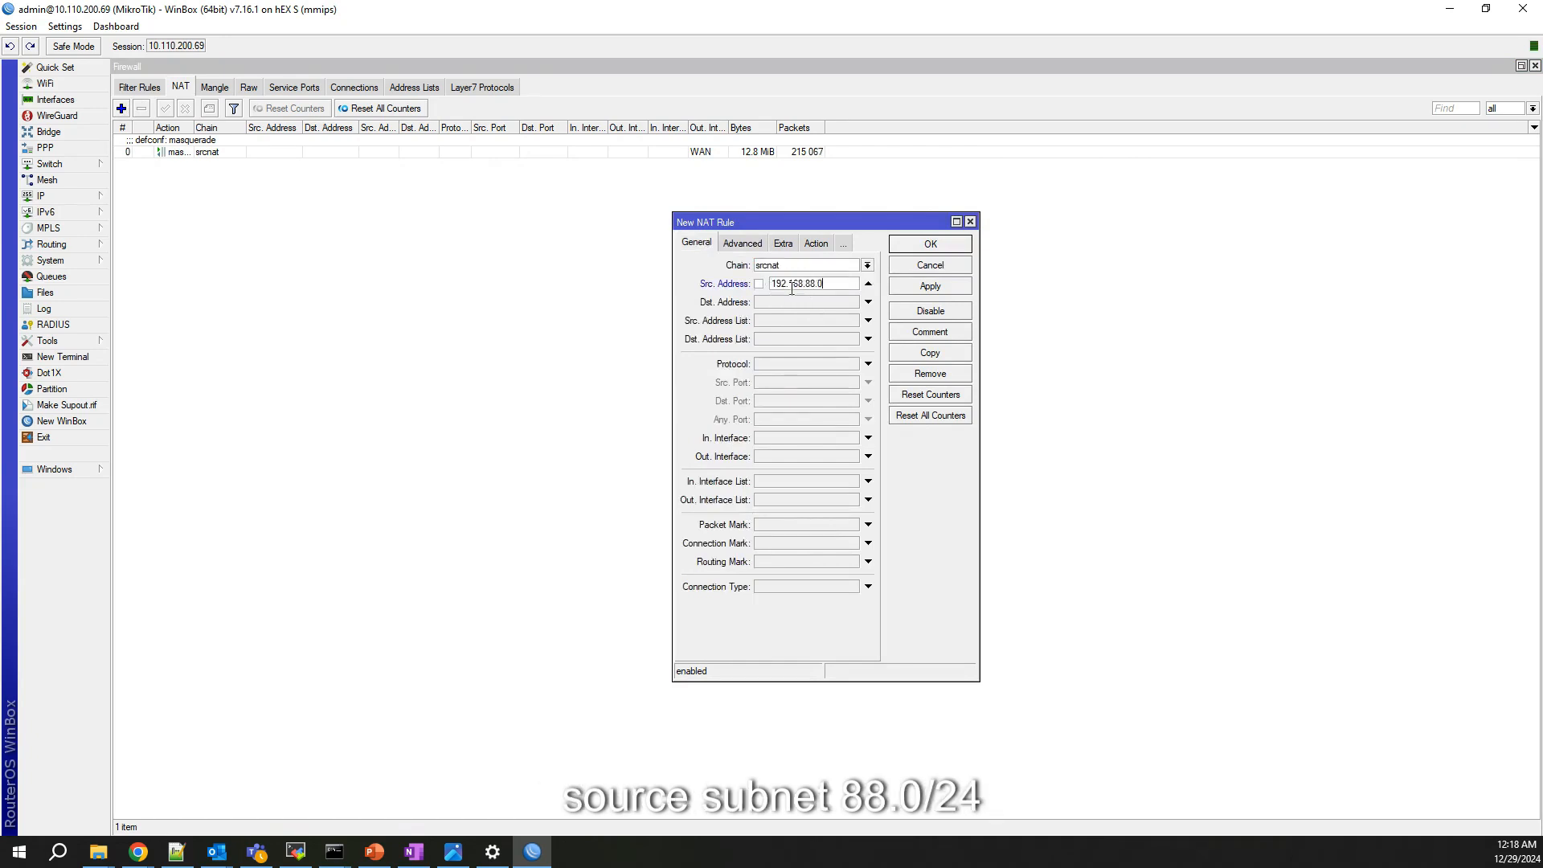
{"action": "type", "text": "88.0/24"}
{"action": "key", "text": "Tab"}
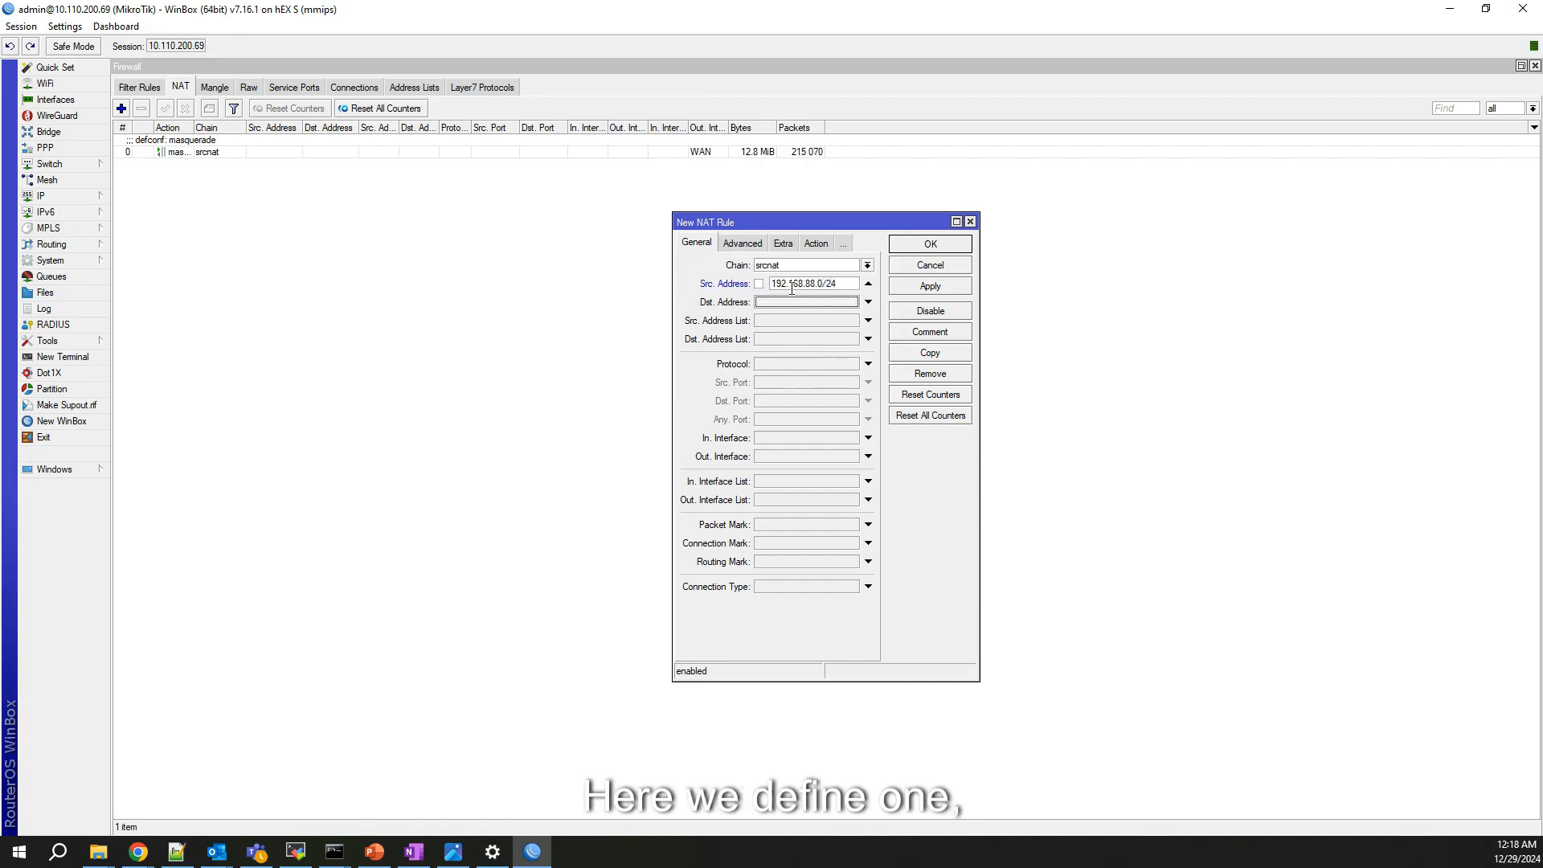
{"action": "type", "text": "192.168.10.0/24"}
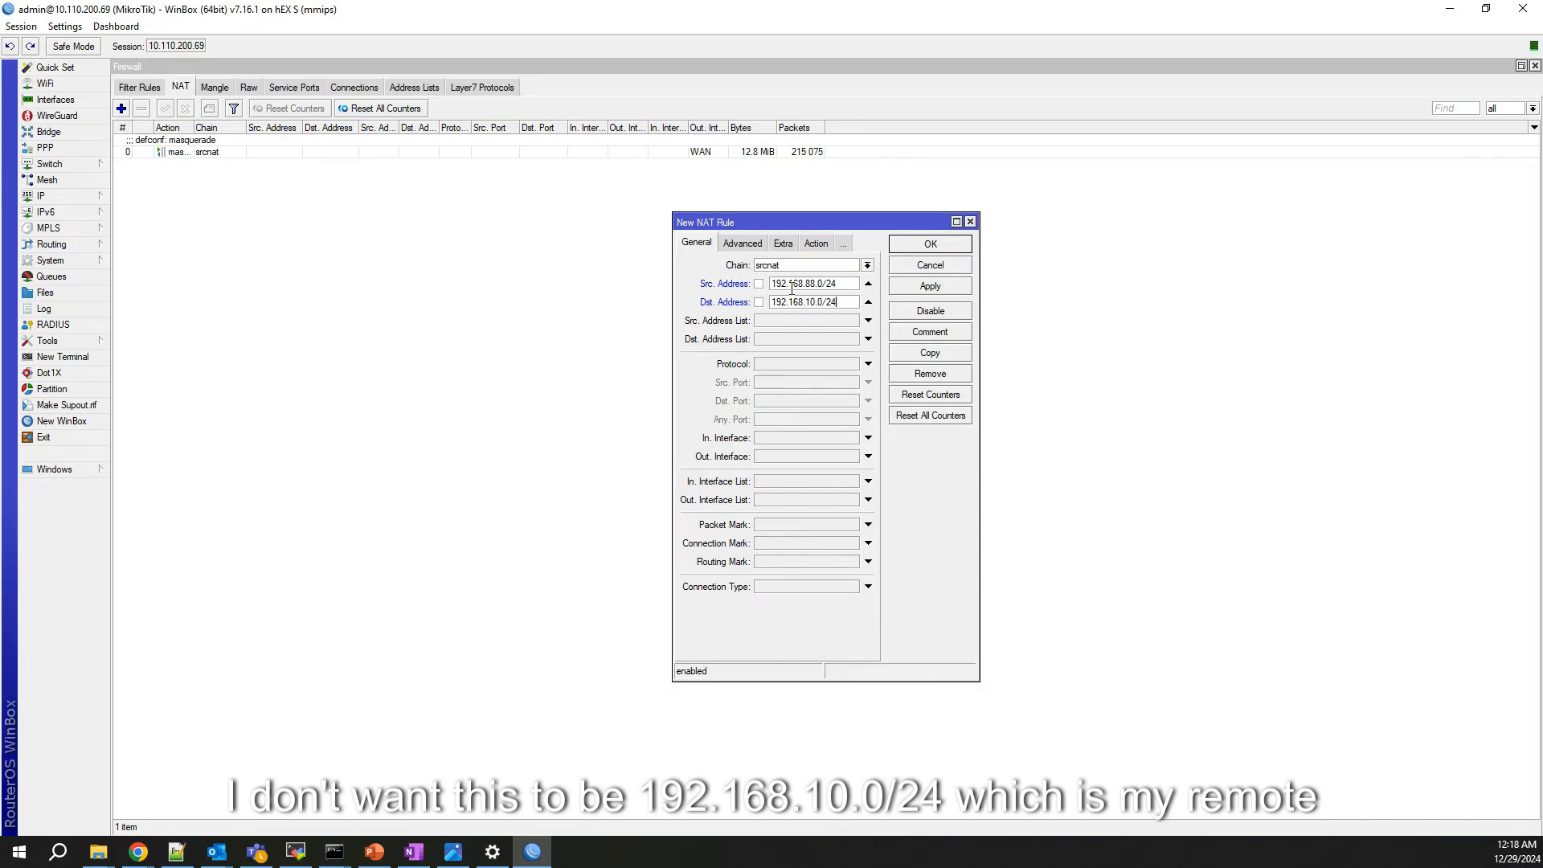
Step: Set the NAT rule's action to accept with logging enabled and save it
{"action": "left_click", "coordinate": [815, 243]}
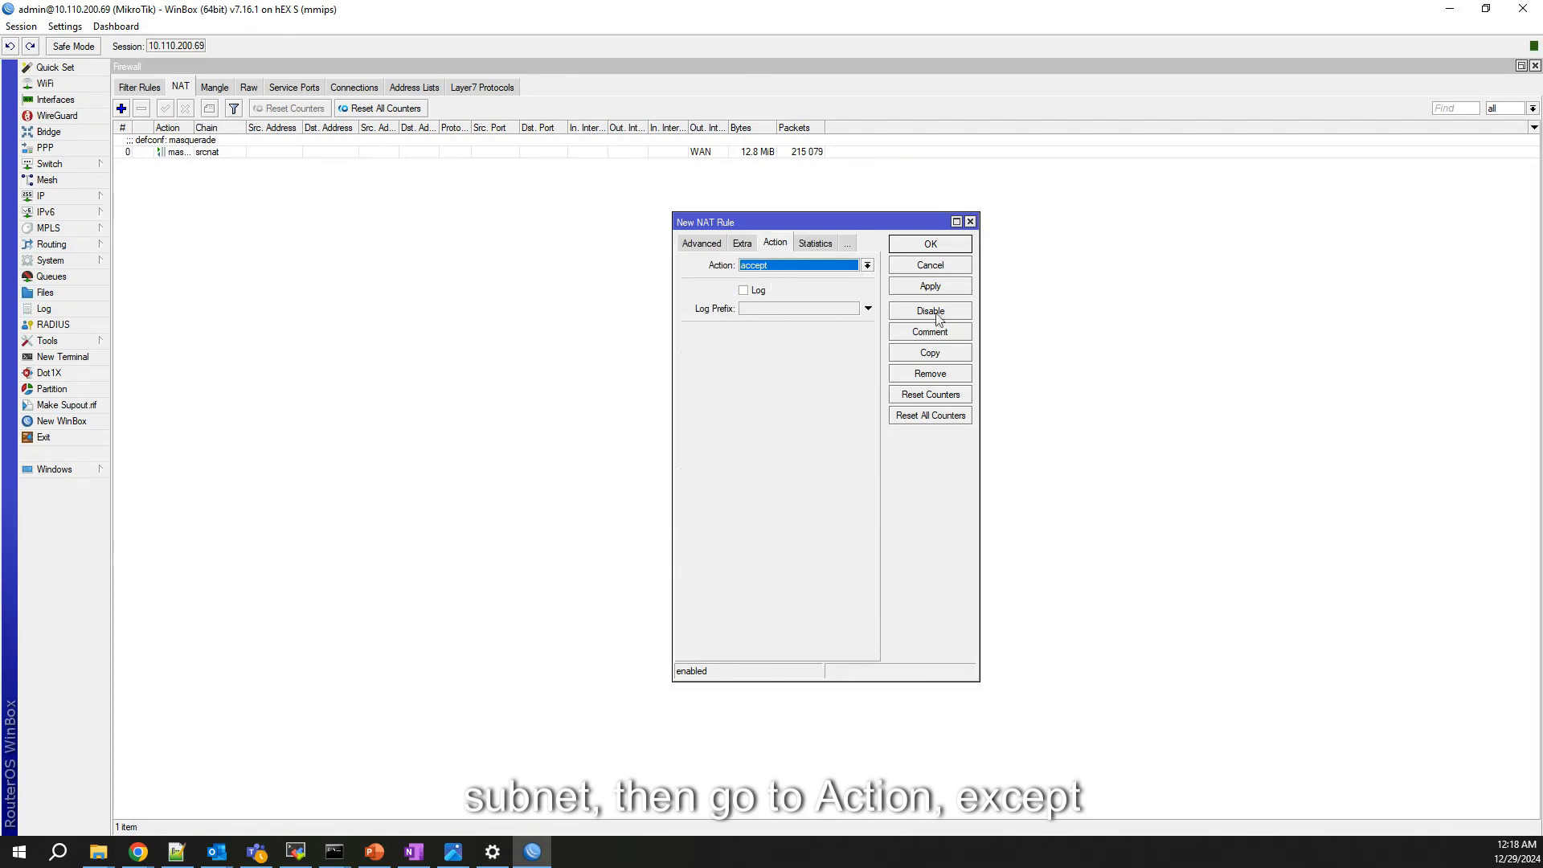
{"action": "left_click", "coordinate": [830, 244]}
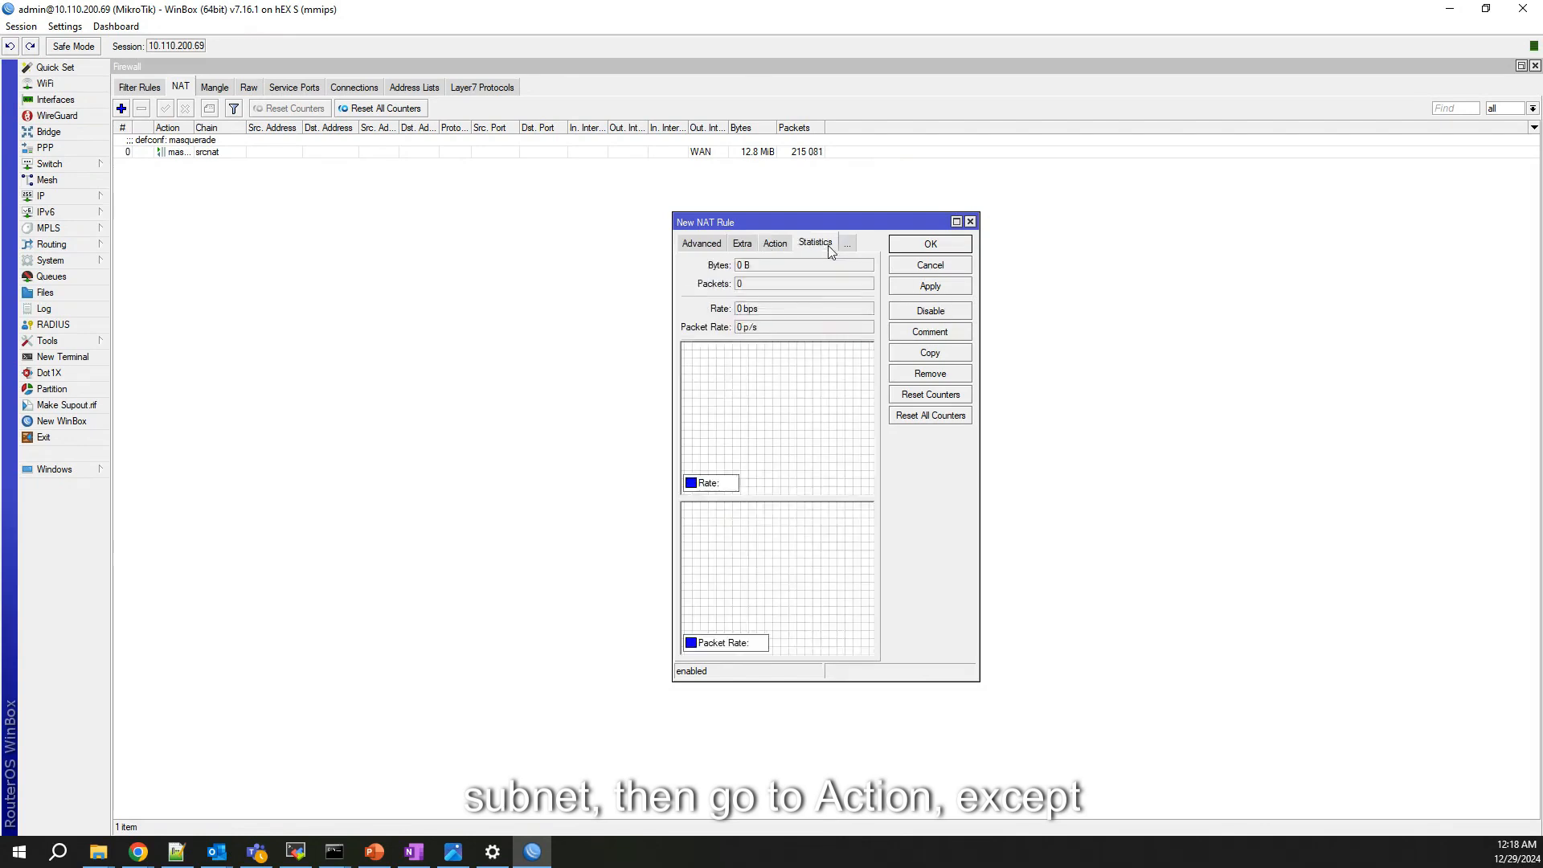
{"action": "left_click", "coordinate": [775, 243]}
{"action": "left_click", "coordinate": [744, 290]}
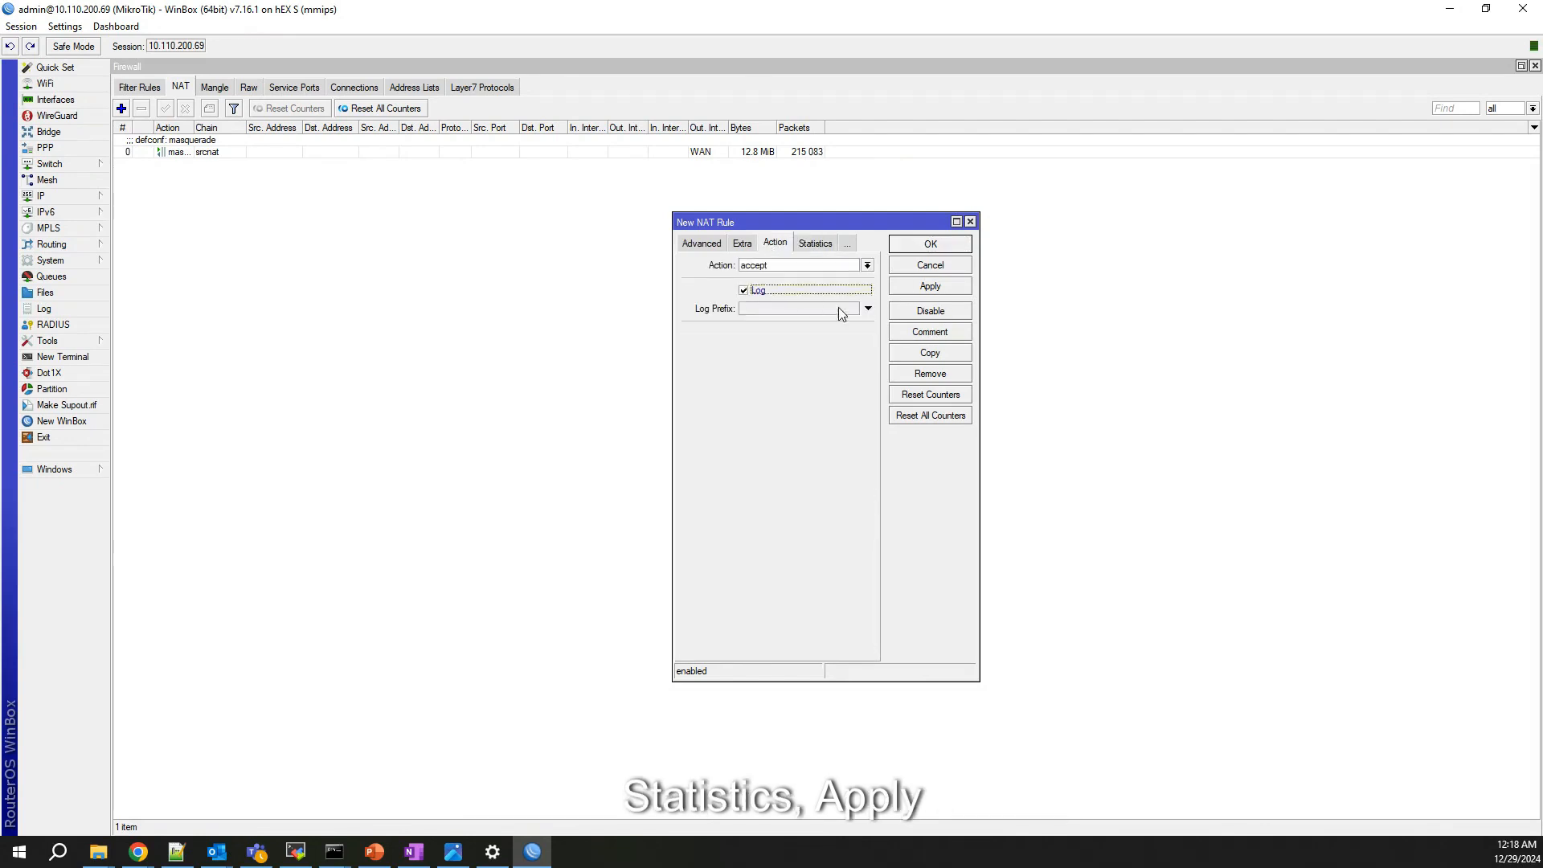
{"action": "left_click", "coordinate": [930, 286]}
{"action": "left_click", "coordinate": [928, 246]}
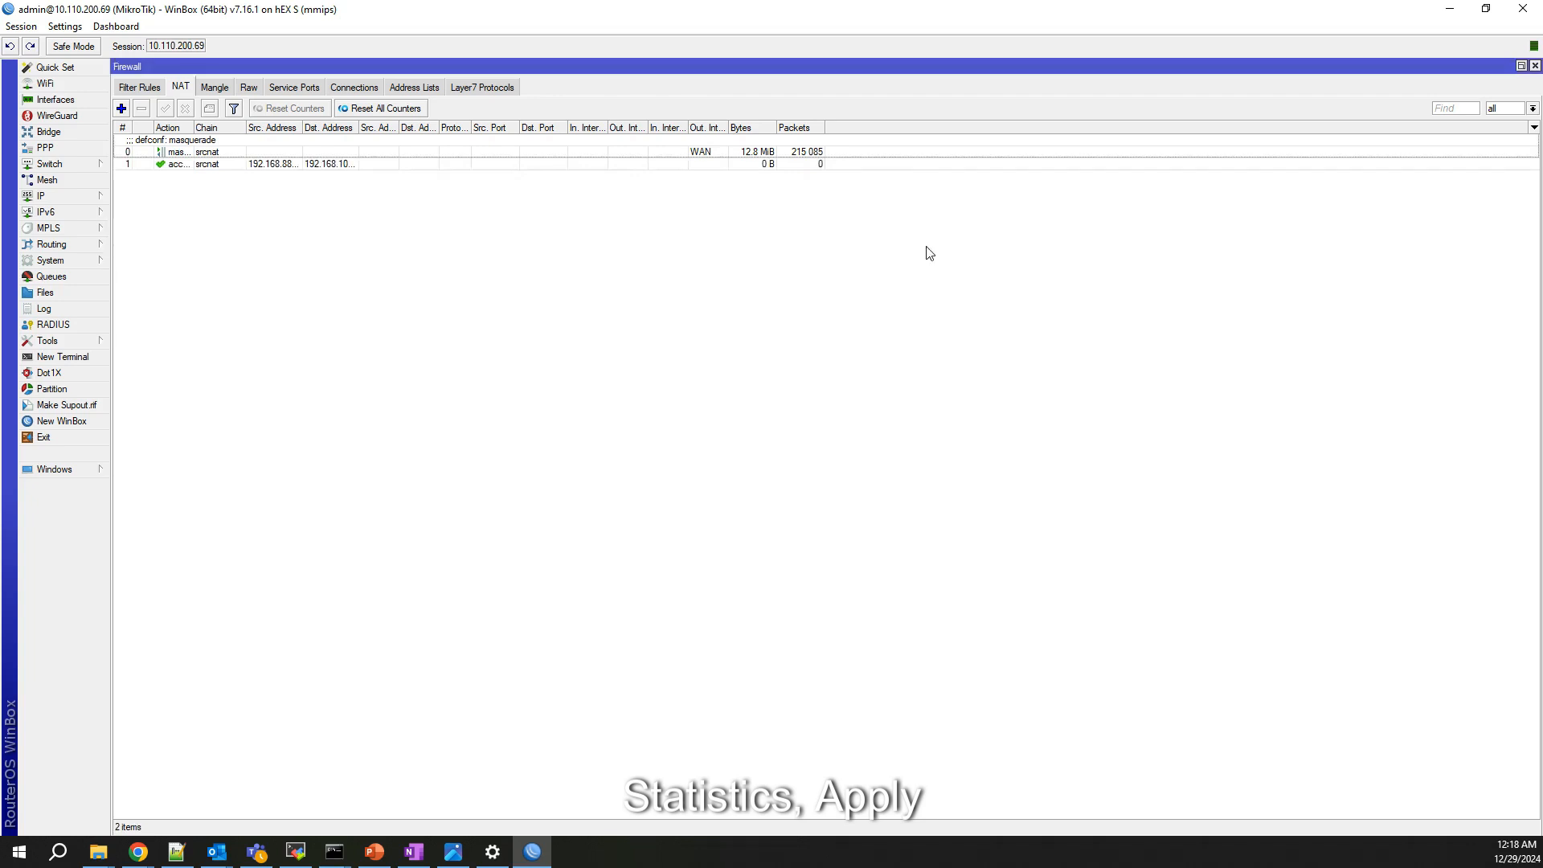
Step: Move the accept rule above the defconf masquerade rule
{"action": "left_click", "coordinate": [235, 166]}
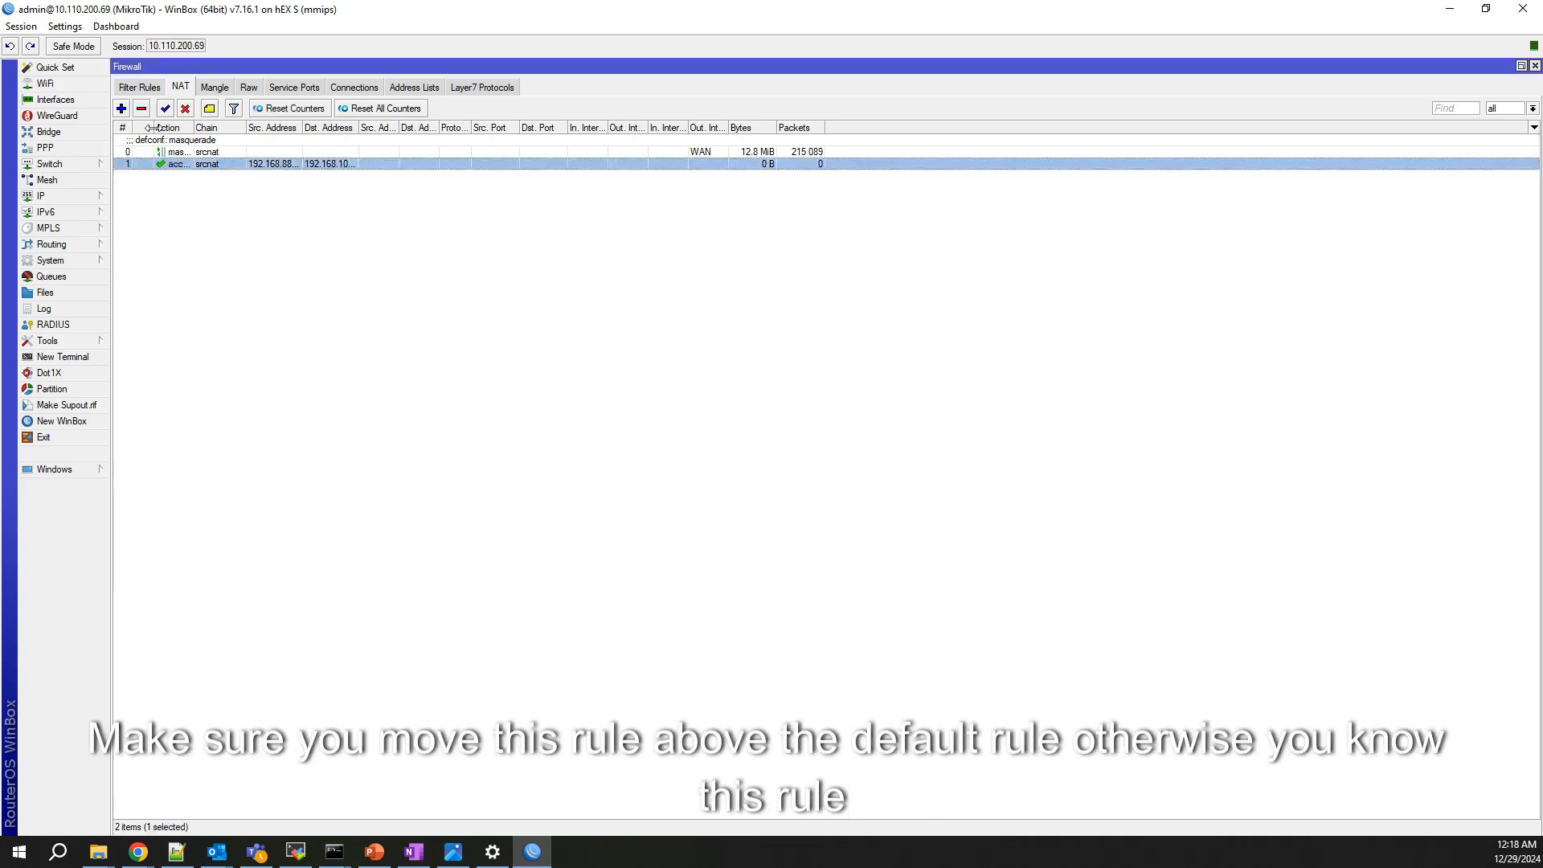
{"action": "left_click_drag", "start_coordinate": [233, 165], "coordinate": [238, 151]}
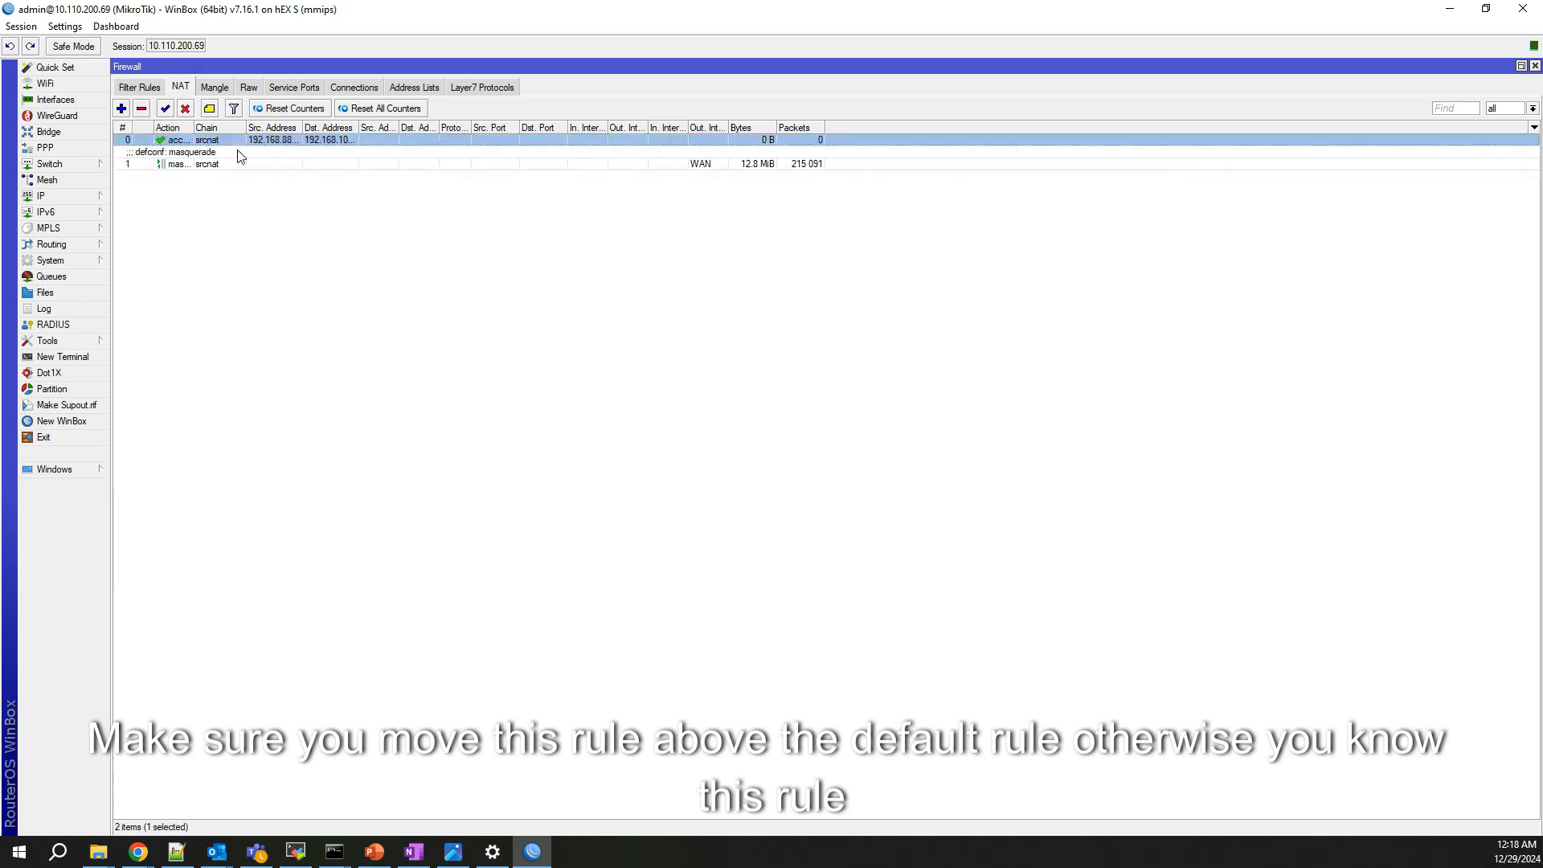
{"action": "left_click", "coordinate": [282, 252]}
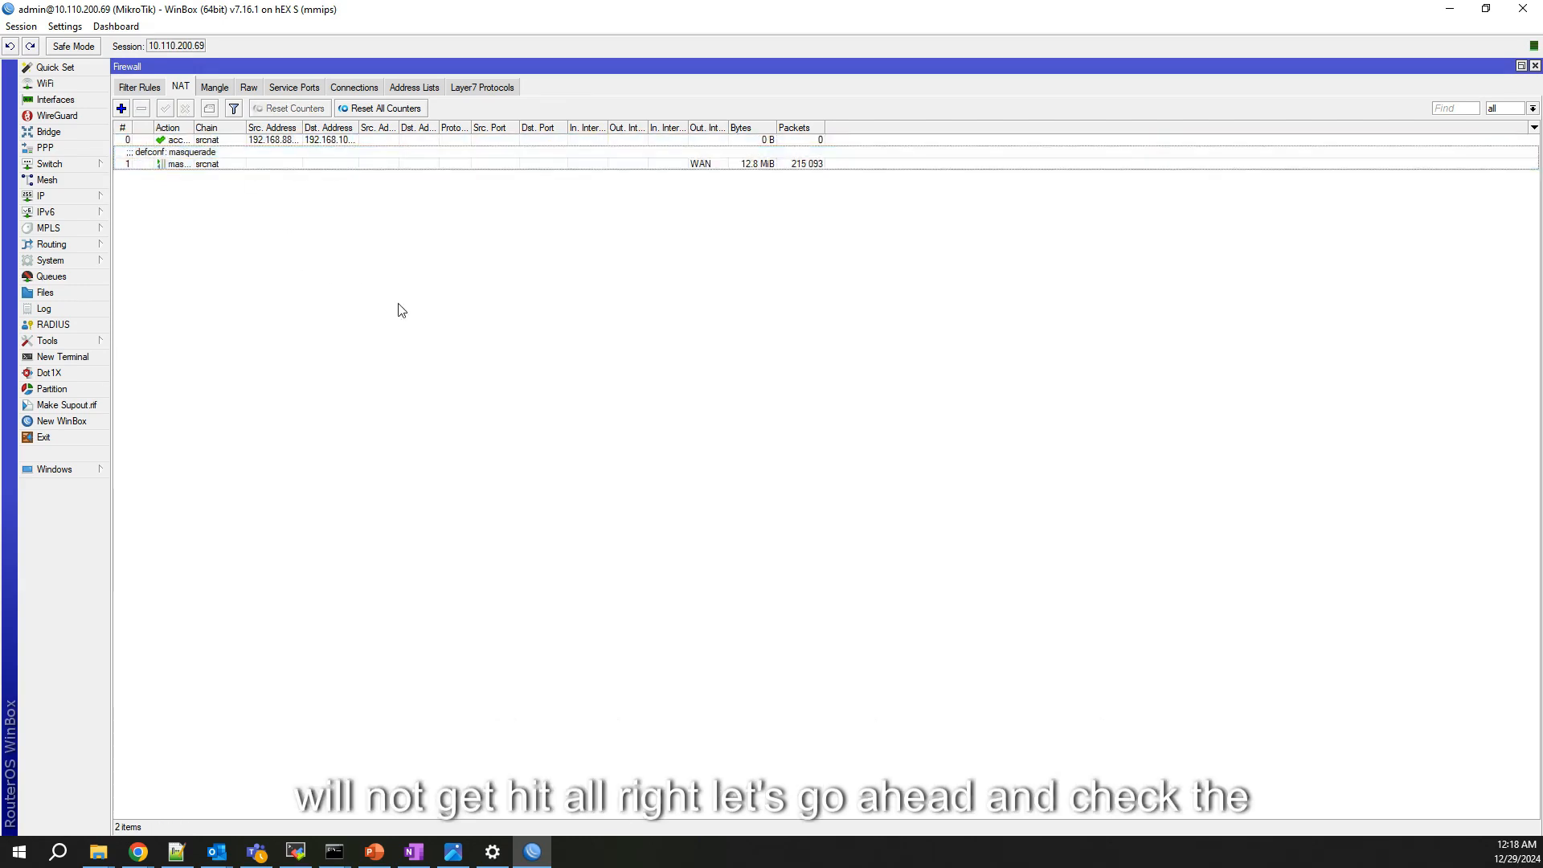
Step: Open the IPsec policies in WinBox and check that NSE-PEER still shows 'no phase2'
{"action": "left_click", "coordinate": [72, 196]}
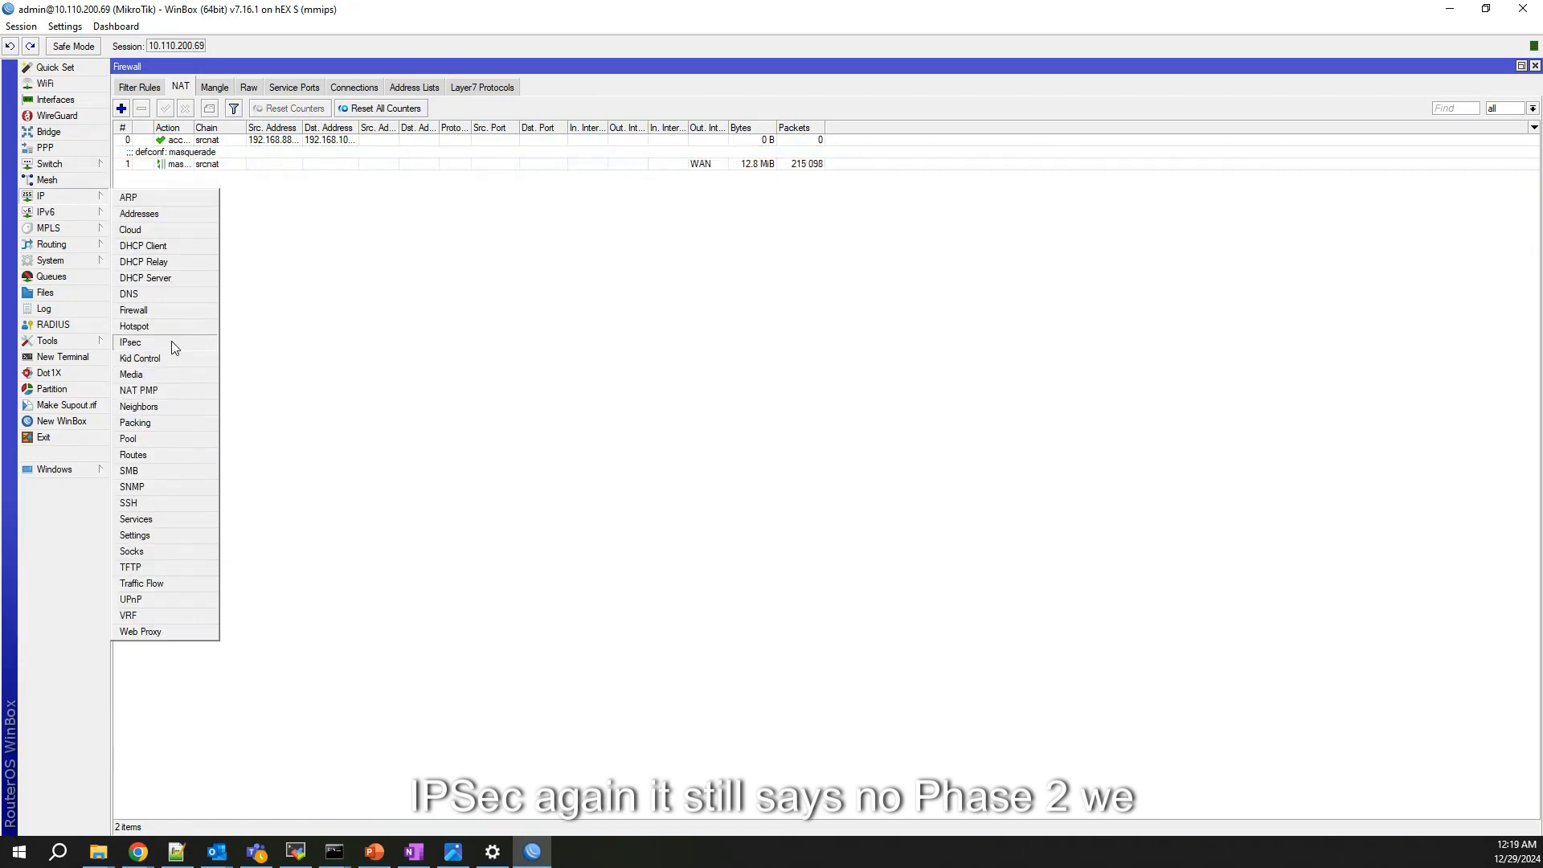
{"action": "left_click", "coordinate": [171, 342]}
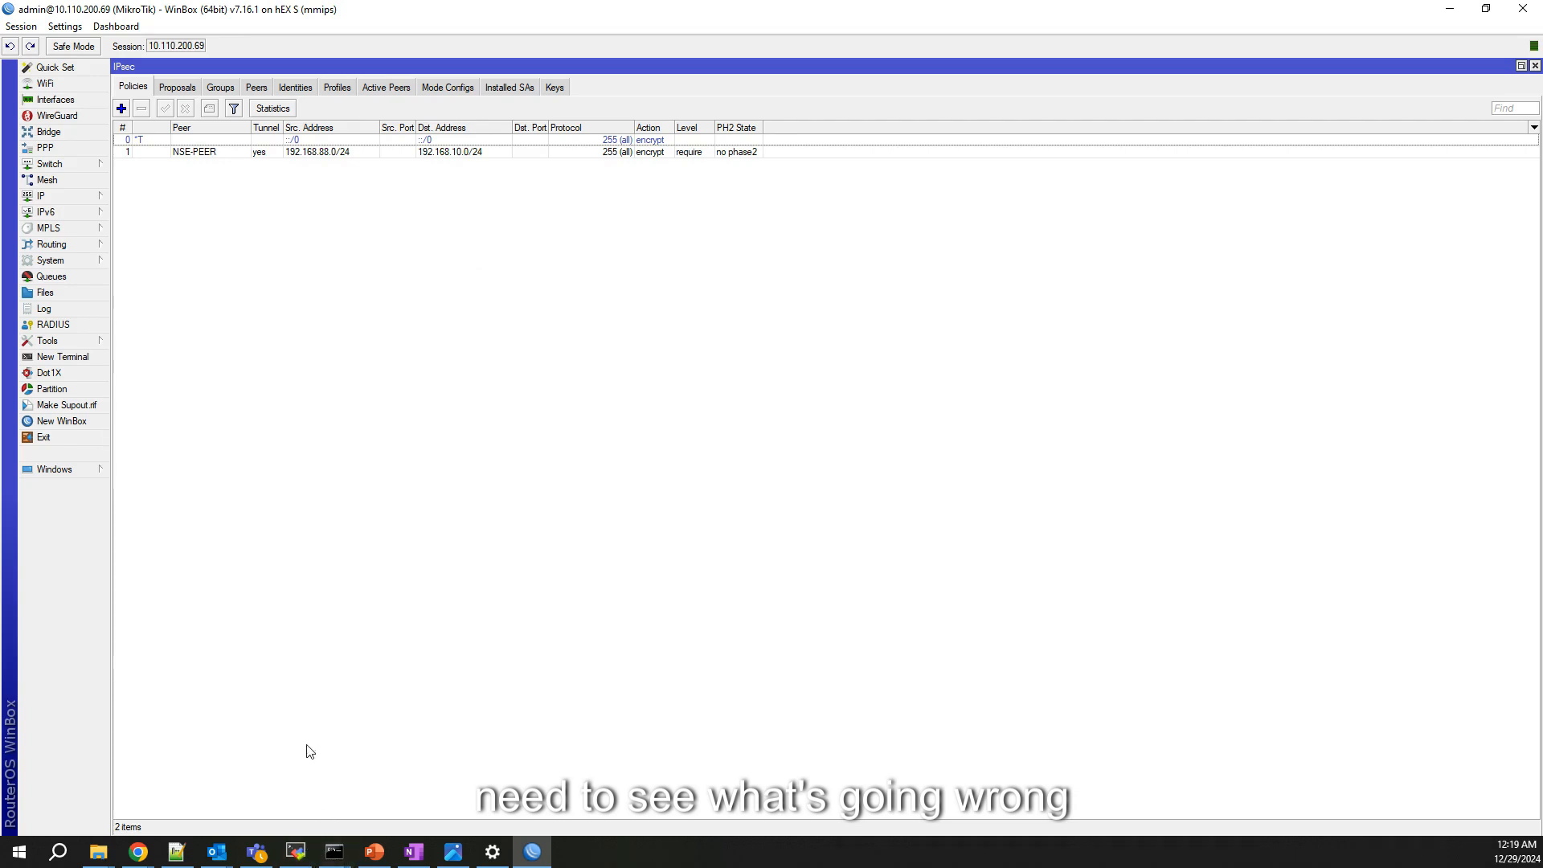
{"action": "left_click", "coordinate": [138, 852]}
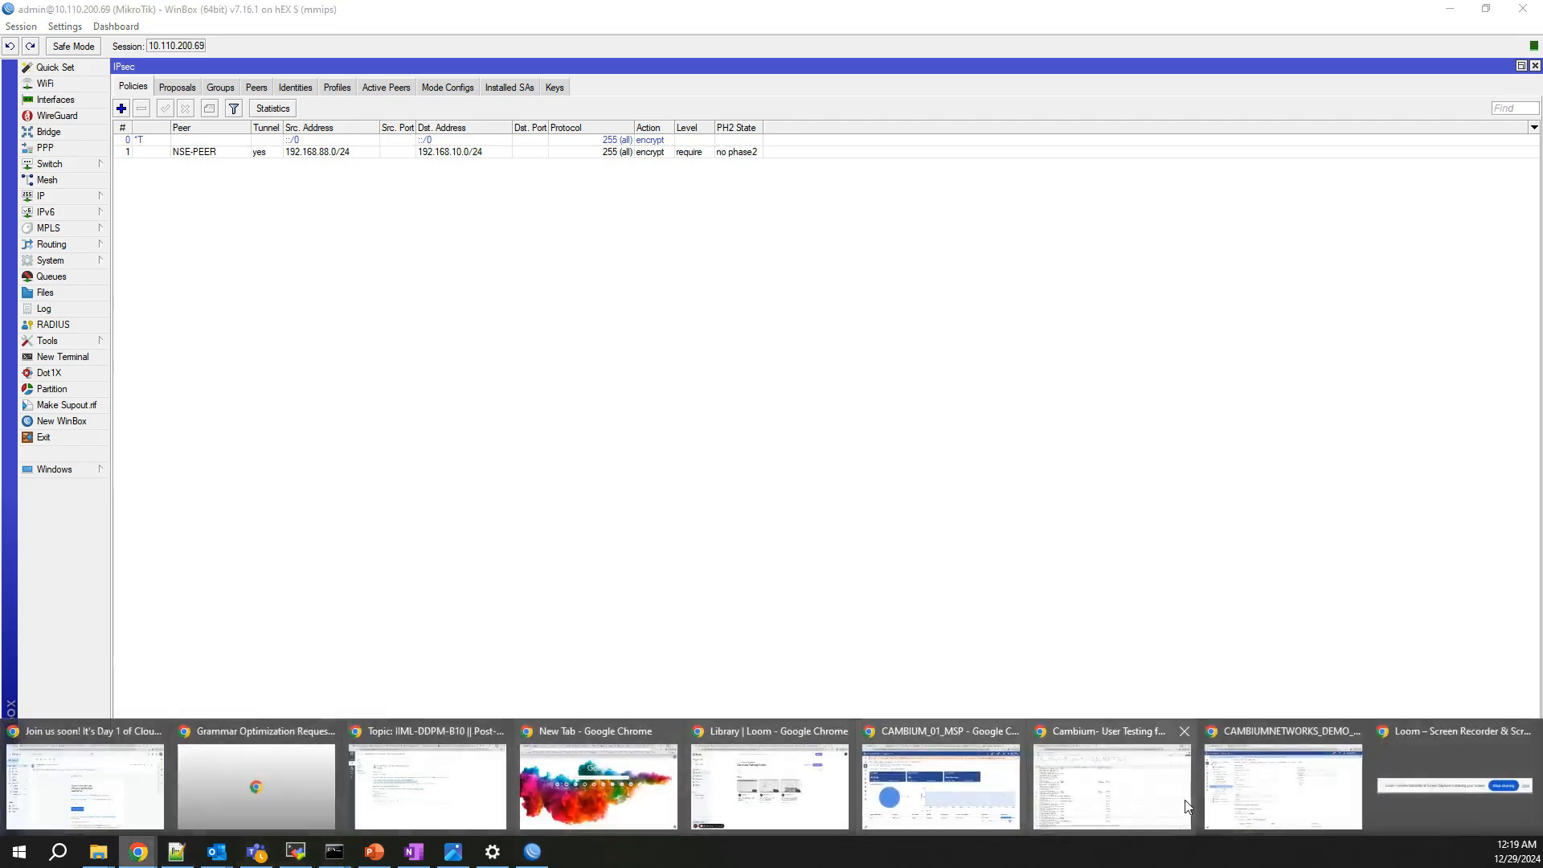
Step: In cnMaestro, view the NSE's VPN Sites status under Network
{"action": "left_click", "coordinate": [1291, 815]}
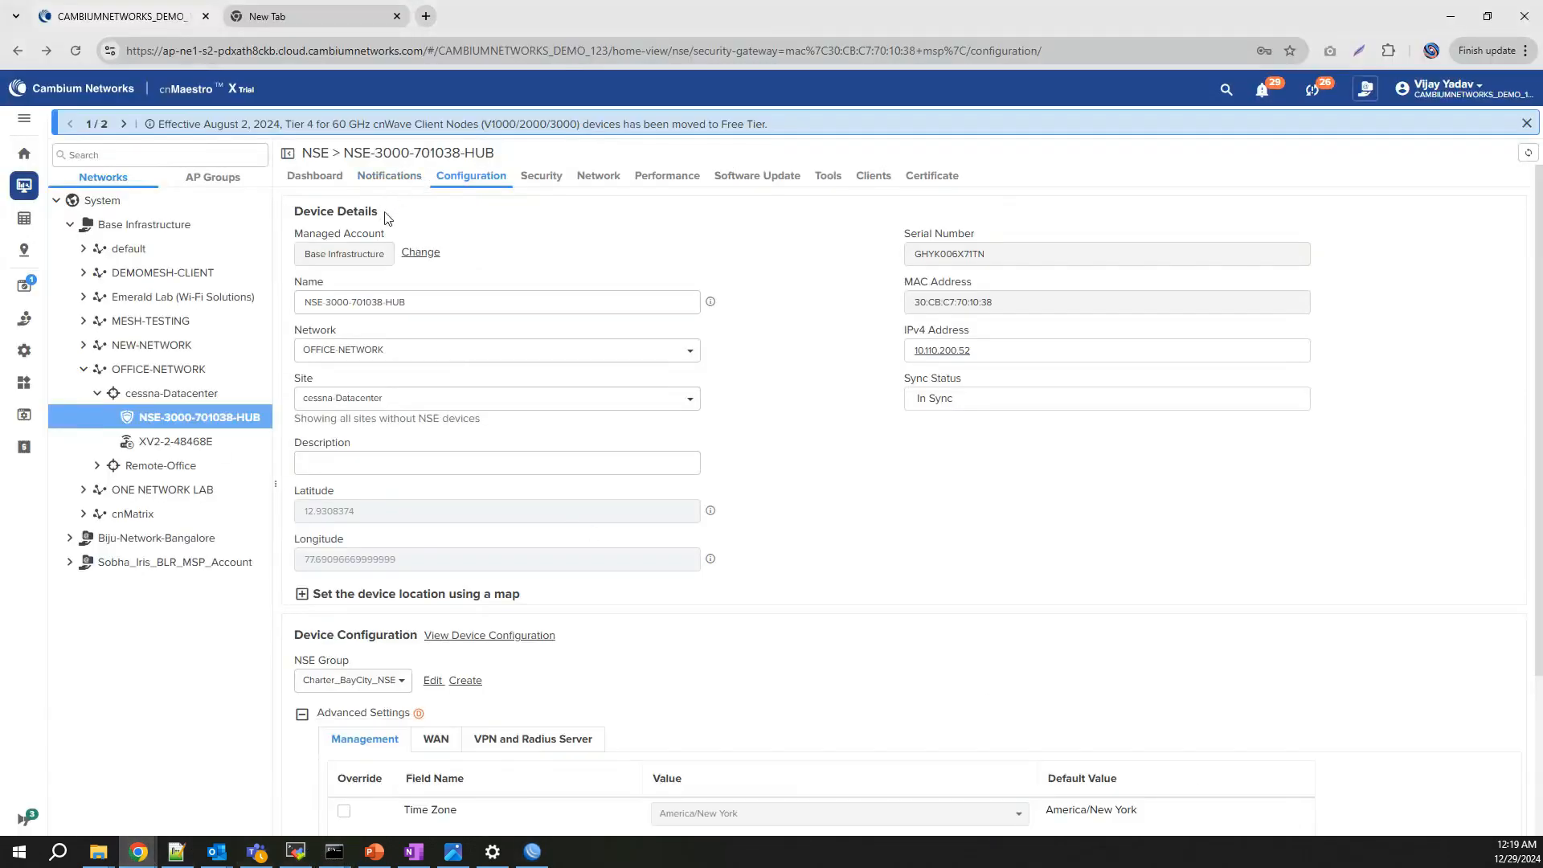
{"action": "left_click", "coordinate": [596, 176]}
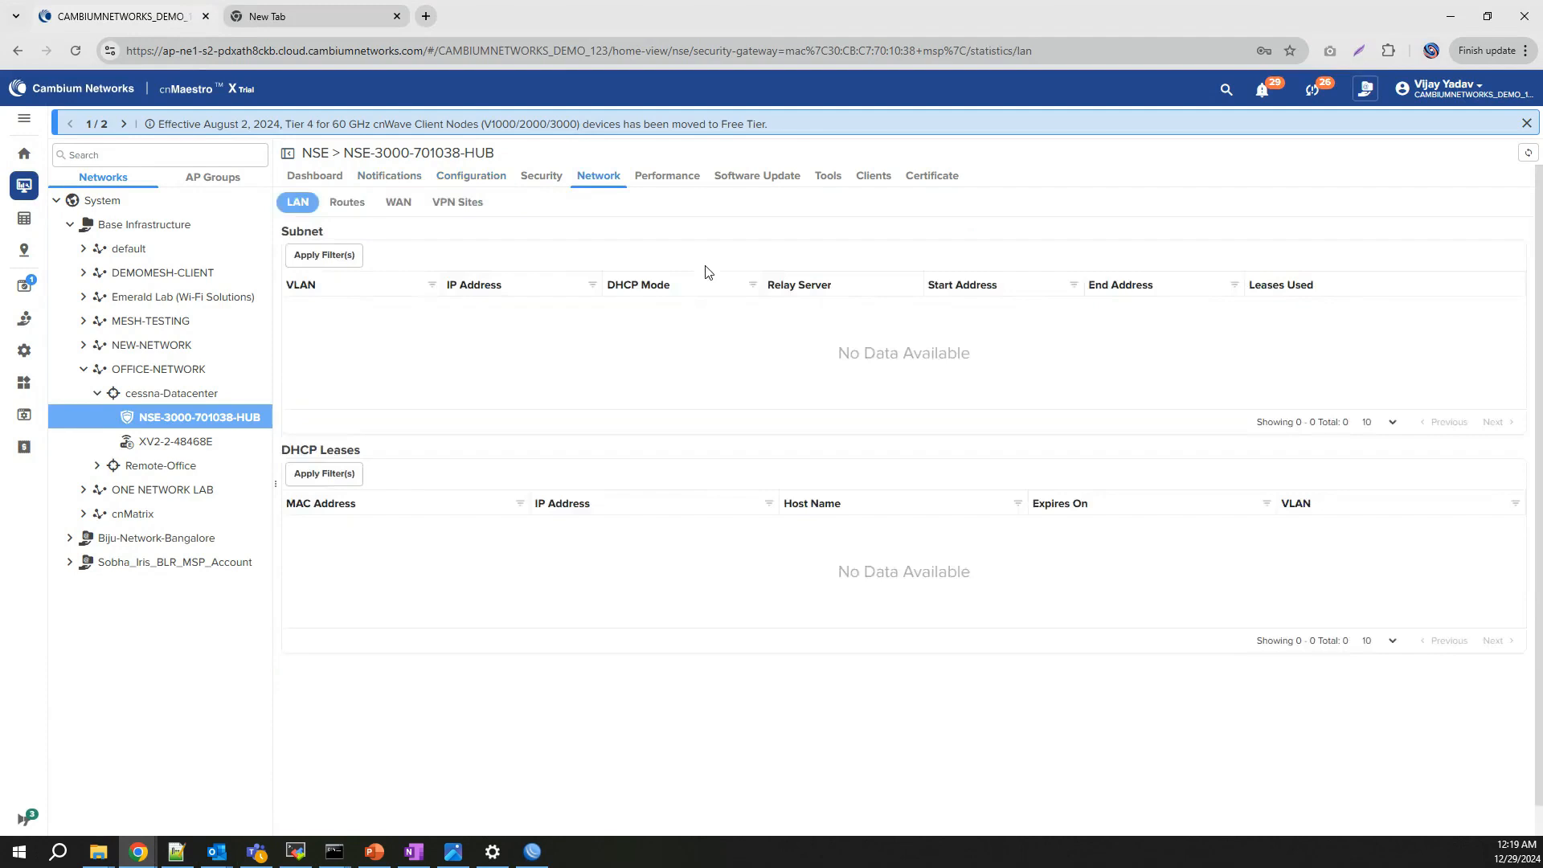
{"action": "left_click", "coordinate": [470, 210]}
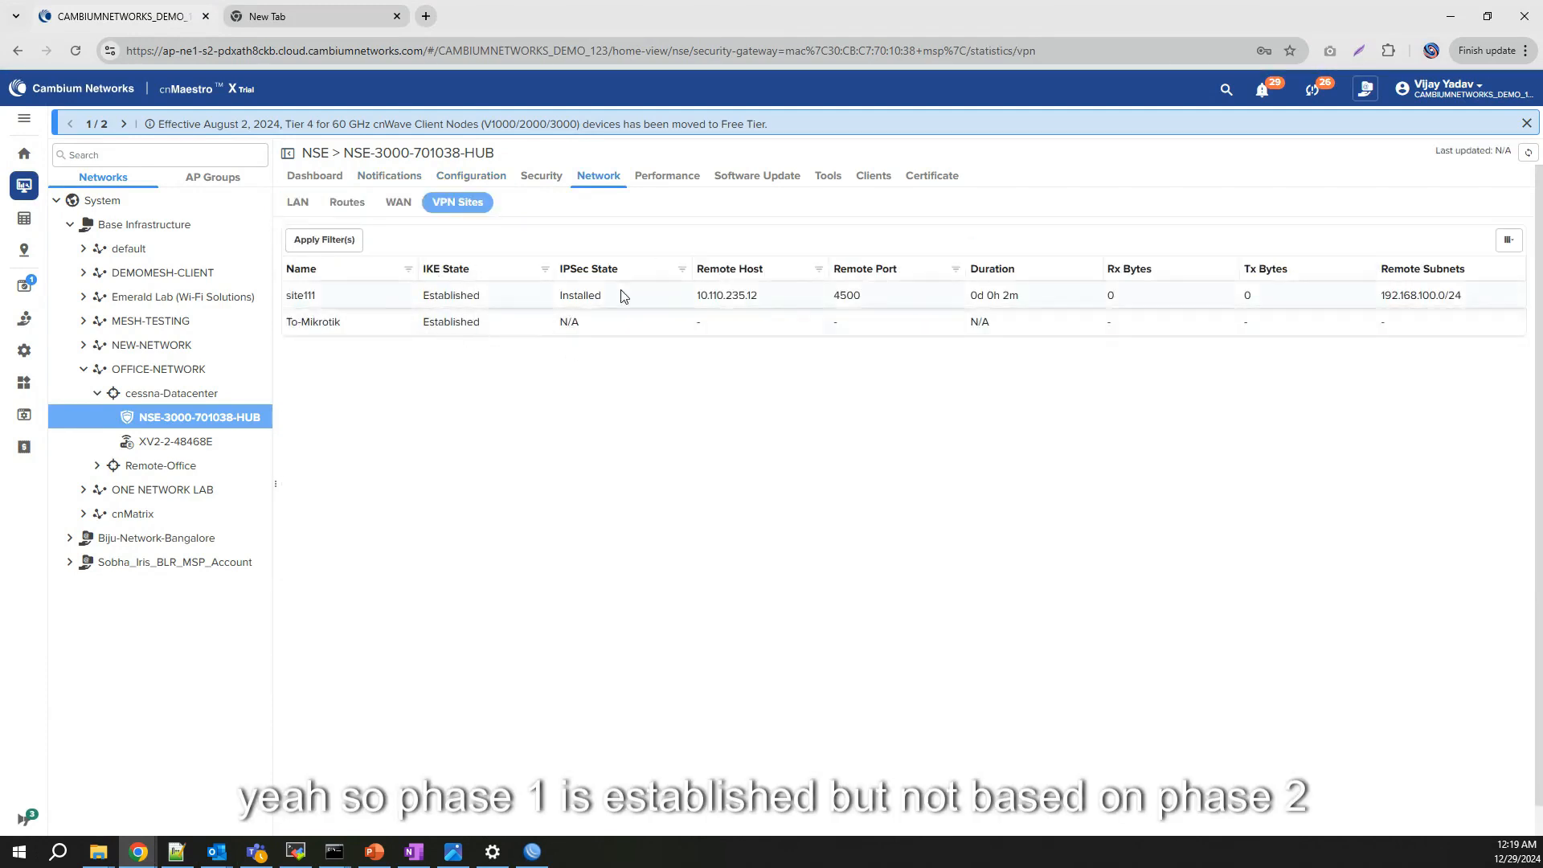
Step: Run 'service show debug logs vpn' in the NSE's Remote CLI
{"action": "left_click", "coordinate": [830, 177]}
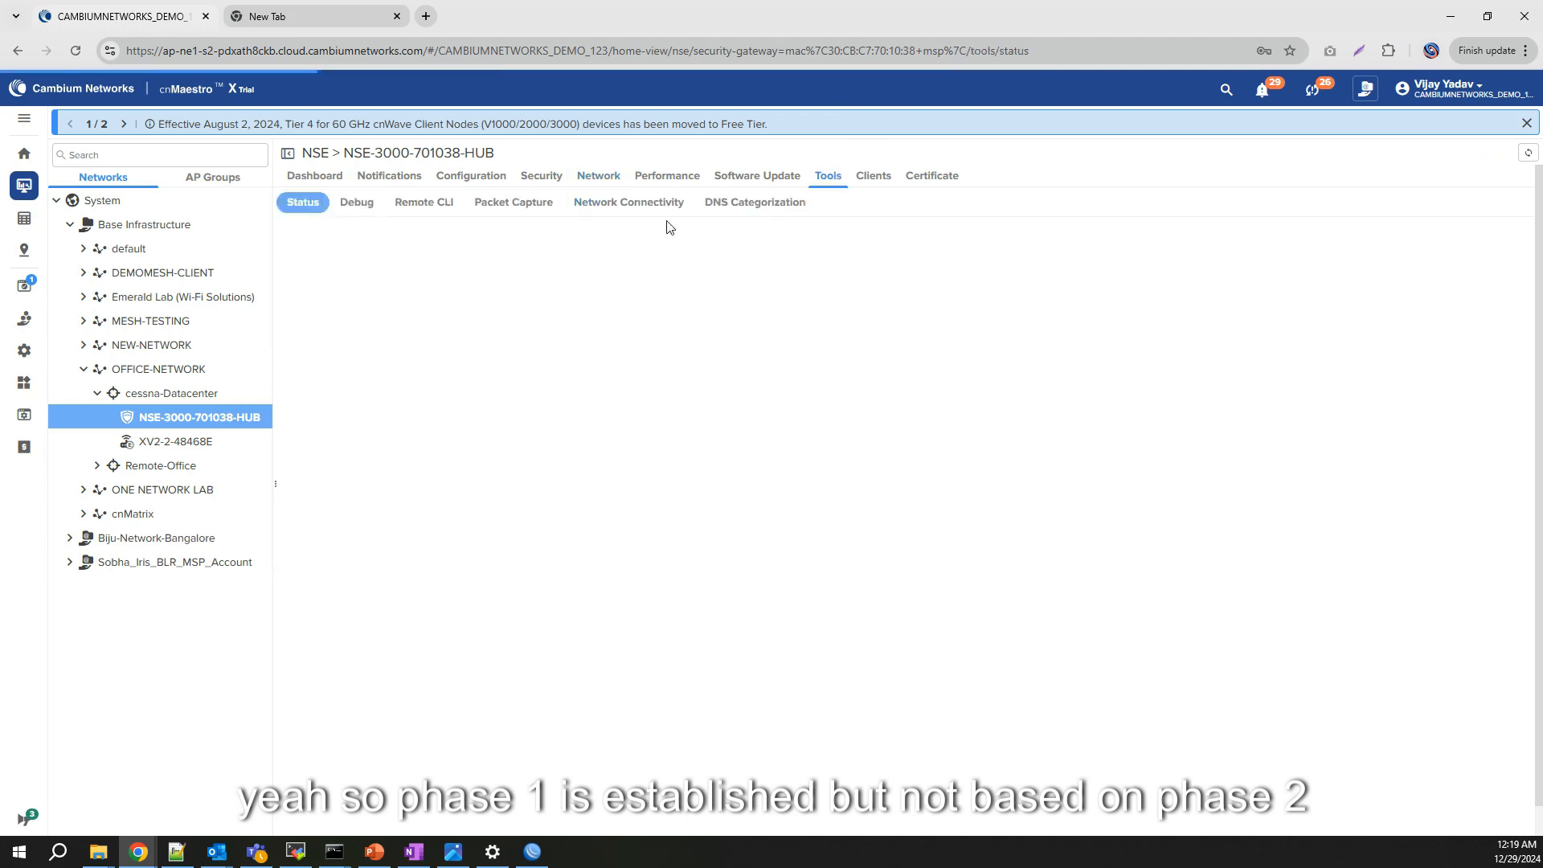
{"action": "left_click", "coordinate": [417, 202]}
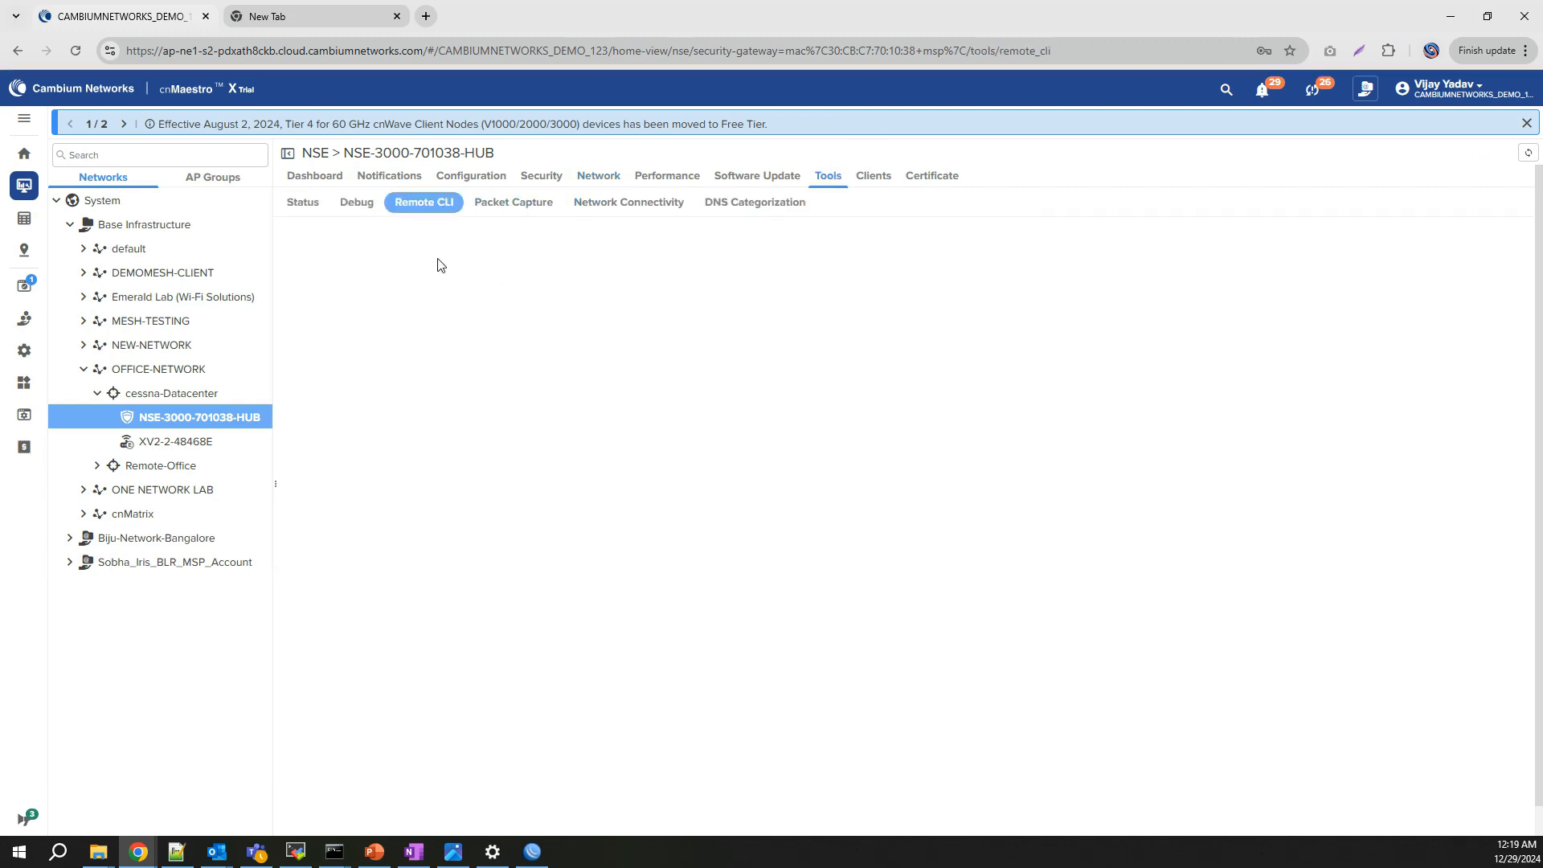
{"action": "left_click", "coordinate": [445, 252]}
{"action": "type", "text": "service show debug"}
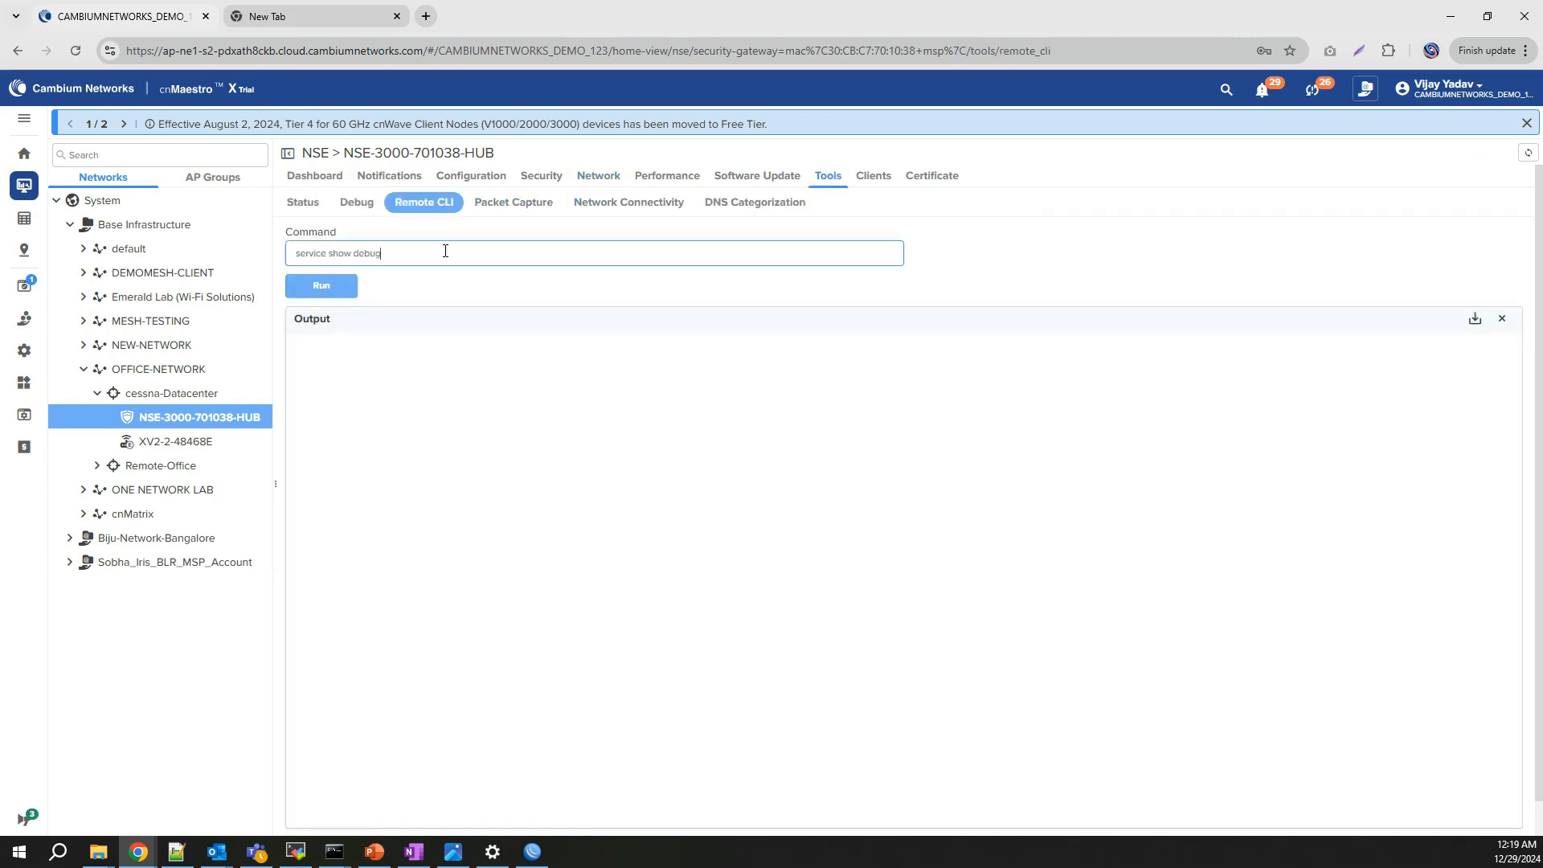
{"action": "type", "text": " logs vpn"}
{"action": "key", "text": "Return"}
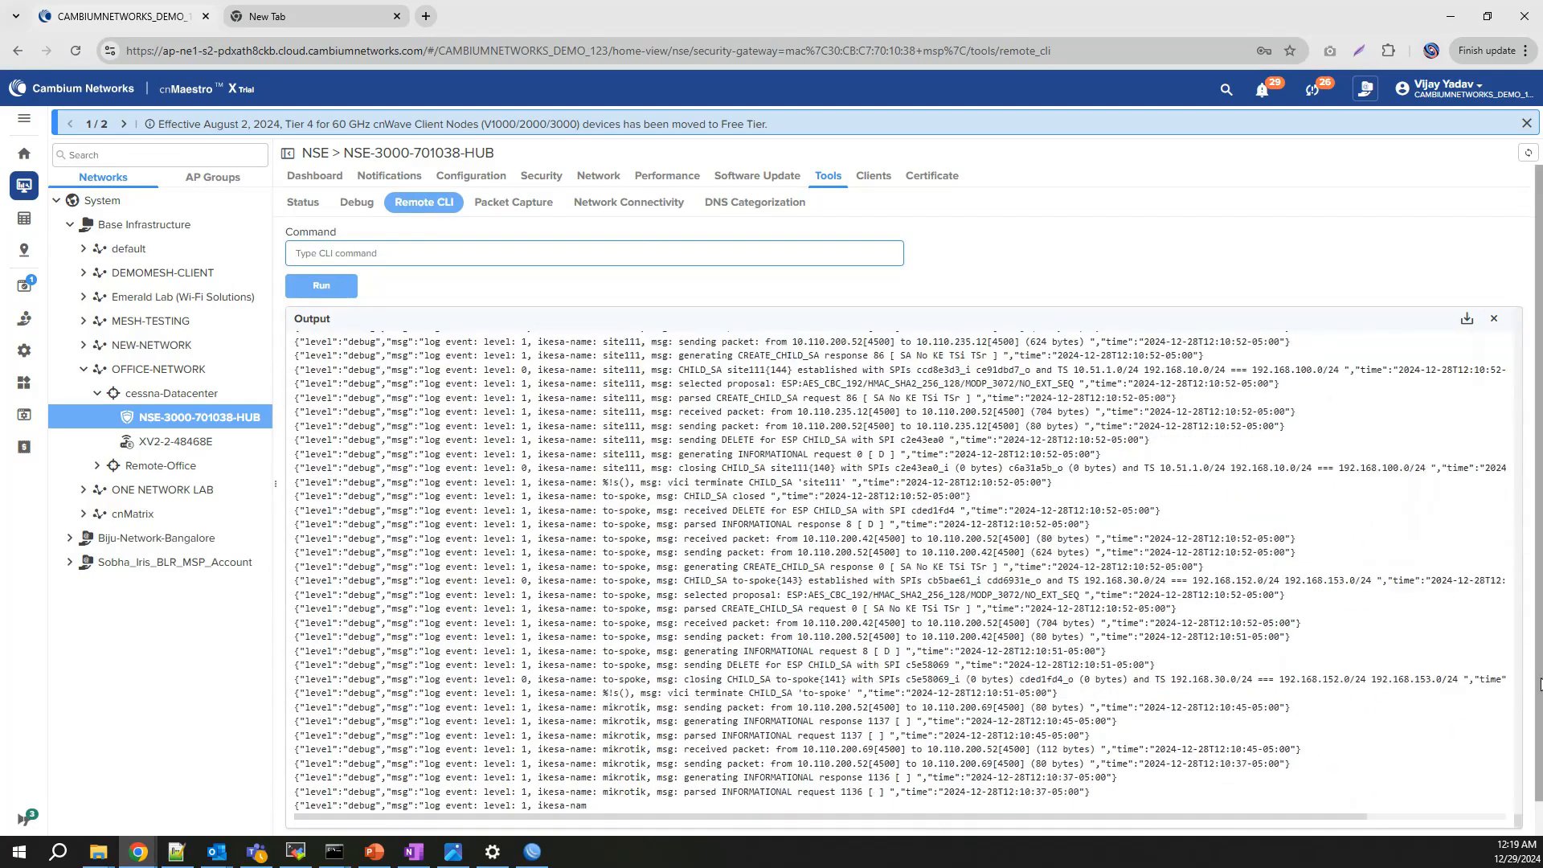
{"action": "left_click_drag", "start_coordinate": [1539, 684], "coordinate": [1540, 286]}
{"action": "scroll", "coordinate": [1540, 285], "scroll_direction": "up", "scroll_amount": 1}
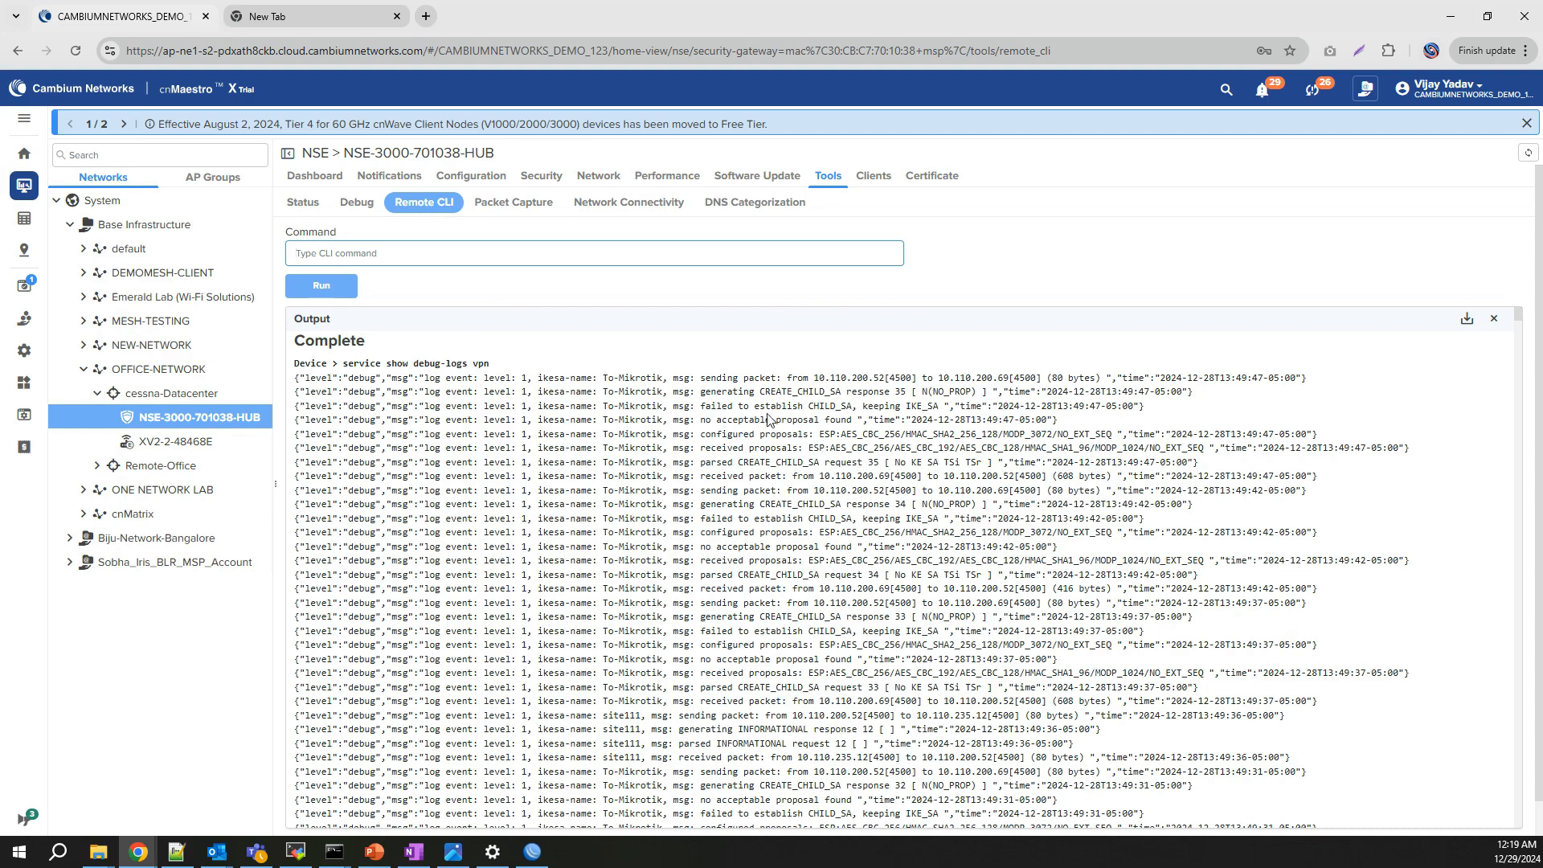
Step: Highlight the failed CHILD_SA message and the MODP_3072 configured versus MODP_1024 received proposals
{"action": "left_click_drag", "start_coordinate": [705, 409], "coordinate": [949, 410]}
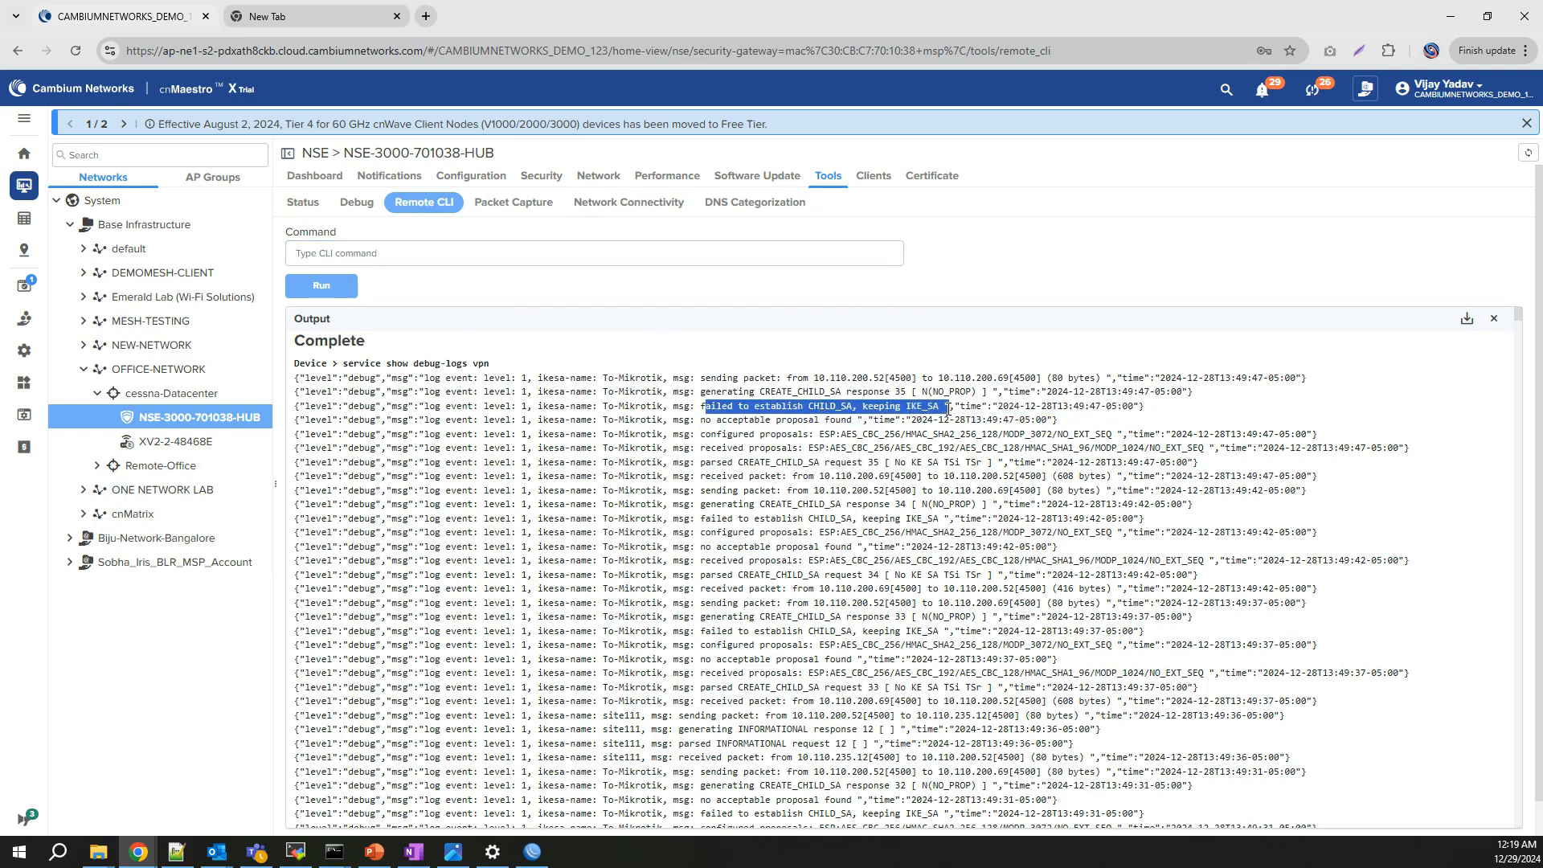
{"action": "left_click_drag", "start_coordinate": [739, 434], "coordinate": [1047, 438]}
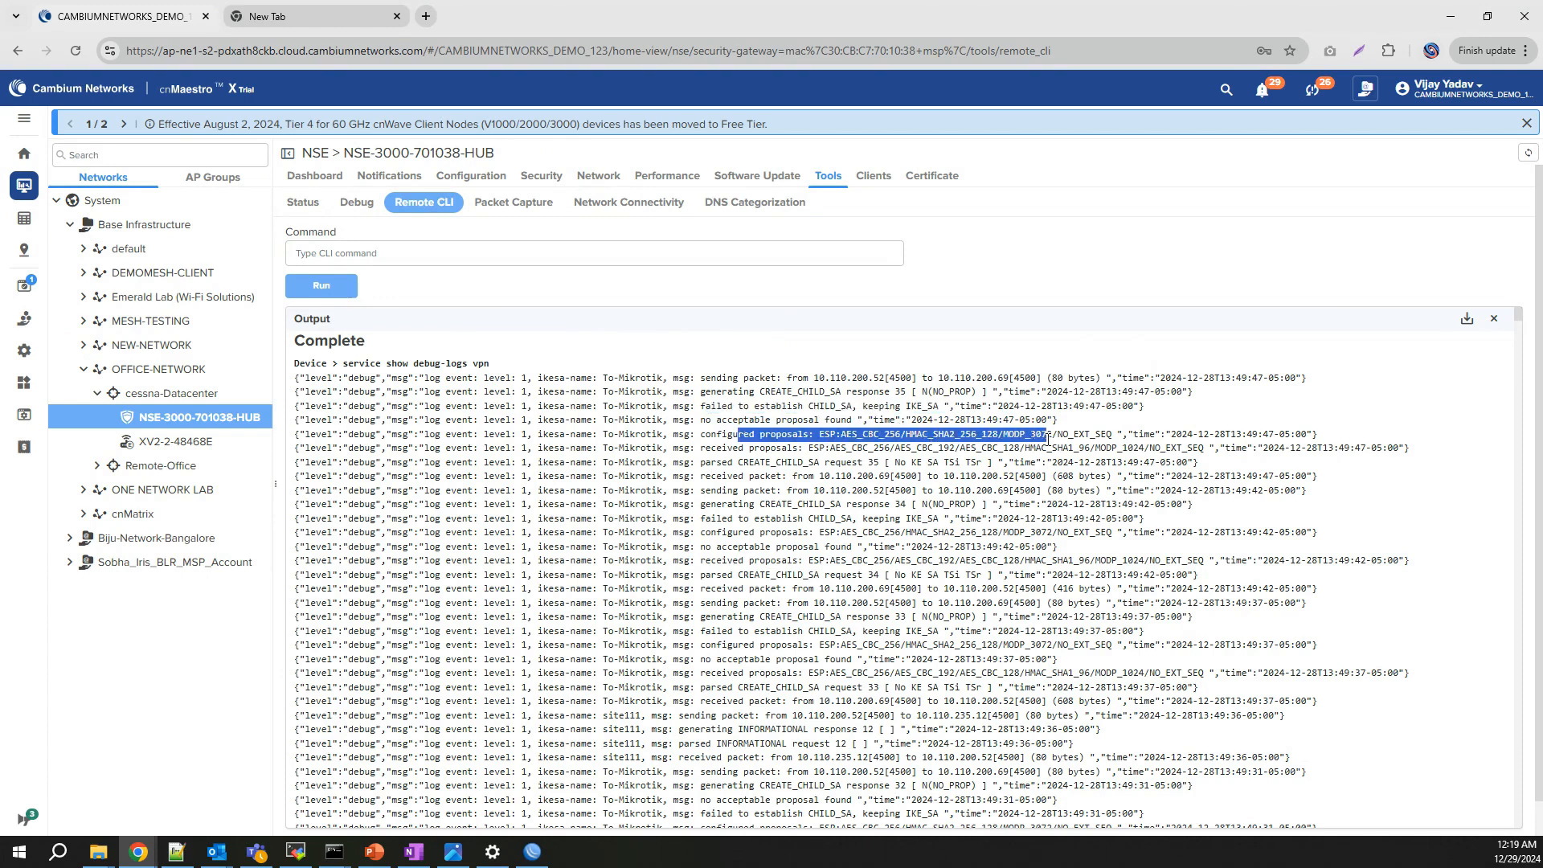
{"action": "left_click_drag", "start_coordinate": [792, 448], "coordinate": [1181, 452]}
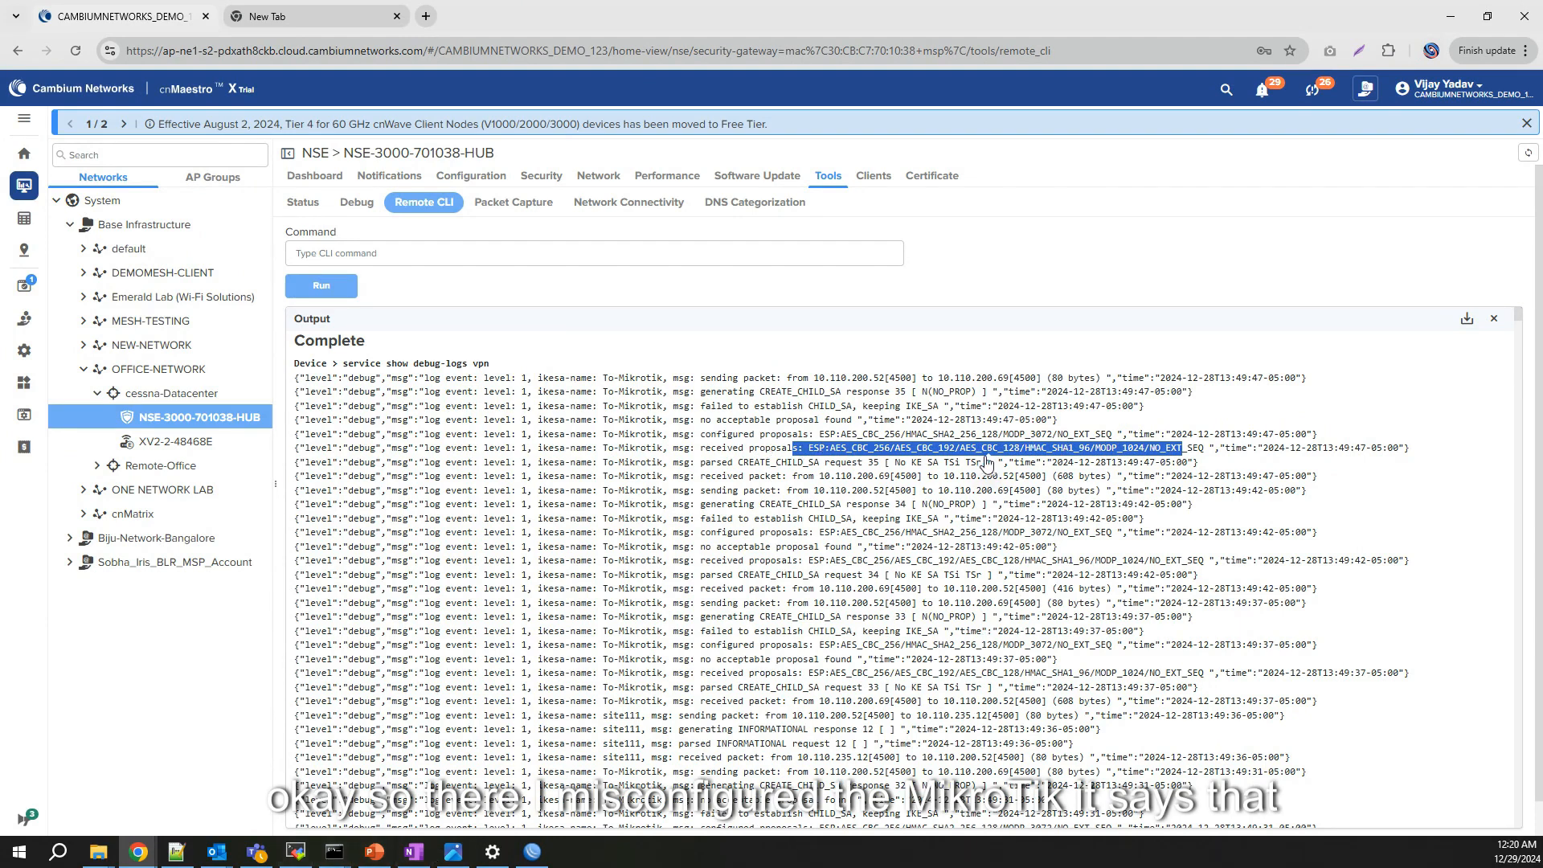
{"action": "left_click", "coordinate": [1029, 435]}
{"action": "double_click", "coordinate": [1013, 438]}
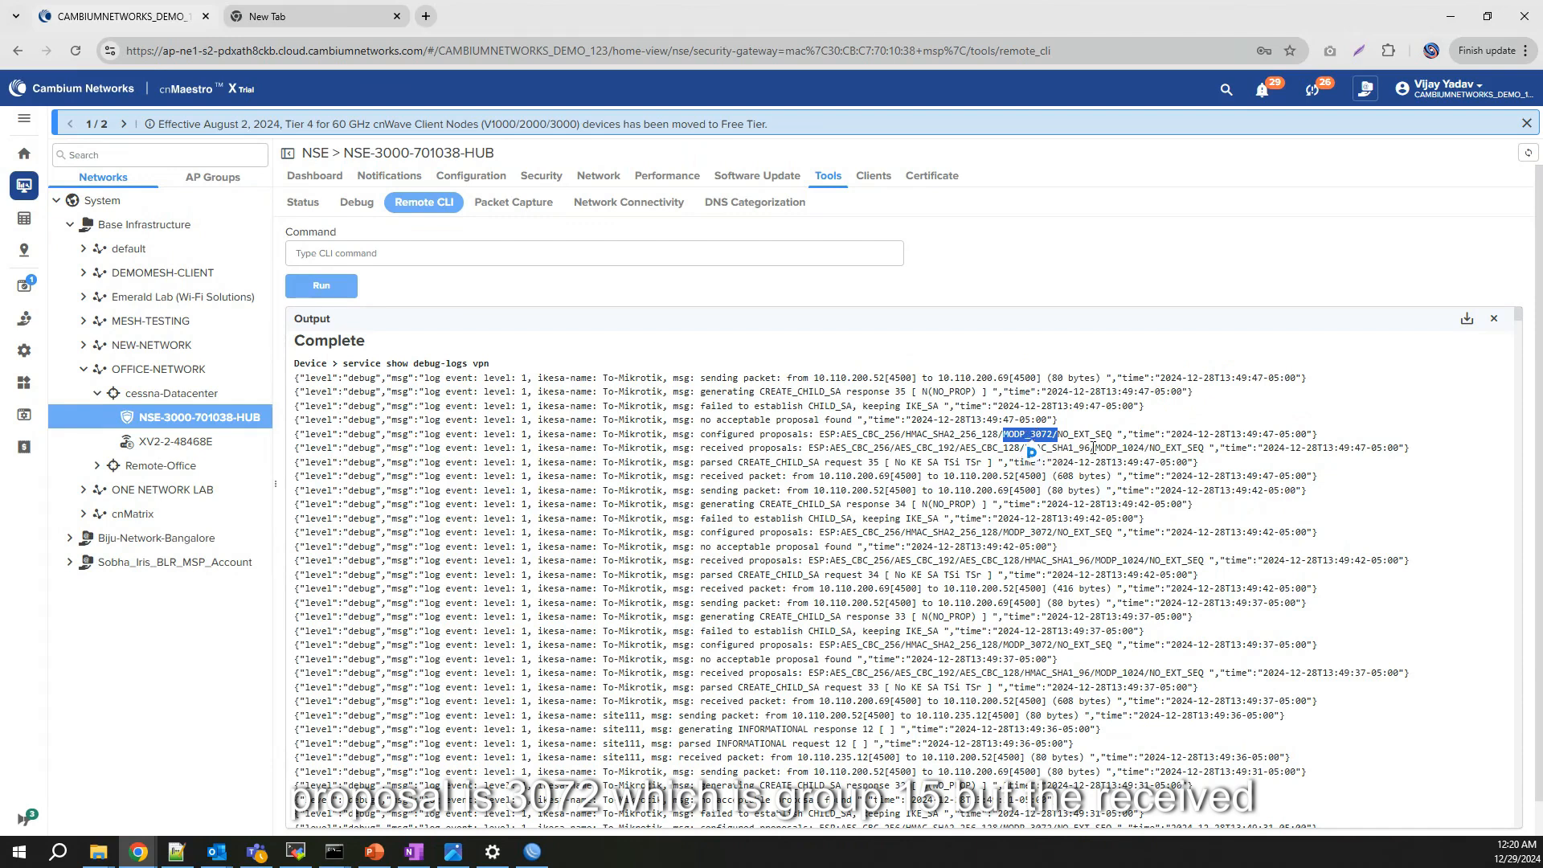
{"action": "left_click_drag", "start_coordinate": [1091, 447], "coordinate": [1153, 449]}
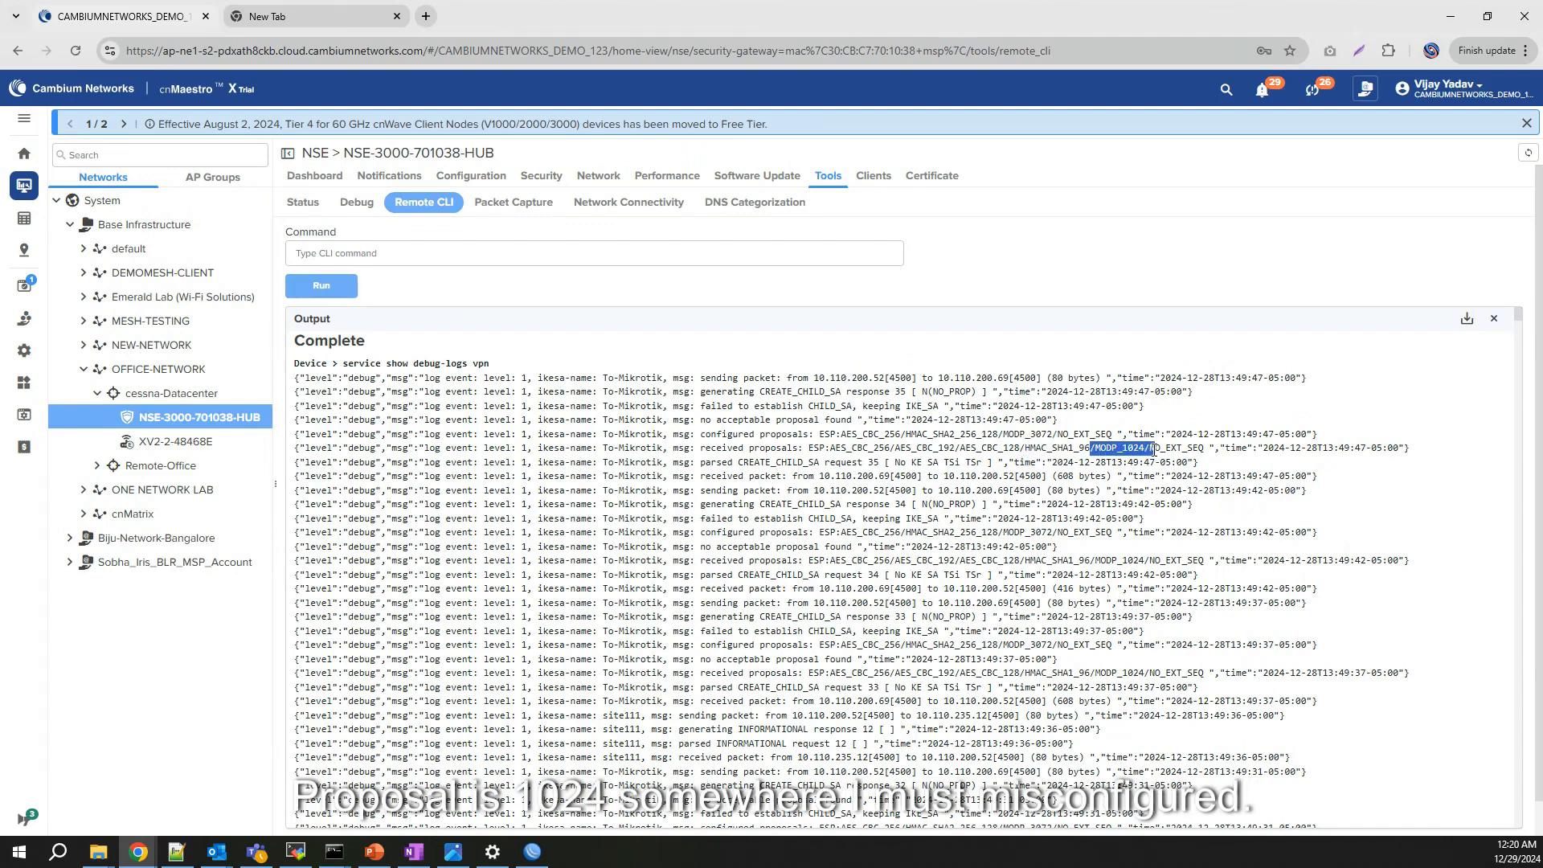
{"action": "left_click_drag", "start_coordinate": [883, 449], "coordinate": [1094, 452]}
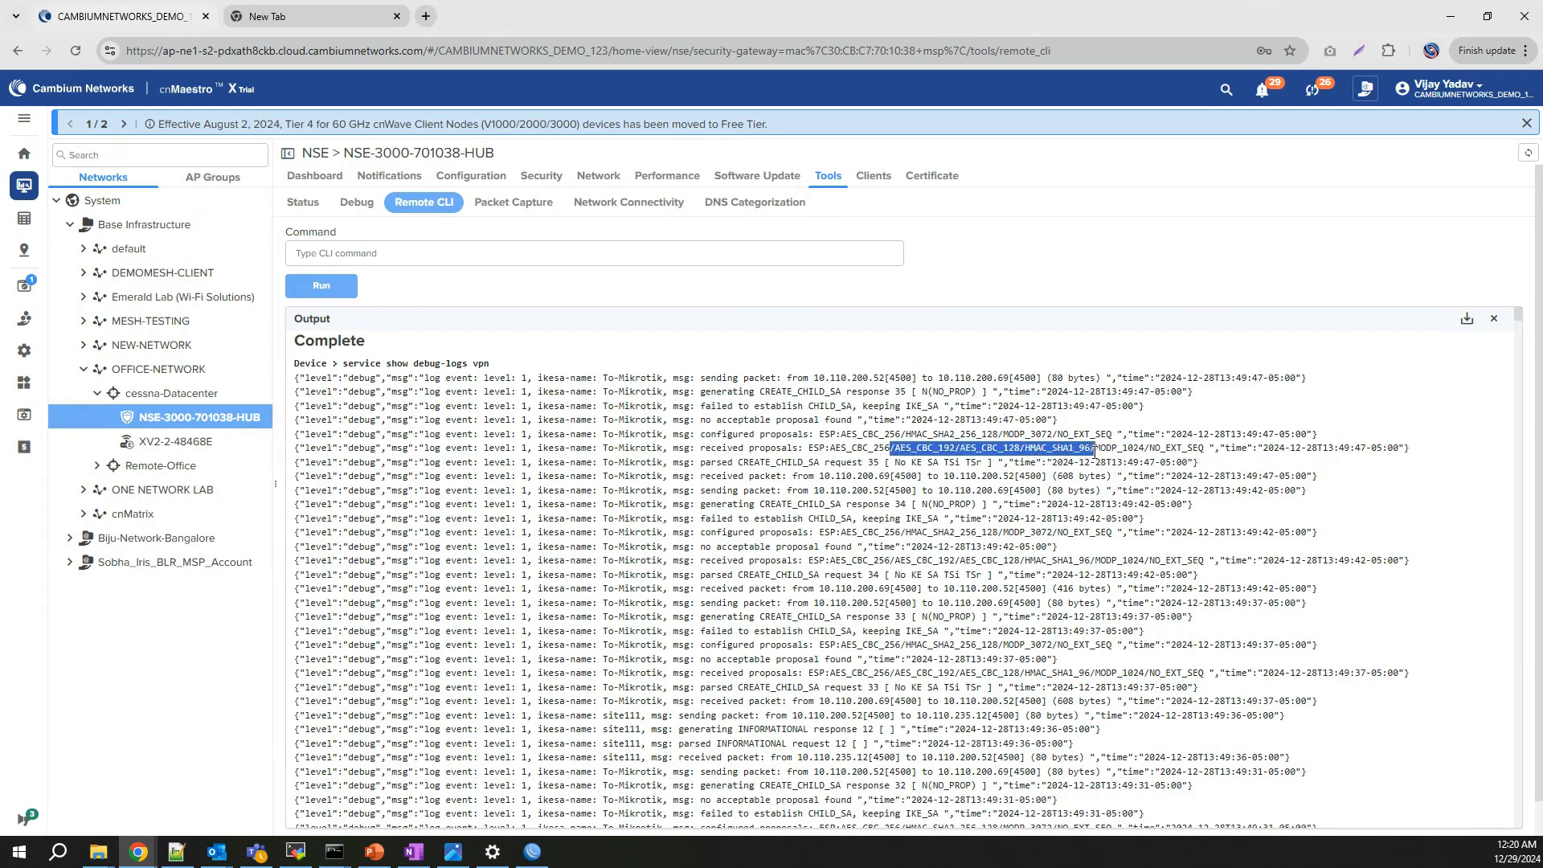
{"action": "left_click", "coordinate": [532, 851]}
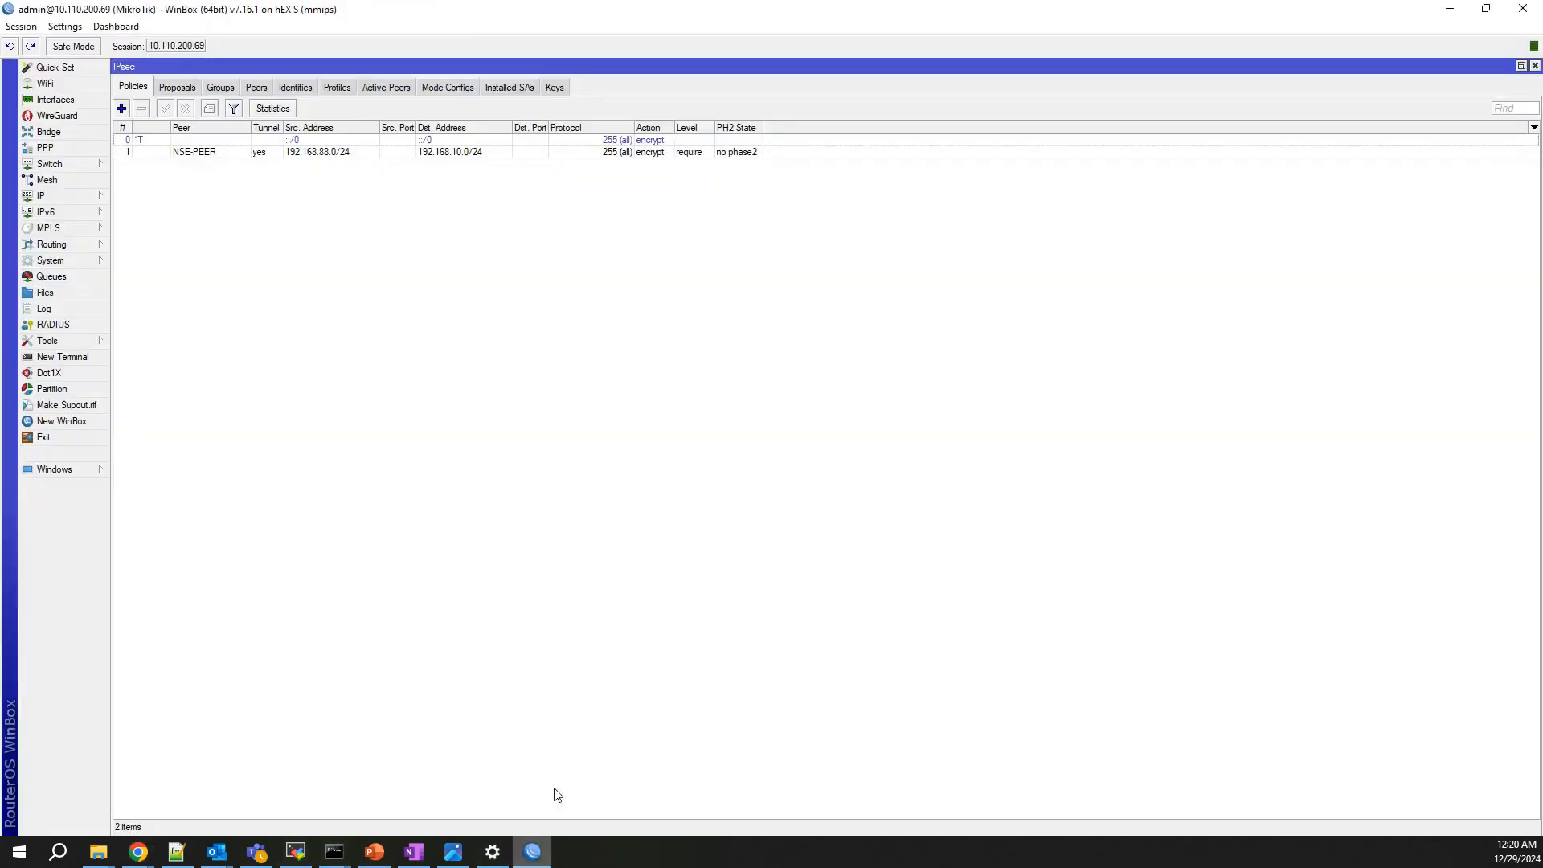
Step: Assign proposal-NSE to the NSE-PEER IPsec policy and apply it
{"action": "left_click", "coordinate": [175, 93]}
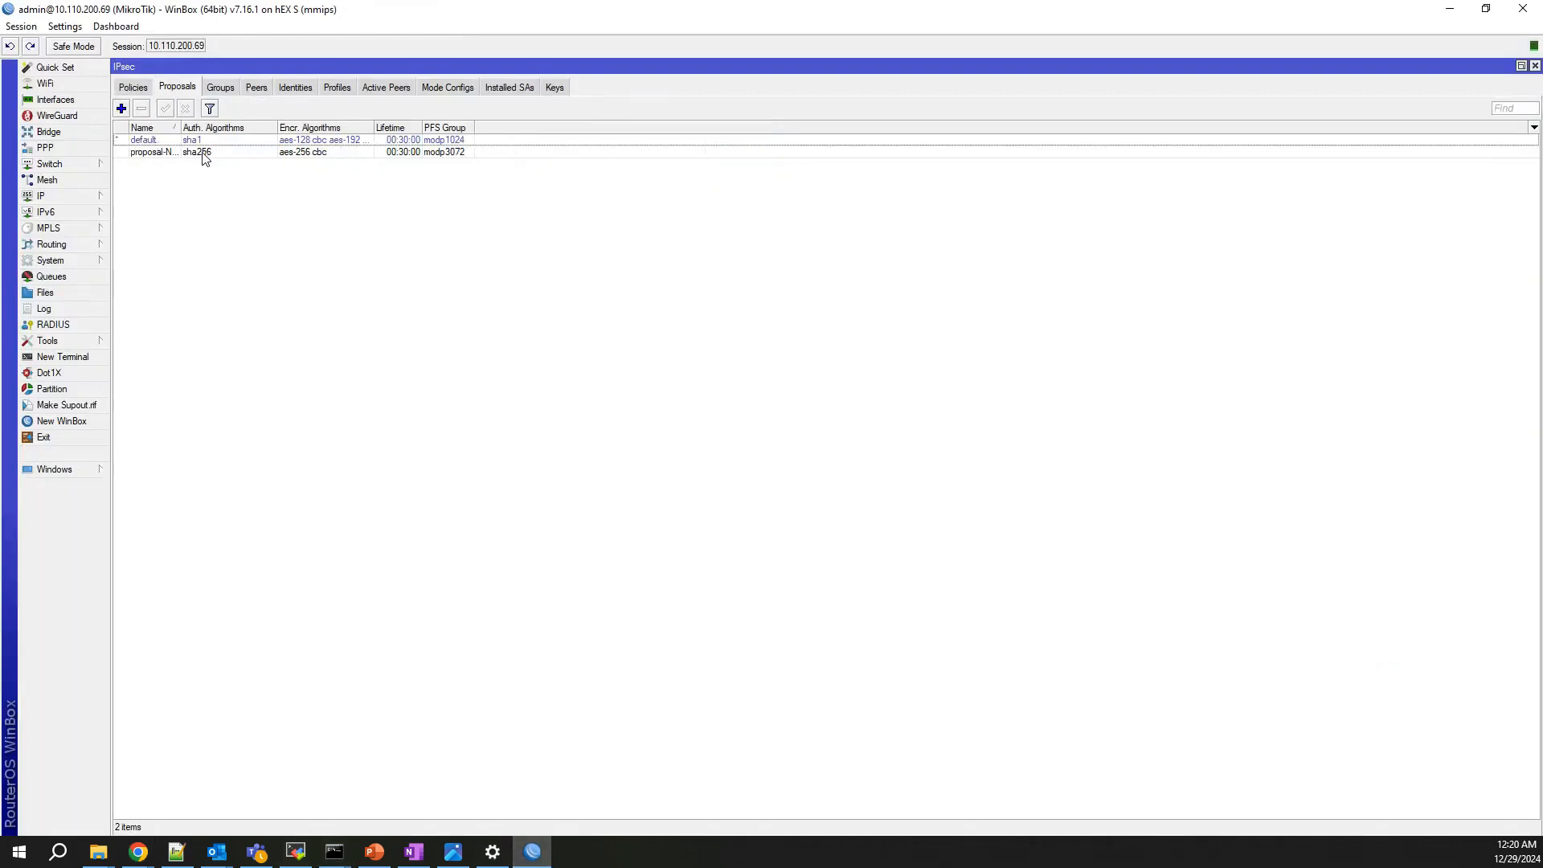
{"action": "left_click", "coordinate": [133, 90]}
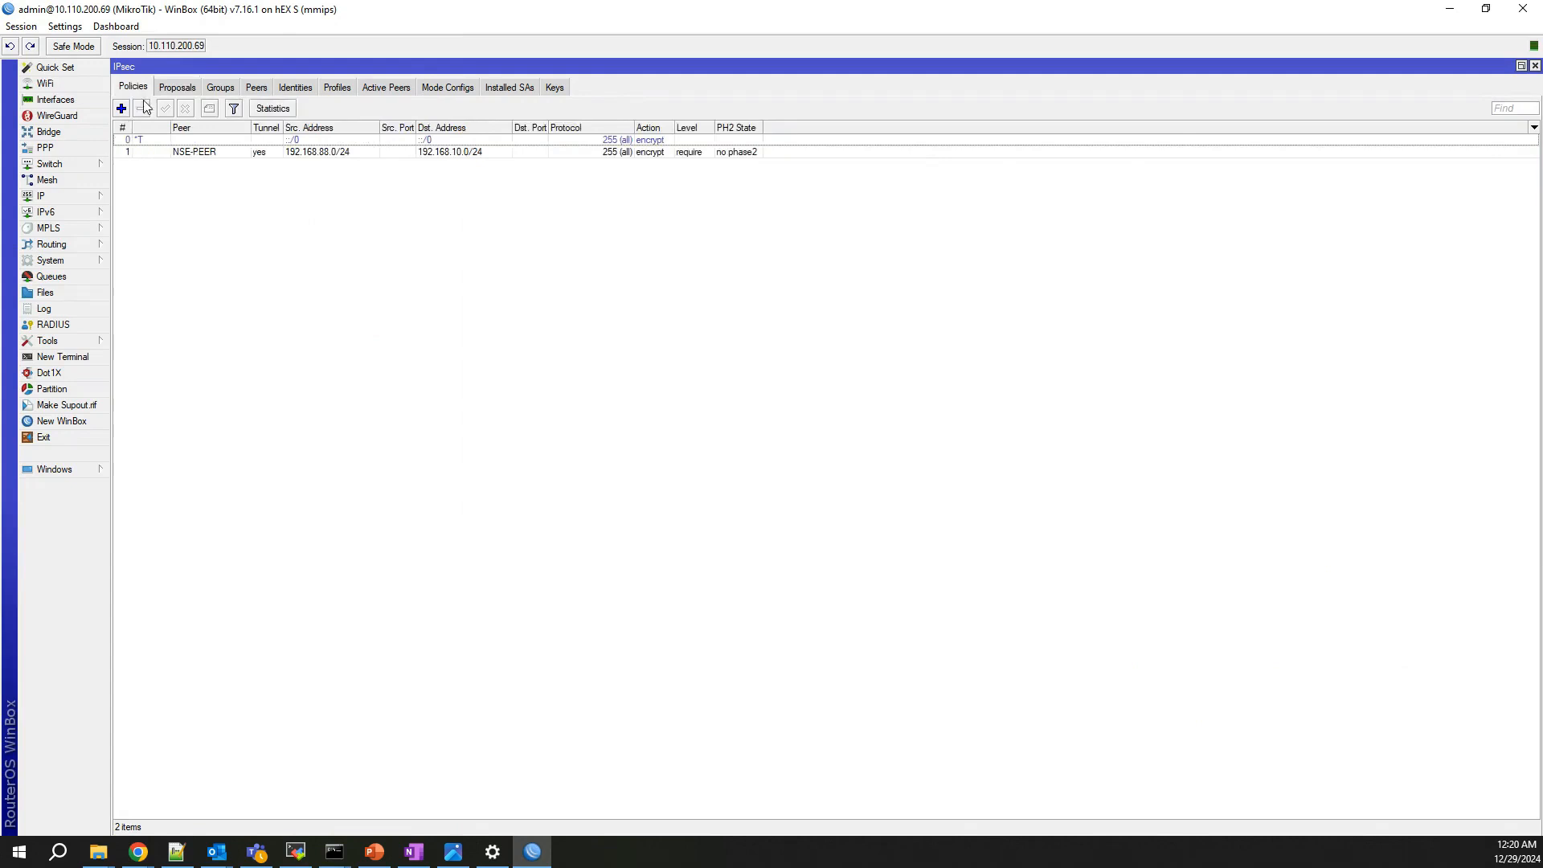
{"action": "double_click", "coordinate": [216, 153]}
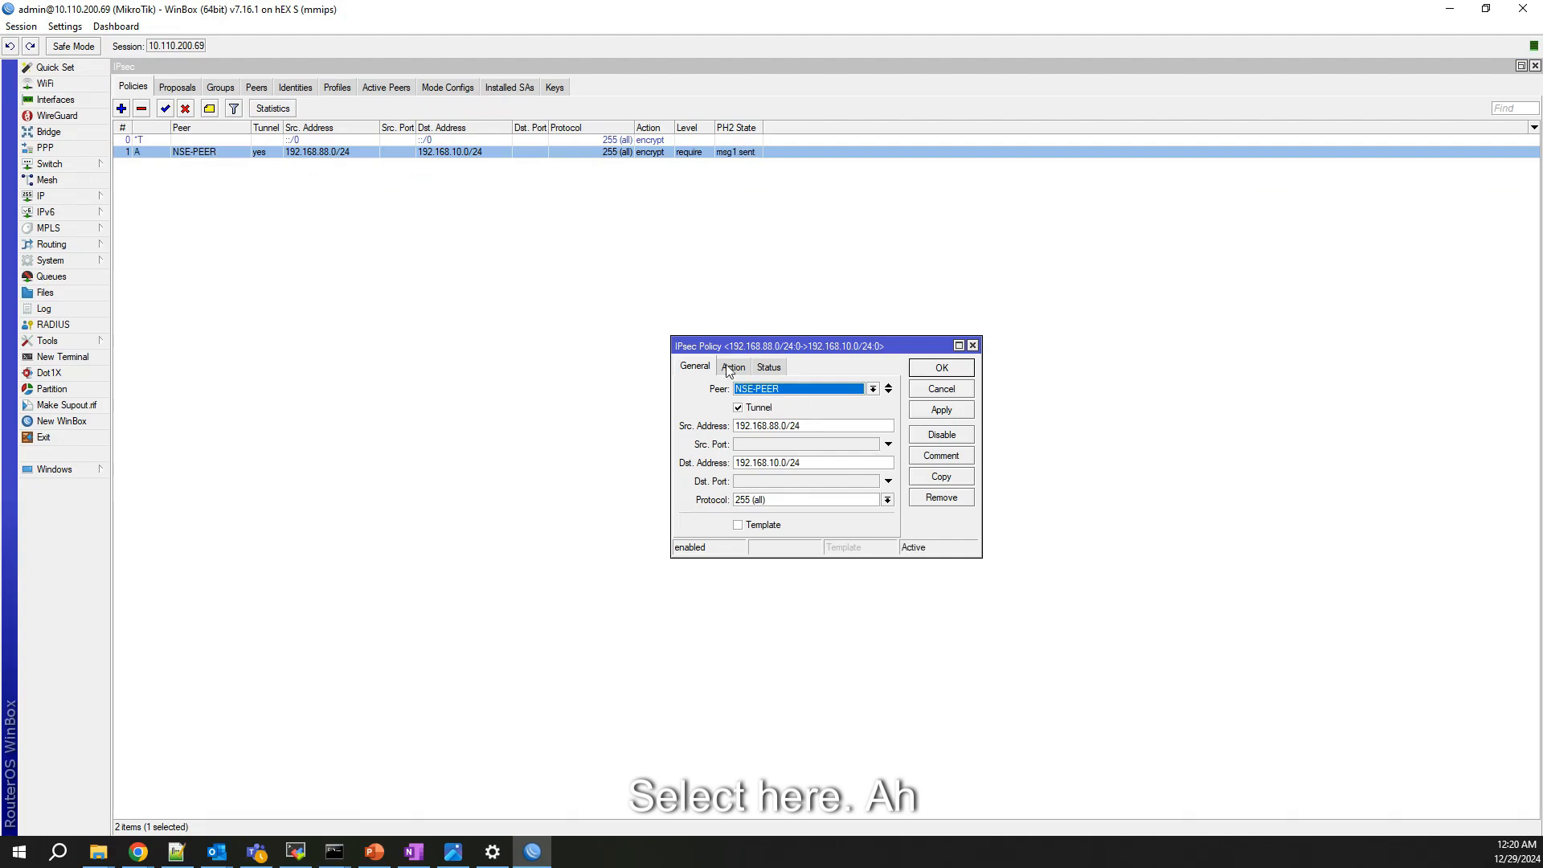
{"action": "left_click", "coordinate": [734, 366]}
{"action": "left_click", "coordinate": [793, 444]}
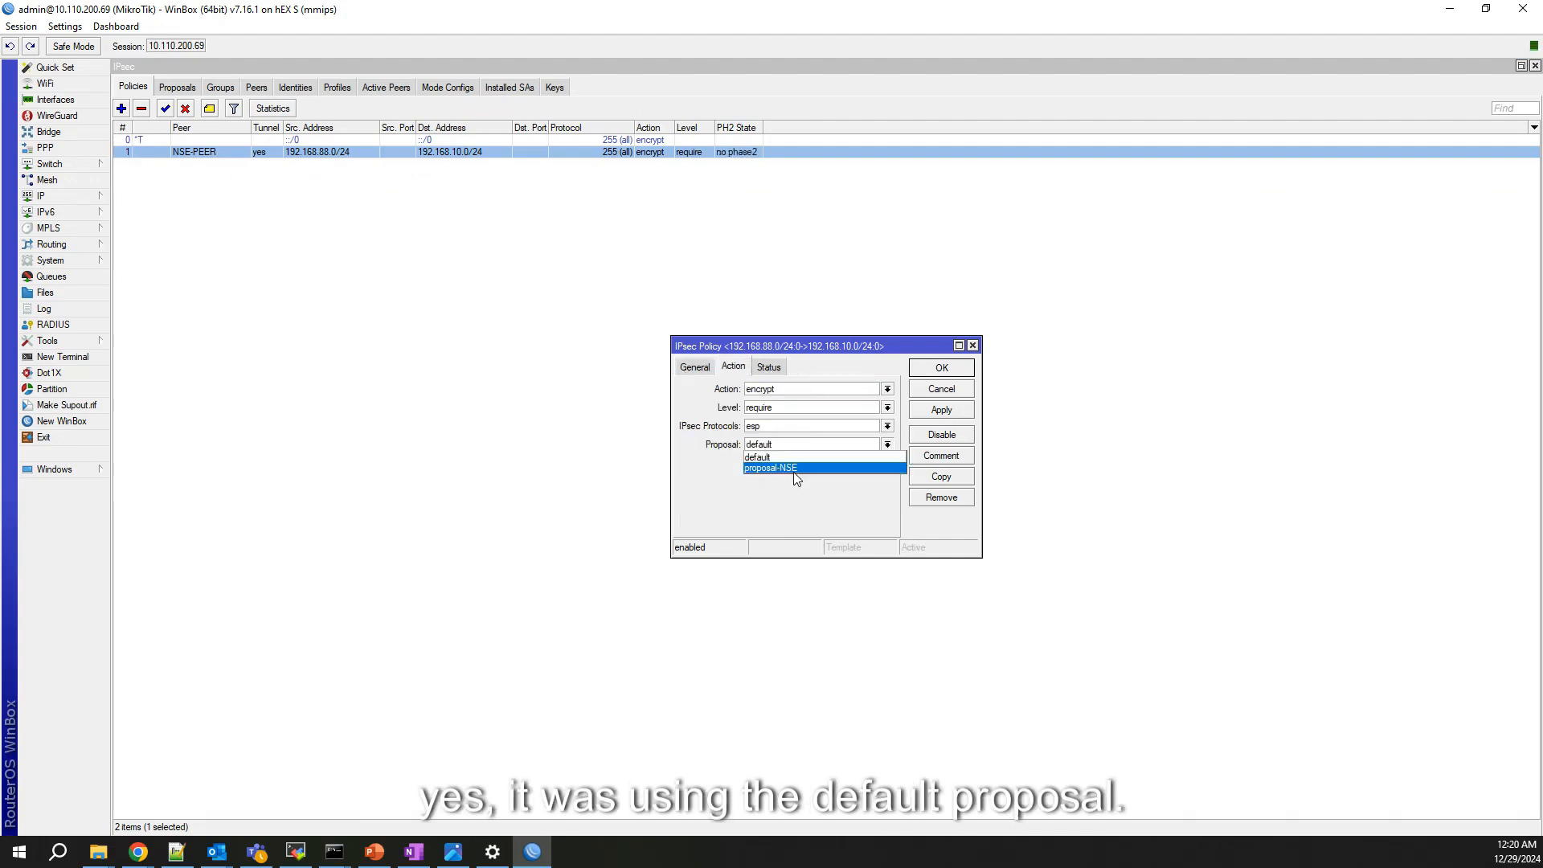
{"action": "left_click", "coordinate": [793, 469]}
{"action": "left_click", "coordinate": [941, 412]}
{"action": "left_click", "coordinate": [941, 368]}
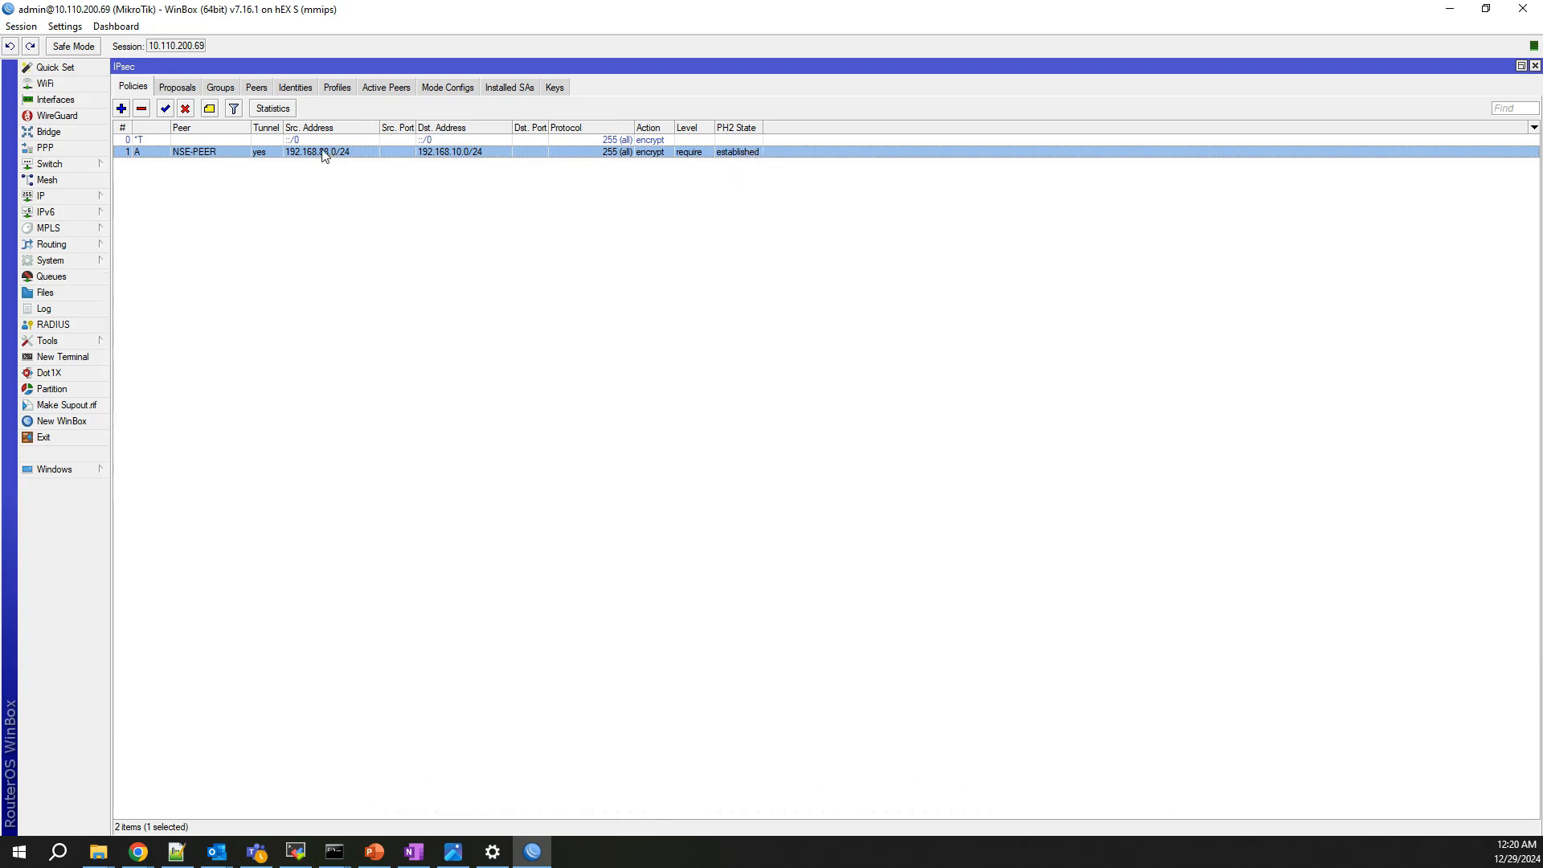
Step: Check the active IPsec peers, then view the firewall NAT rules
{"action": "left_click", "coordinate": [389, 90]}
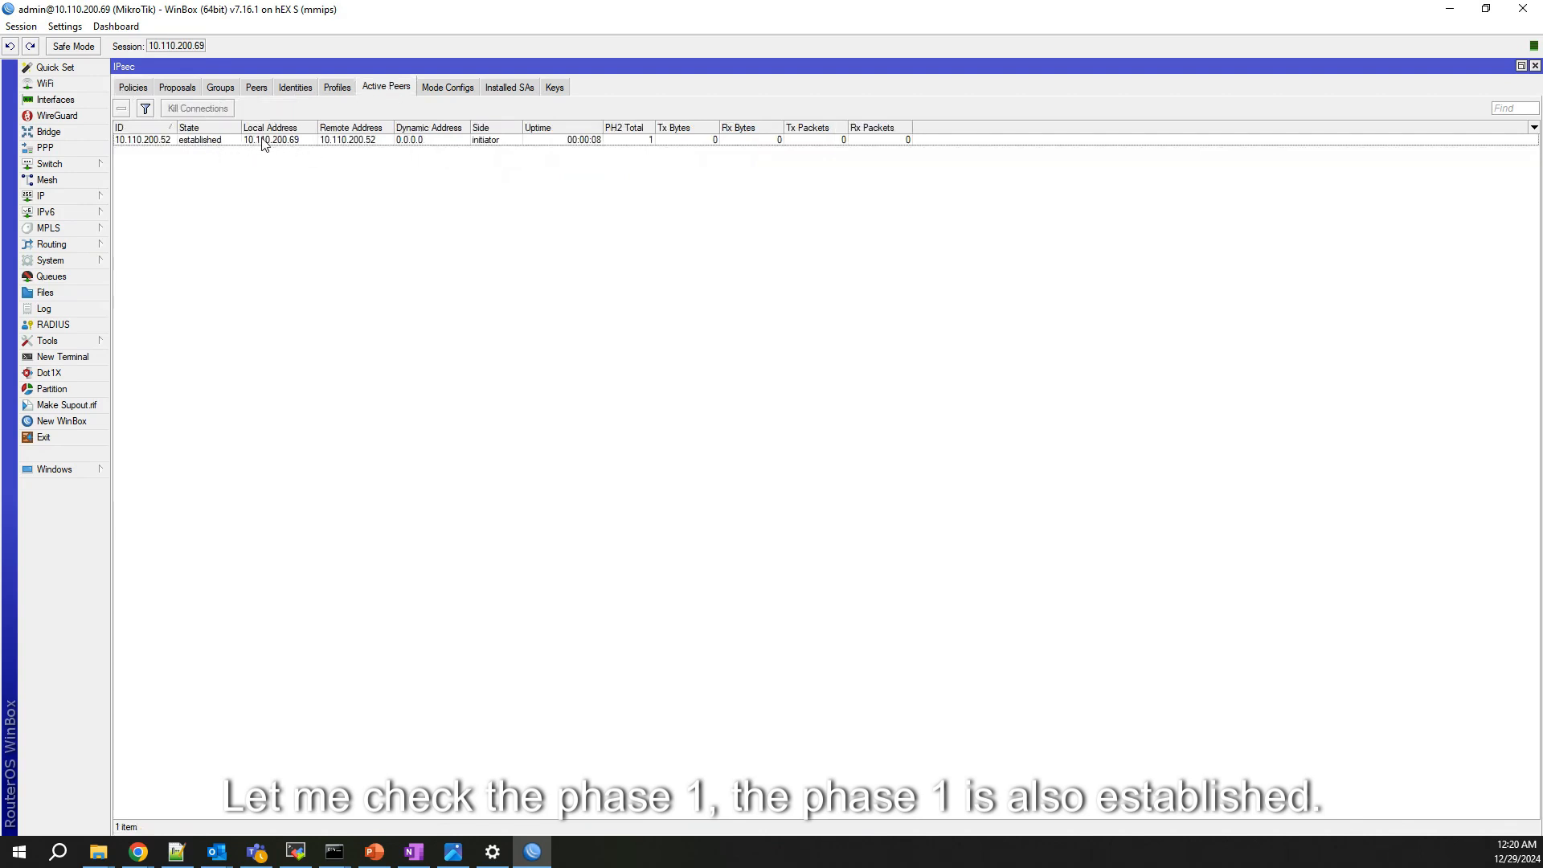
{"action": "left_click", "coordinate": [61, 198]}
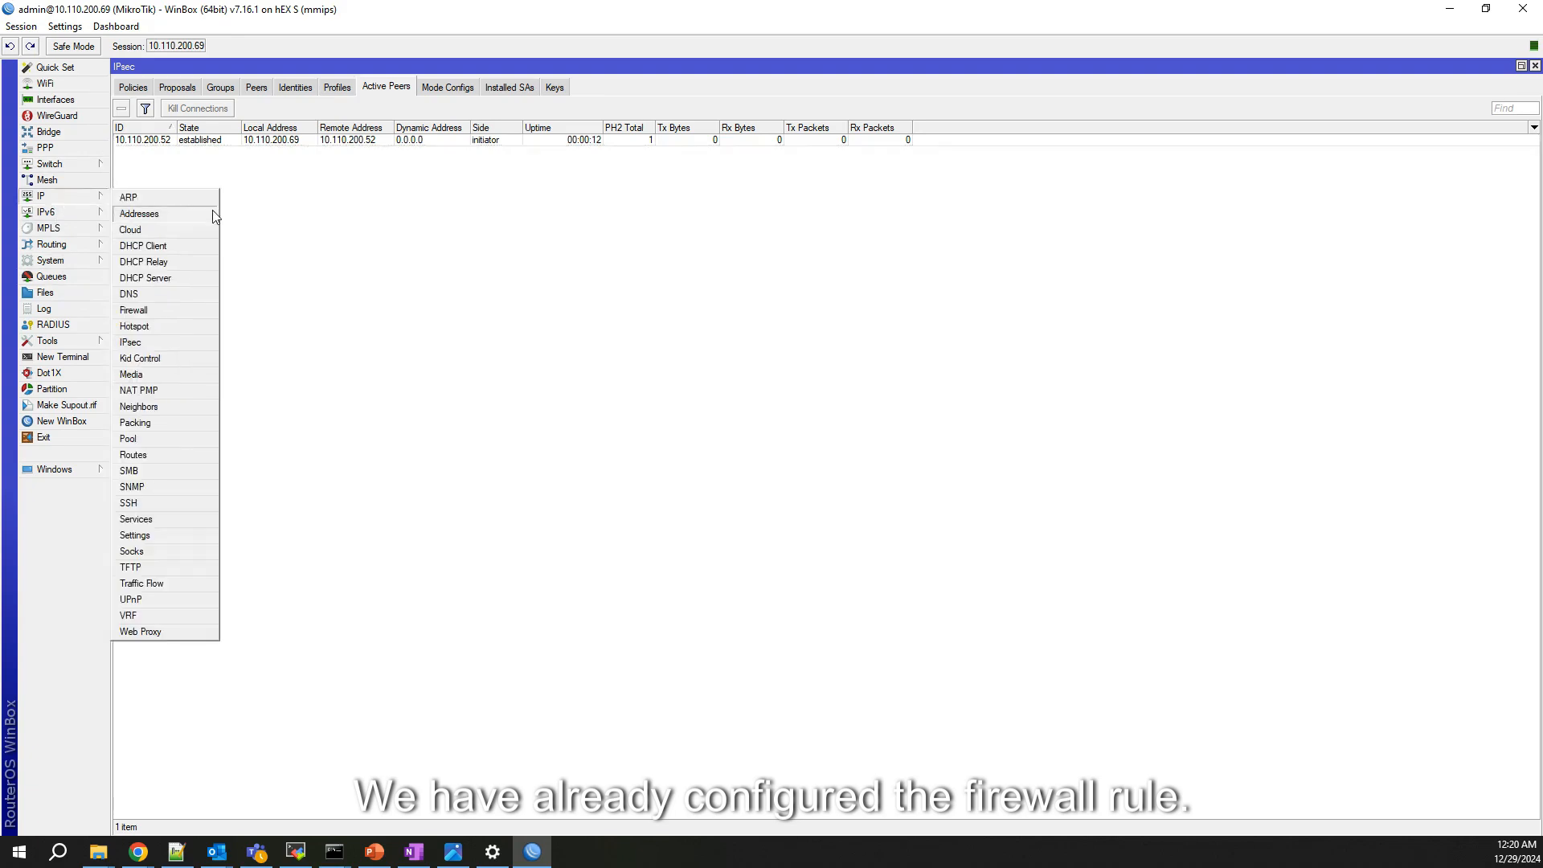
{"action": "left_click", "coordinate": [156, 312]}
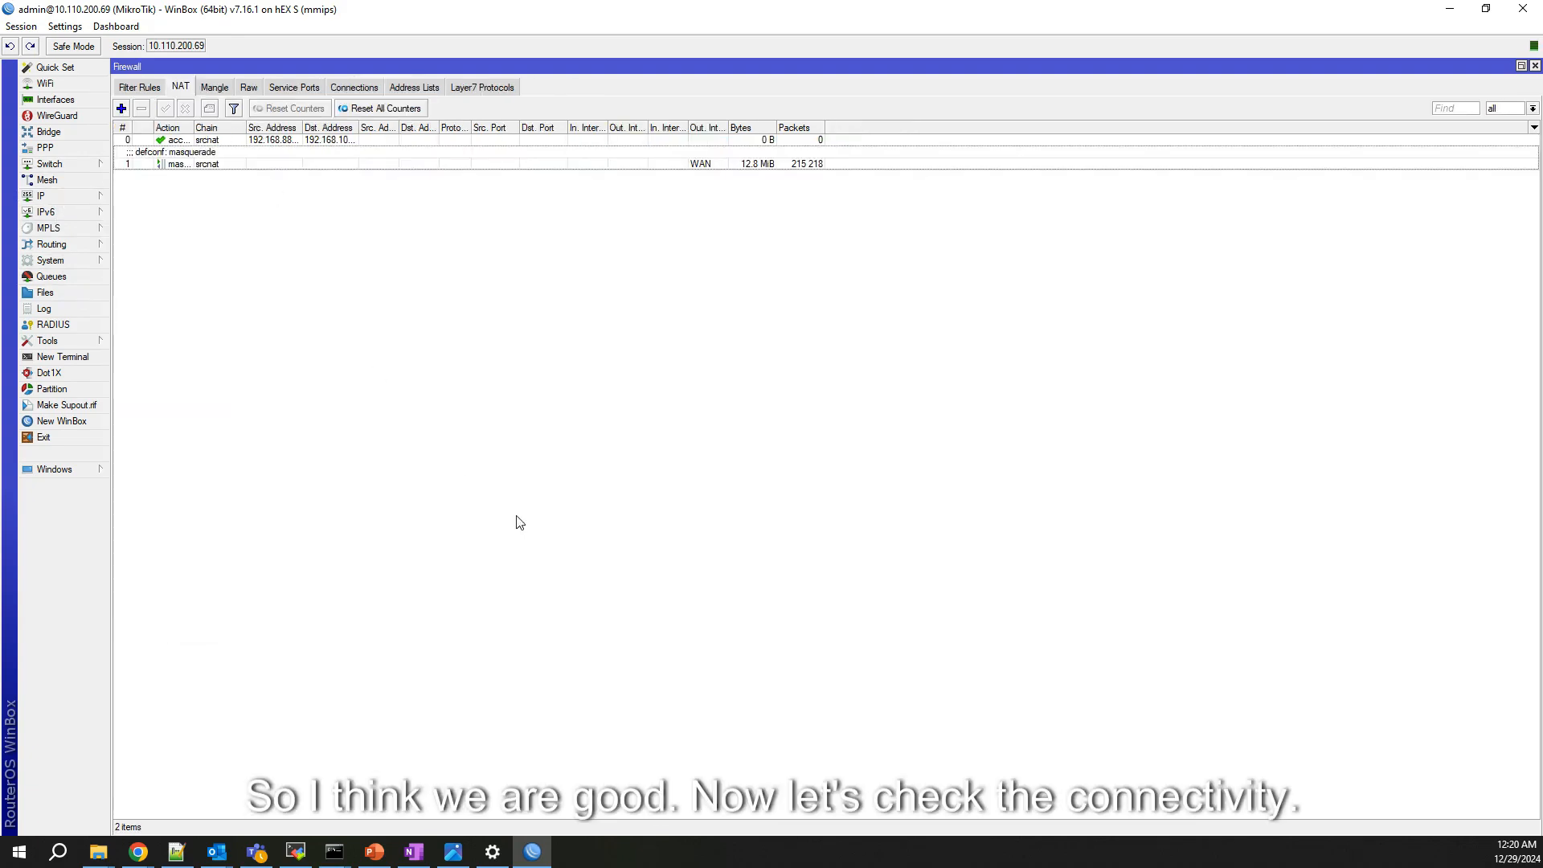
Step: Rerun the VPN debug-log command in the NSE's Remote CLI
{"action": "mouse_move", "coordinate": [138, 852]}
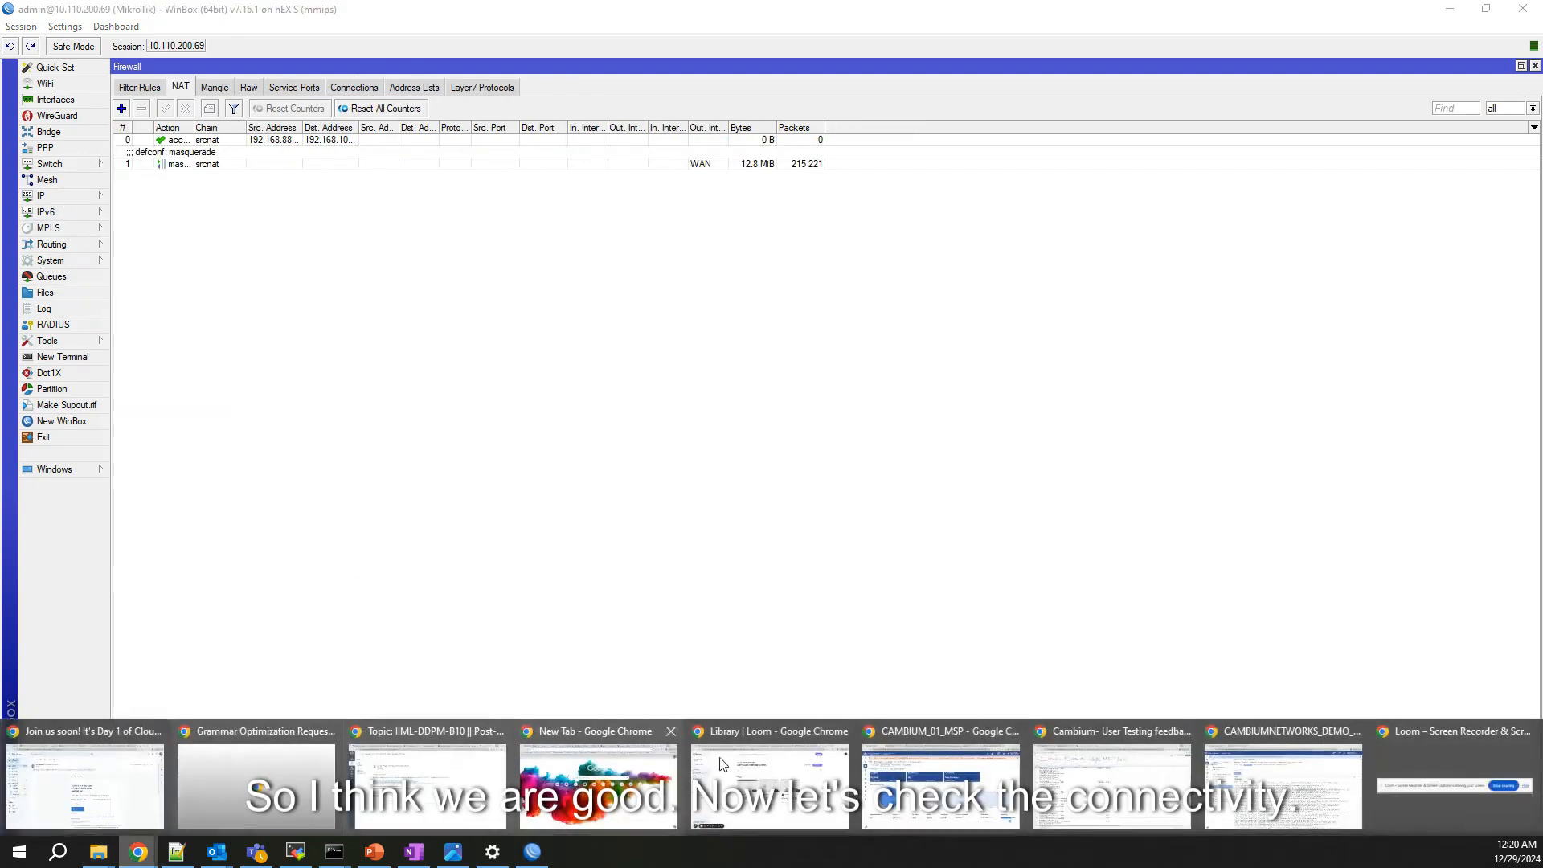
{"action": "left_click", "coordinate": [1245, 808]}
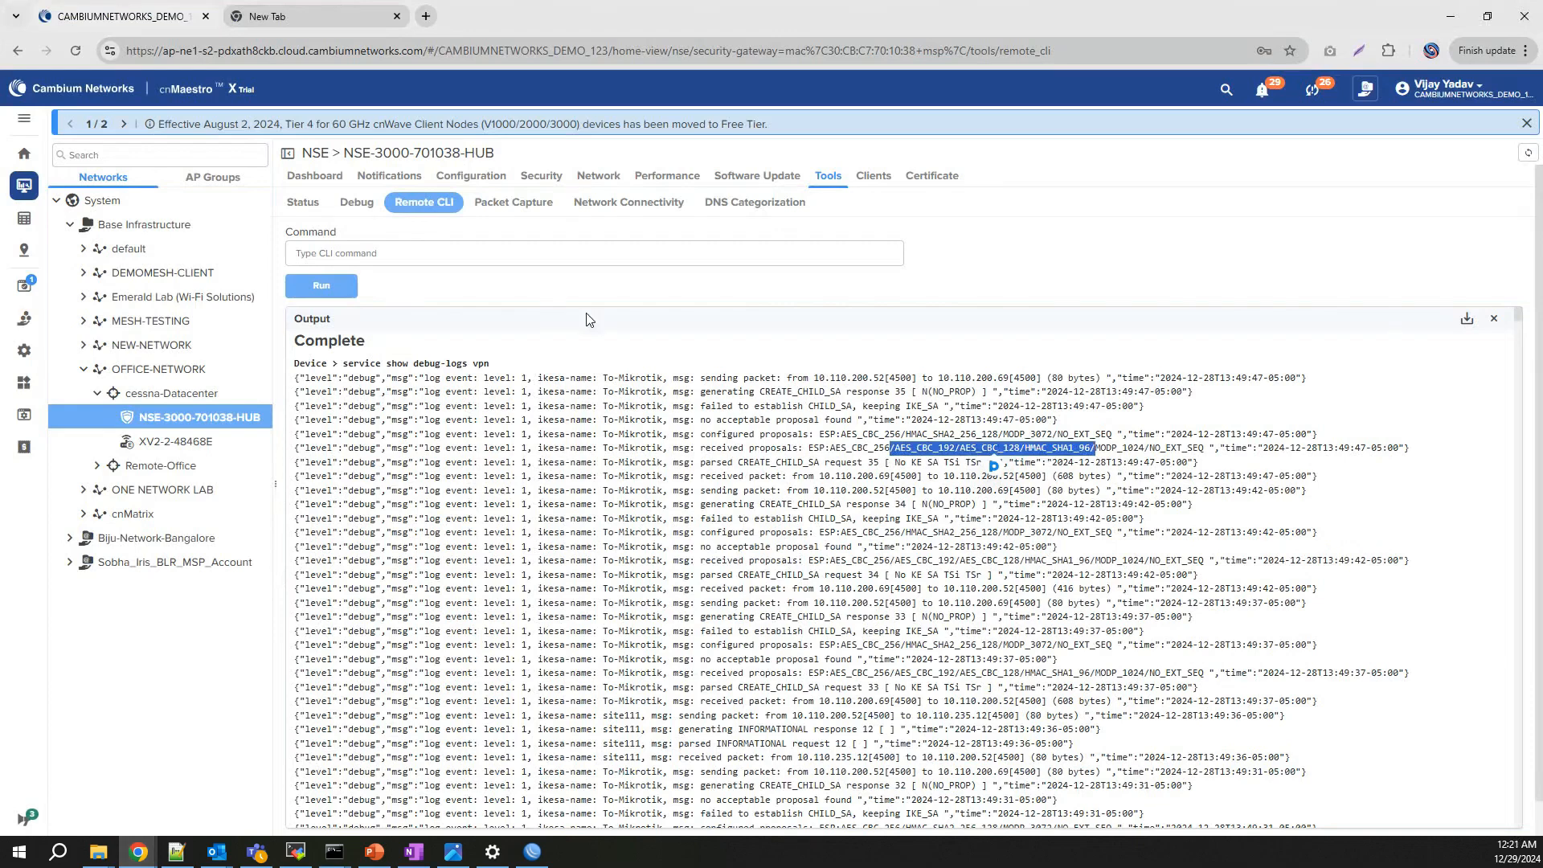
{"action": "left_click", "coordinate": [303, 203]}
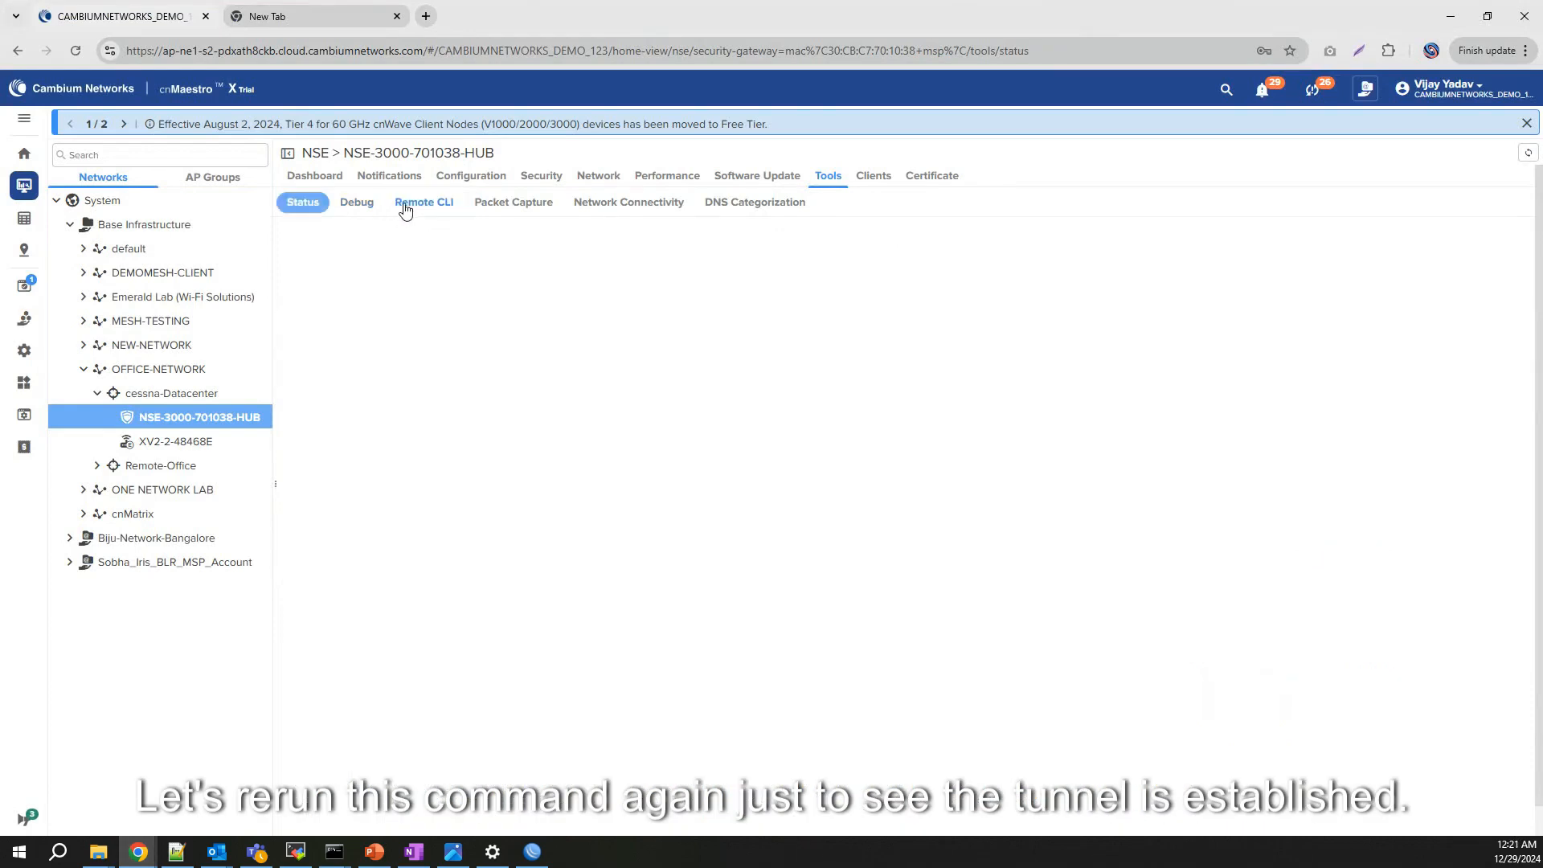
{"action": "left_click", "coordinate": [415, 203]}
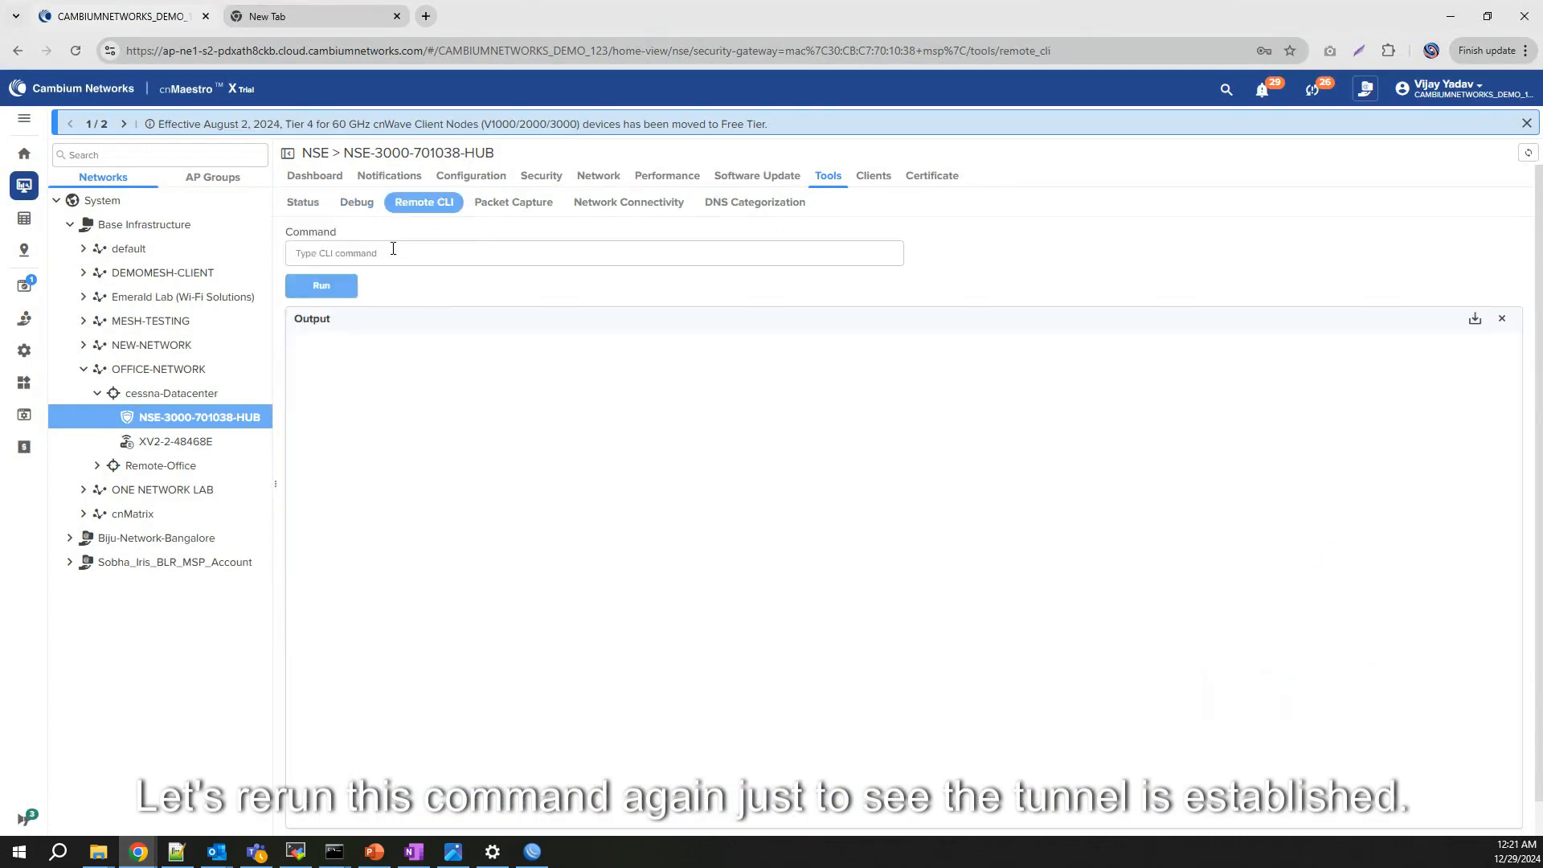
{"action": "left_click", "coordinate": [393, 250]}
{"action": "type", "text": "service show debug-logs vpn"}
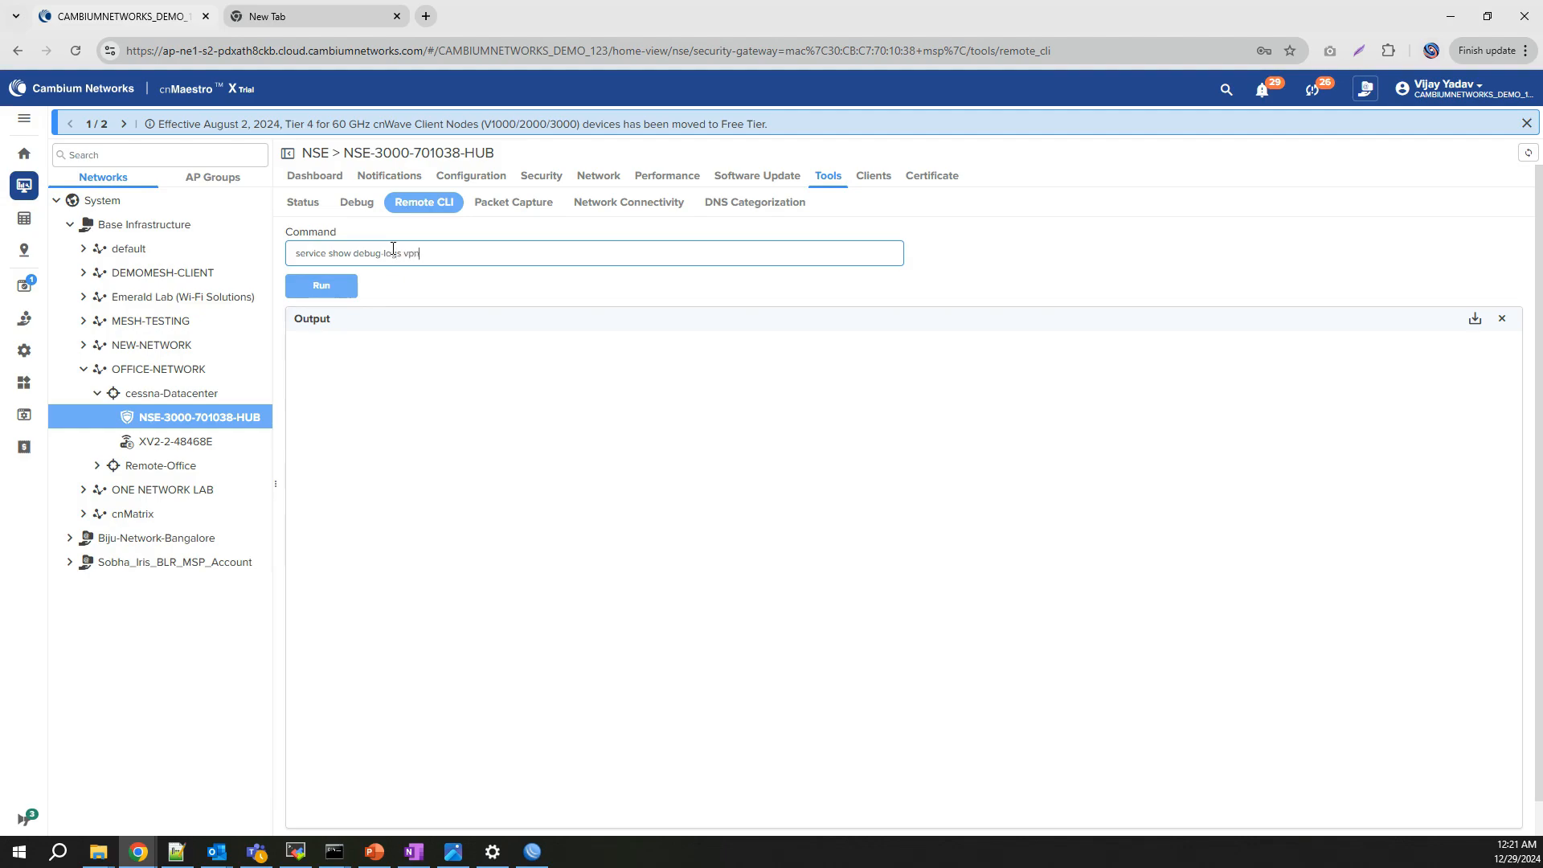
{"action": "key", "text": "Return"}
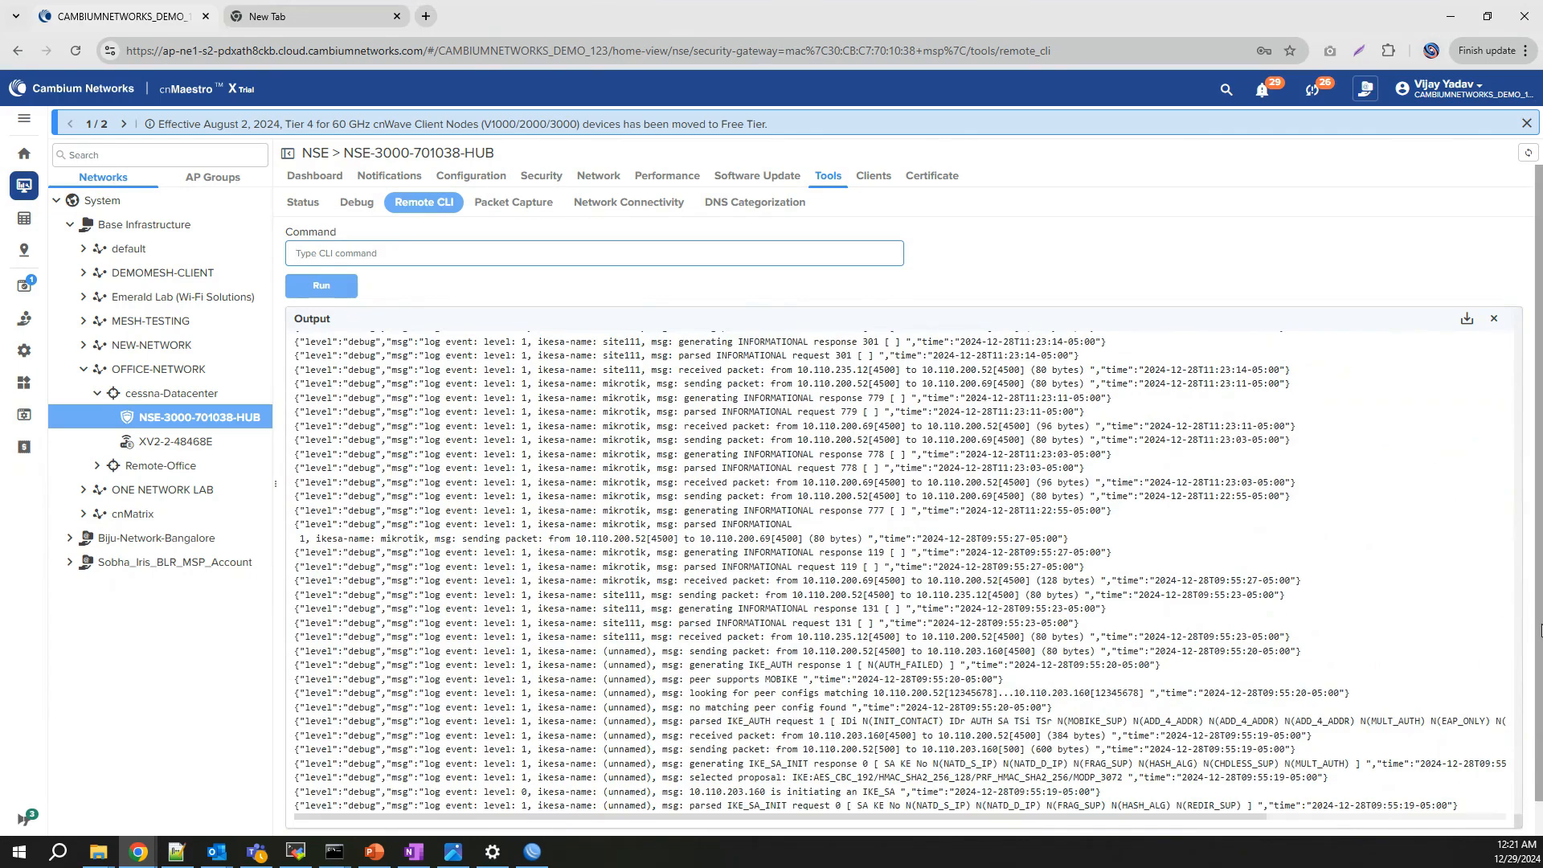
Step: Scroll the output and highlight the To-Mikrotik CHILD_SA established line
{"action": "scroll", "coordinate": [1540, 631], "scroll_direction": "down", "scroll_amount": 1}
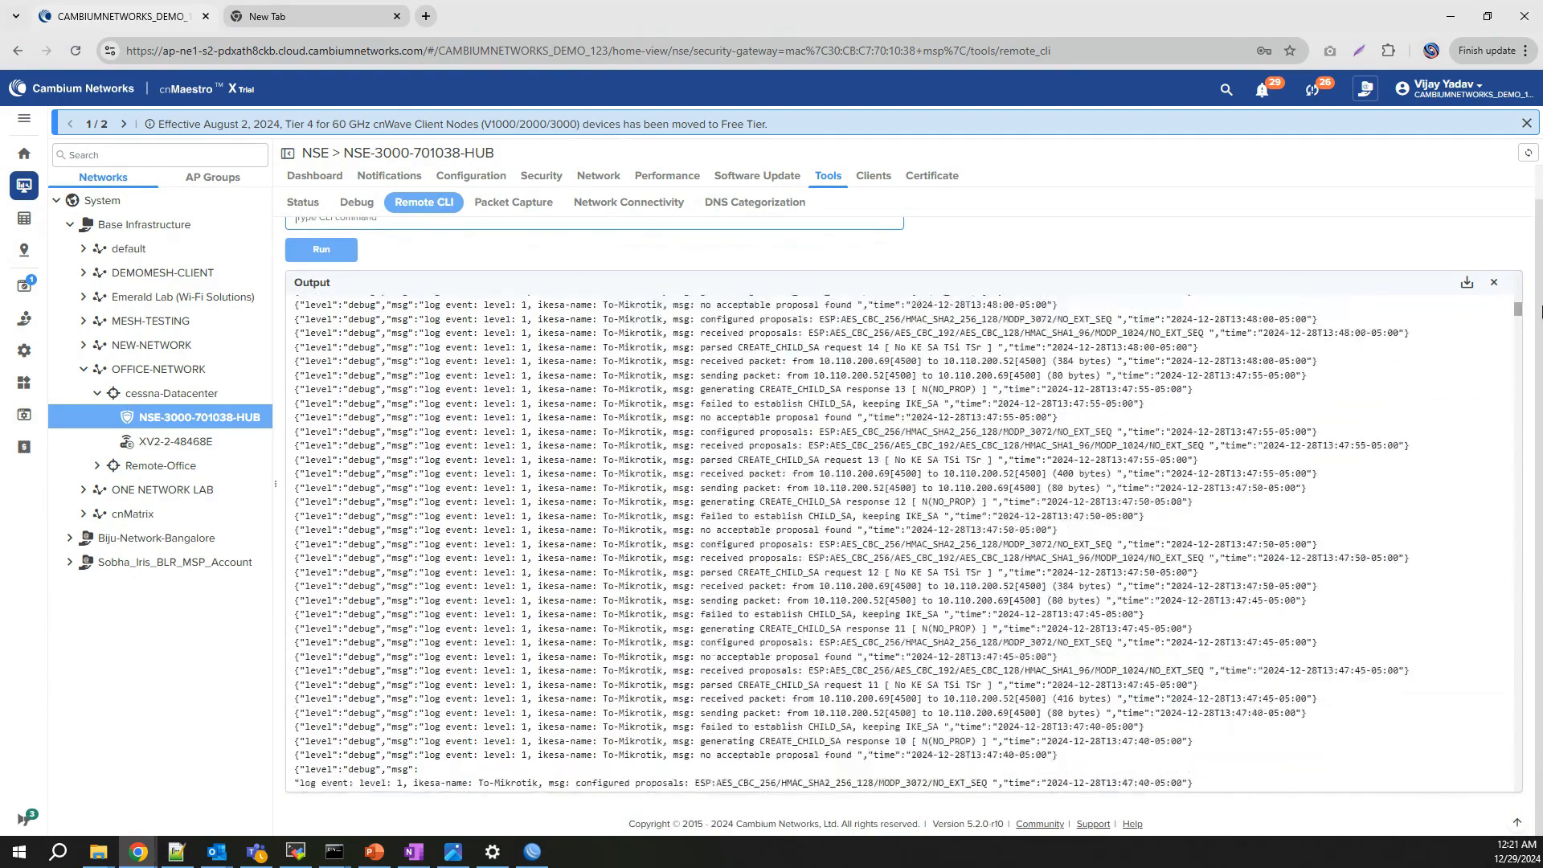
{"action": "left_click_drag", "start_coordinate": [1540, 311], "coordinate": [1540, 270]}
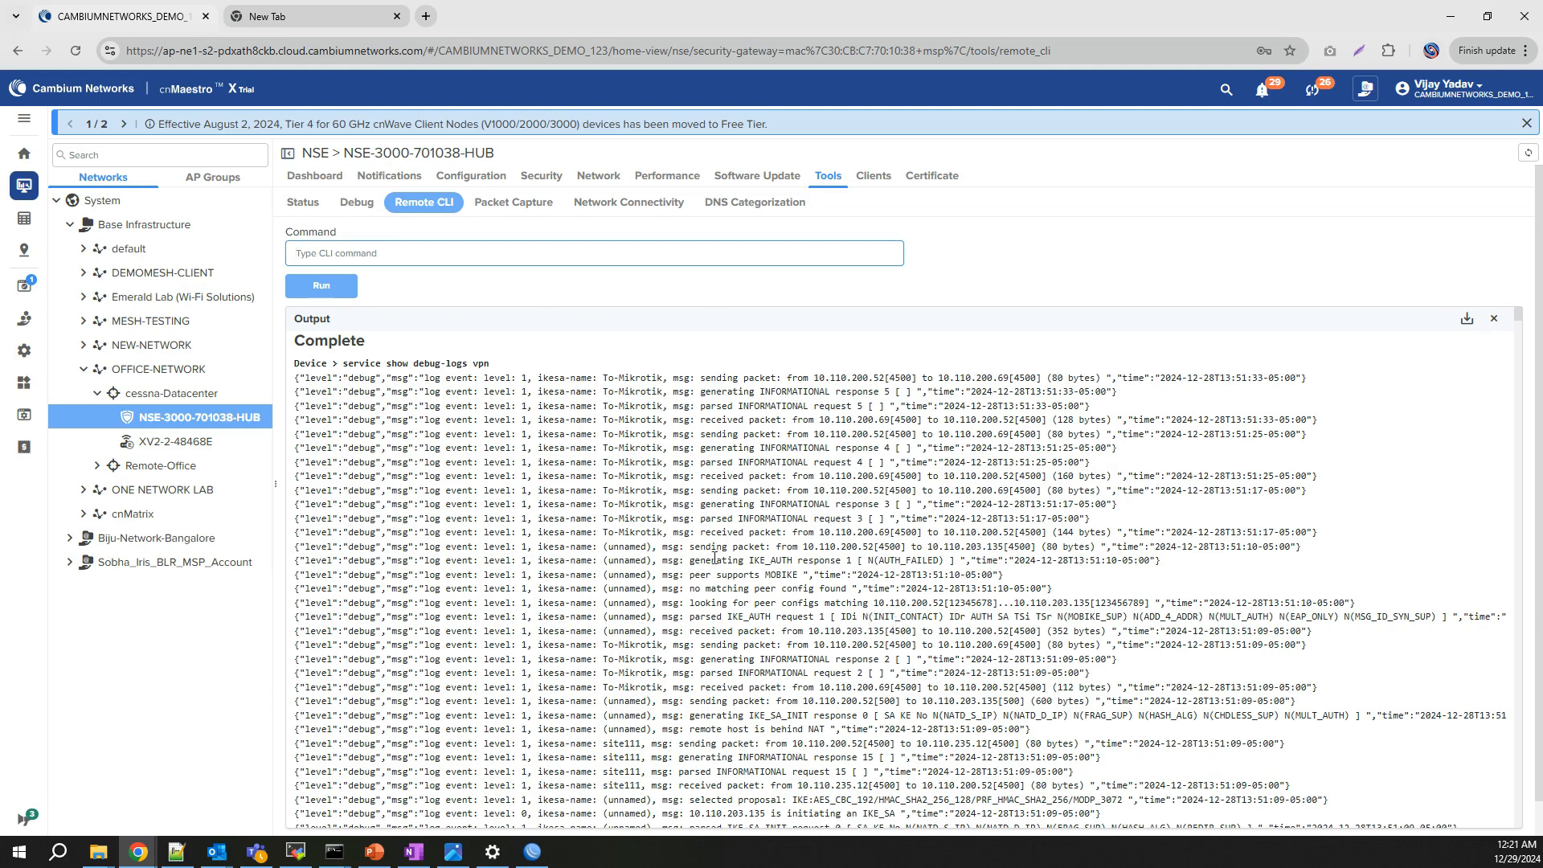
{"action": "scroll", "coordinate": [714, 557], "scroll_direction": "down", "scroll_amount": 2}
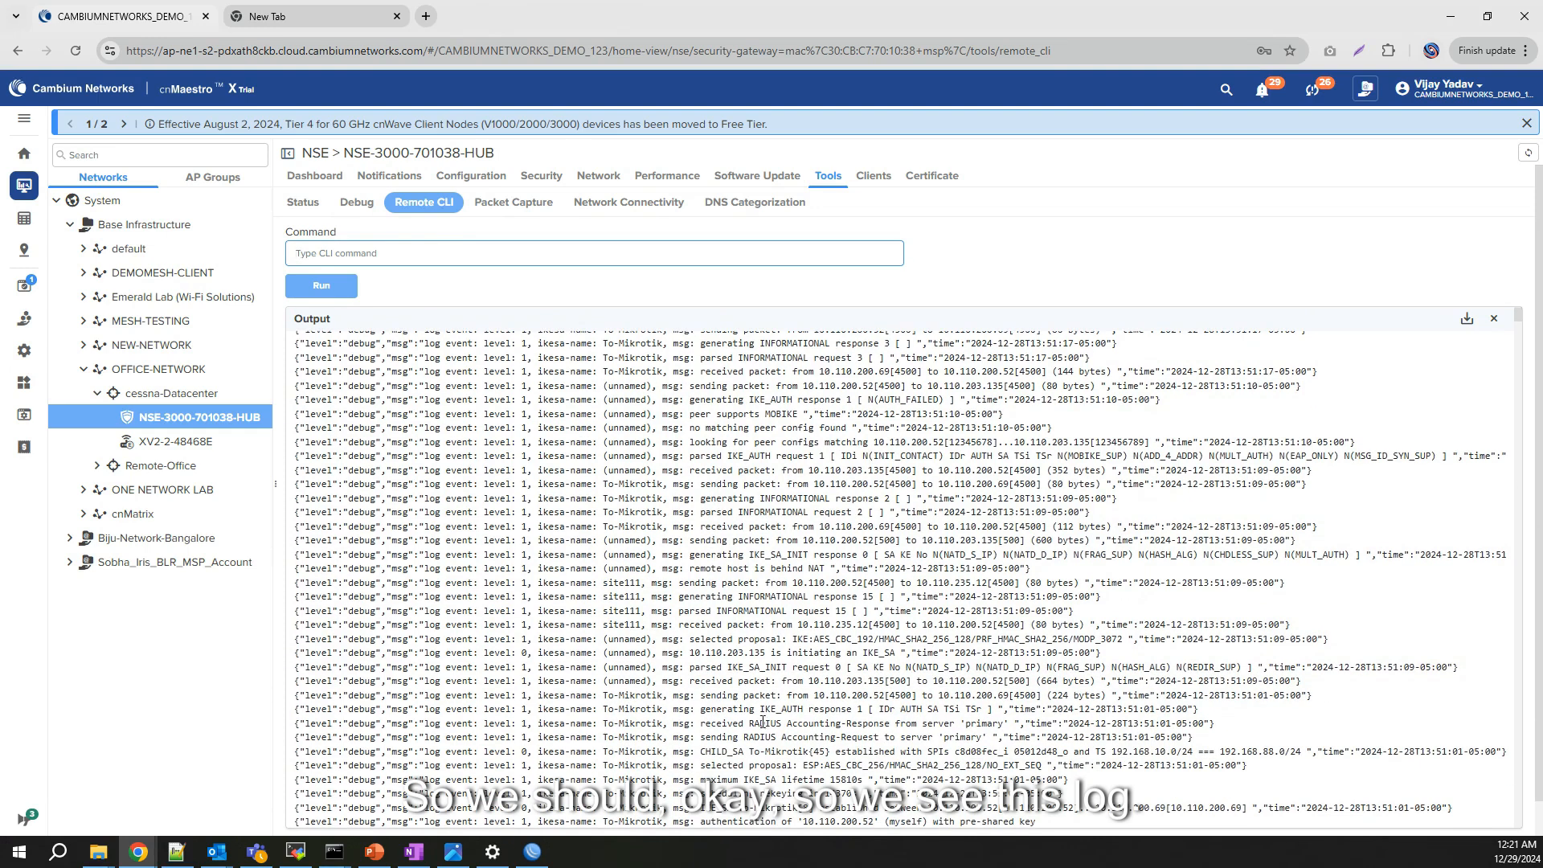
{"action": "left_click_drag", "start_coordinate": [700, 751], "coordinate": [1210, 755]}
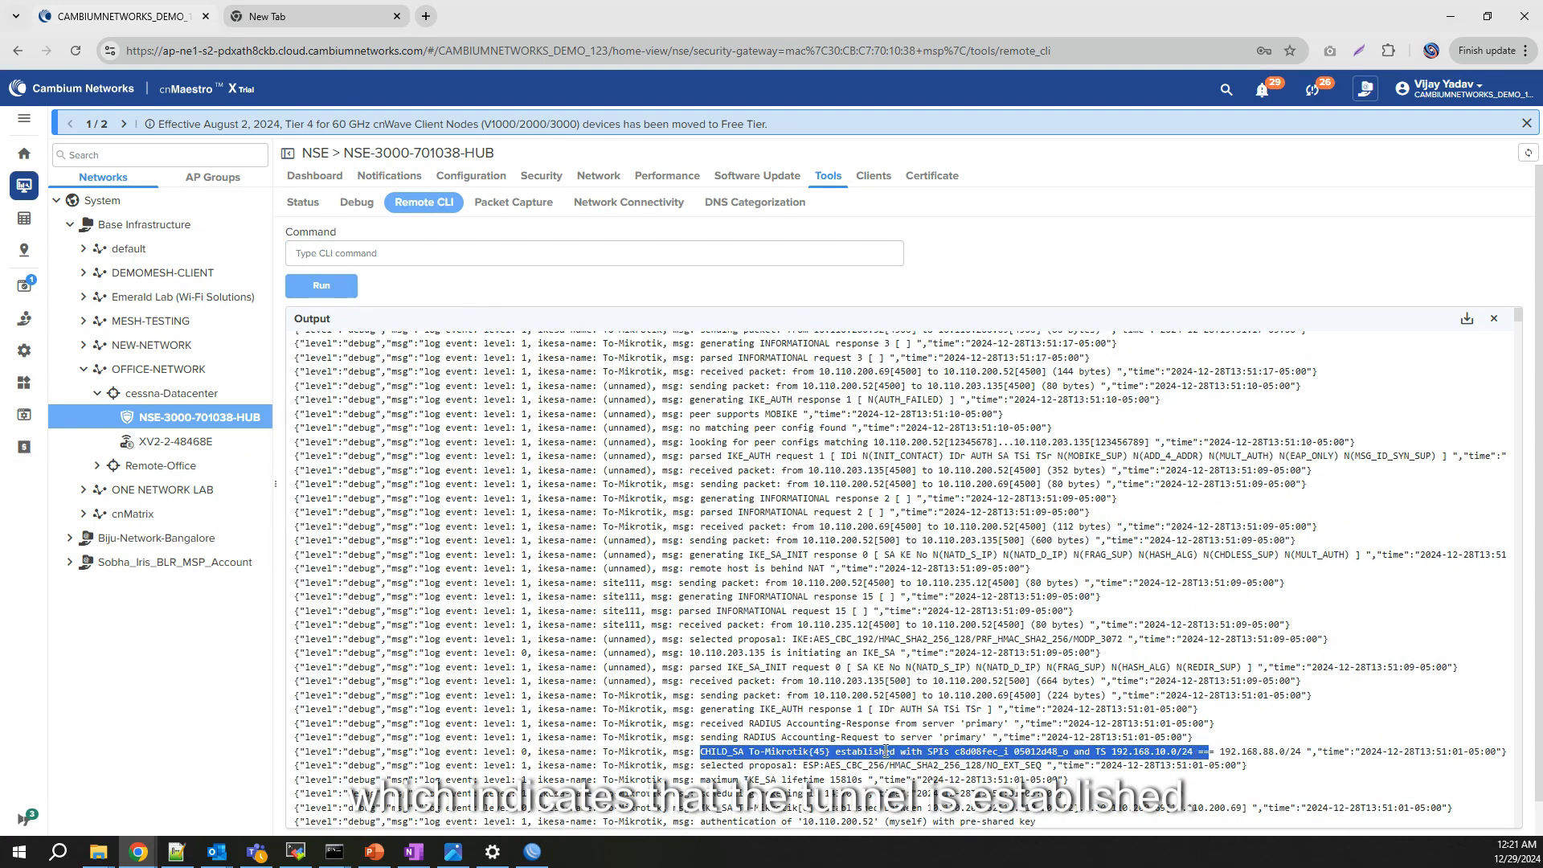
Step: Open Network > VPN Sites and highlight To-Mikrotik's remote subnet 192.168.88.0/24
{"action": "left_click", "coordinate": [607, 183]}
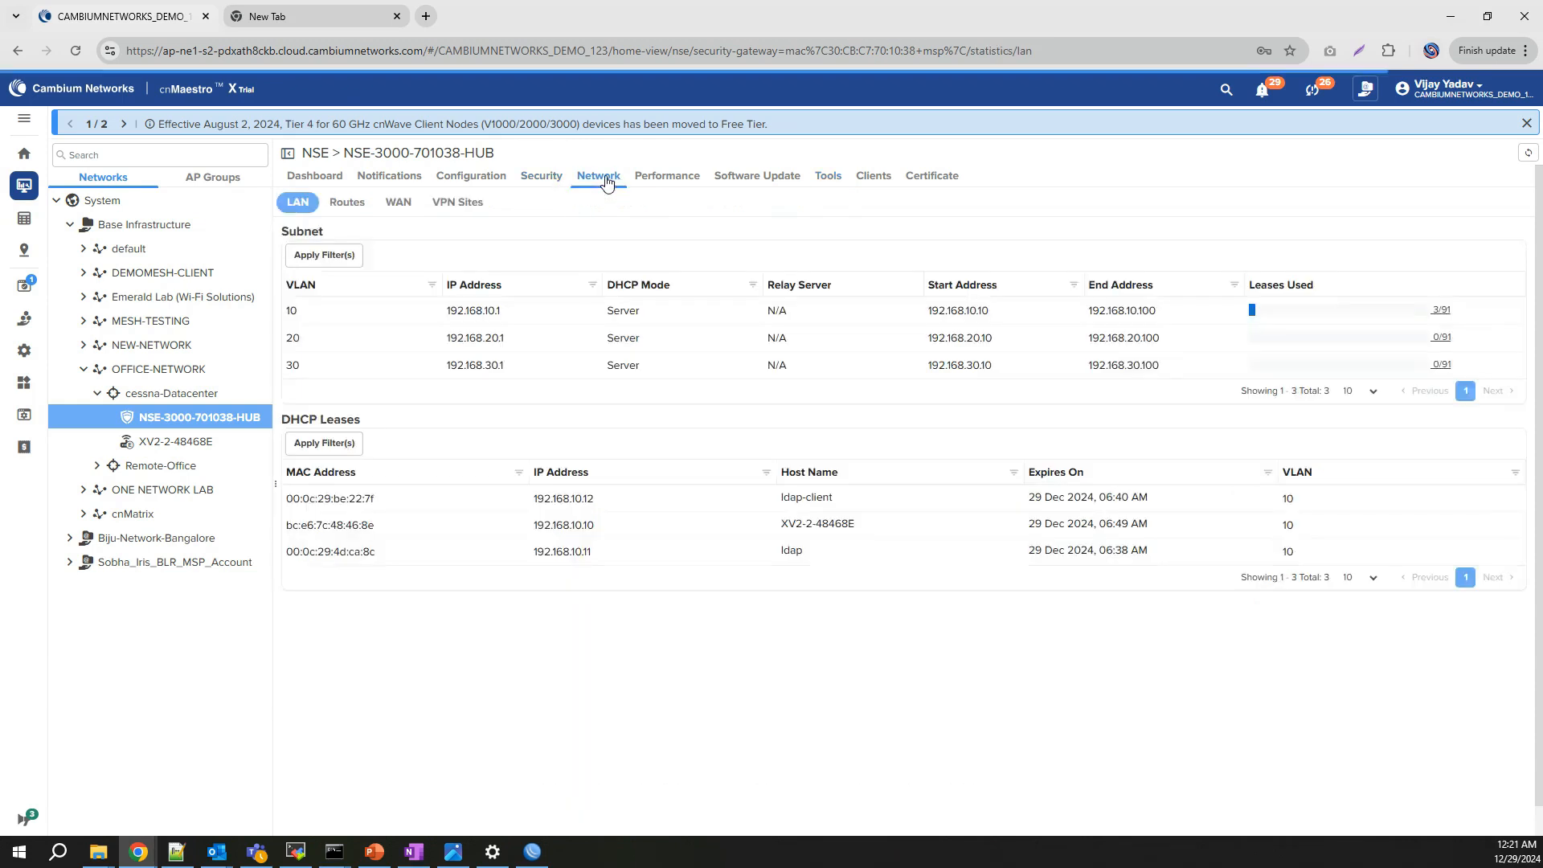
{"action": "left_click", "coordinate": [457, 201]}
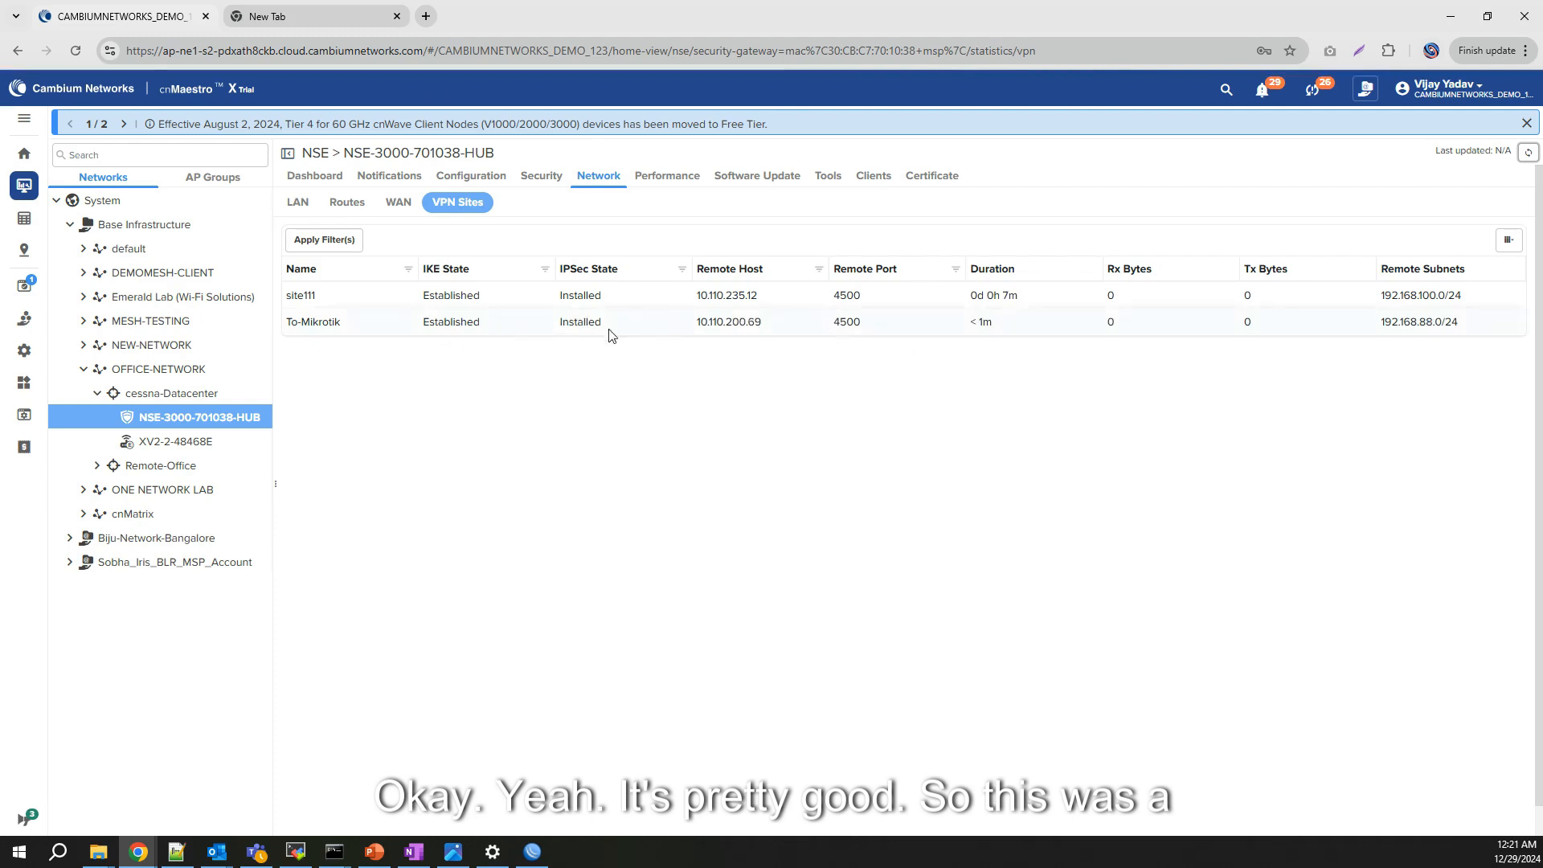
{"action": "left_click_drag", "start_coordinate": [708, 322], "coordinate": [887, 339]}
{"action": "left_click", "coordinate": [1264, 325]}
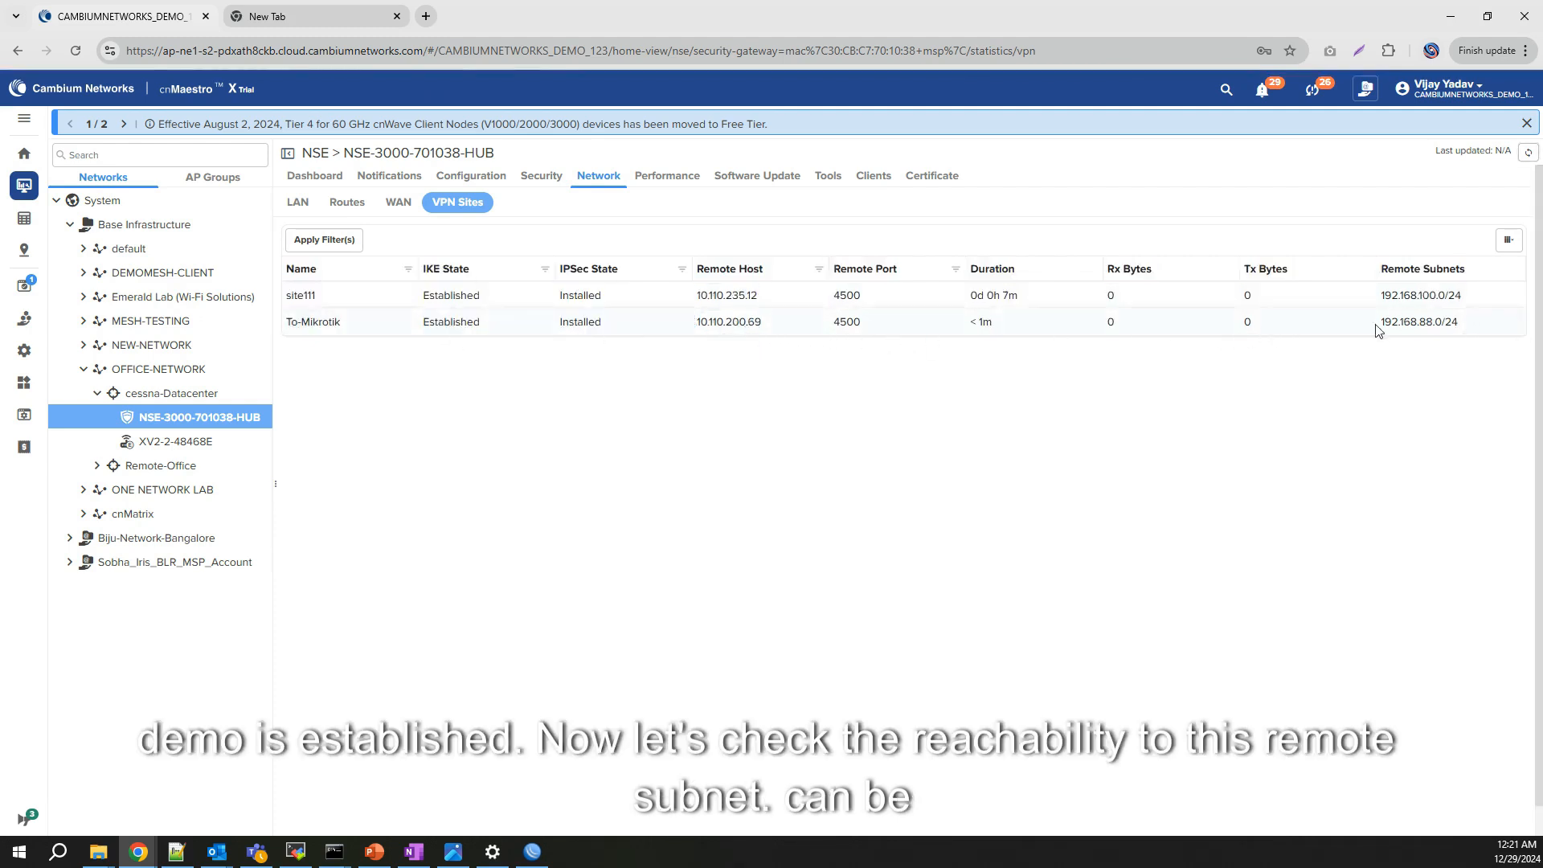
{"action": "left_click_drag", "start_coordinate": [1379, 323], "coordinate": [1464, 330]}
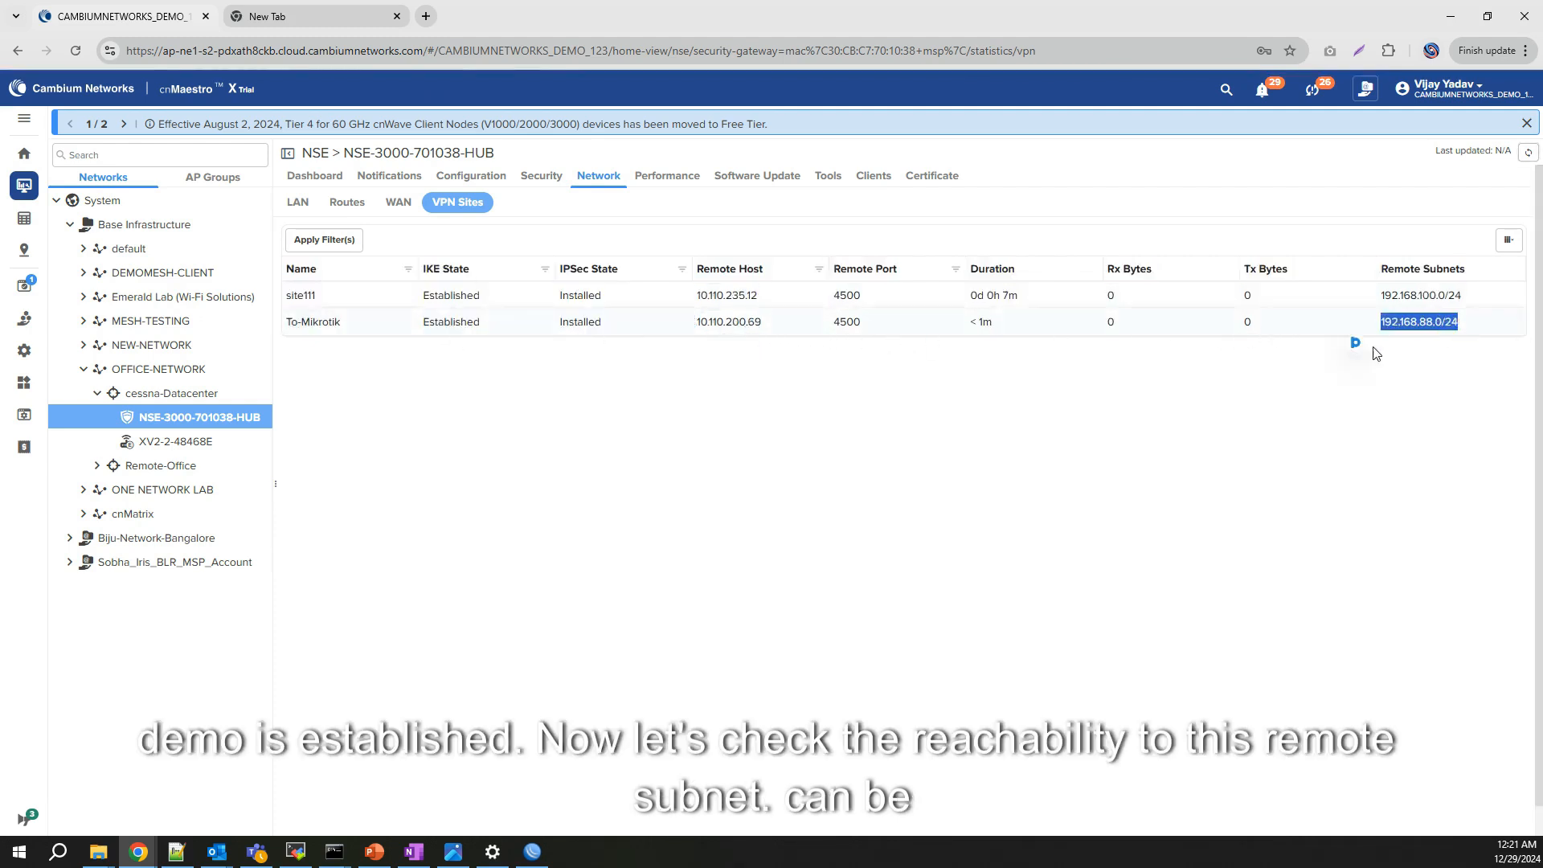
Step: Ping 192.168.88.1 from the NSE hub's Remote CLI, confirming 0% packet loss
{"action": "left_click", "coordinate": [836, 183]}
{"action": "left_click", "coordinate": [423, 202]}
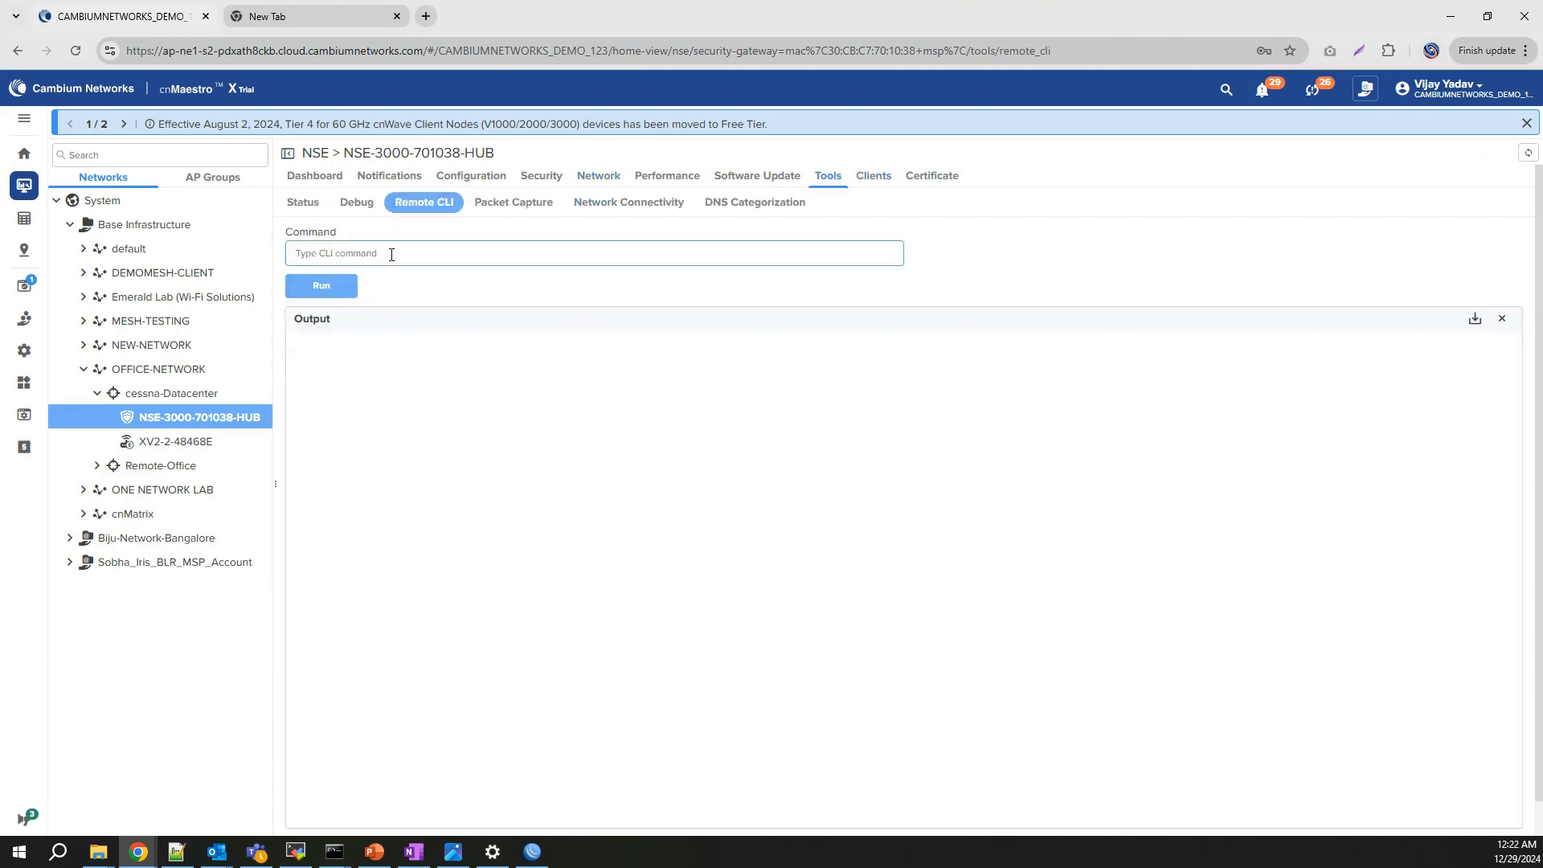
{"action": "type", "text": "ping 192.168.88.1"}
{"action": "key", "text": "Return"}
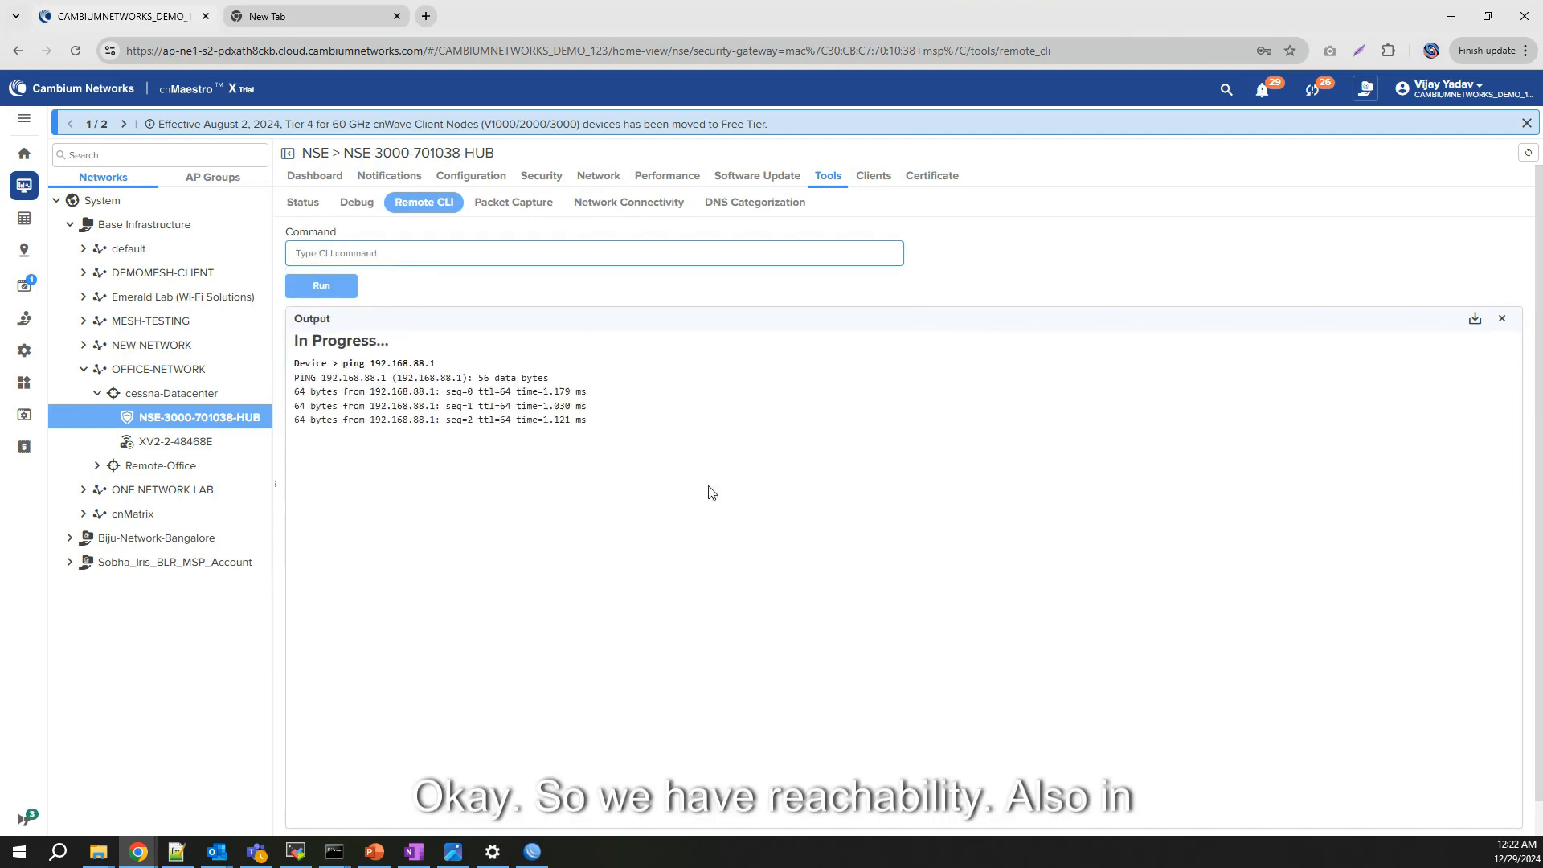
{"action": "left_click_drag", "start_coordinate": [601, 424], "coordinate": [302, 371]}
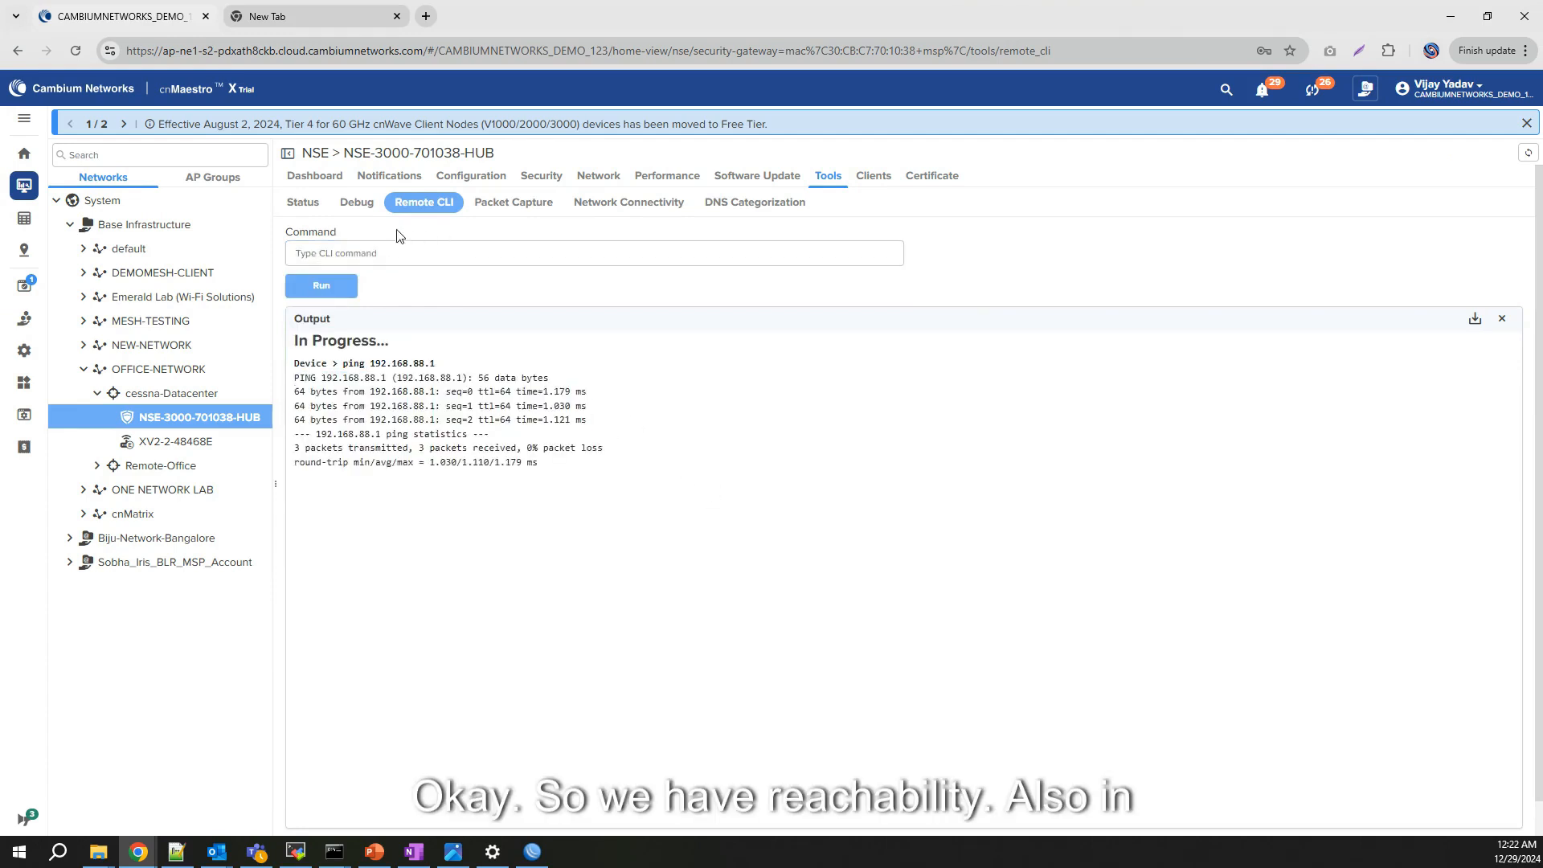
{"action": "left_click", "coordinate": [389, 176]}
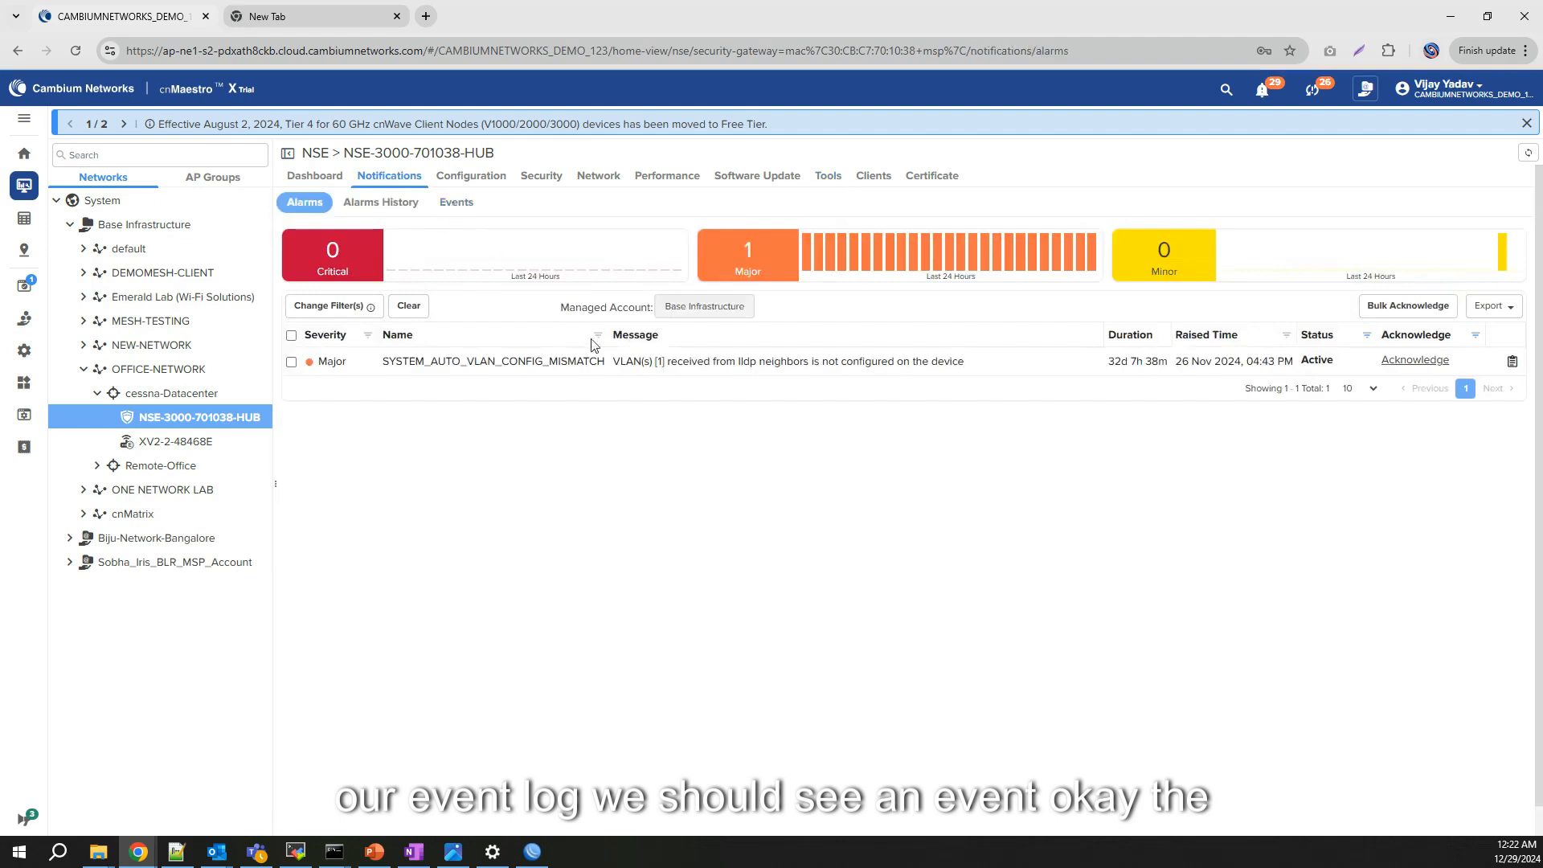
Step: Show the hub's Events, highlight S2SVPN_CHILD_SA_INSTALLED, and refresh the list
{"action": "left_click", "coordinate": [457, 203]}
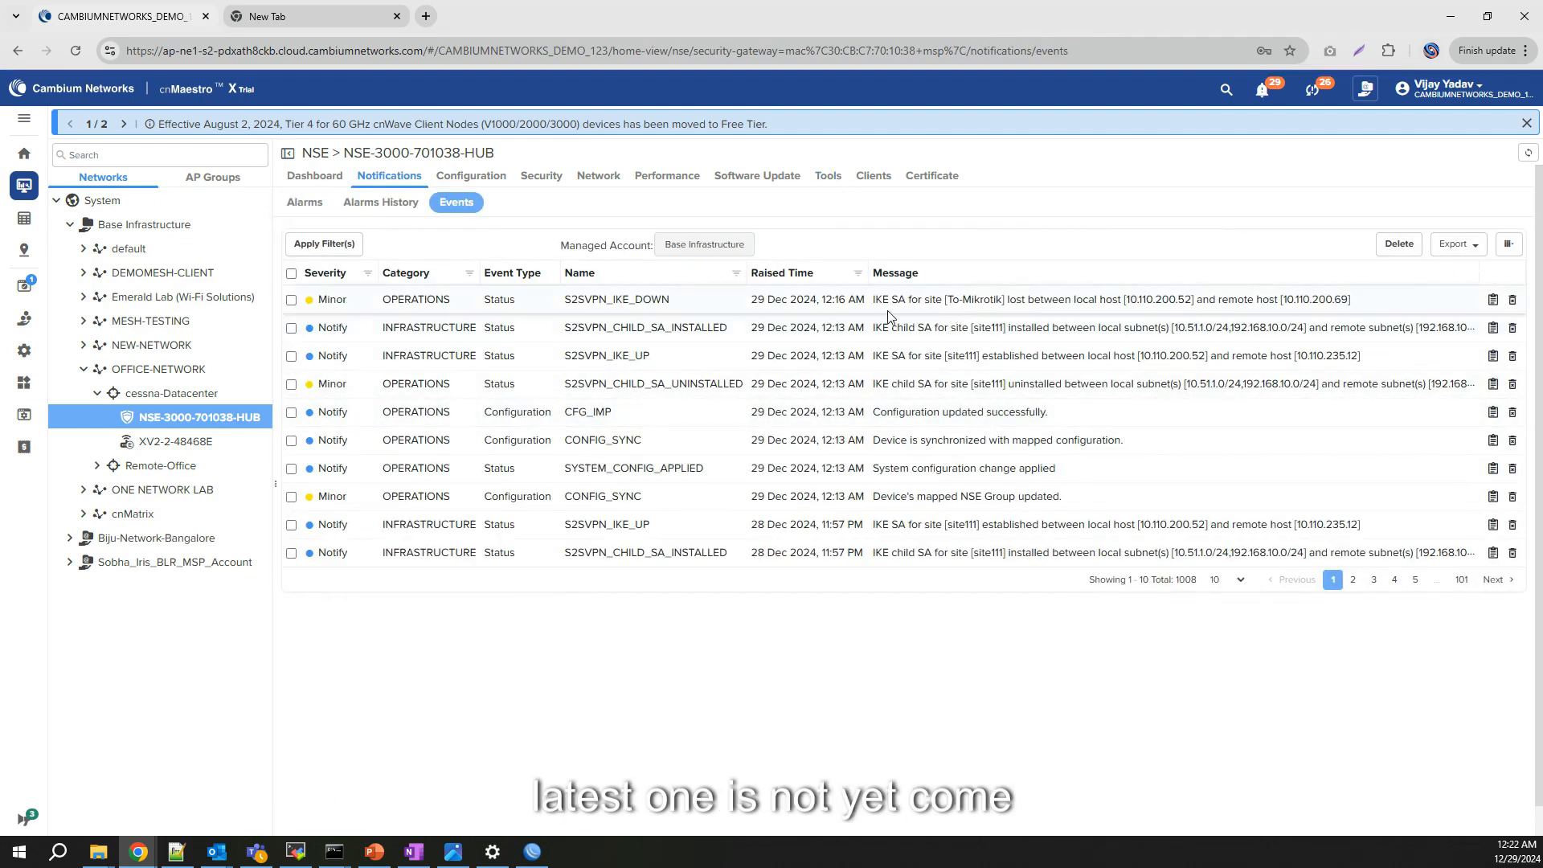
{"action": "left_click_drag", "start_coordinate": [651, 325], "coordinate": [942, 341]}
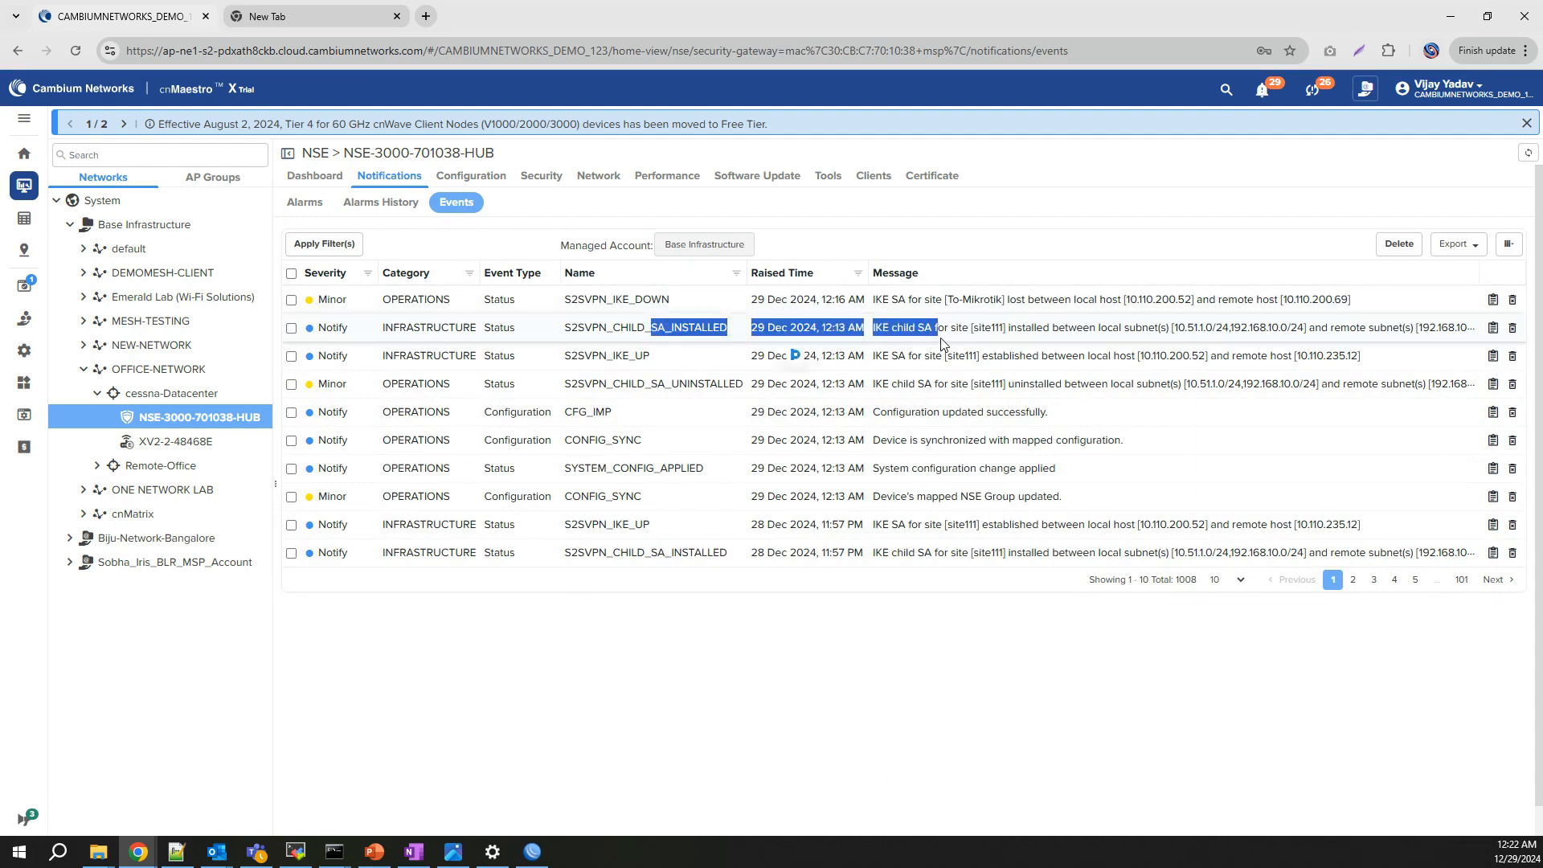
{"action": "left_click", "coordinate": [1023, 324]}
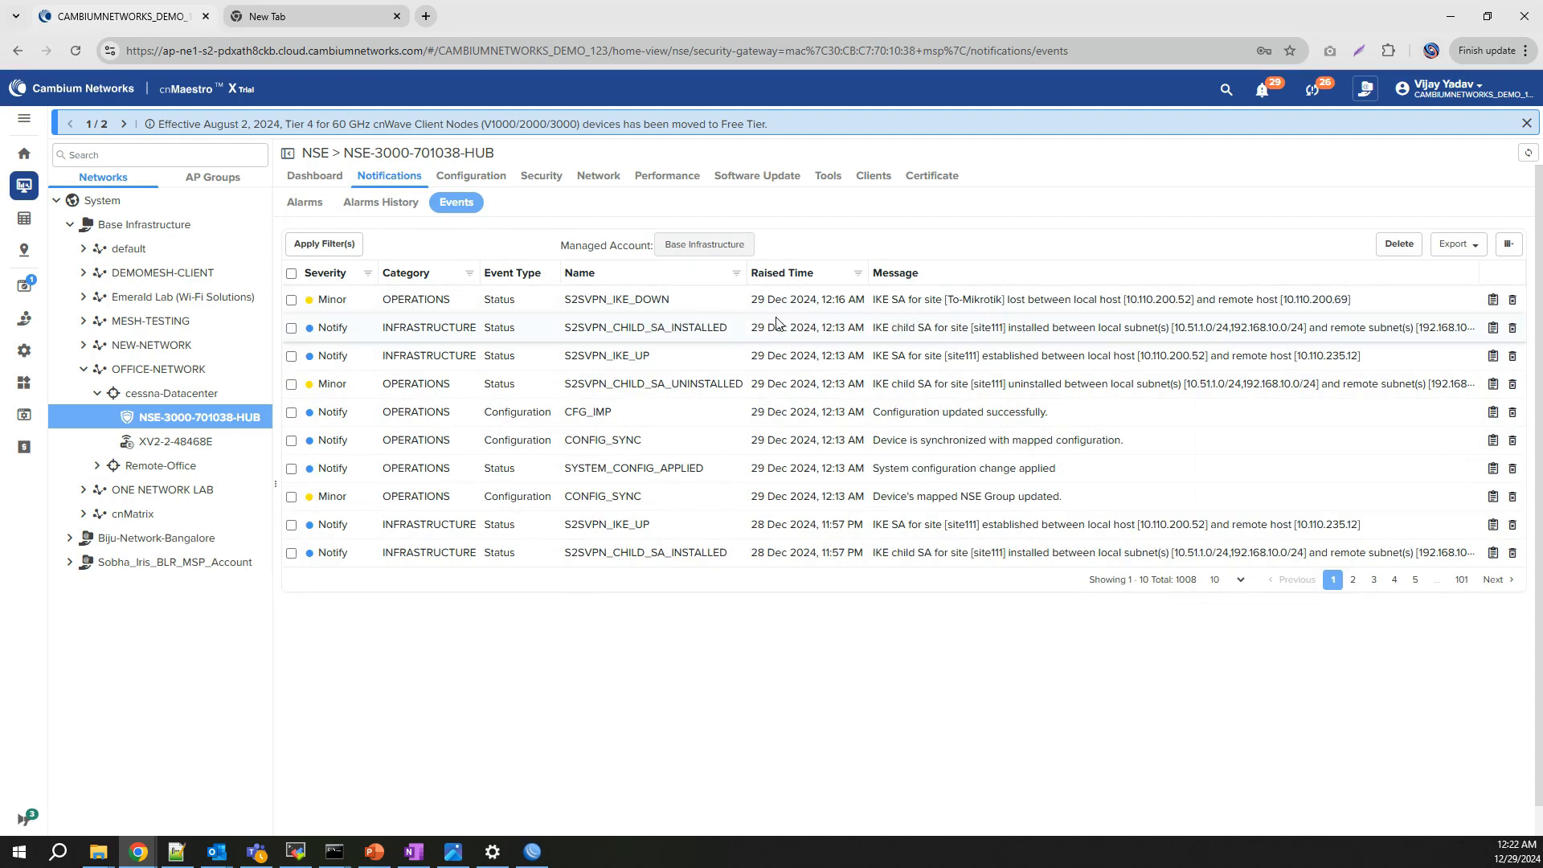
{"action": "left_click", "coordinate": [1525, 160]}
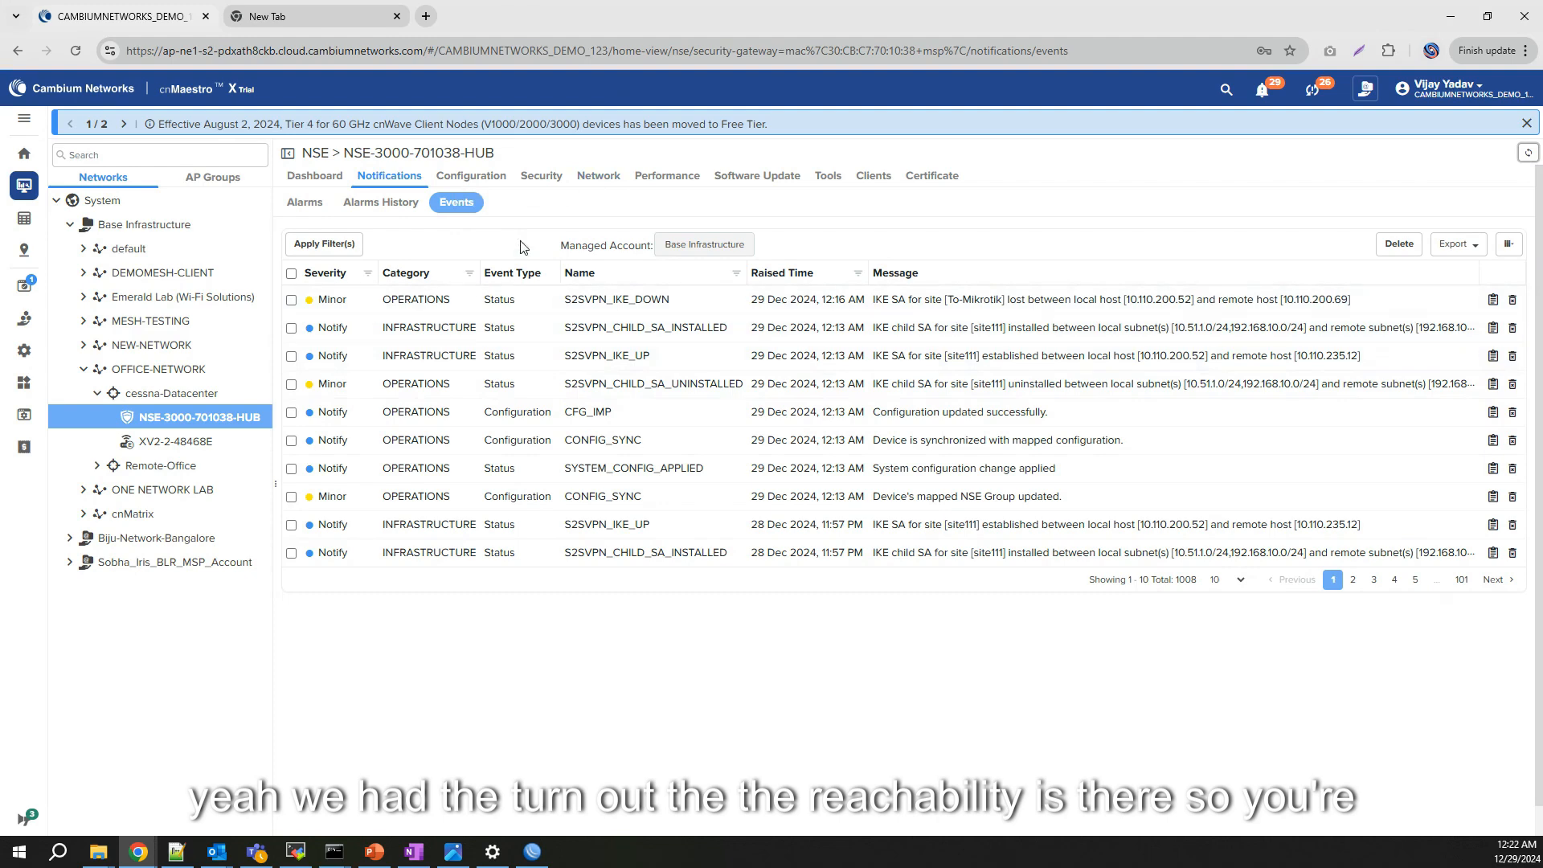
Step: Check Network > VPN Sites shows To-Mikrotik Established and Installed for 1 minute
{"action": "left_click", "coordinate": [314, 176]}
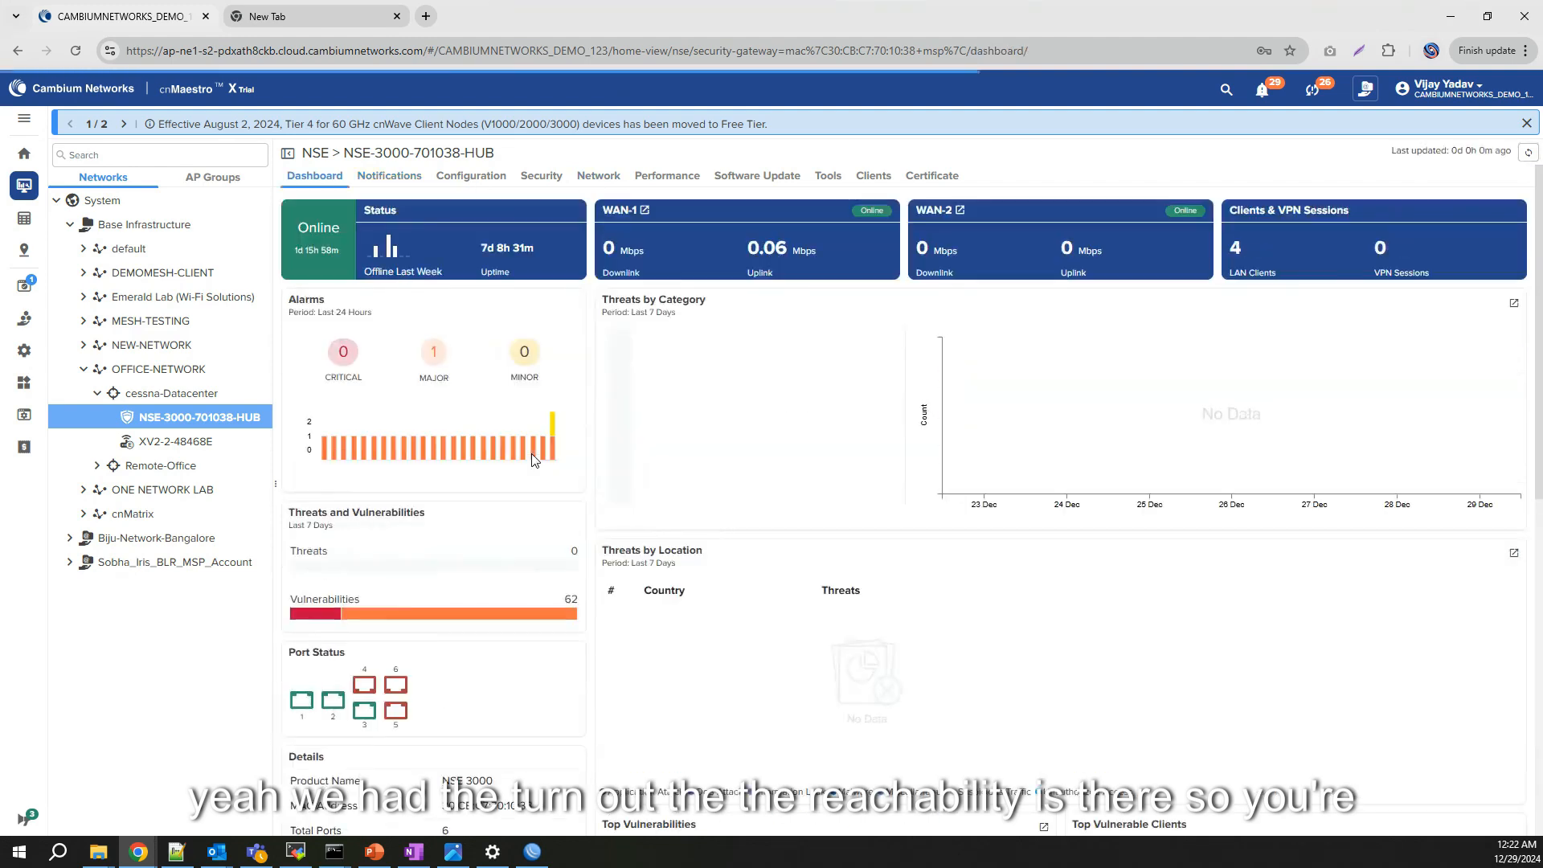
{"action": "left_click", "coordinate": [616, 176]}
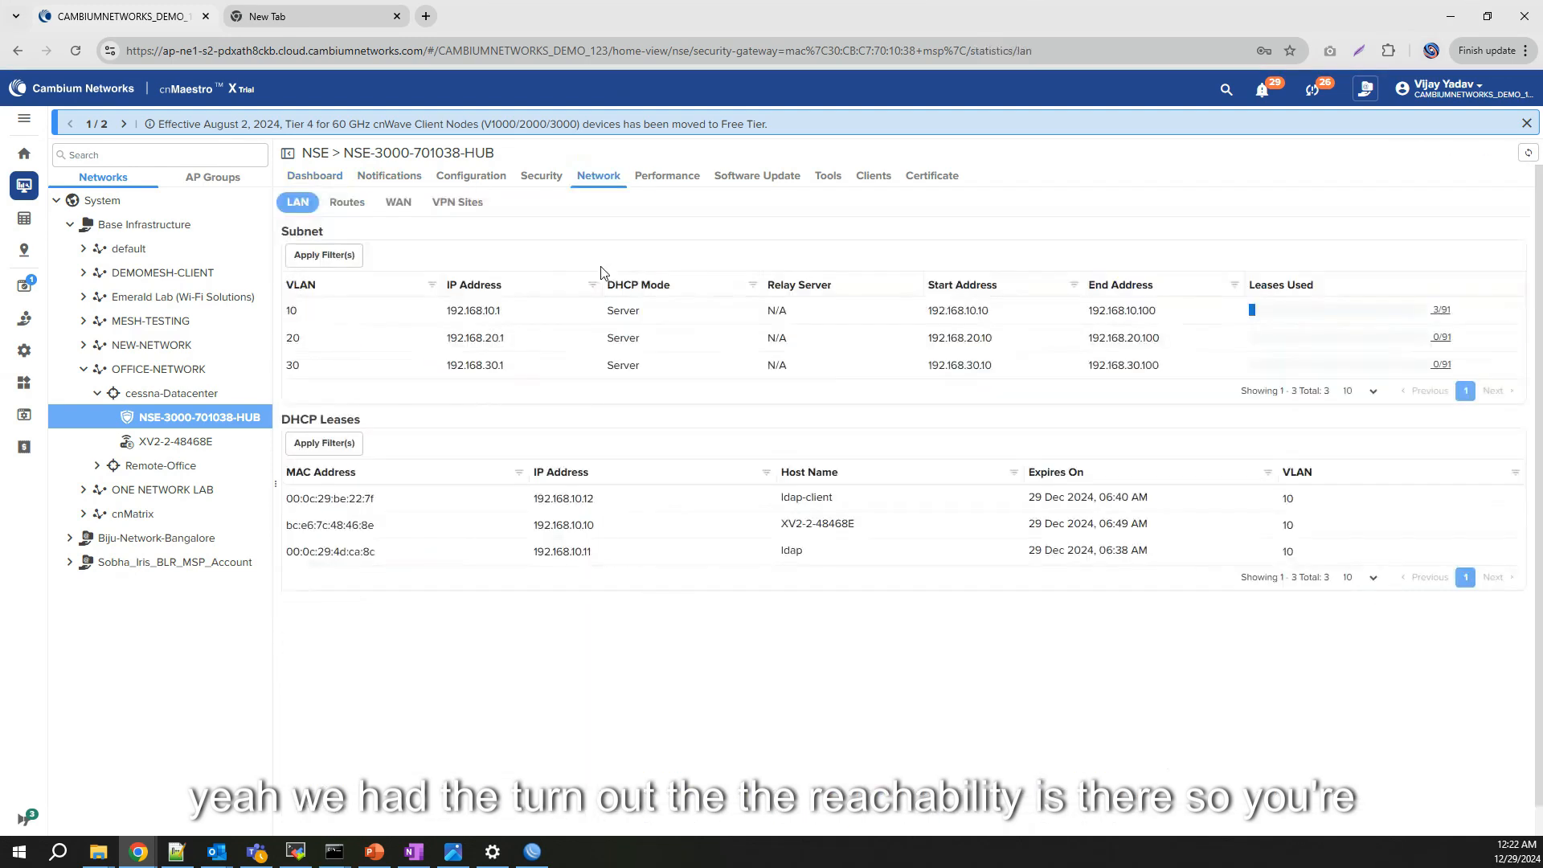
{"action": "left_click", "coordinate": [457, 201]}
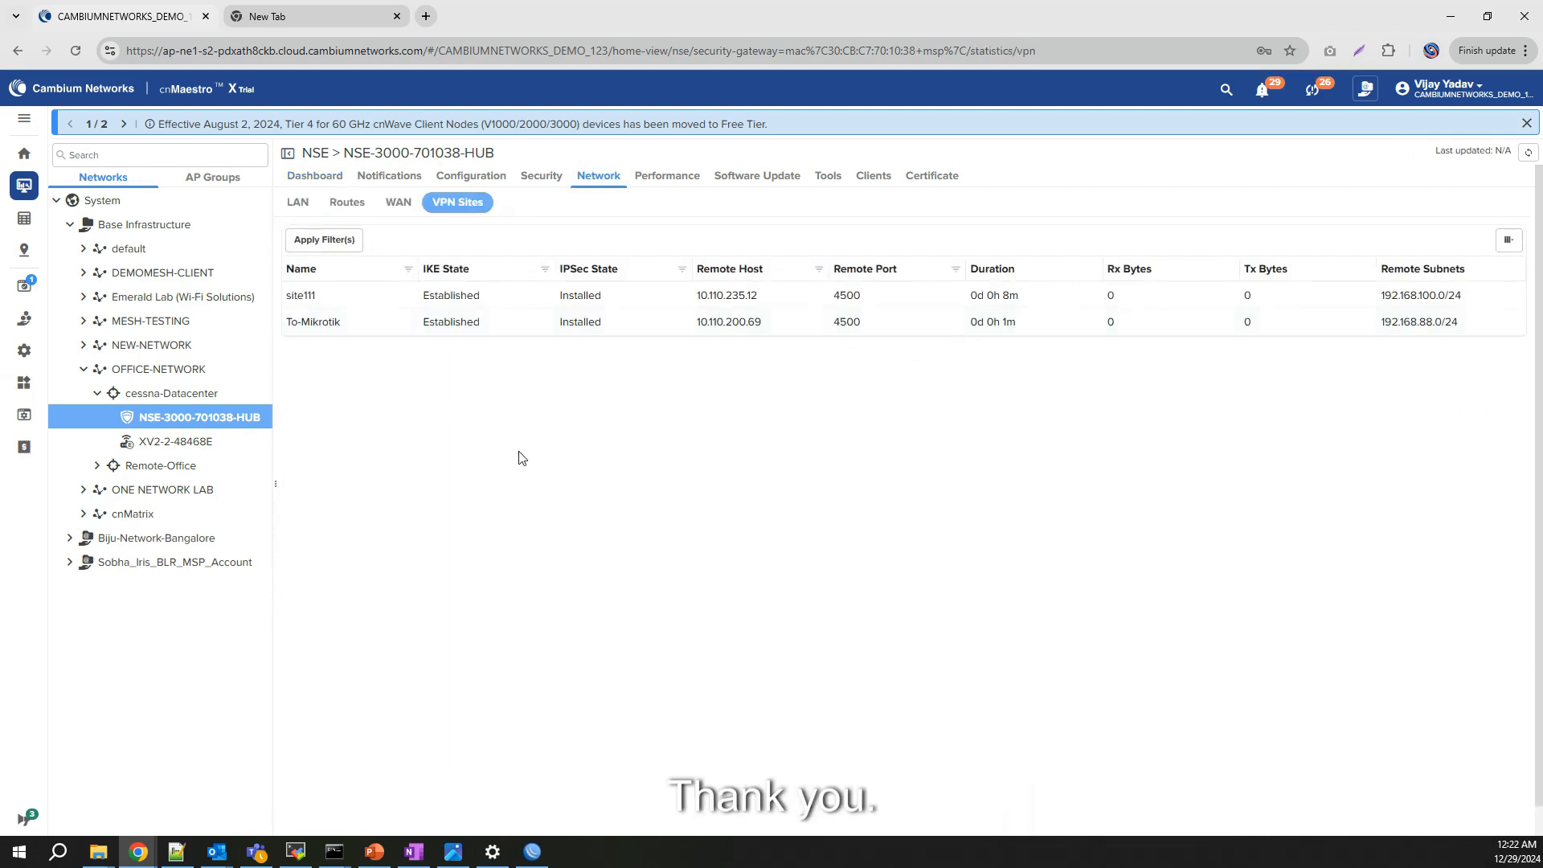
{"action": "mouse_move", "coordinate": [138, 851]}
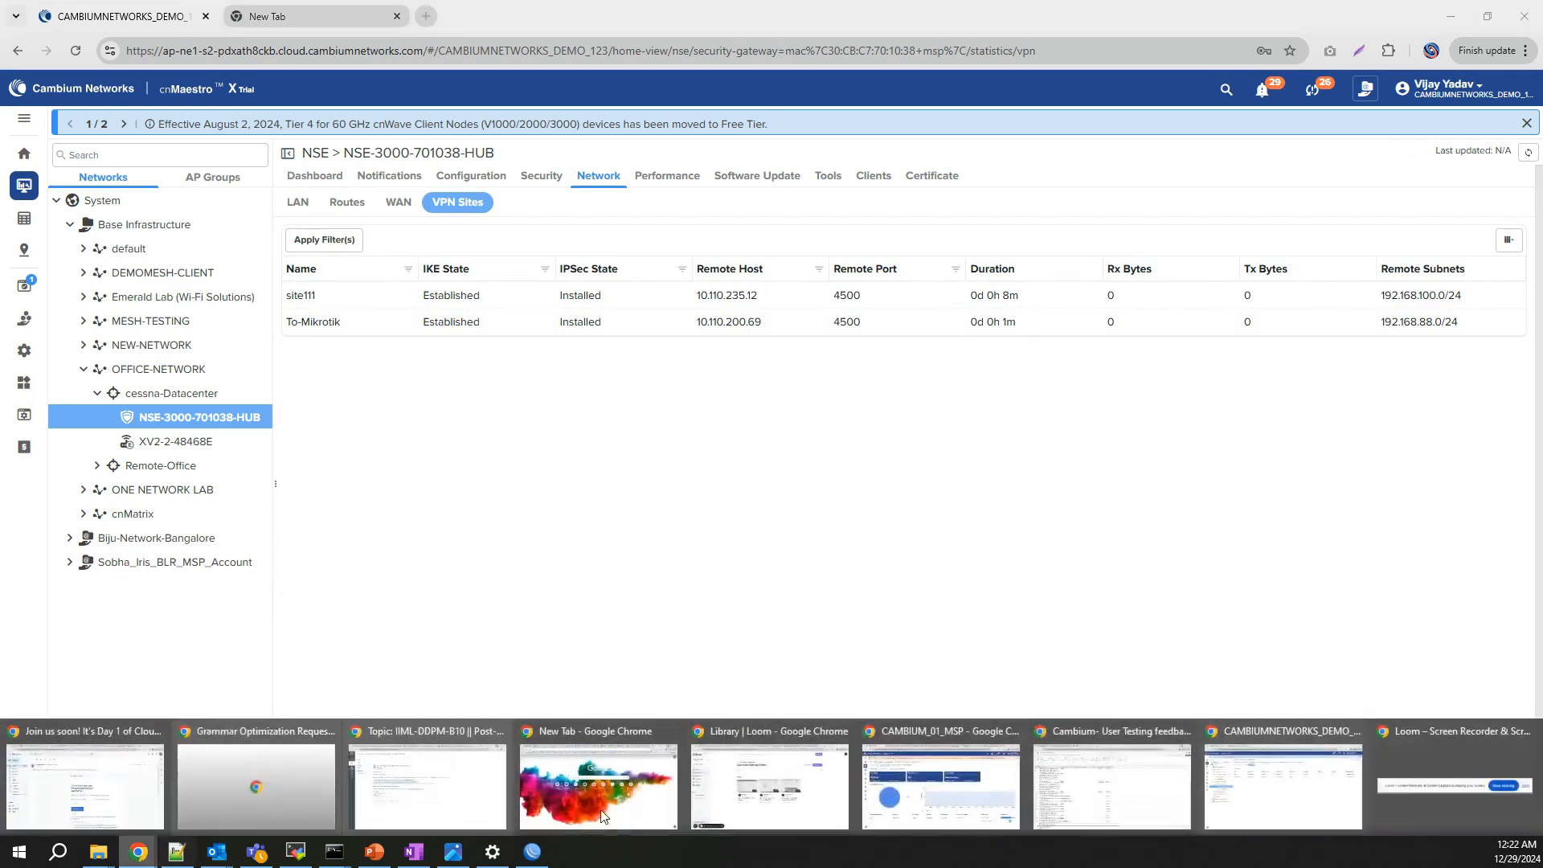